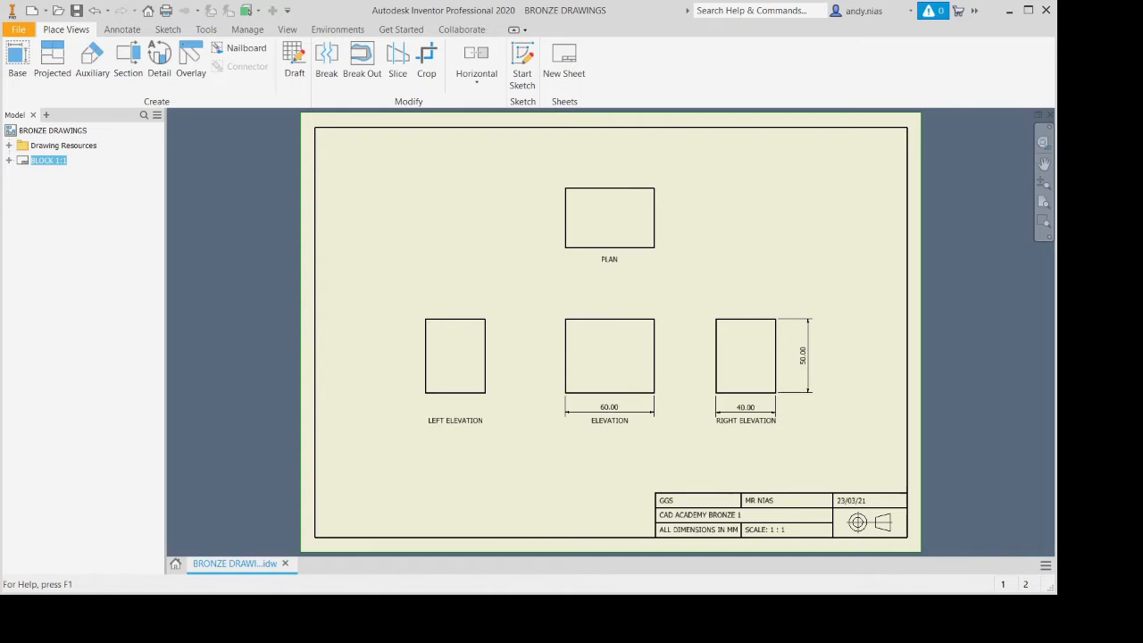
# Switch to the web browser and open the Inventor Drawing Template v5 file from the GGS Tech site's CAD Resources.
pyautogui.click(177, 552)
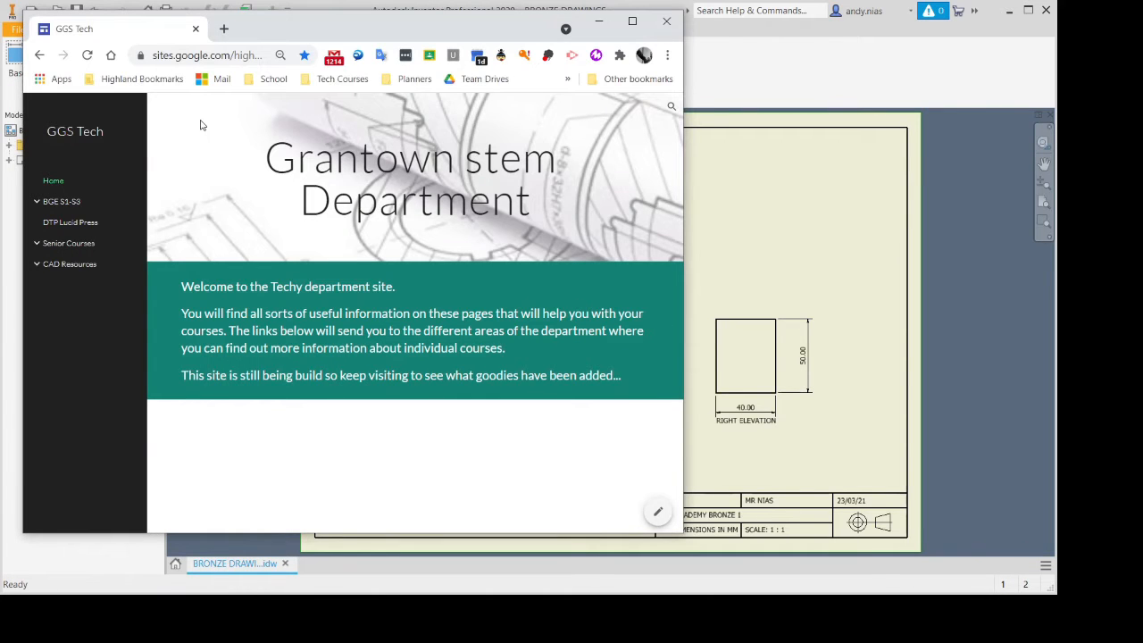
pyautogui.click(37, 266)
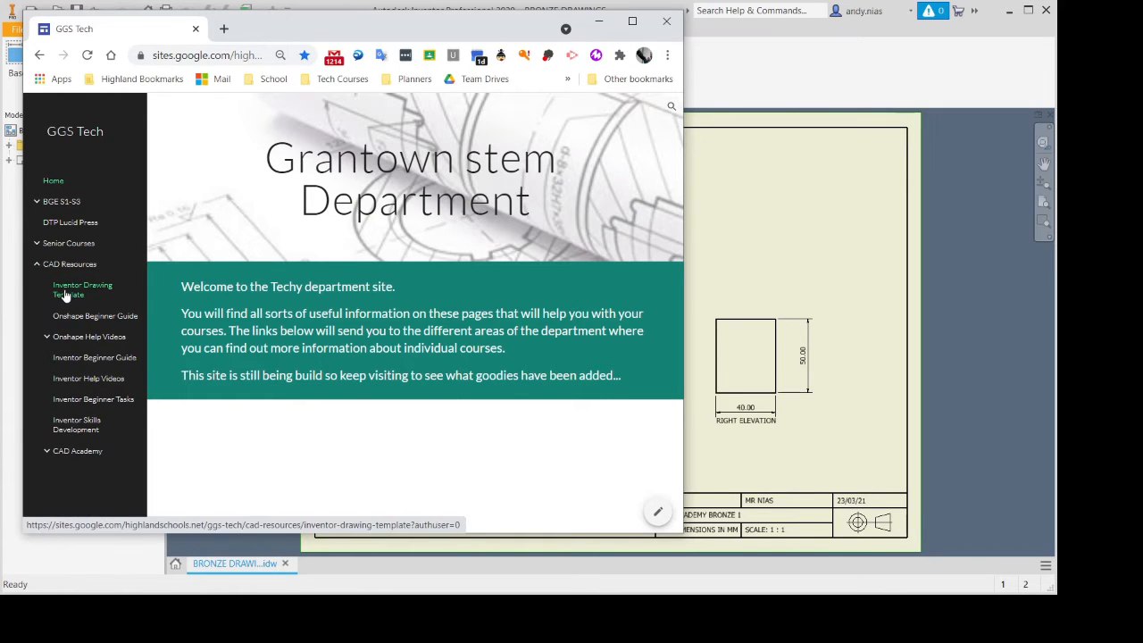
pyautogui.click(65, 295)
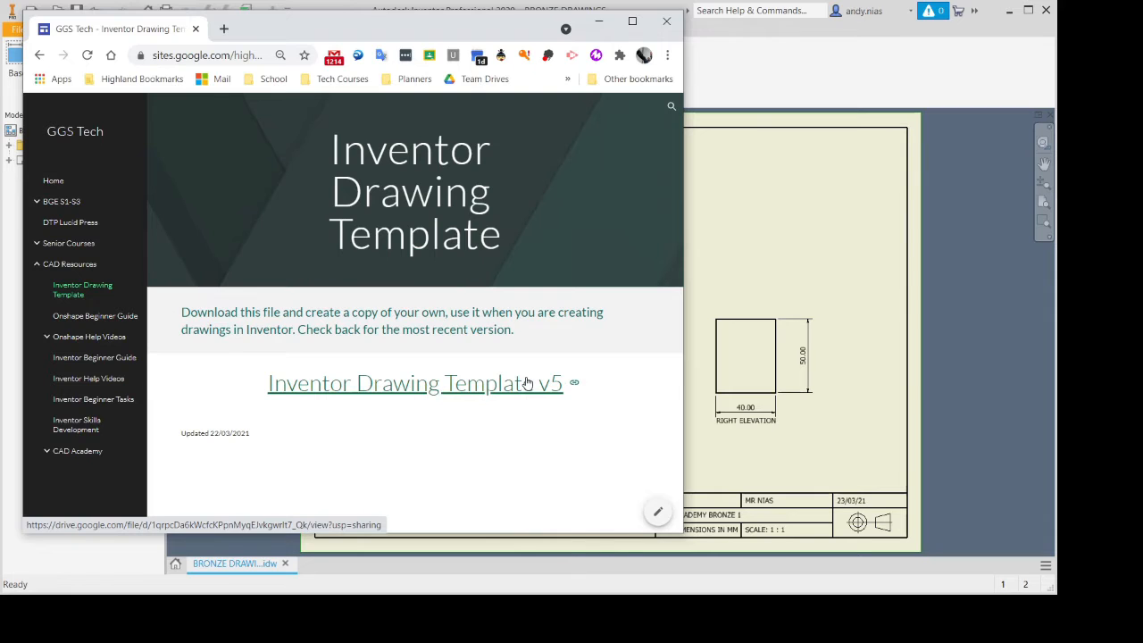
pyautogui.click(527, 382)
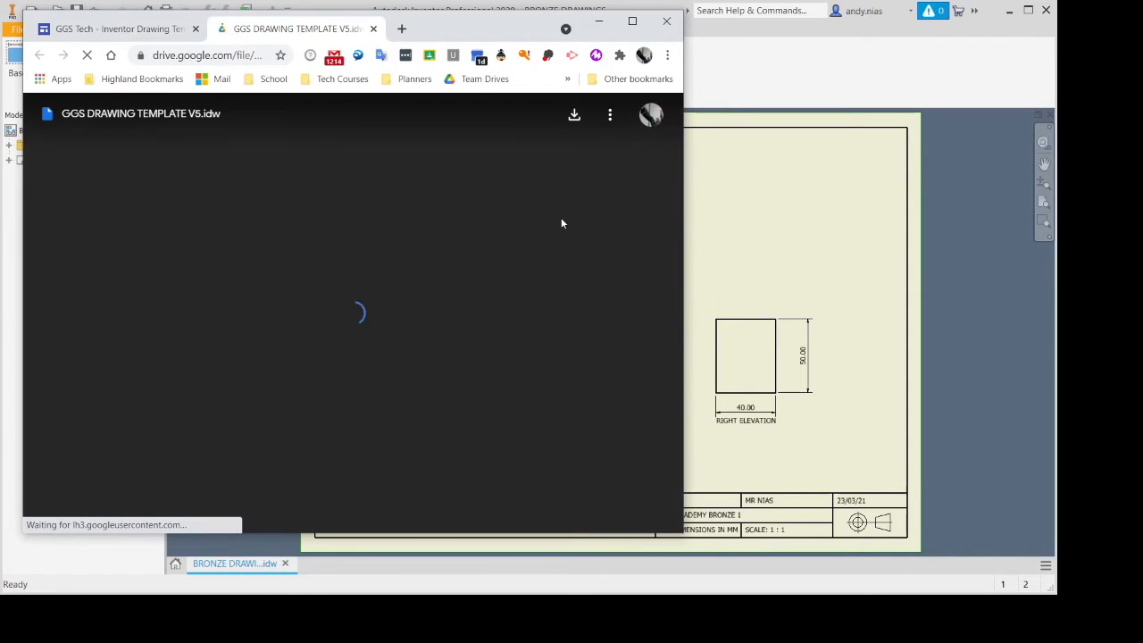
pyautogui.click(575, 116)
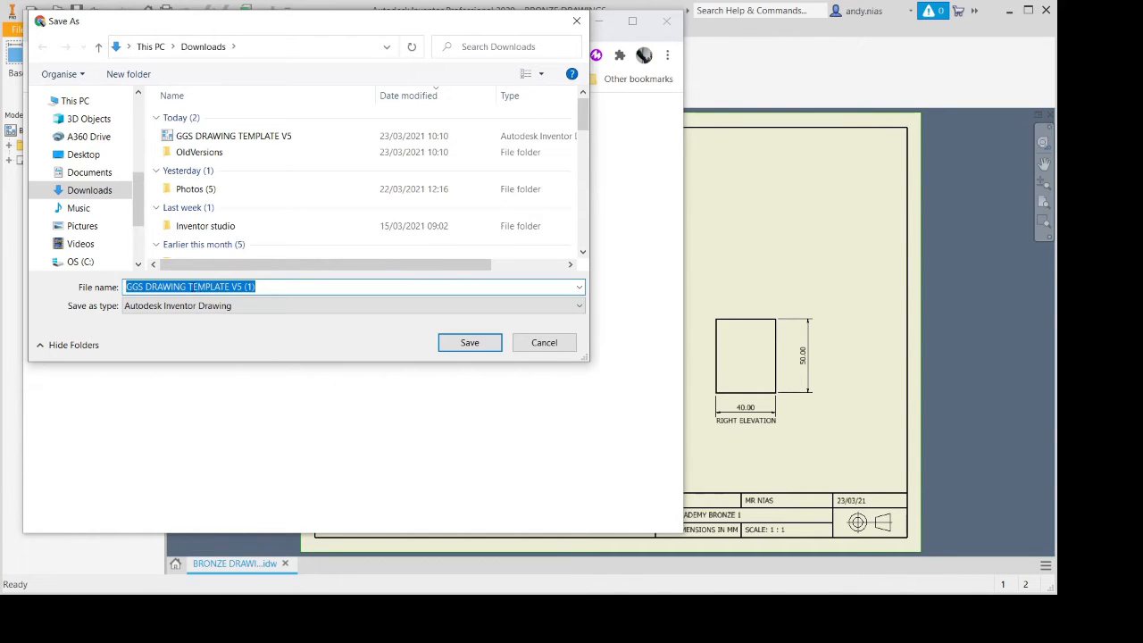
pyautogui.click(541, 345)
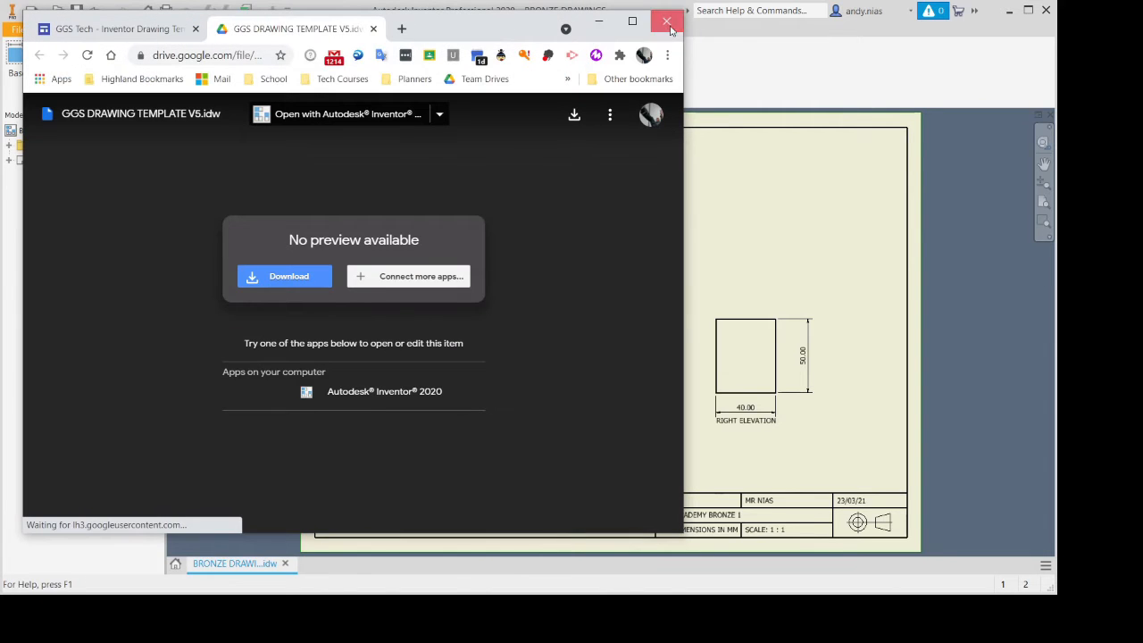
pyautogui.click(667, 21)
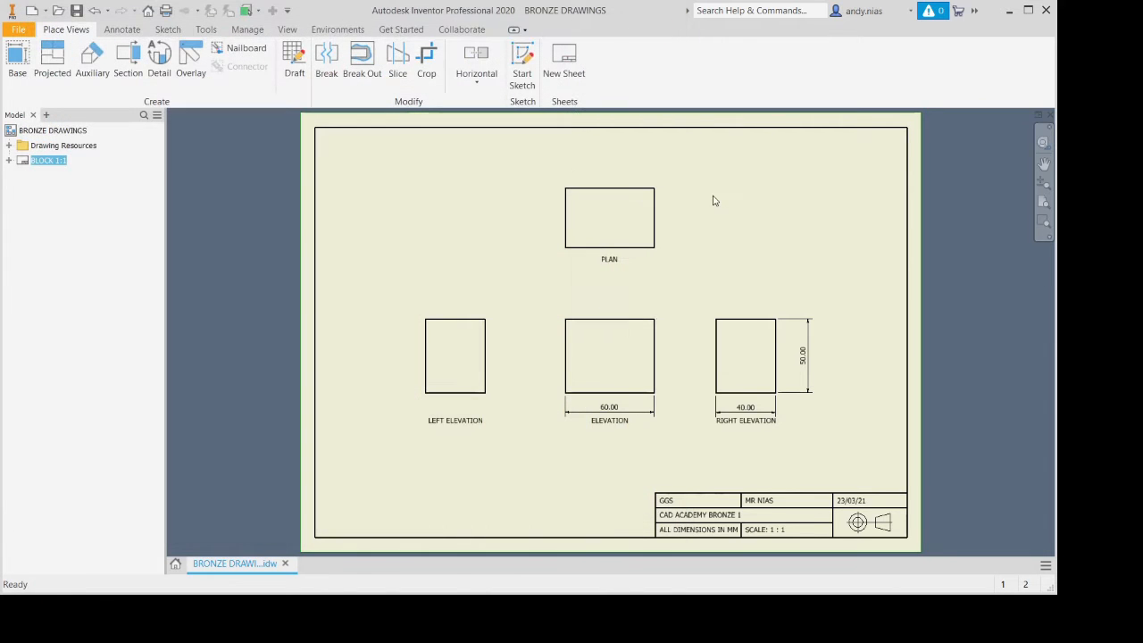
# Open the drawing file GGS DRAWING TEMPLATE V5 from the Downloads folder.
pyautogui.click(58, 15)
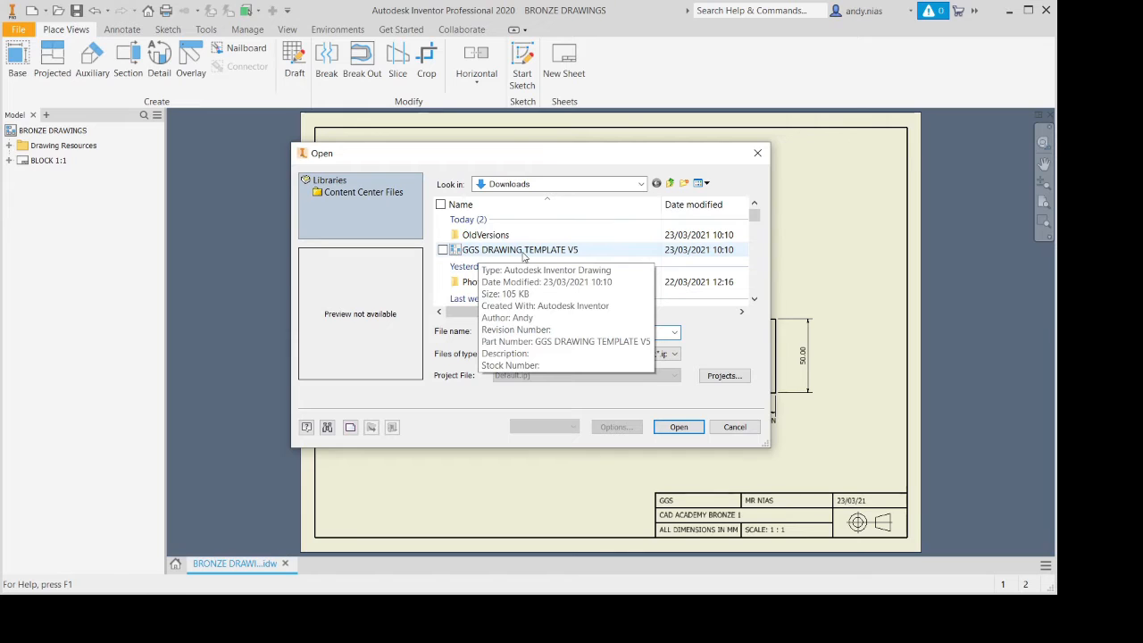
pyautogui.click(523, 252)
pyautogui.click(680, 428)
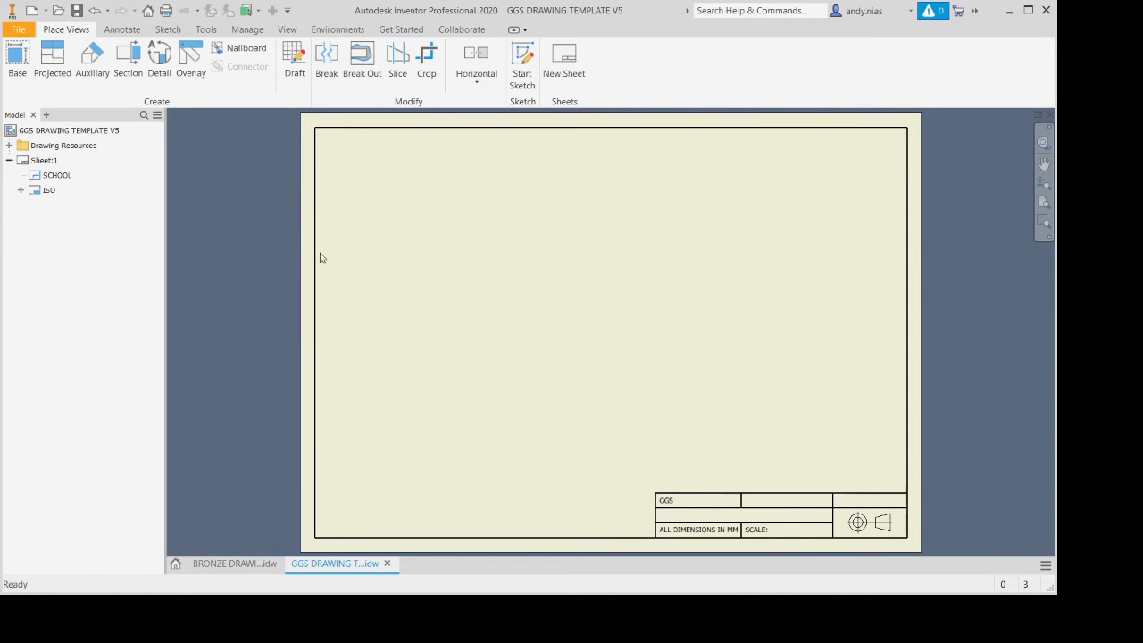
# Save the template under the new name BRONZE DRAWINGS as an Inventor drawing file.
pyautogui.click(22, 32)
pyautogui.click(62, 203)
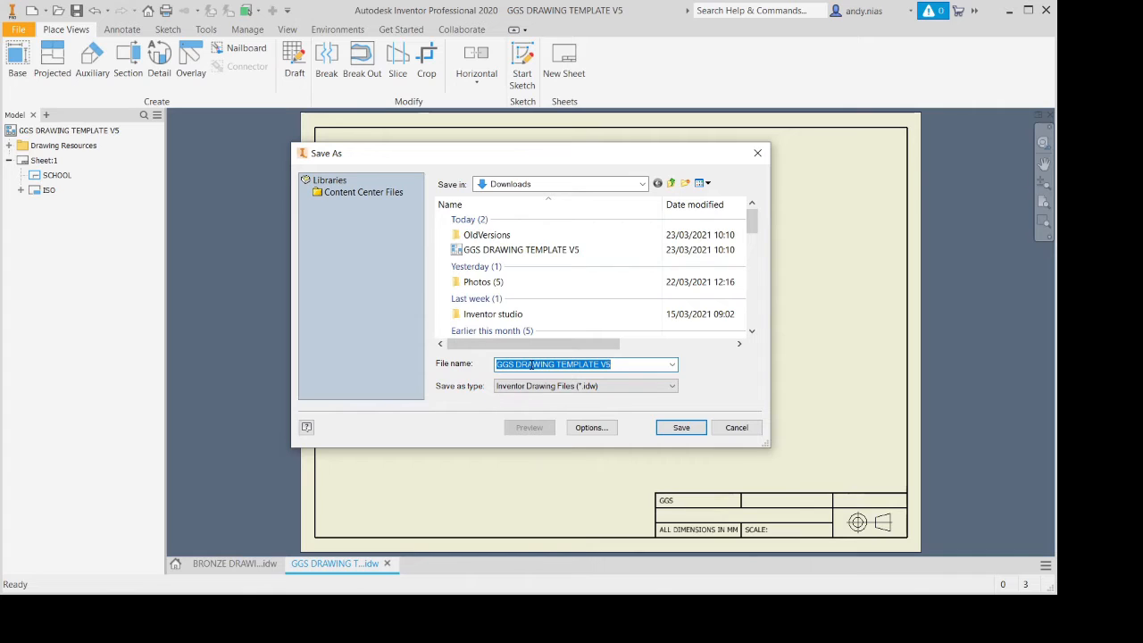
pyautogui.write('BRB')
pyautogui.press('BackSpace')
pyautogui.write('ONZE ')
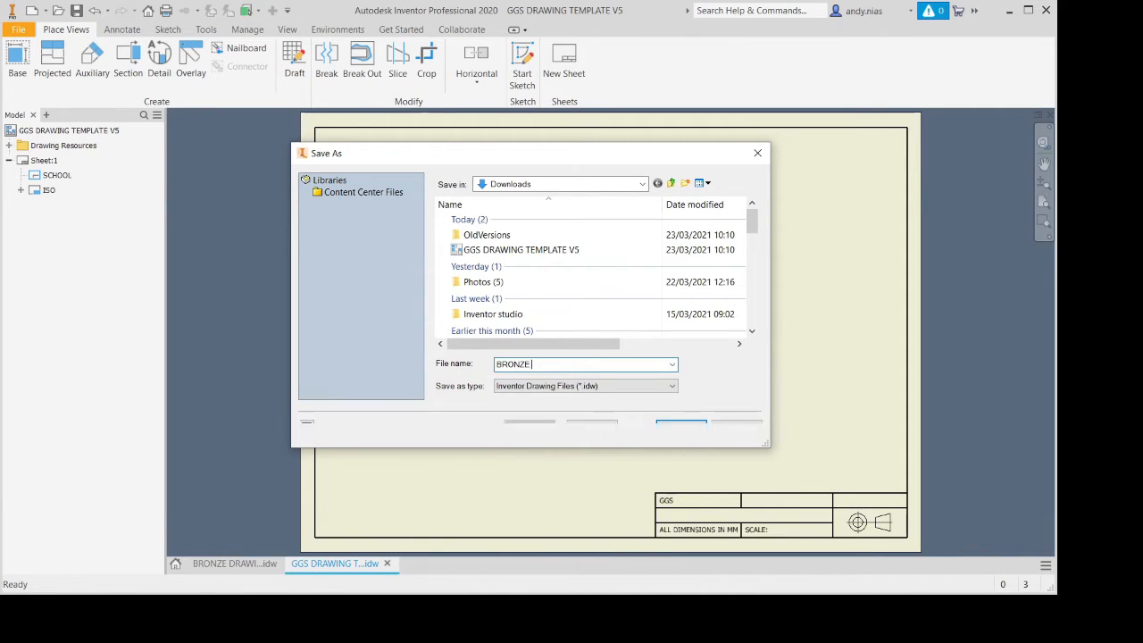
pyautogui.write('DRAWINGS')
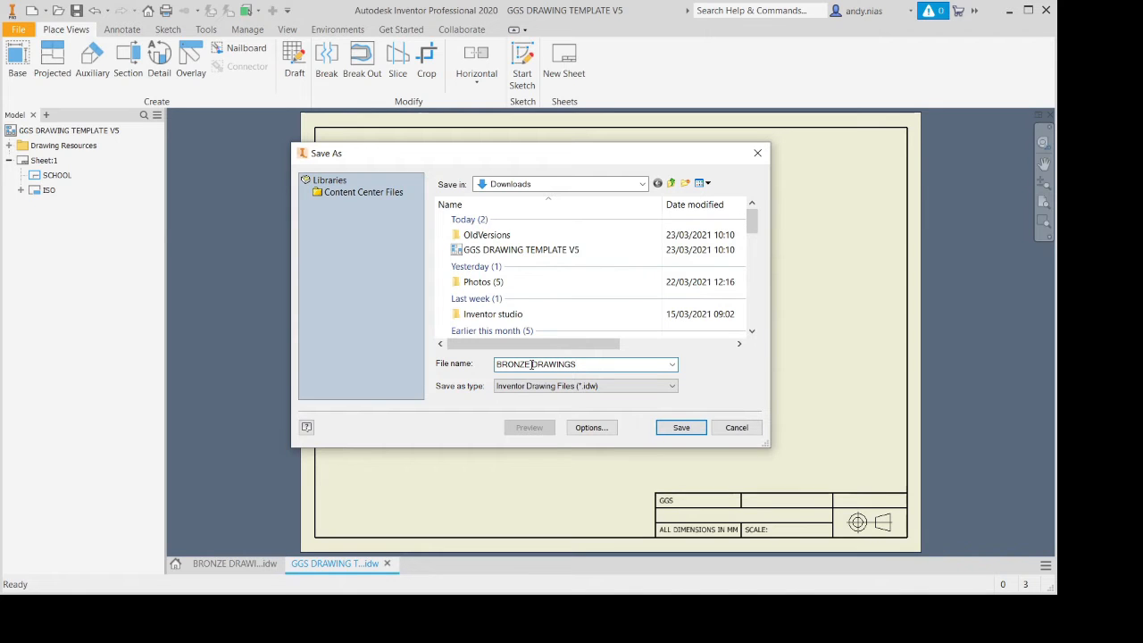
pyautogui.click(682, 427)
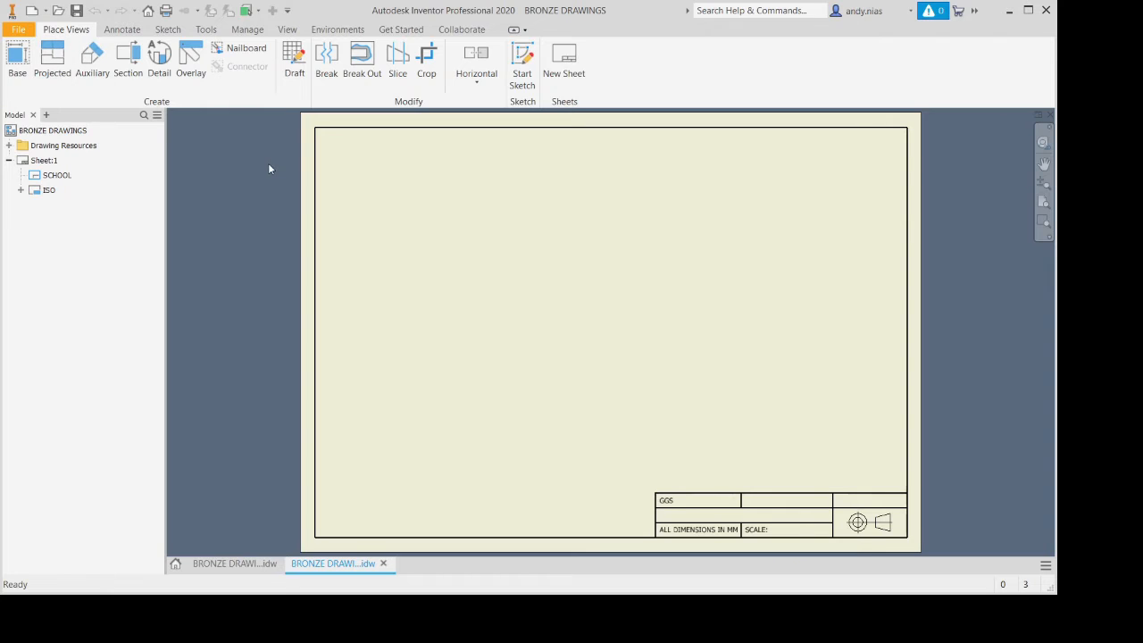
# Start a base view using the part Bronze 01 from the Bronze Files folder.
pyautogui.click(18, 56)
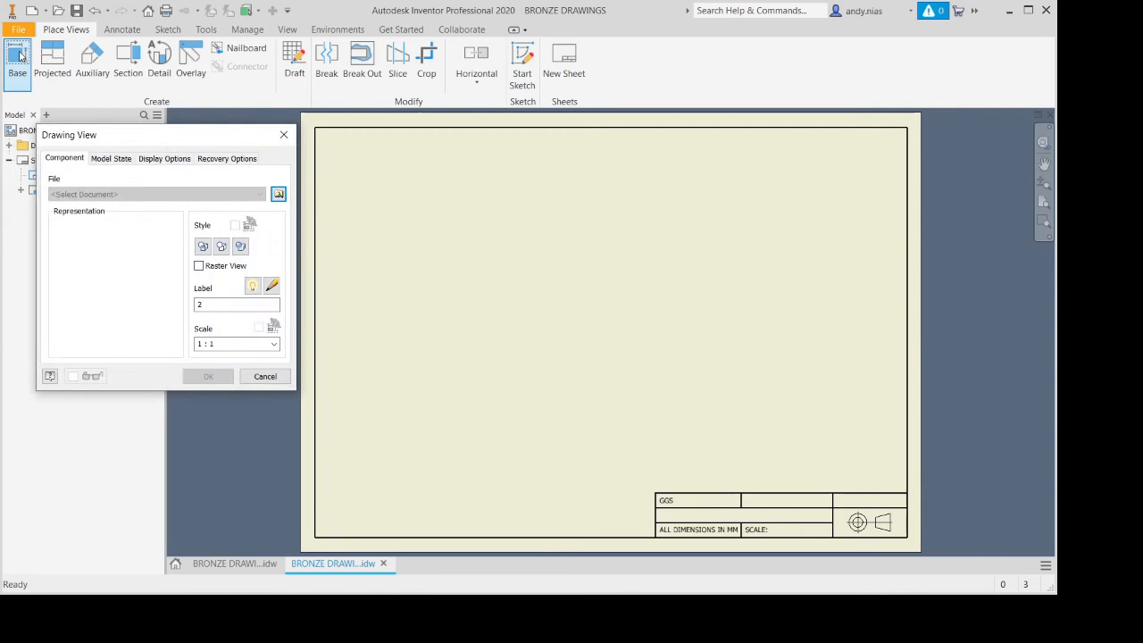
pyautogui.click(279, 195)
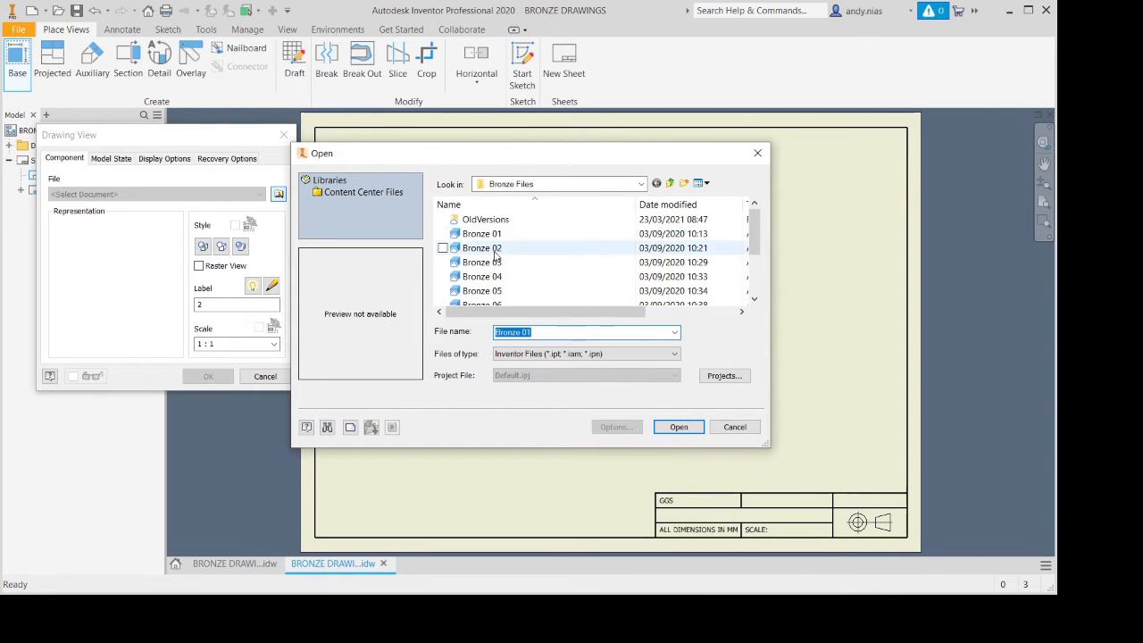
pyautogui.scroll(-2, 490, 304)
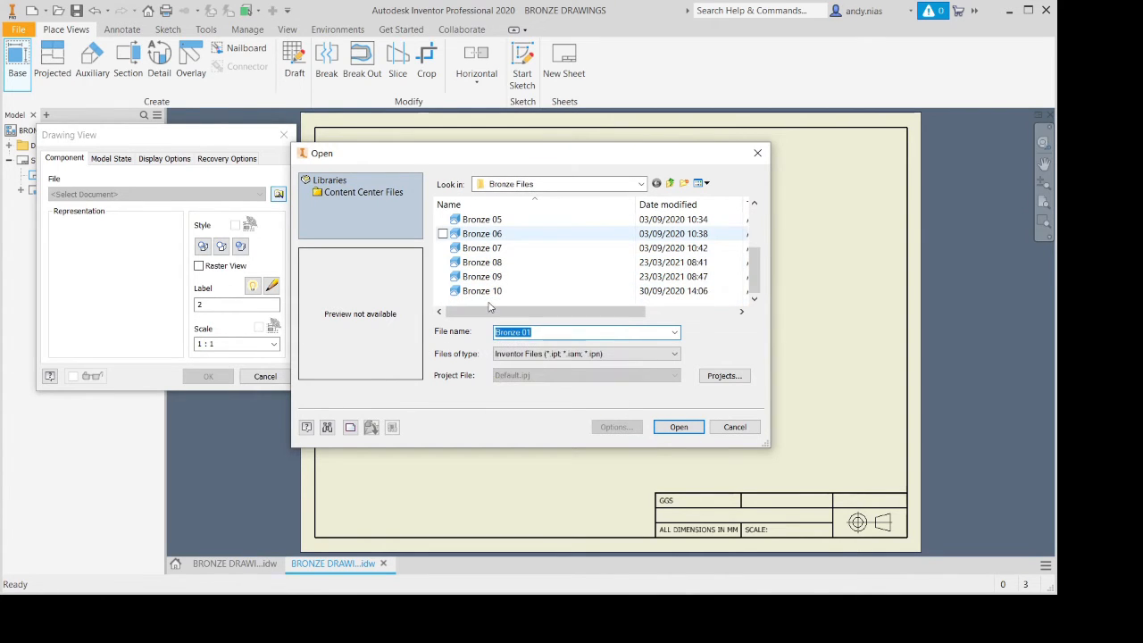
pyautogui.scroll(2, 490, 304)
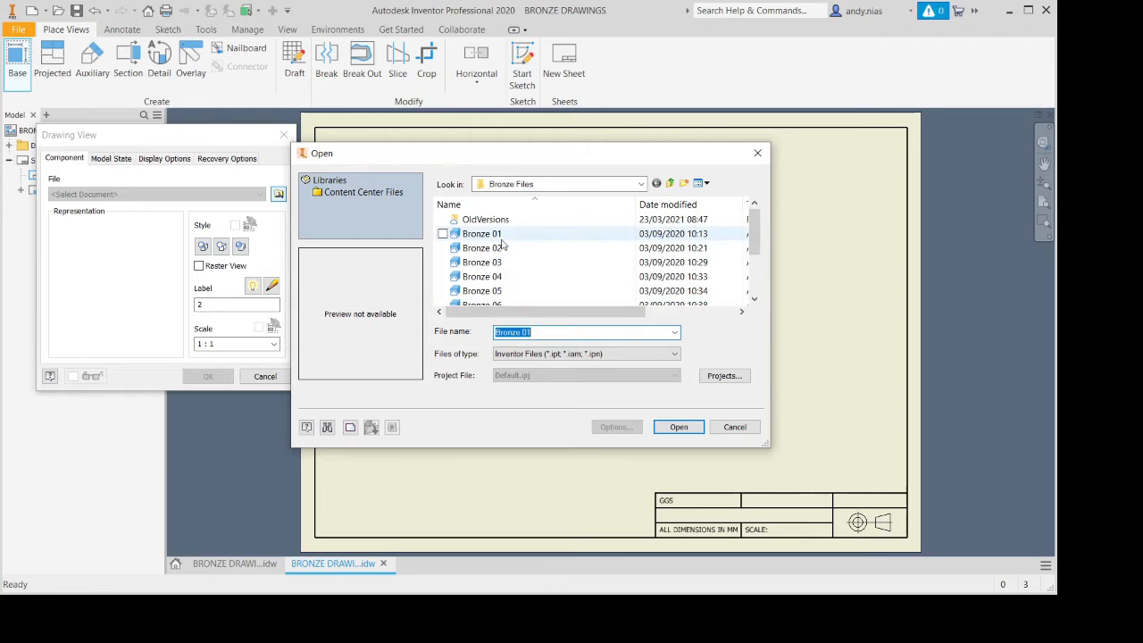
pyautogui.click(506, 234)
pyautogui.click(679, 429)
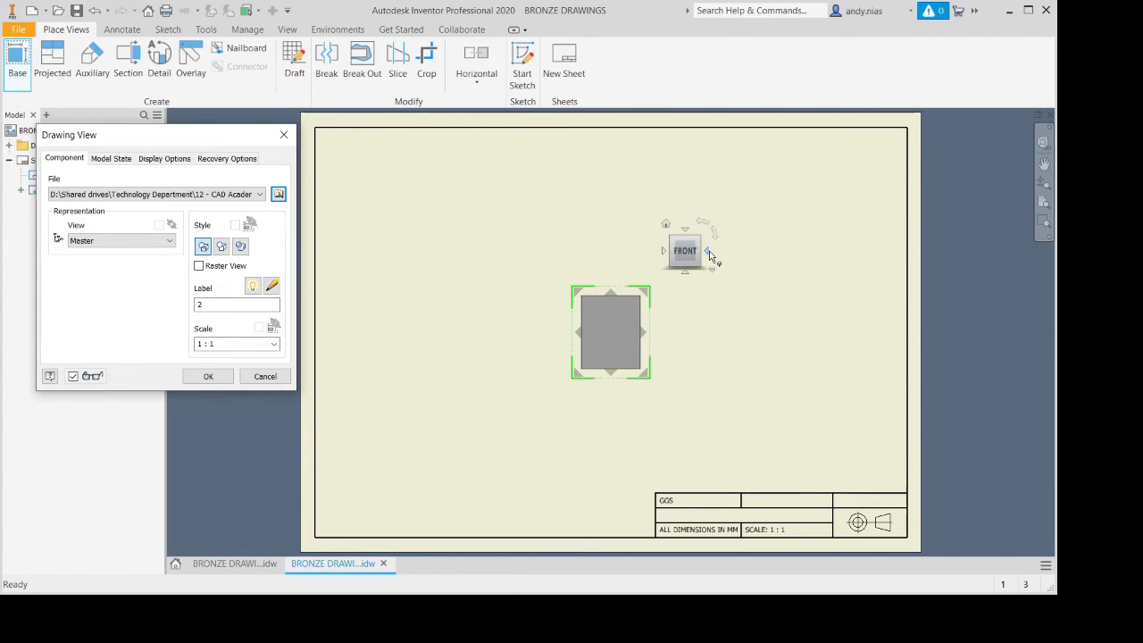
# Orient the base view to the model's right face and give it the visible label ELEVATION.
pyautogui.click(708, 253)
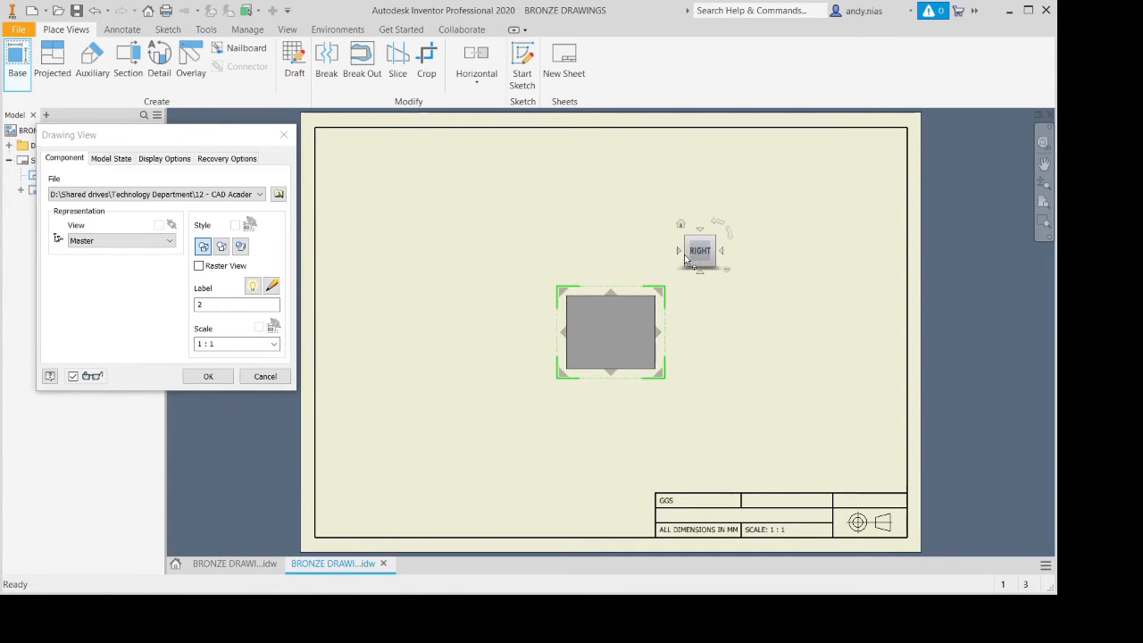
pyautogui.click(719, 253)
pyautogui.click(723, 252)
pyautogui.moveTo(268, 305); pyautogui.dragTo(190, 305)
pyautogui.write('ELEVATION')
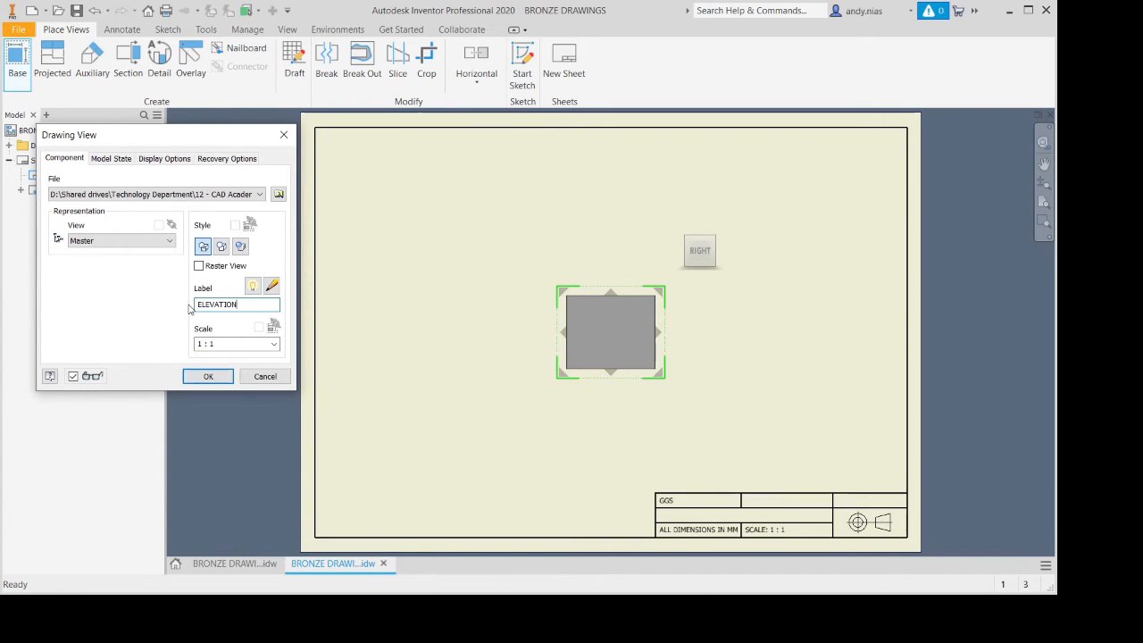
pyautogui.click(252, 287)
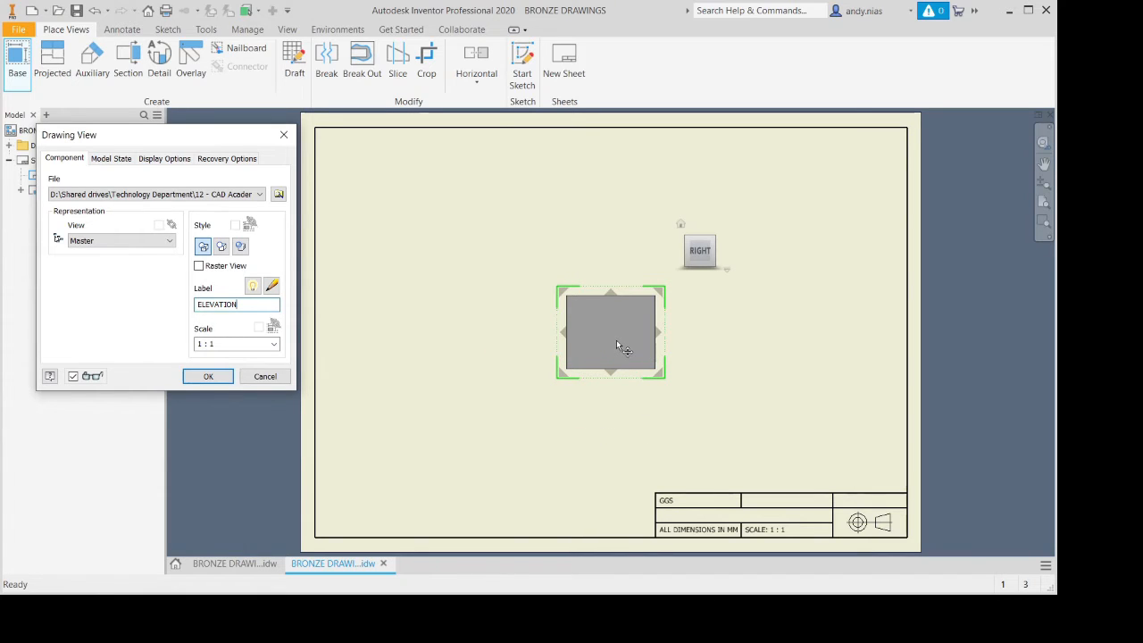
# Add projected views to the left of, to the right of and above the base view, and create them all.
pyautogui.click(475, 339)
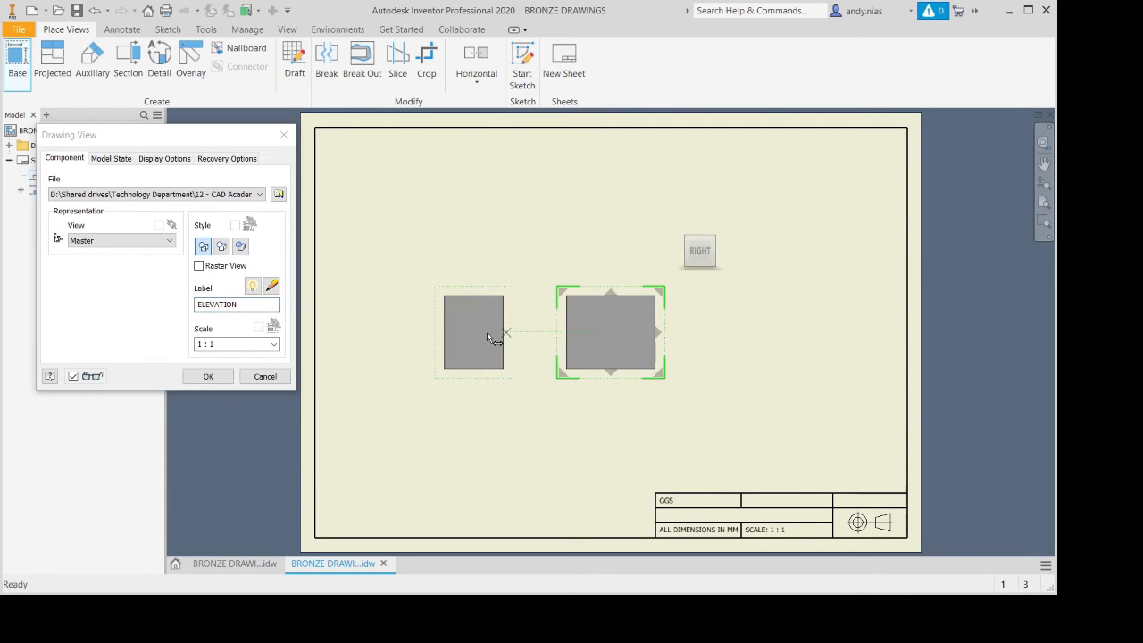
pyautogui.click(770, 328)
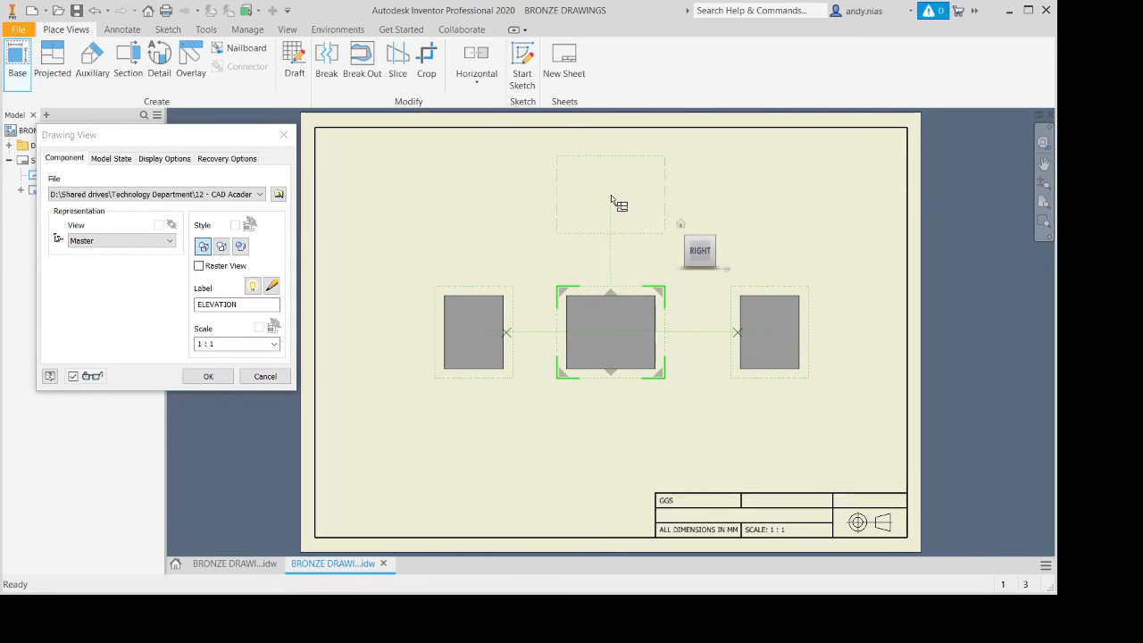
pyautogui.click(612, 195)
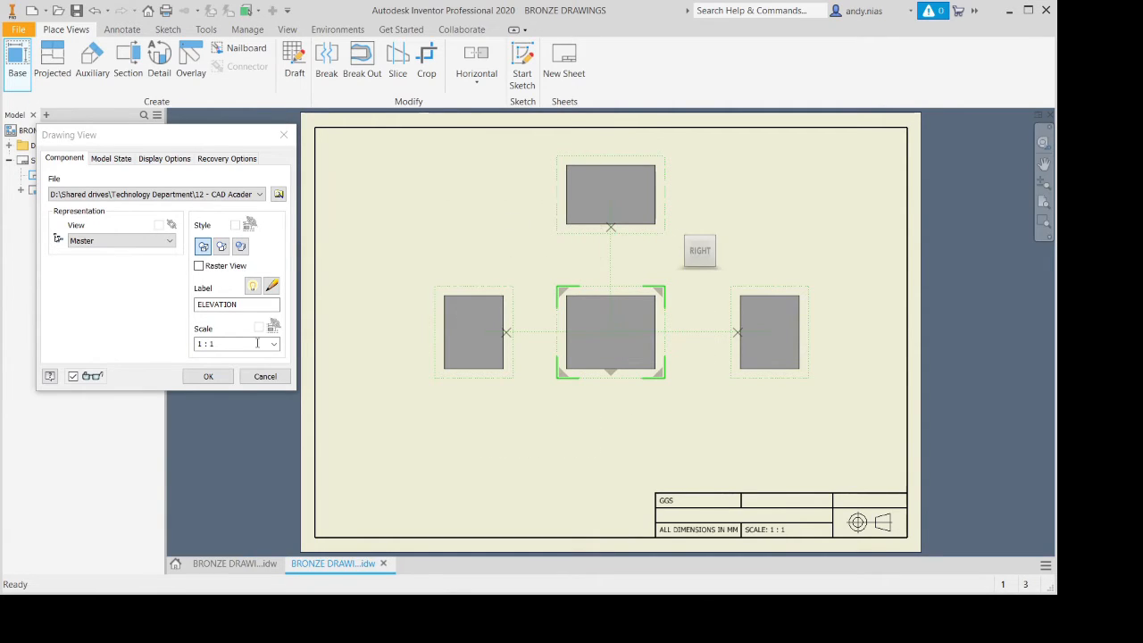
pyautogui.click(205, 377)
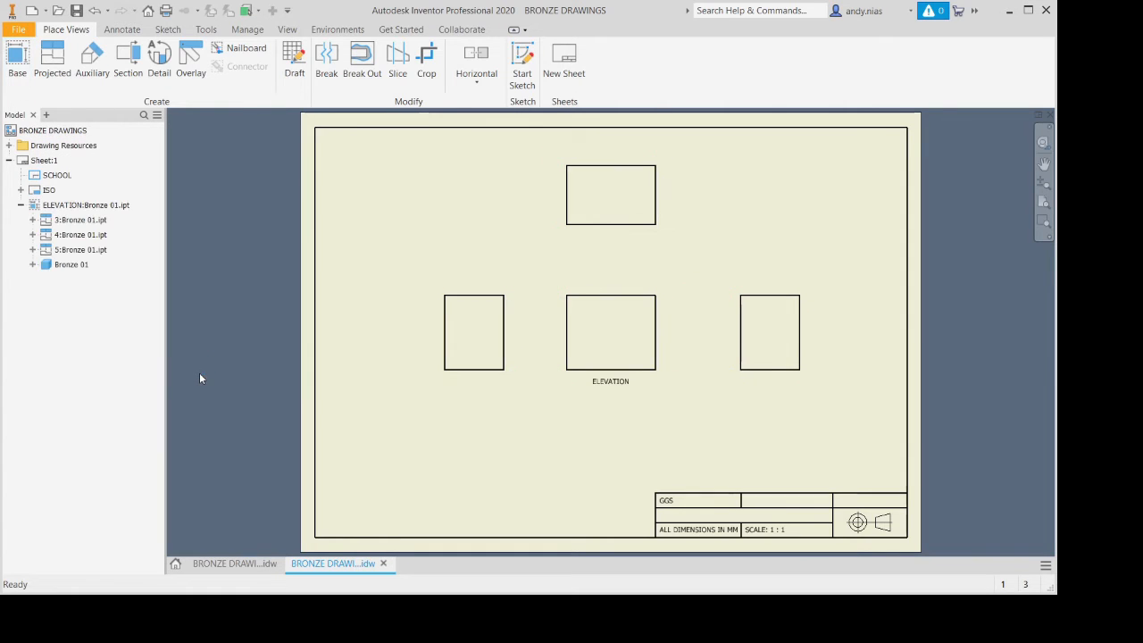
# Space out the views by moving the upper view down, the left view further left, and the elevation down and slightly left.
pyautogui.moveTo(582, 237); pyautogui.dragTo(576, 259)
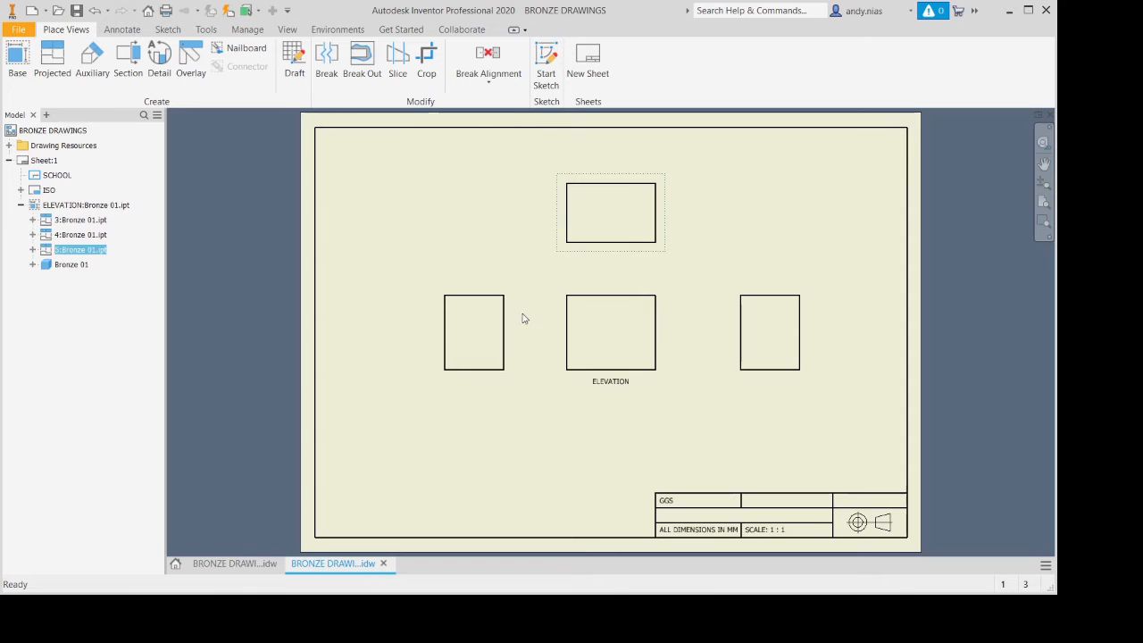
pyautogui.moveTo(511, 324); pyautogui.dragTo(475, 339)
pyautogui.moveTo(567, 338); pyautogui.dragTo(561, 369)
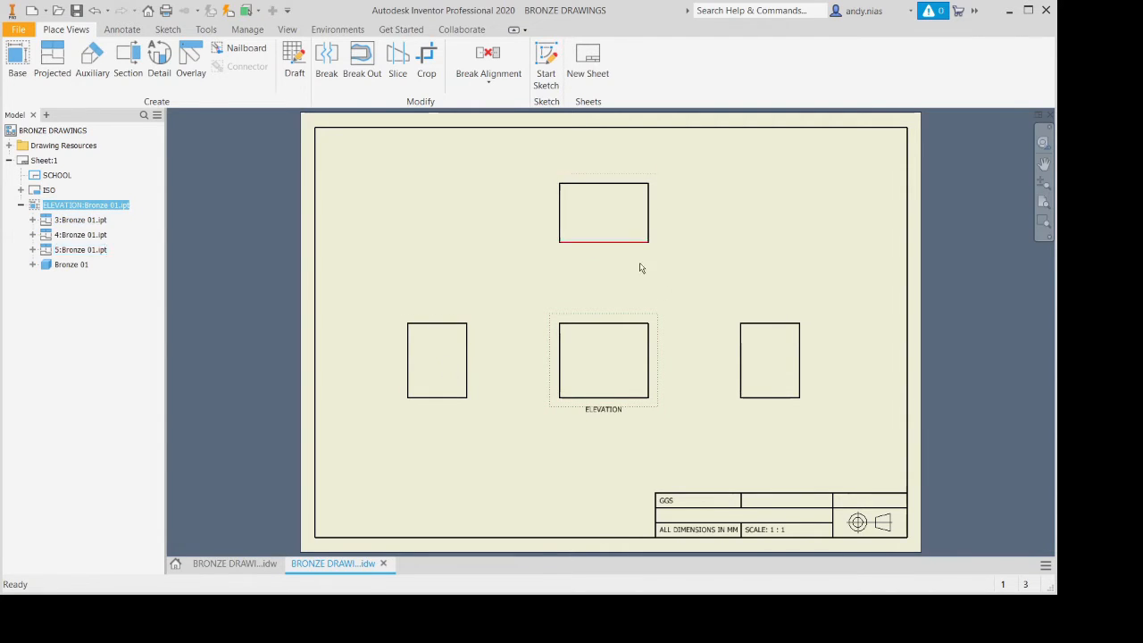
# Label the view left of the elevation LEFT ELEVATION and make its label visible.
pyautogui.doubleClick(449, 365)
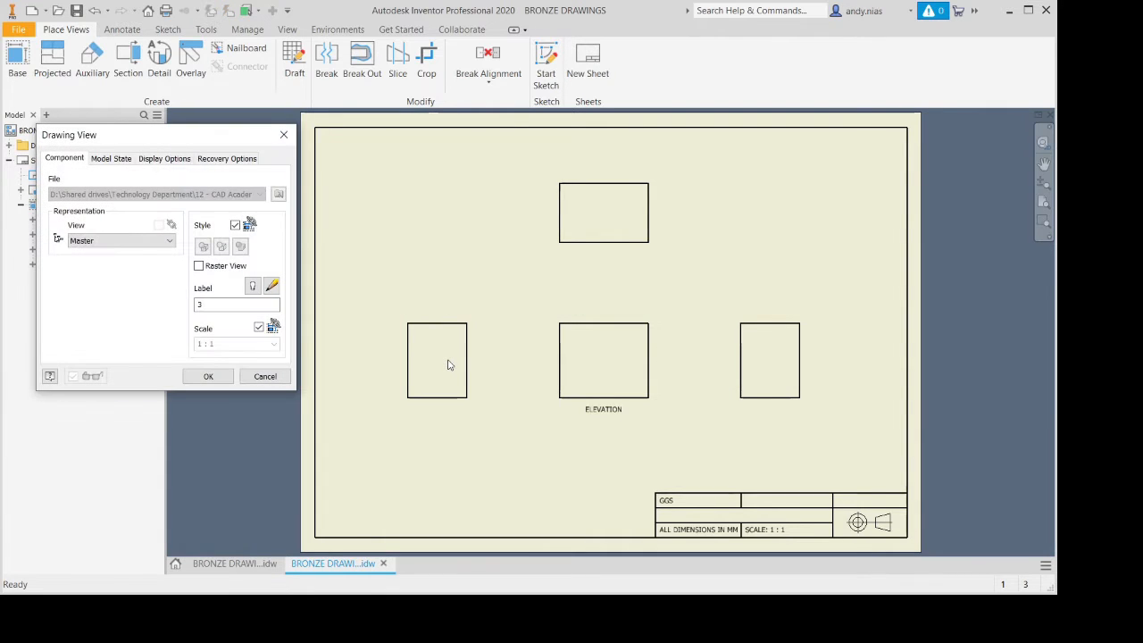
pyautogui.doubleClick(194, 305)
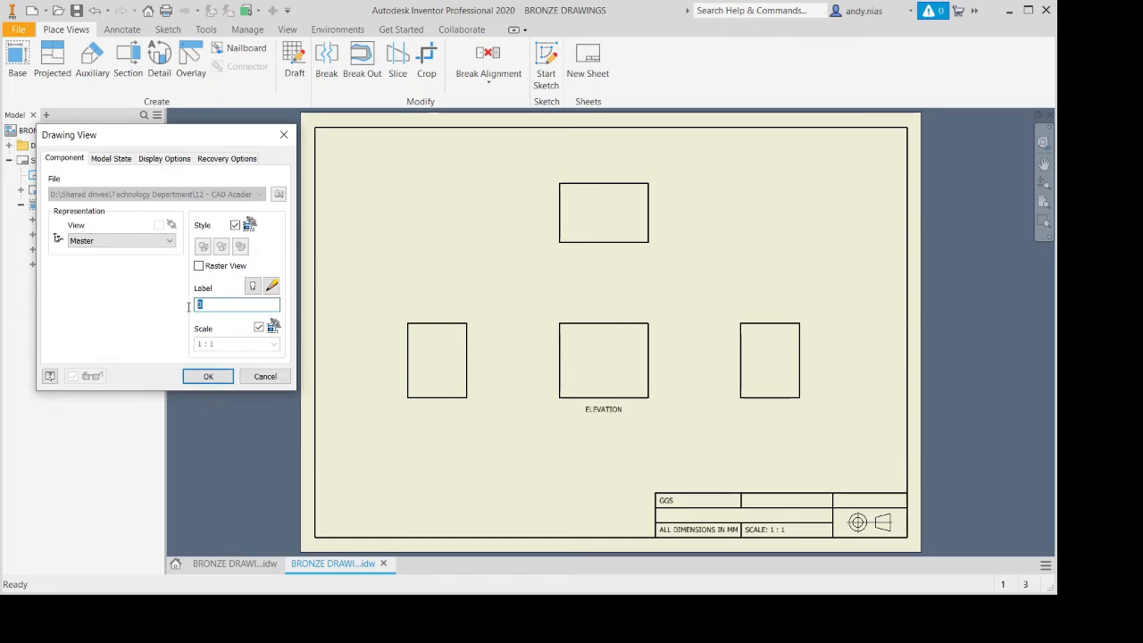
pyautogui.write('LEFT ELEVATION')
pyautogui.click(253, 295)
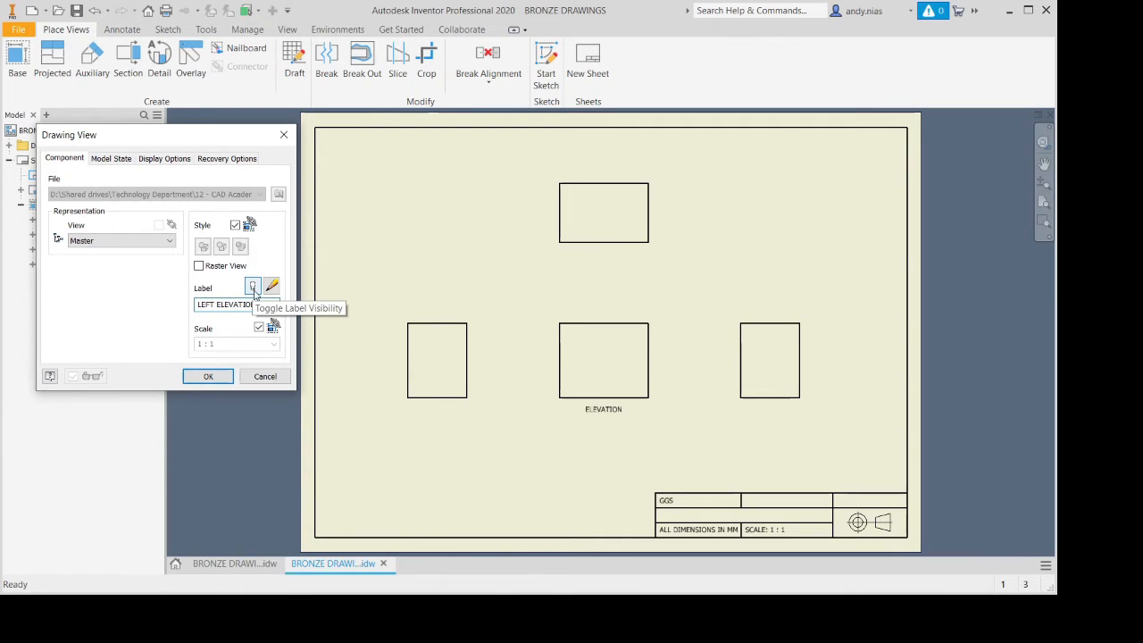
pyautogui.click(204, 376)
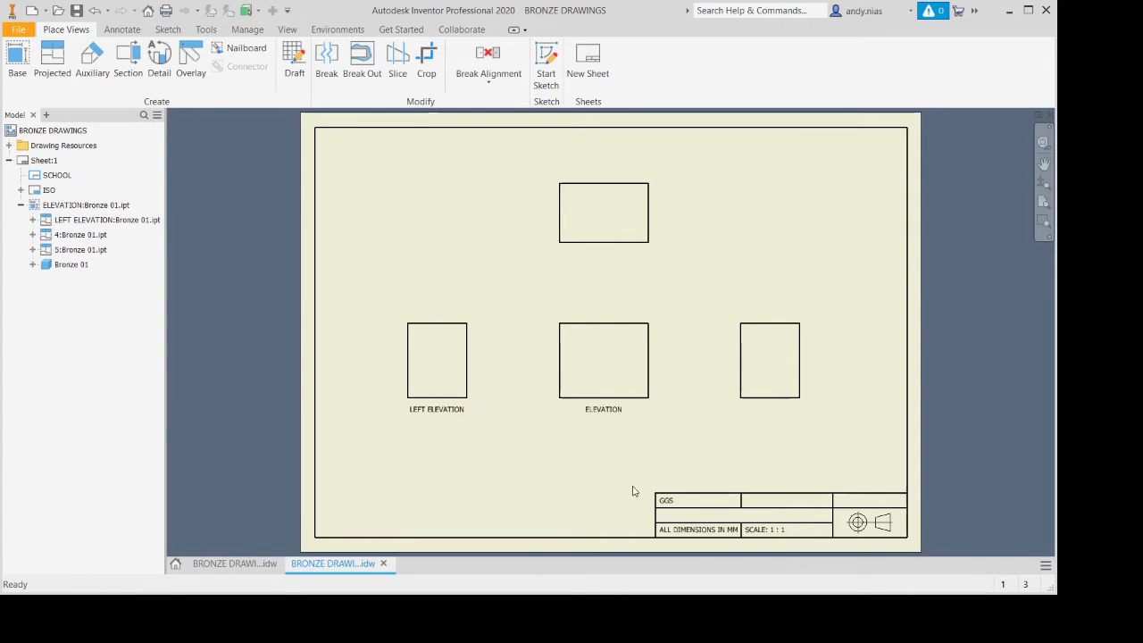
# Label the view right of the elevation RIGHT ELEVATION and make its label visible.
pyautogui.doubleClick(783, 365)
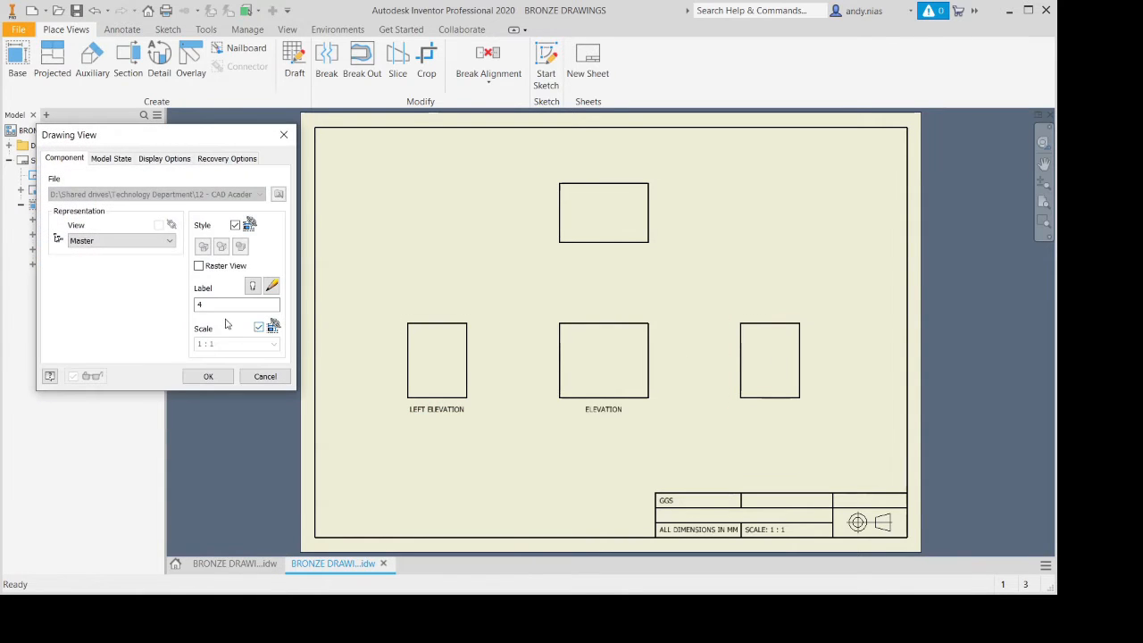
pyautogui.write('RIGHT ELEVATION')
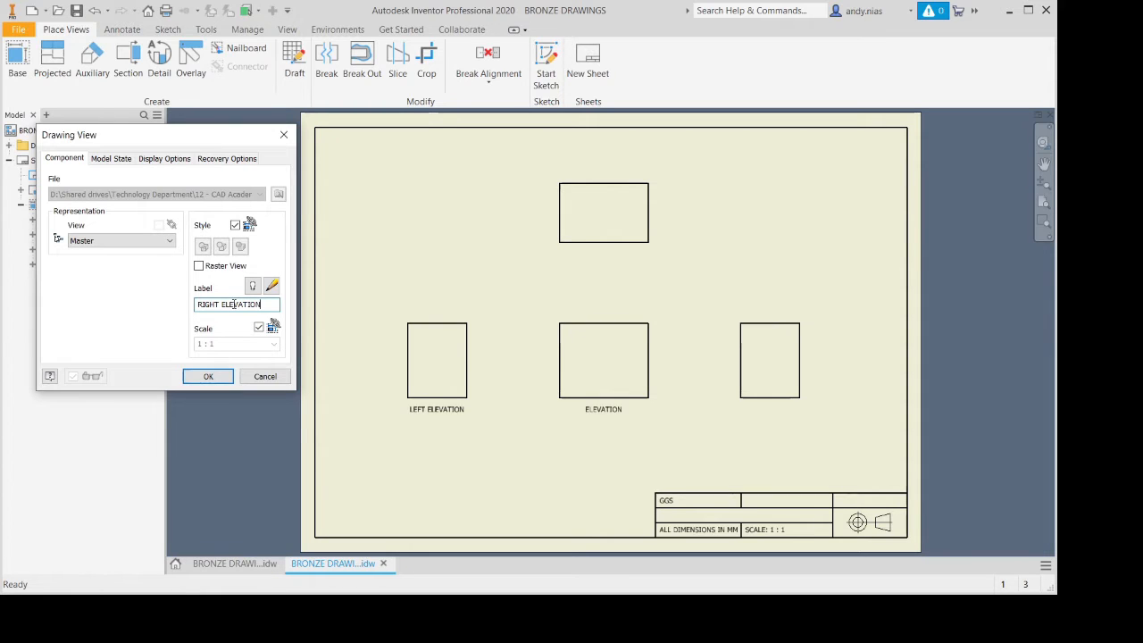
pyautogui.click(218, 376)
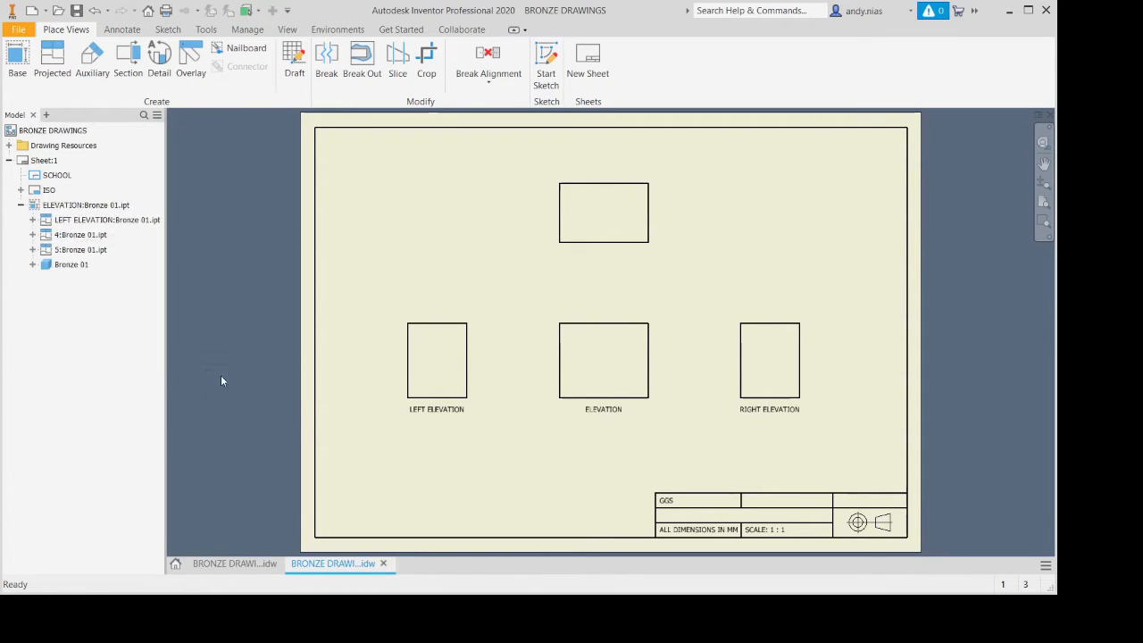
# Label the view above the elevation PLAN and make its label visible.
pyautogui.doubleClick(615, 220)
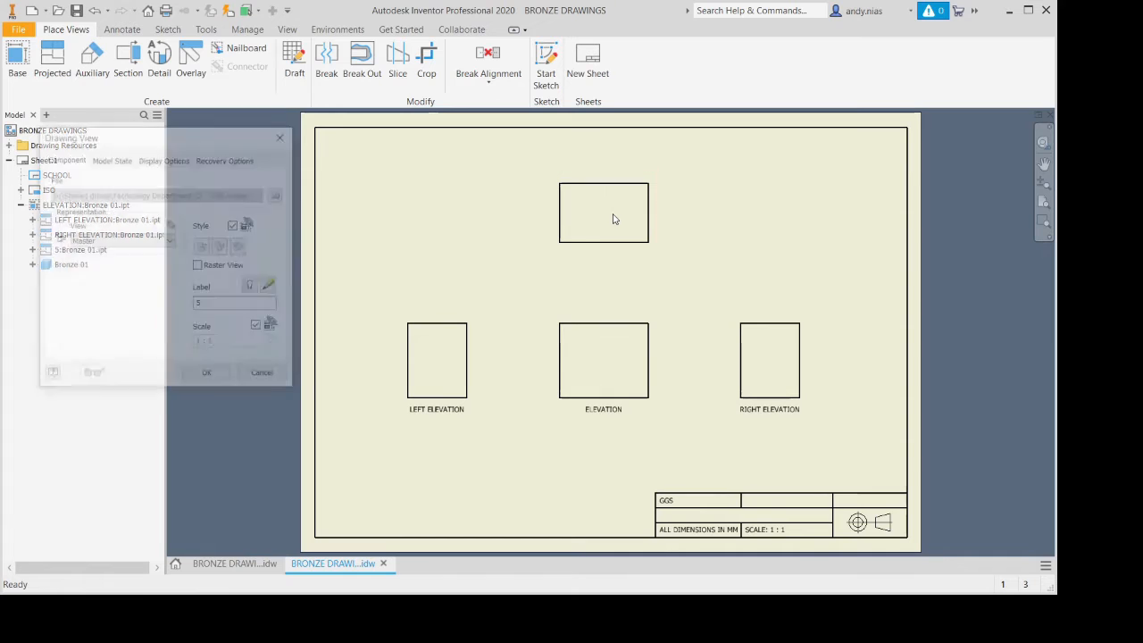
pyautogui.doubleClick(215, 304)
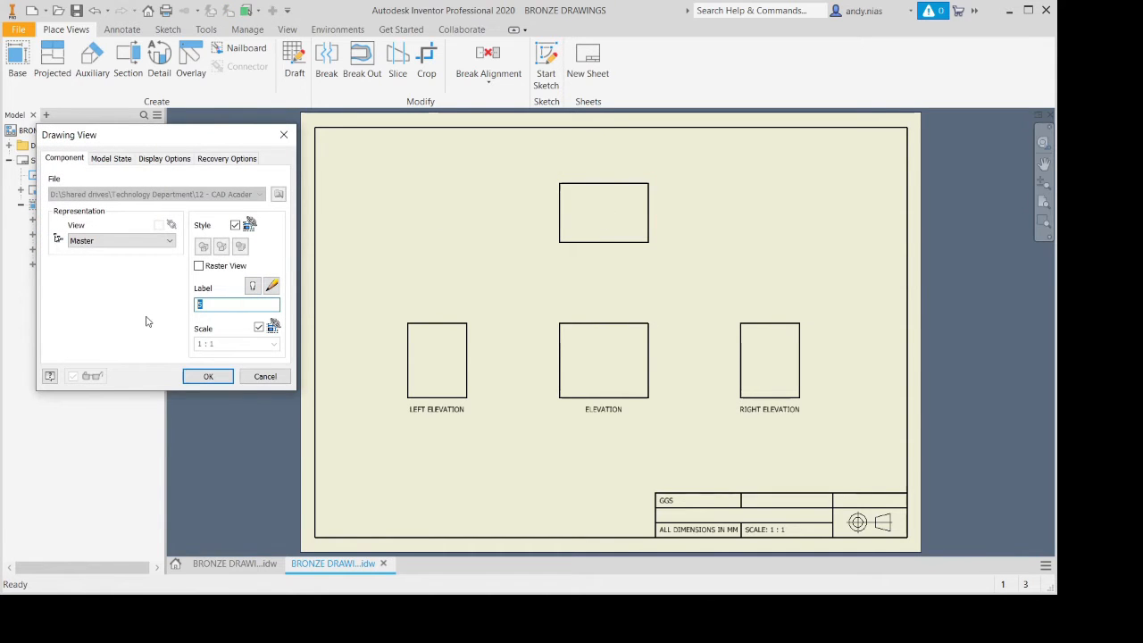
pyautogui.write('PLAN')
pyautogui.click(253, 286)
pyautogui.click(208, 376)
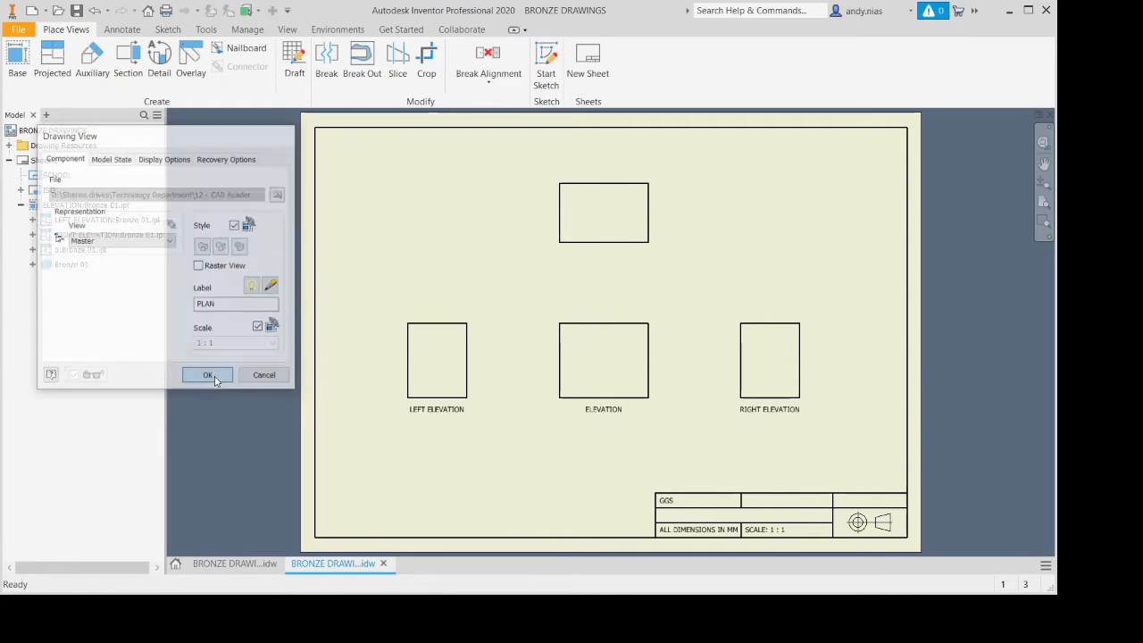
pyautogui.doubleClick(588, 342)
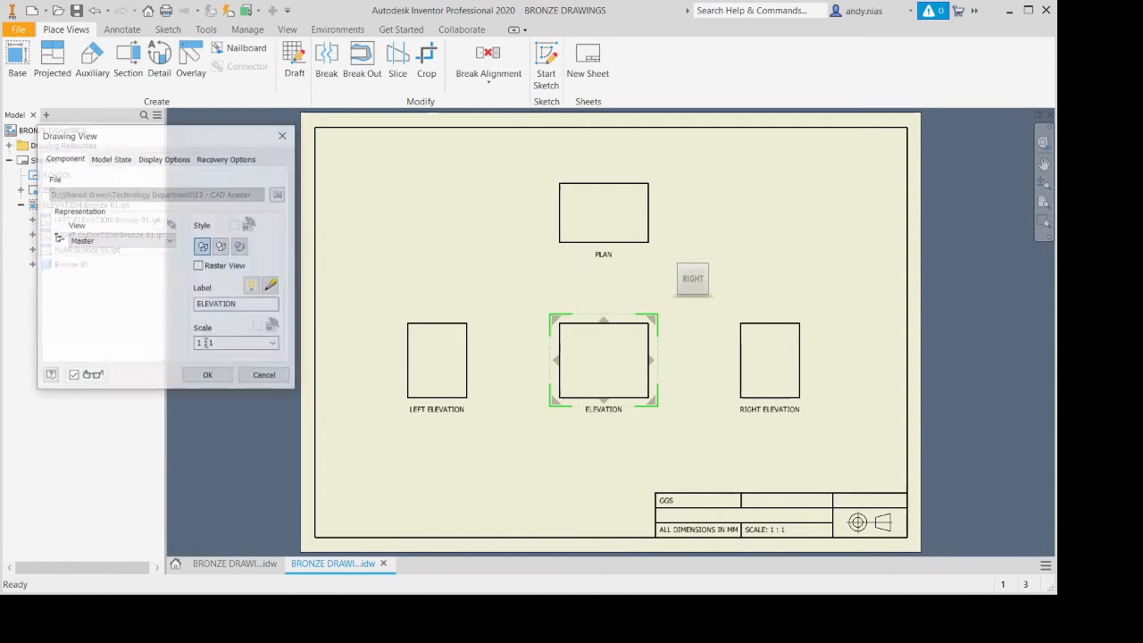
pyautogui.doubleClick(209, 305)
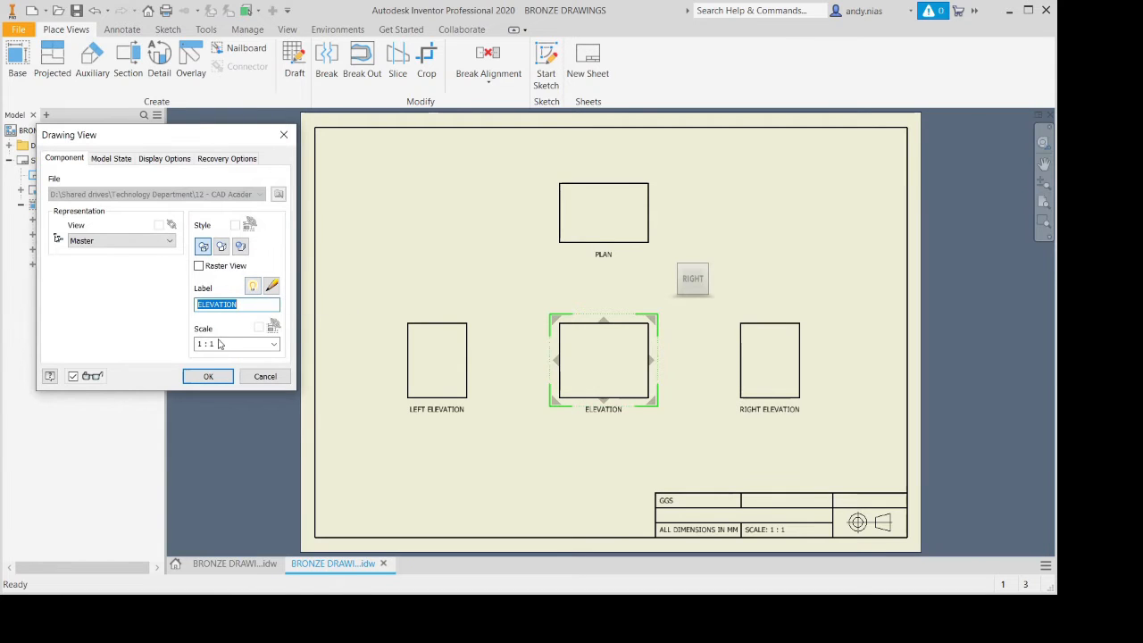
pyautogui.click(263, 376)
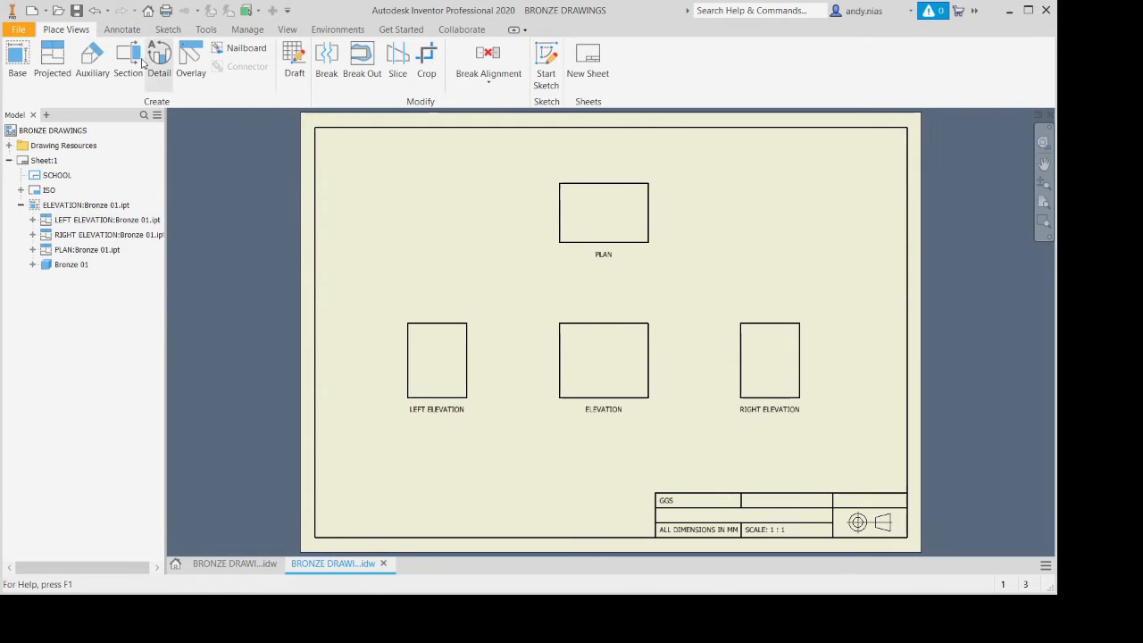
# Dimension the height of the right elevation, placing the dimension to the right of the view.
pyautogui.click(122, 30)
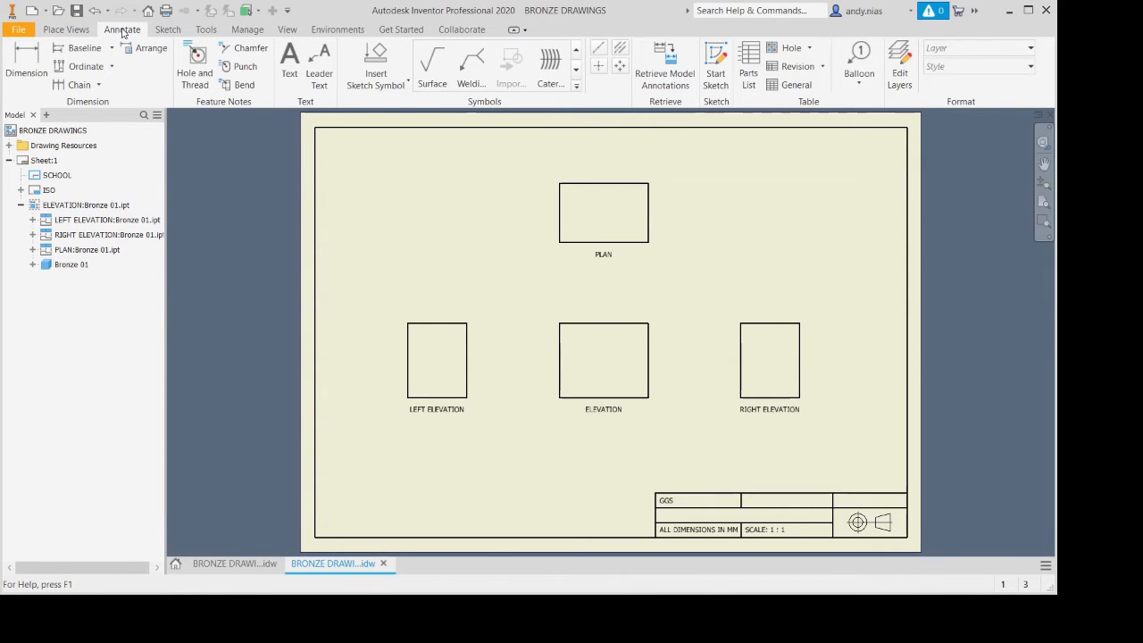
pyautogui.click(23, 56)
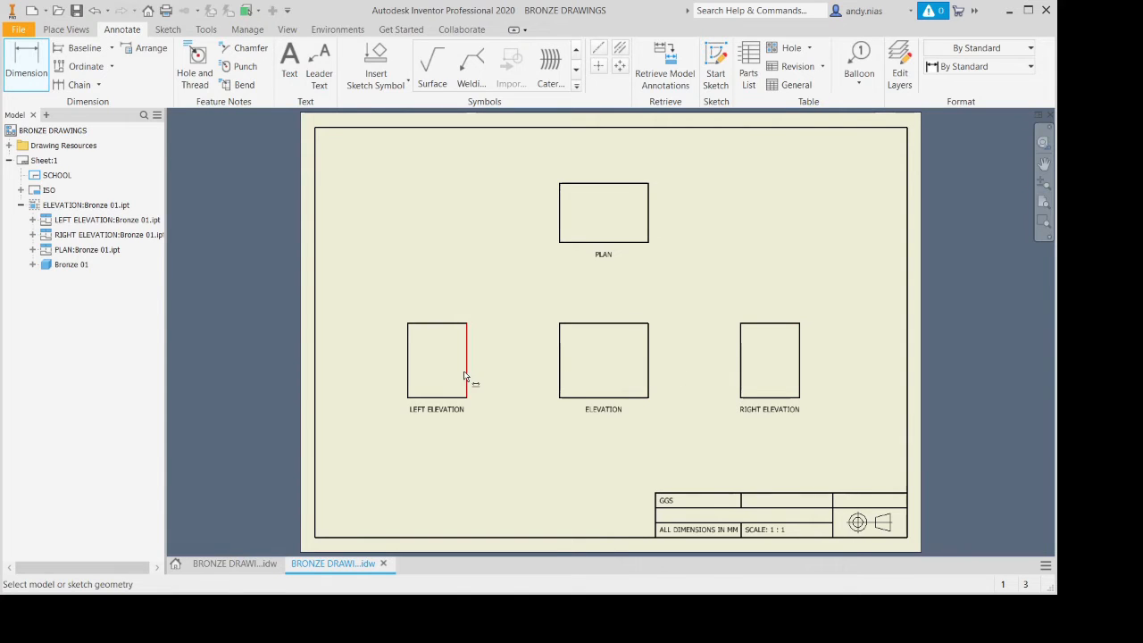
pyautogui.click(800, 341)
pyautogui.click(836, 359)
pyautogui.click(649, 350)
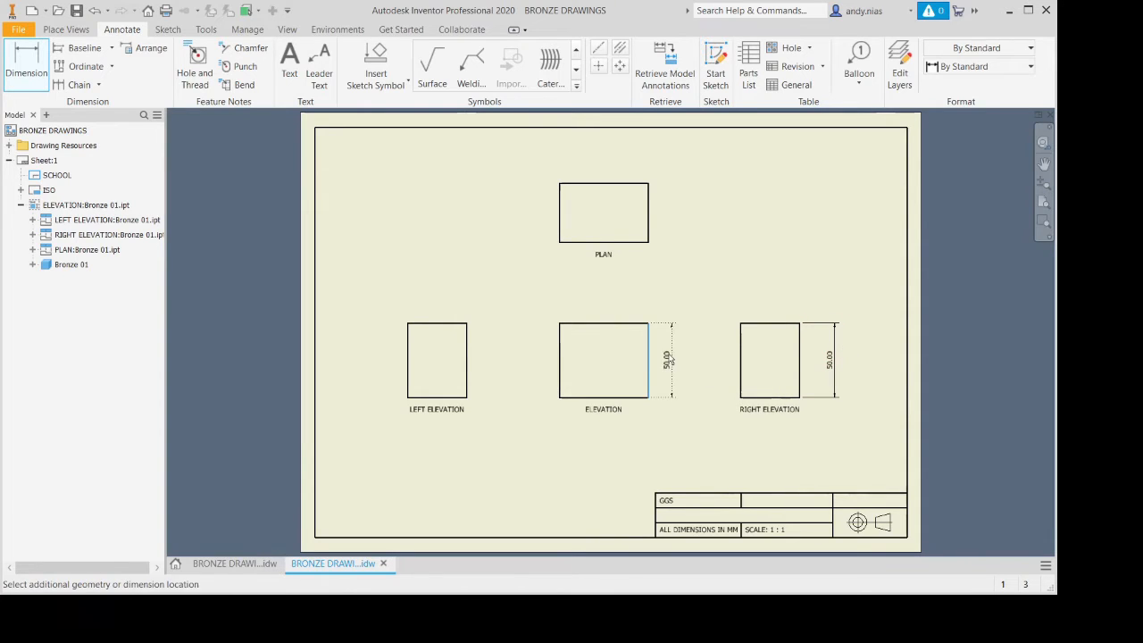
pyautogui.press('Escape')
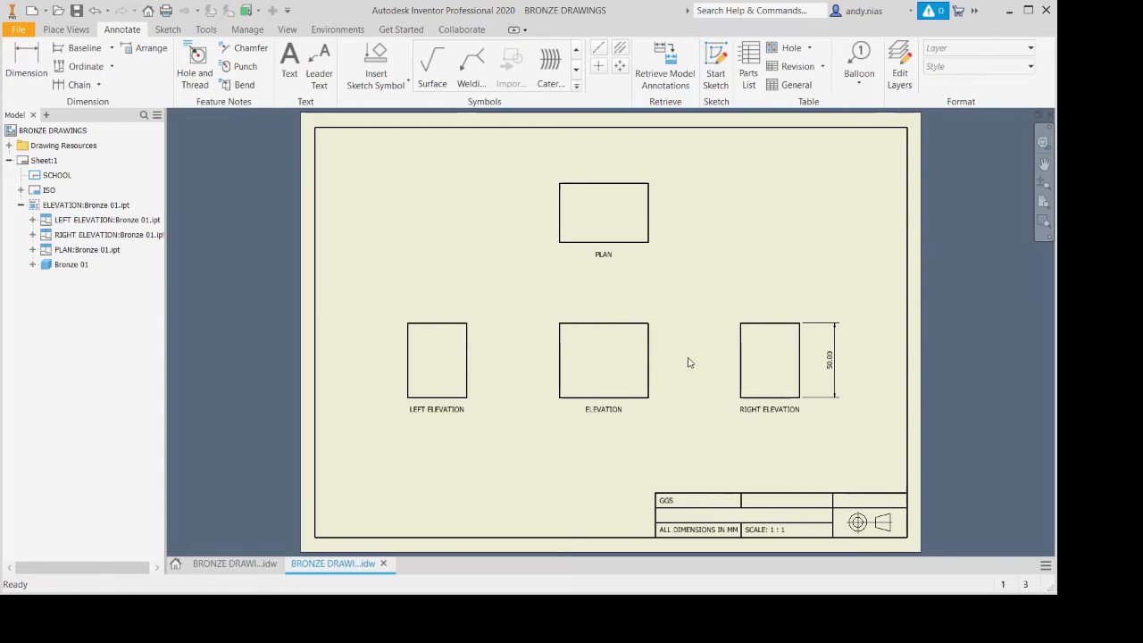
# Dimension the widths of the left elevation and the elevation, placing each dimension below its view.
pyautogui.click(16, 60)
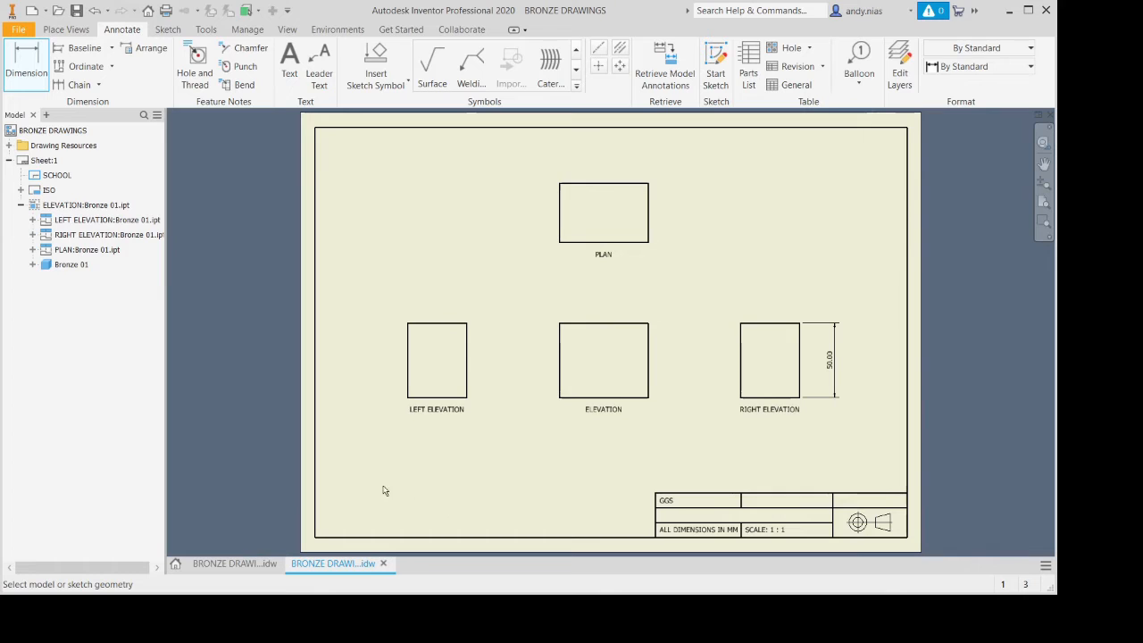
pyautogui.click(420, 398)
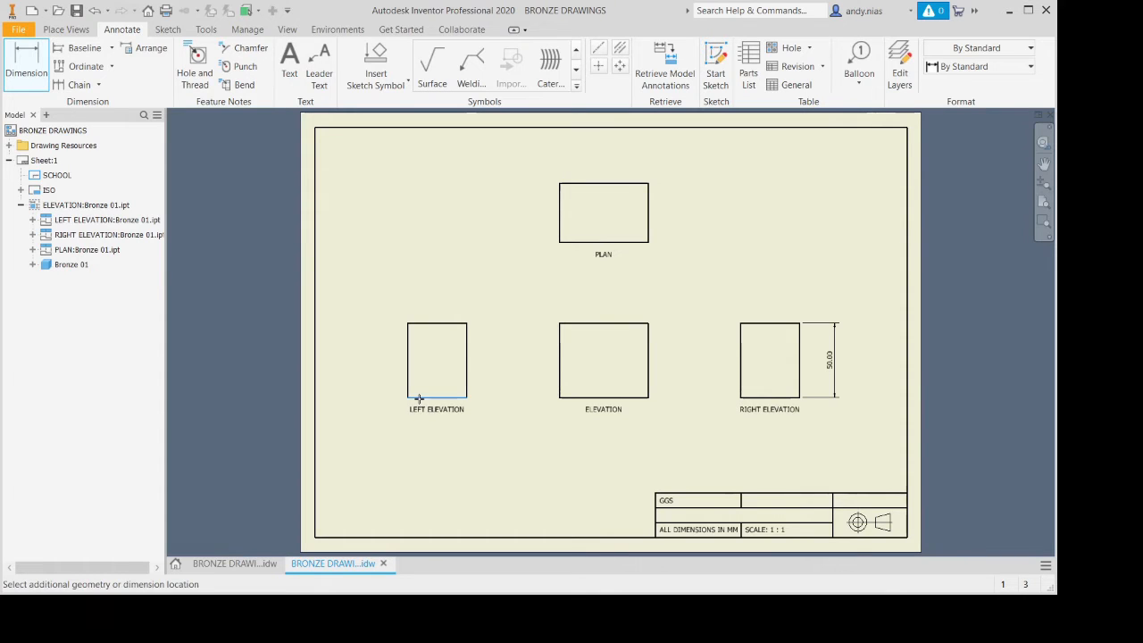
pyautogui.click(422, 424)
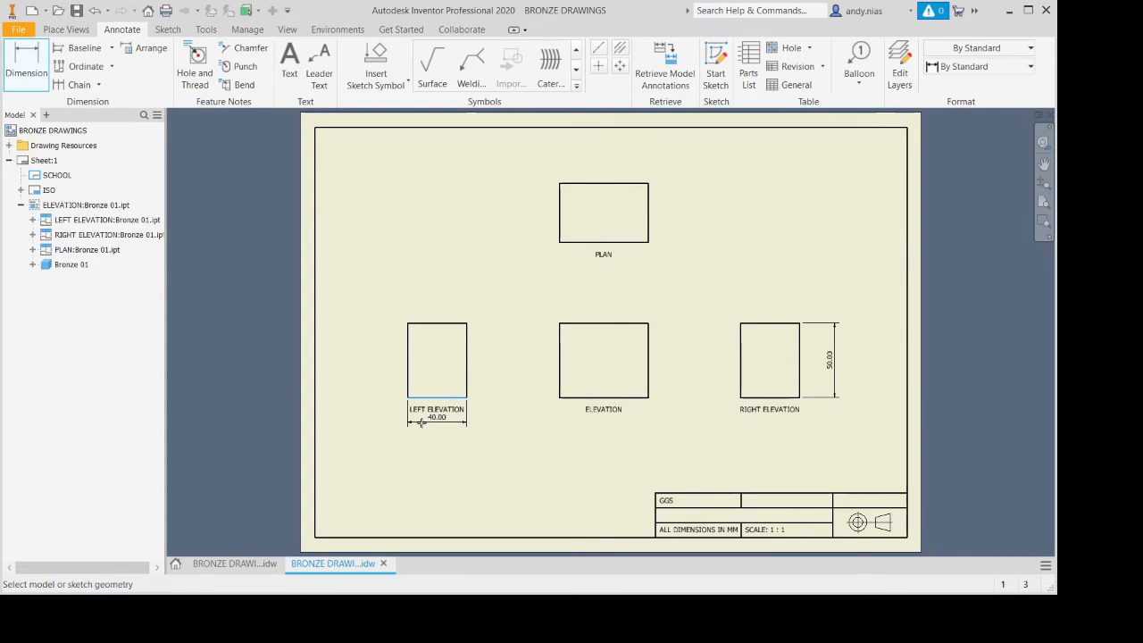
pyautogui.click(567, 398)
pyautogui.click(569, 426)
pyautogui.press('Escape')
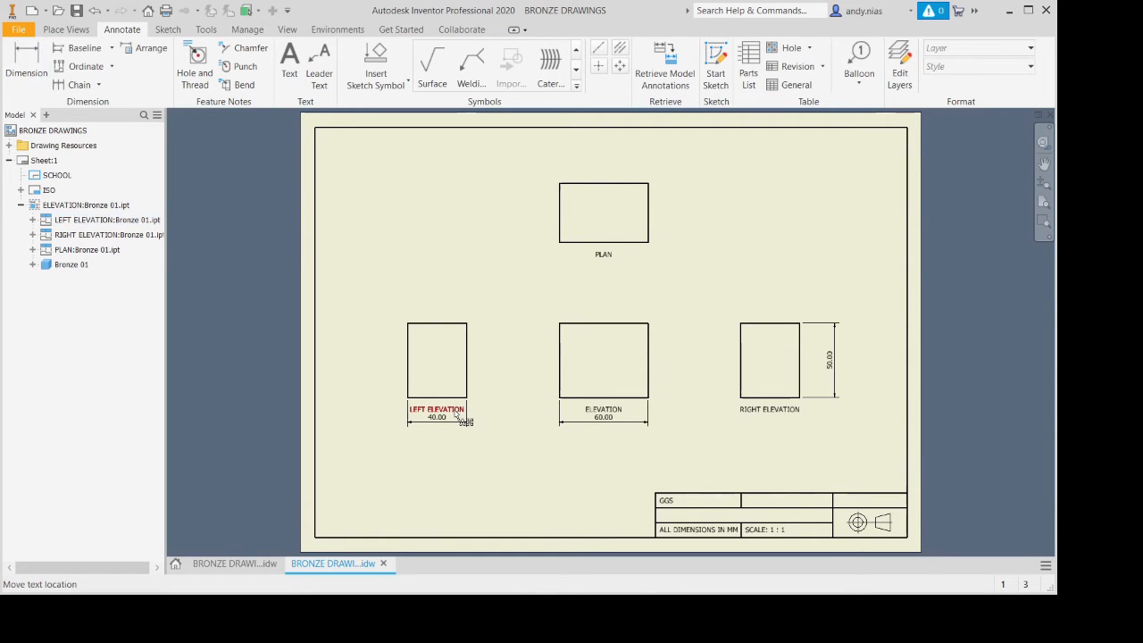
# Move the LEFT ELEVATION, ELEVATION and RIGHT ELEVATION labels down together so they clear the width dimensions.
pyautogui.scroll(5, 454, 416)
pyautogui.scroll(-5, 454, 415)
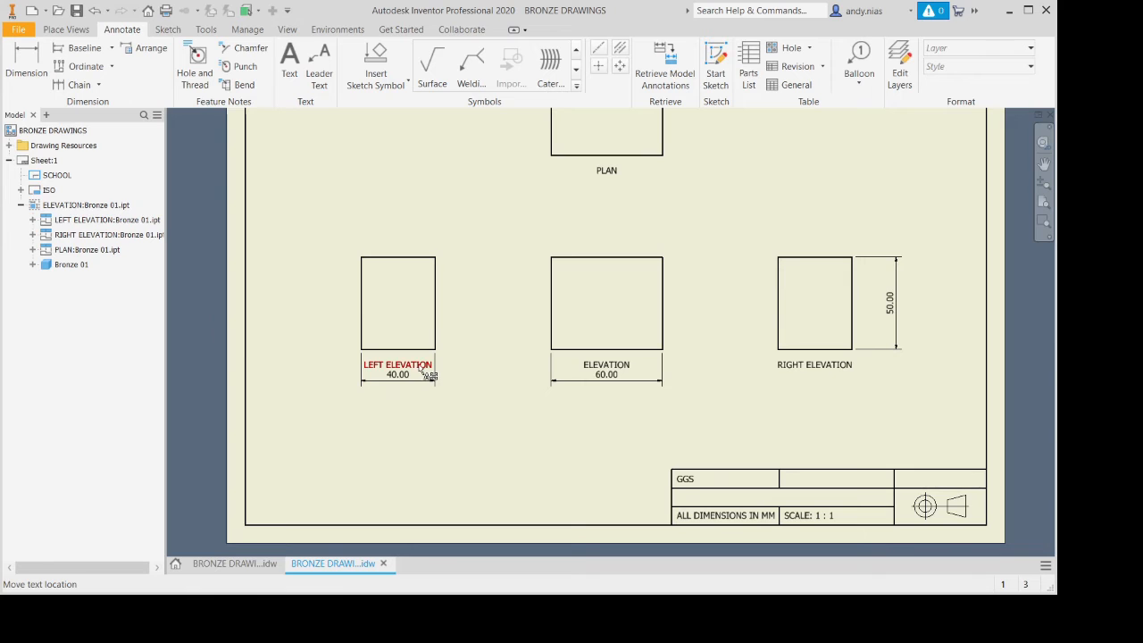
pyautogui.click(429, 374)
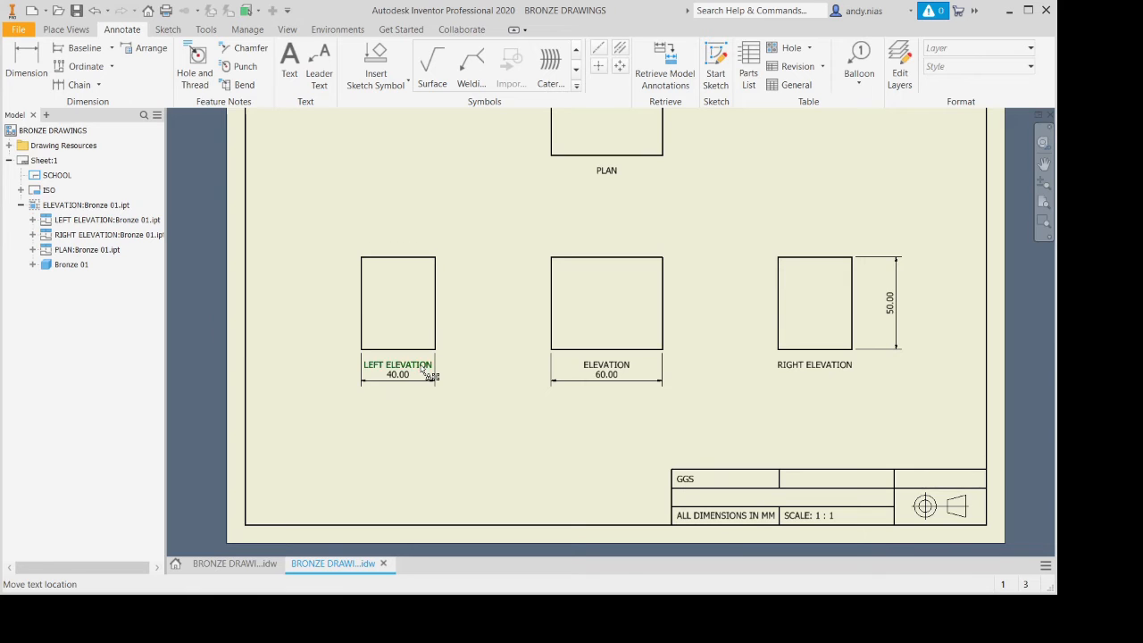
pyautogui.keyDown('ctrl'); pyautogui.click(628, 366); pyautogui.keyUp('ctrl')
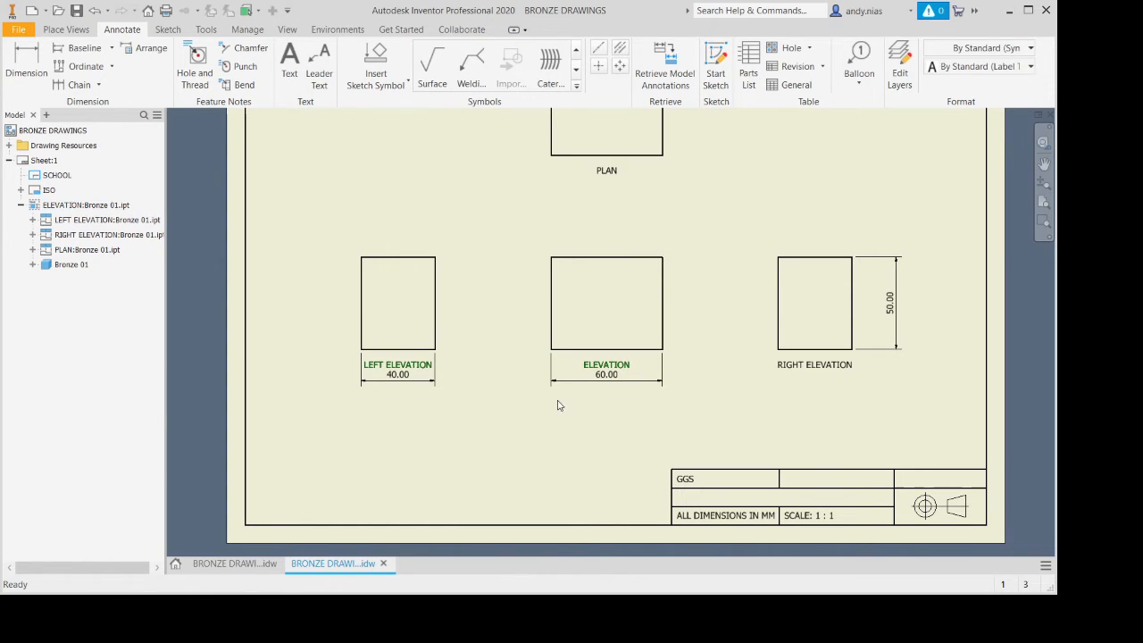
pyautogui.keyDown('ctrl'); pyautogui.click(813, 370); pyautogui.keyUp('ctrl')
pyautogui.moveTo(817, 373); pyautogui.dragTo(817, 396)
pyautogui.click(602, 461)
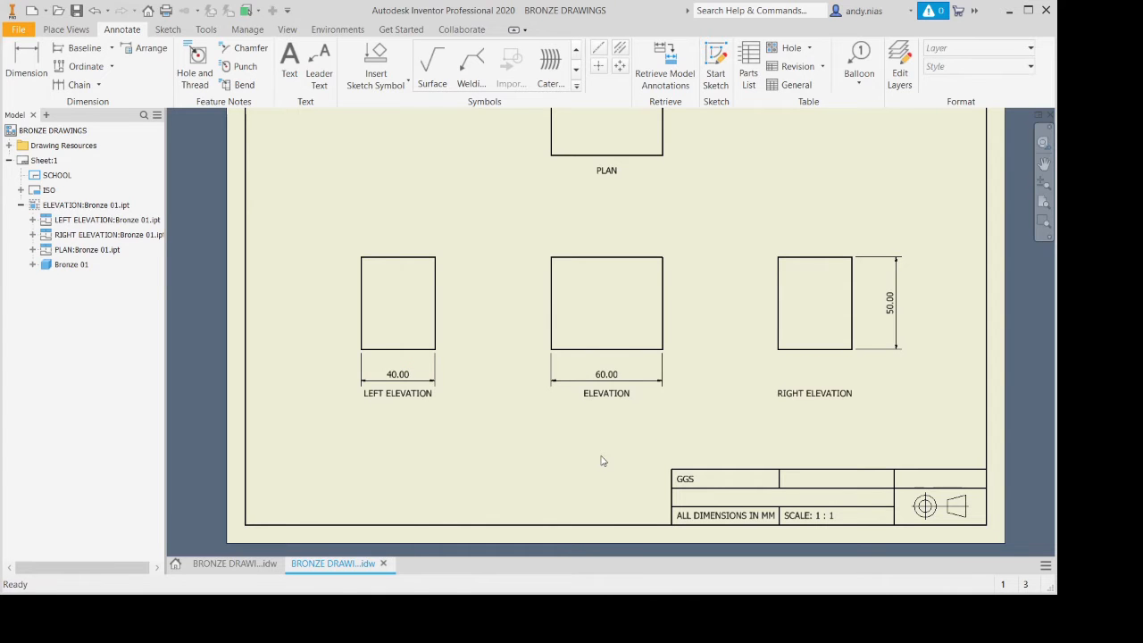
pyautogui.scroll(1, 613, 454)
pyautogui.moveTo(613, 454)
pyautogui.mouseDown(button='middle')
pyautogui.moveTo(607, 496)
pyautogui.moveTo(604, 479)
pyautogui.mouseUp(button='middle')
pyautogui.scroll(-3, 614, 481)
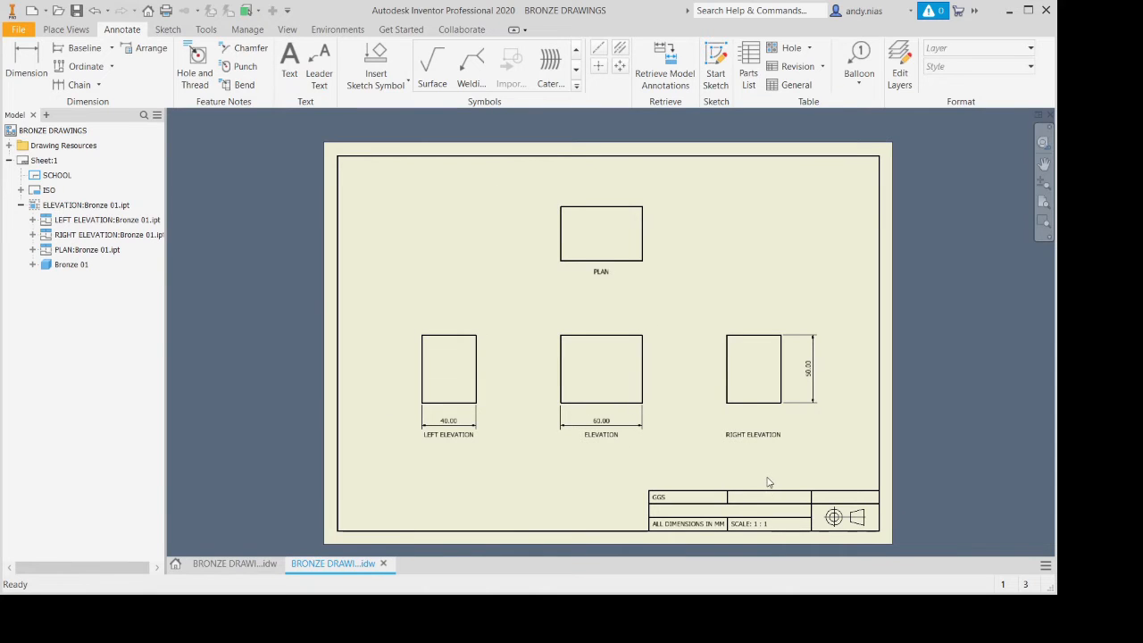
pyautogui.click(786, 394)
# Fill in Sheet:1's title block with the author's name, date 23/03/21 and course and project BRONZE CAD ACADEMY BLOCK 1.
pyautogui.click(20, 191)
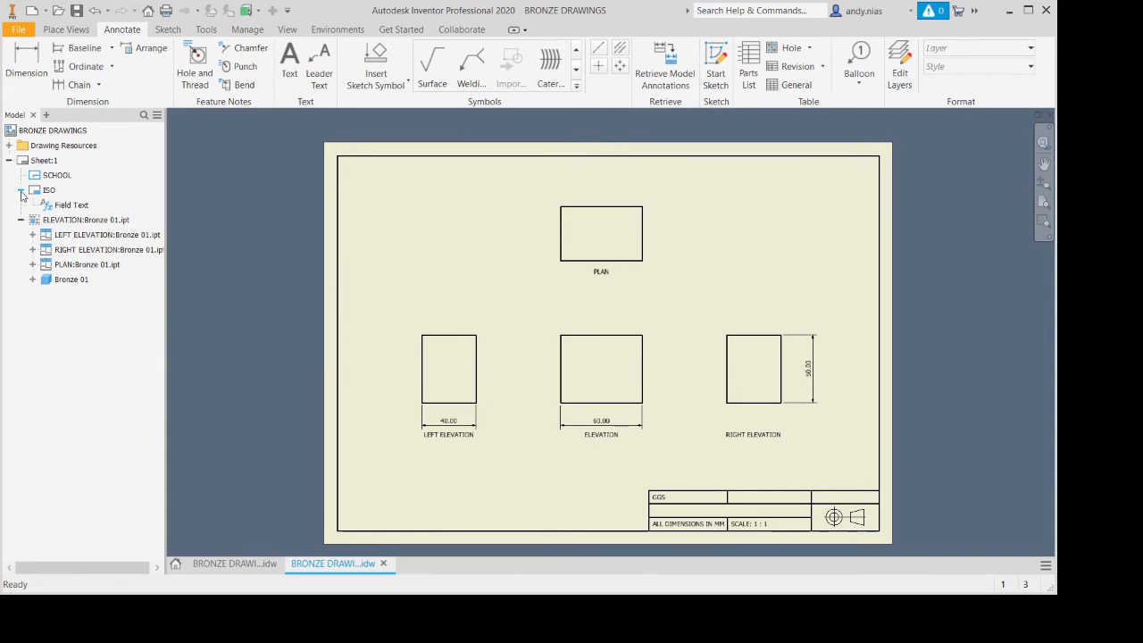
pyautogui.doubleClick(64, 205)
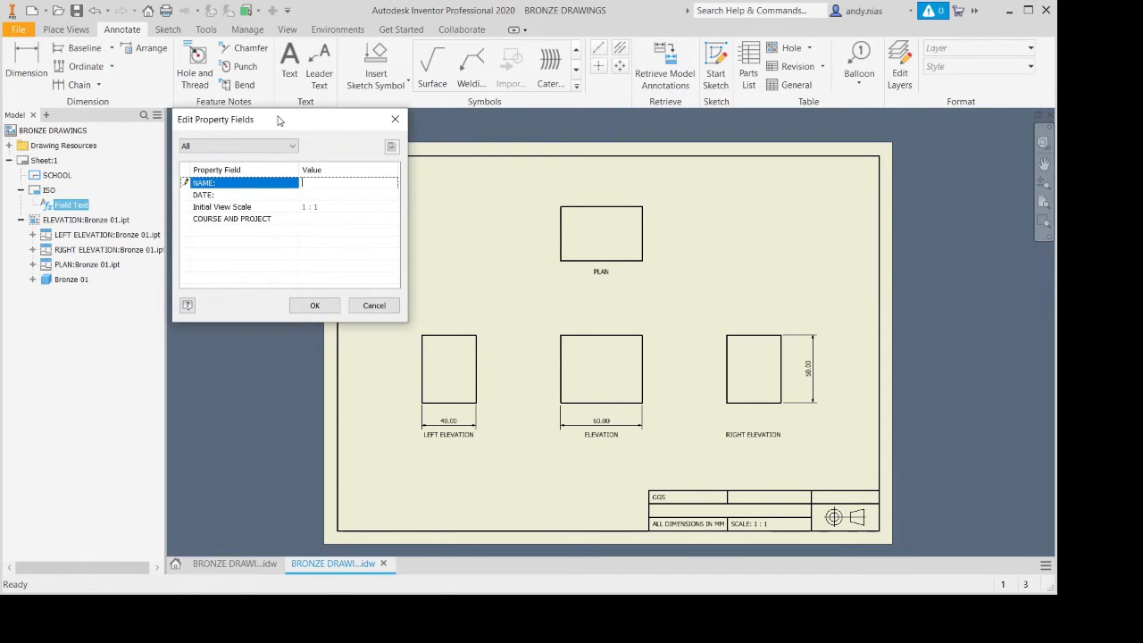
pyautogui.moveTo(278, 120); pyautogui.dragTo(291, 147)
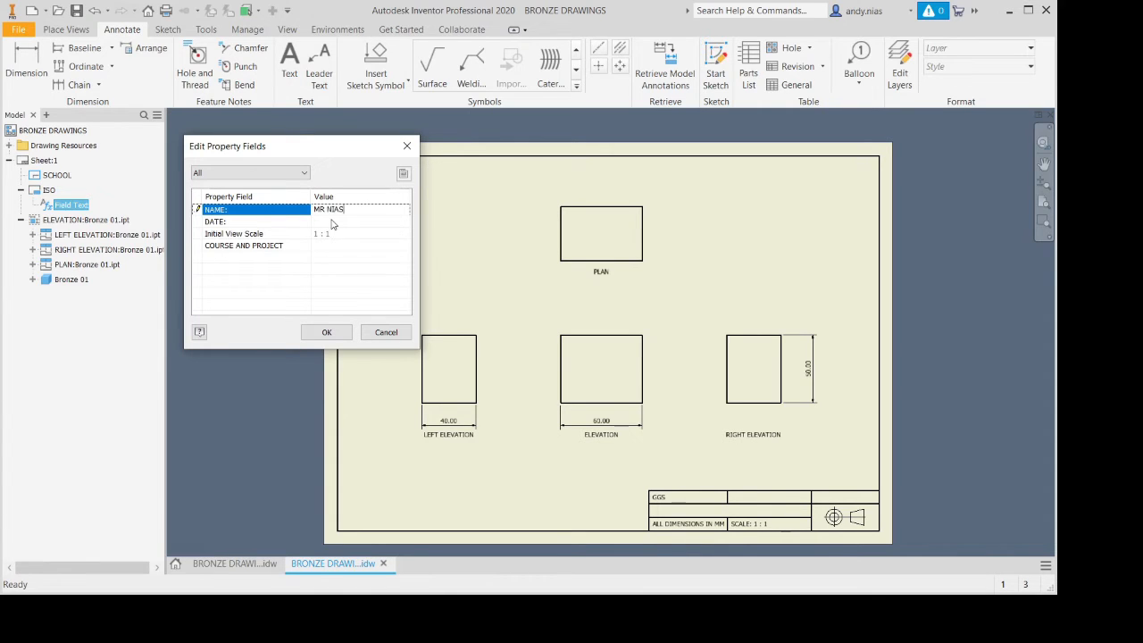
pyautogui.click(332, 220)
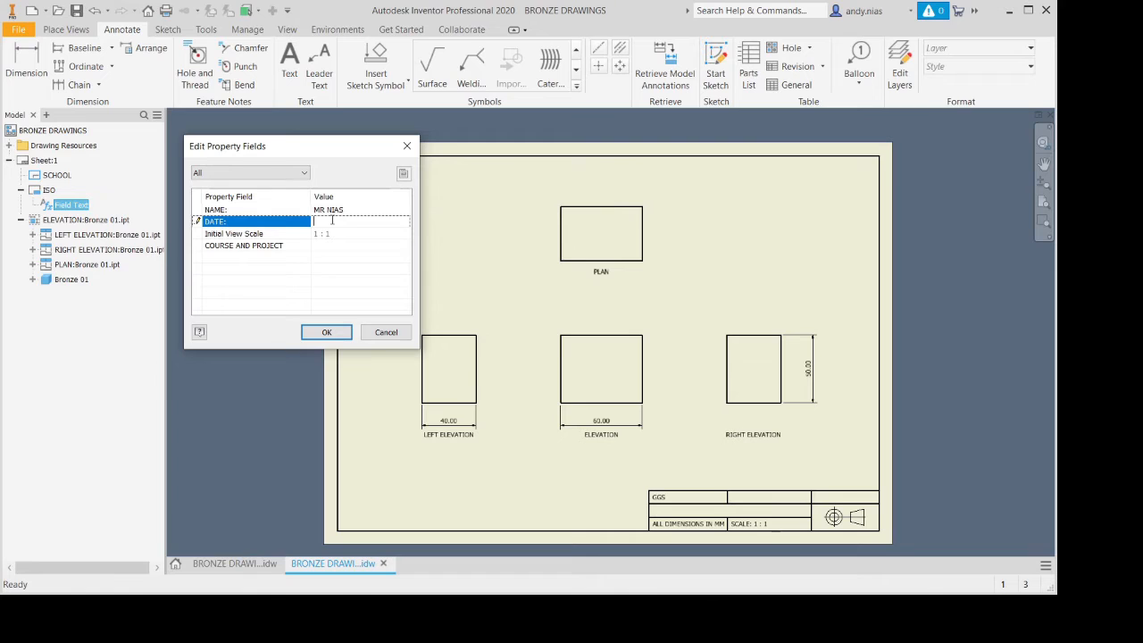
pyautogui.write('23/03/21')
pyautogui.click(373, 248)
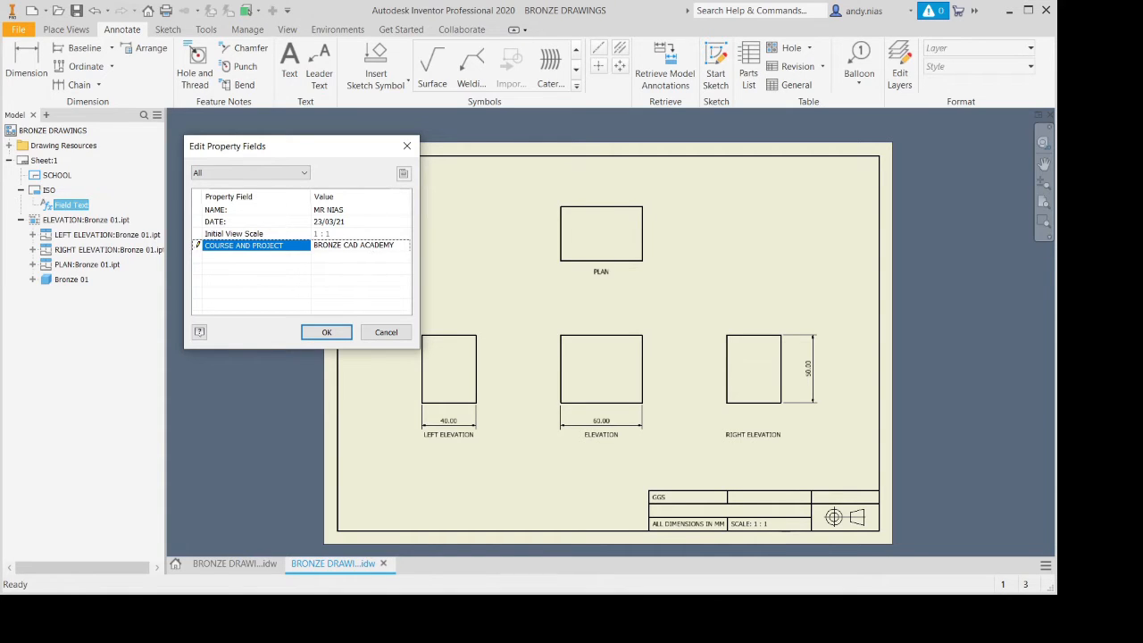
pyautogui.write('BLOCK 1')
pyautogui.click(327, 331)
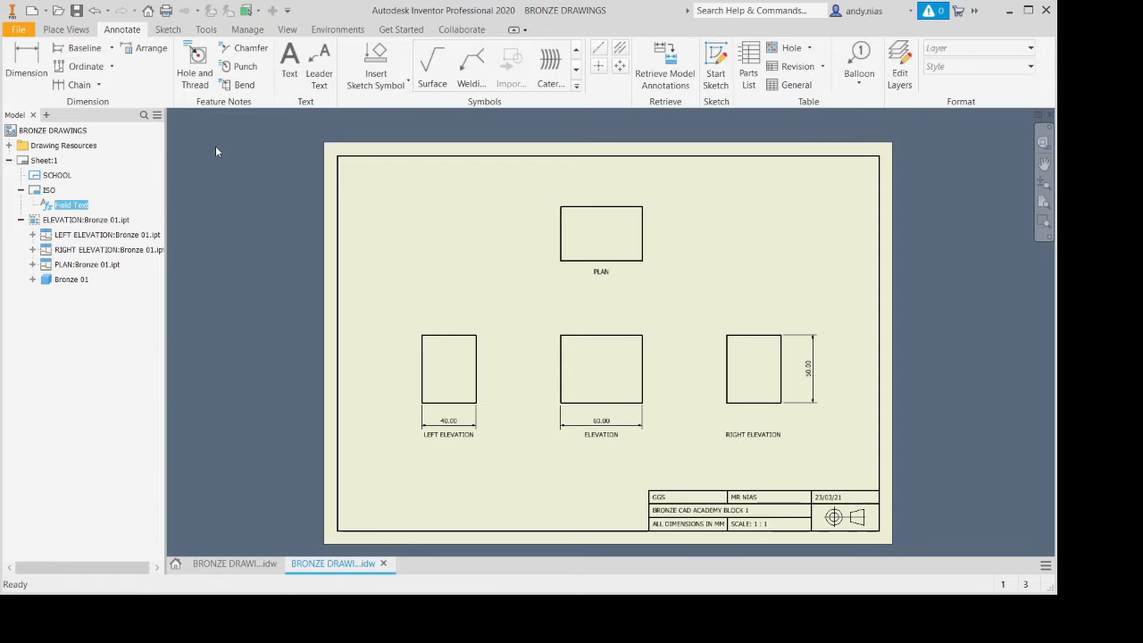
# Add a new sheet with the author's name, date 23/03/21 and course and project BRONZE CAD ACADEMY BLOCK 2 in its title block.
pyautogui.click(9, 160)
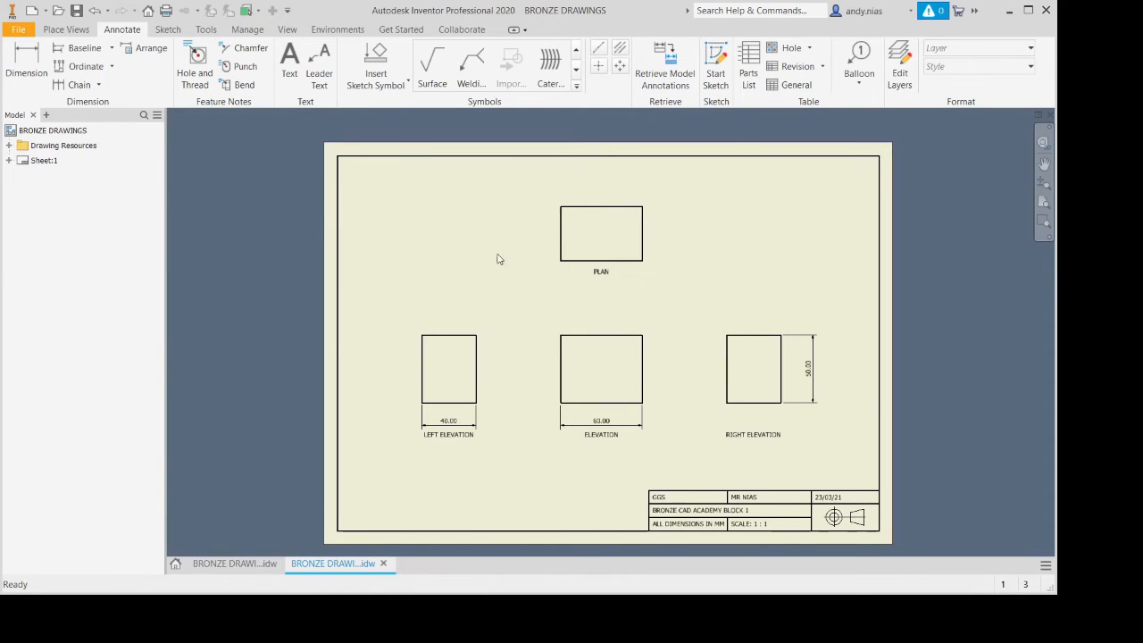
pyautogui.click(65, 32)
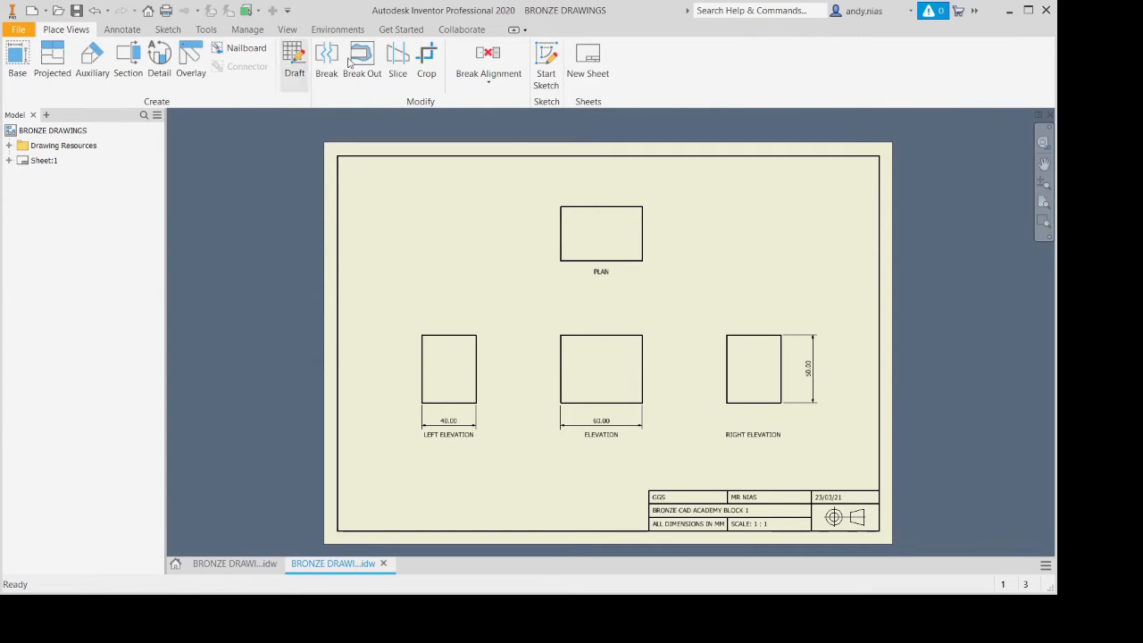
pyautogui.click(592, 68)
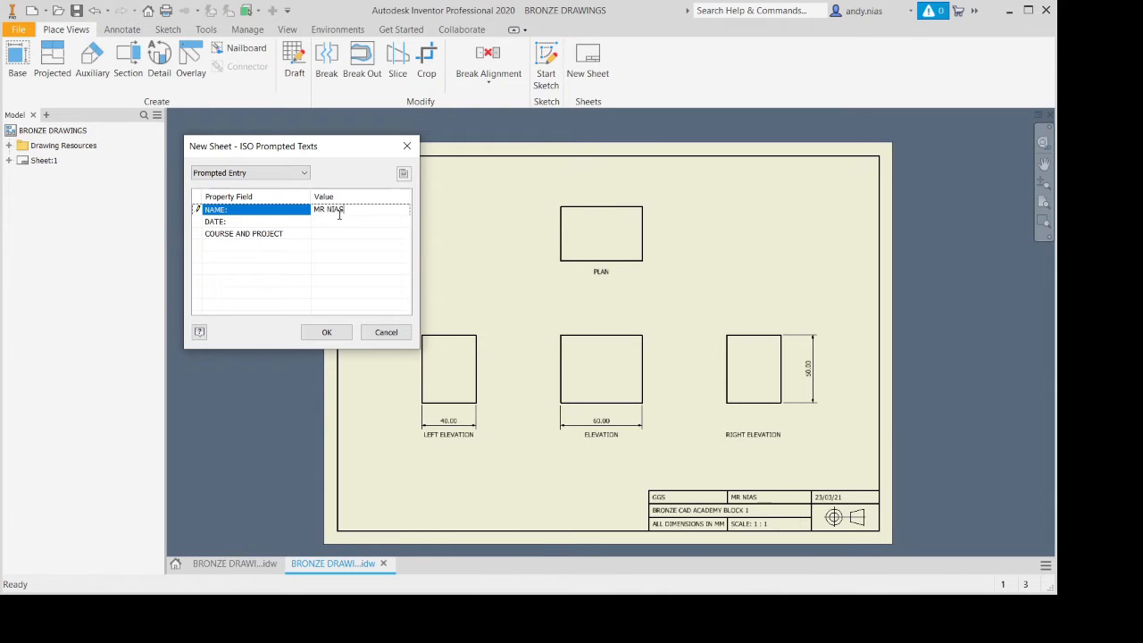
pyautogui.press('Tab')
pyautogui.press('Tab')
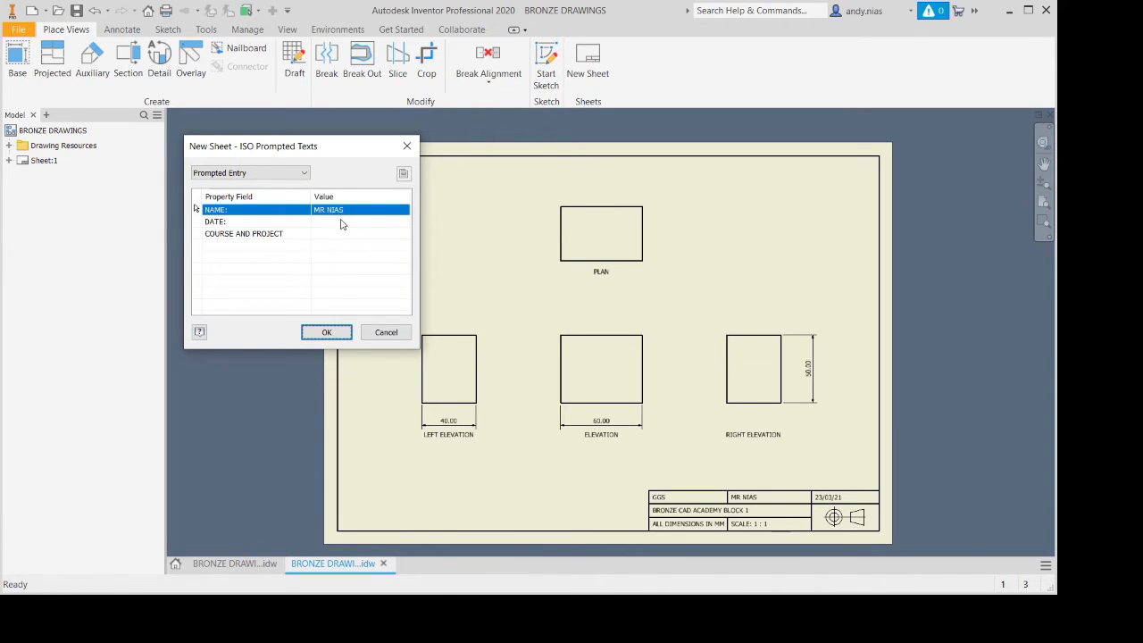
pyautogui.click(341, 220)
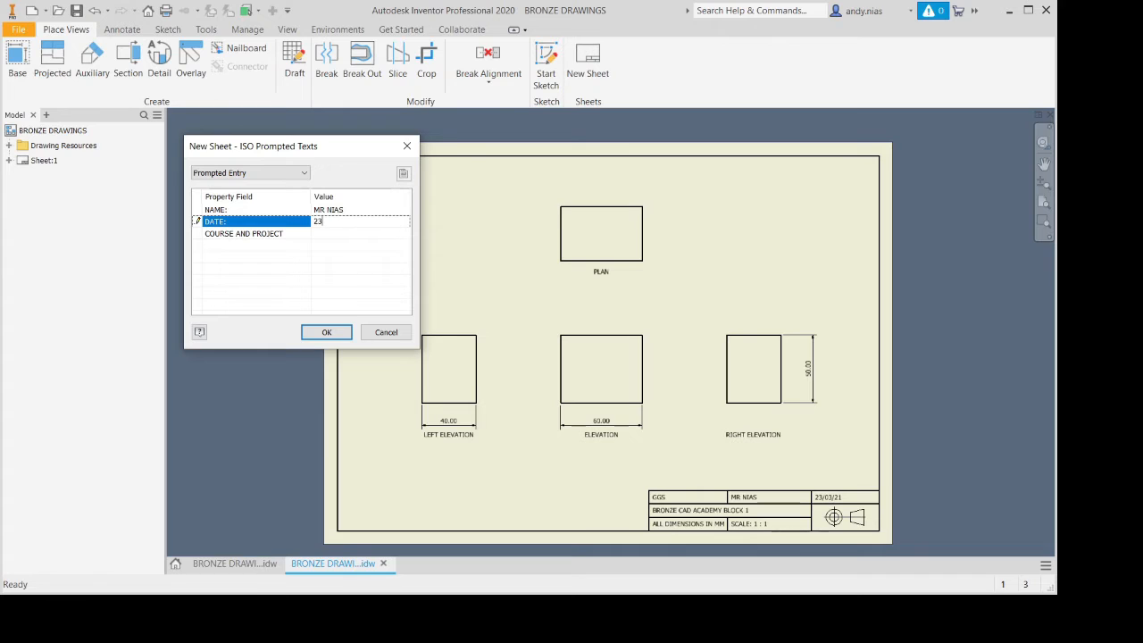
pyautogui.click(359, 234)
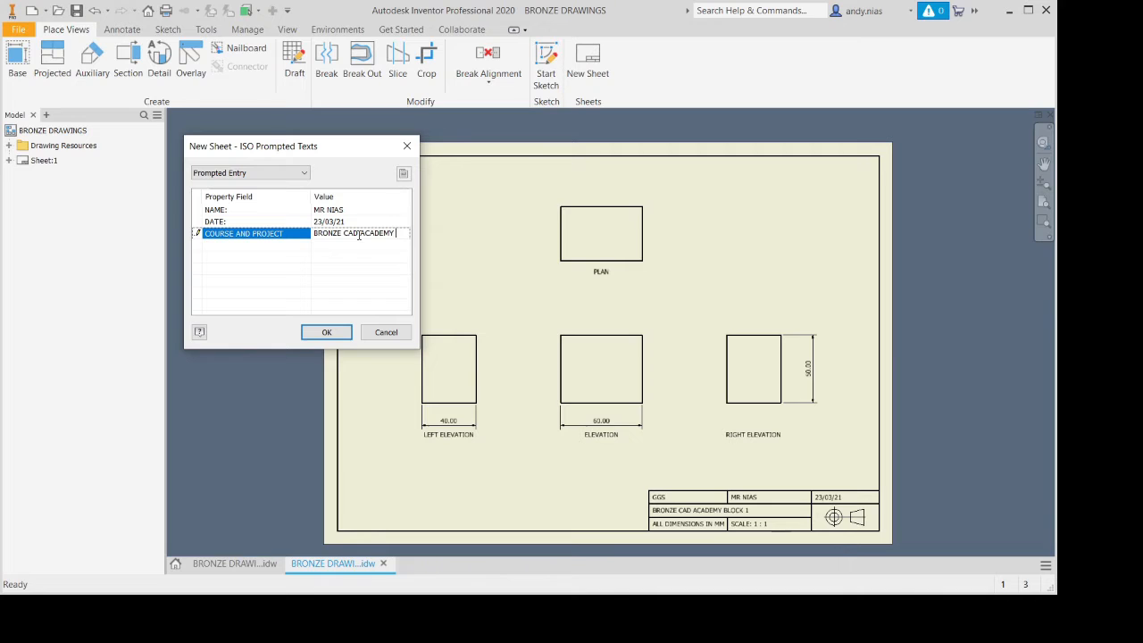
pyautogui.write('BRONZE CAD ACADEMY BLOCK 2')
pyautogui.click(327, 332)
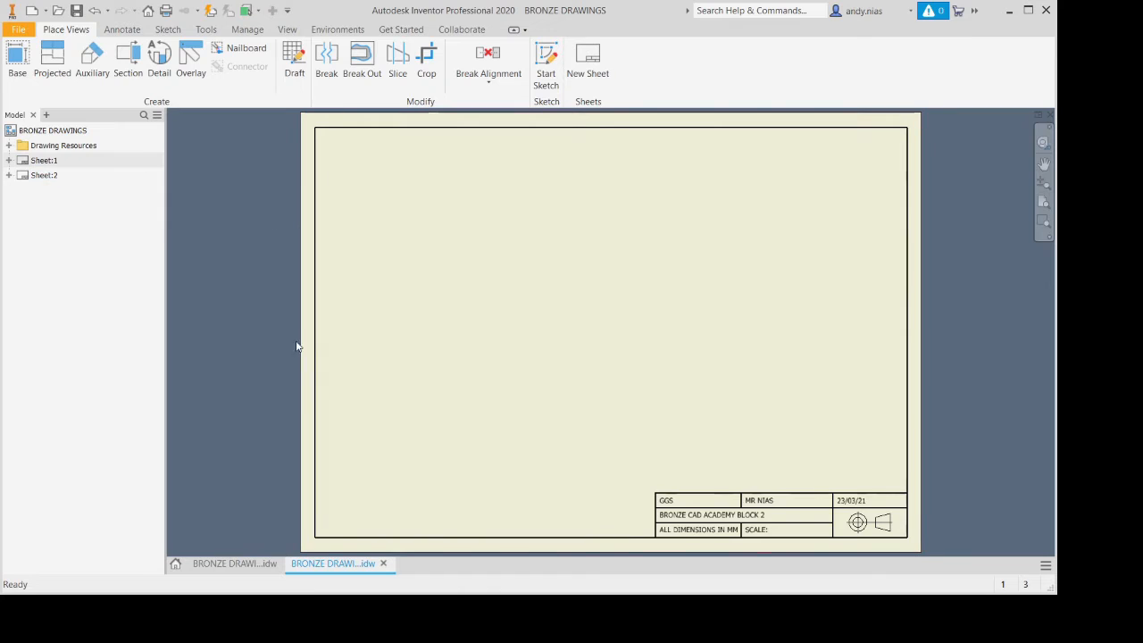
# Activate Sheet:1 to view its drawing, and return to Sheet:2.
pyautogui.click(42, 176)
pyautogui.doubleClick(45, 161)
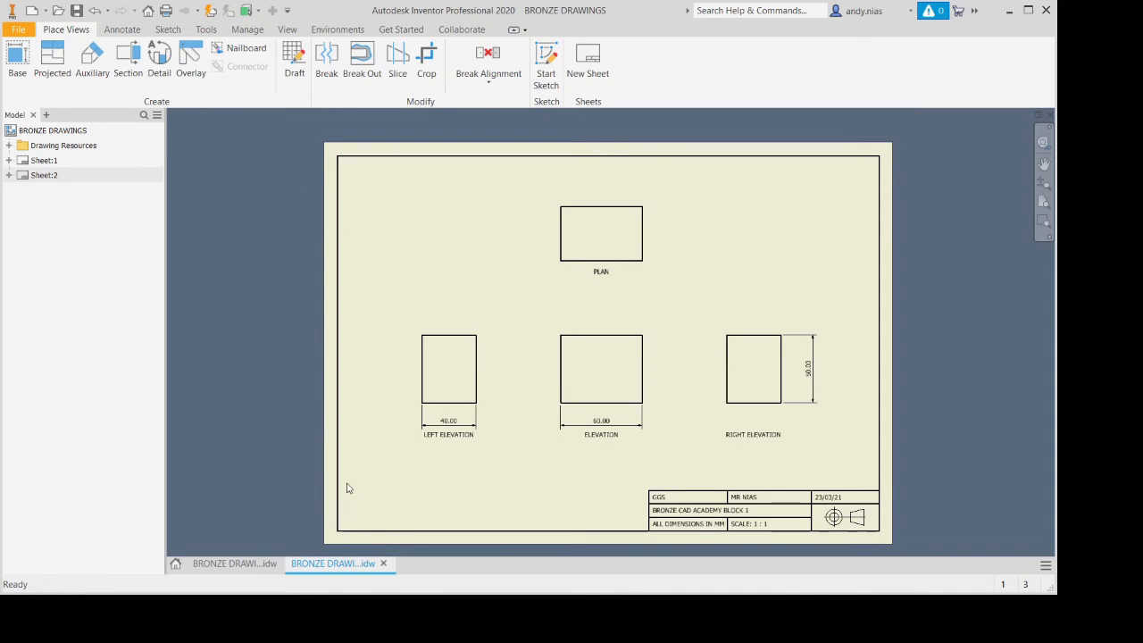
pyautogui.click(42, 176)
pyautogui.doubleClick(42, 176)
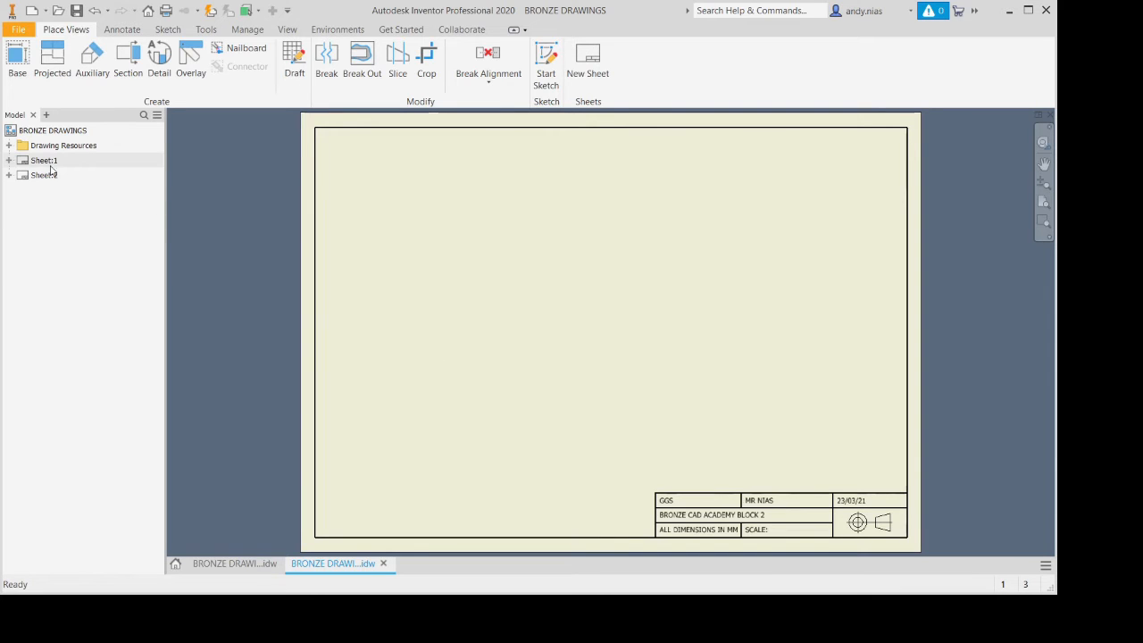
# Rename Sheet:1 as BLOCK 1.
pyautogui.rightClick(40, 161)
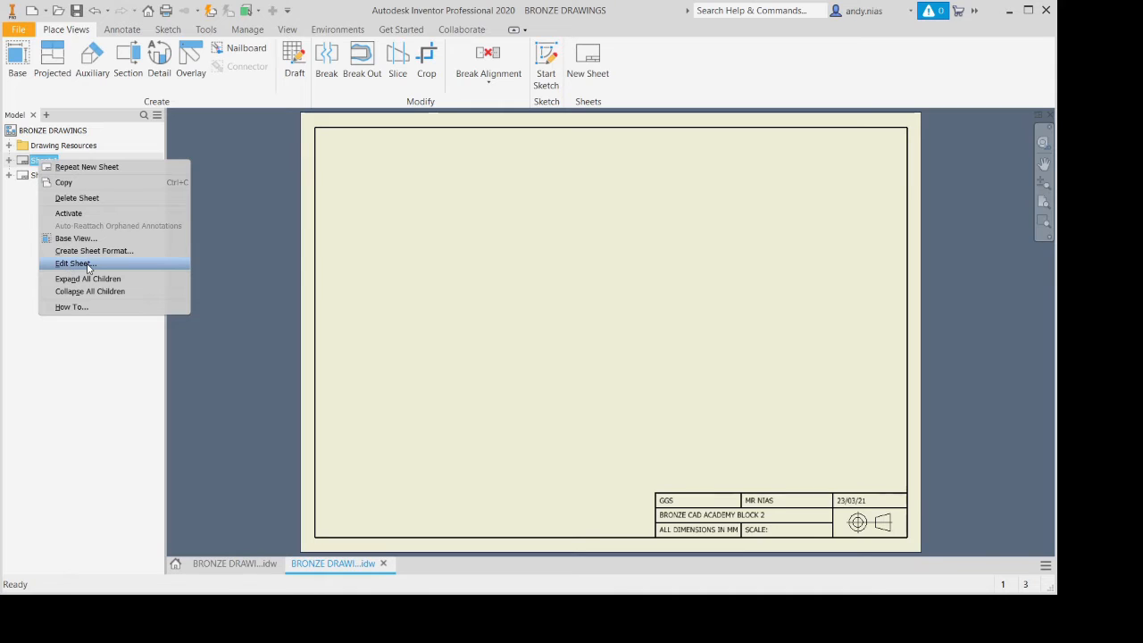
pyautogui.click(73, 263)
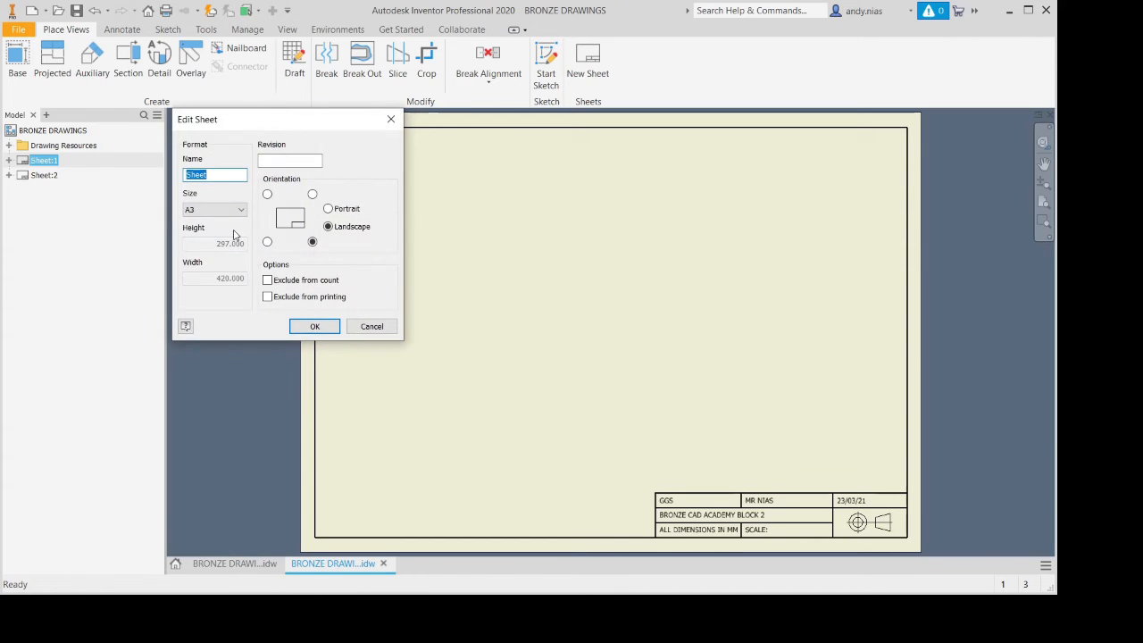
pyautogui.write('BLOCK 1')
pyautogui.click(306, 324)
# Rename Sheet:2 as BLOCK 2.
pyautogui.rightClick(45, 178)
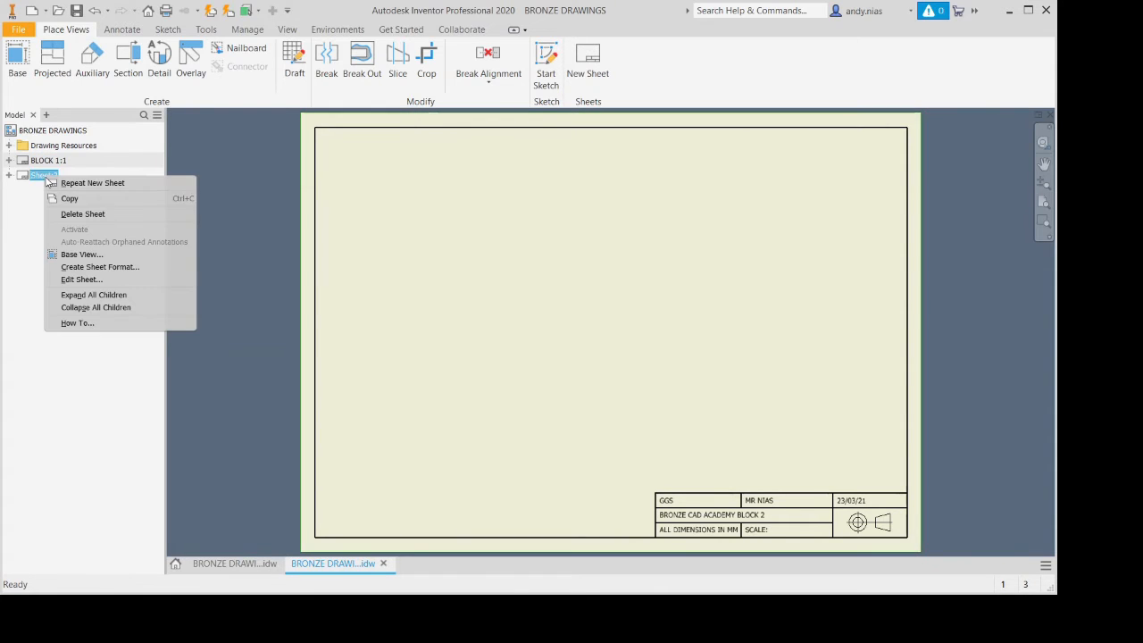
pyautogui.click(100, 282)
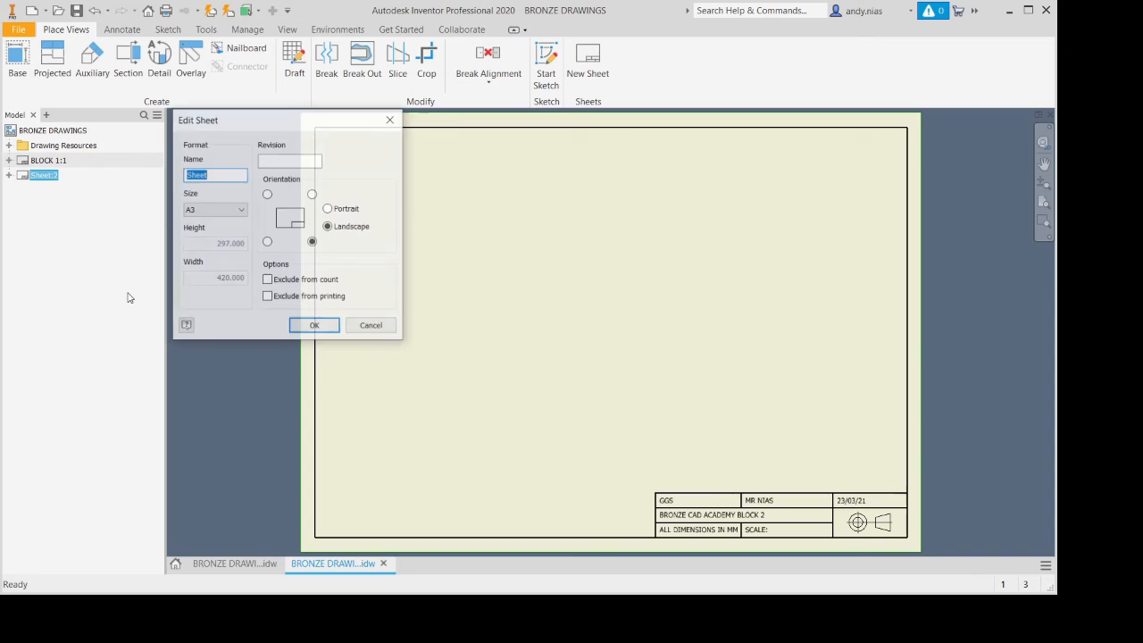
pyautogui.write('BLOCK')
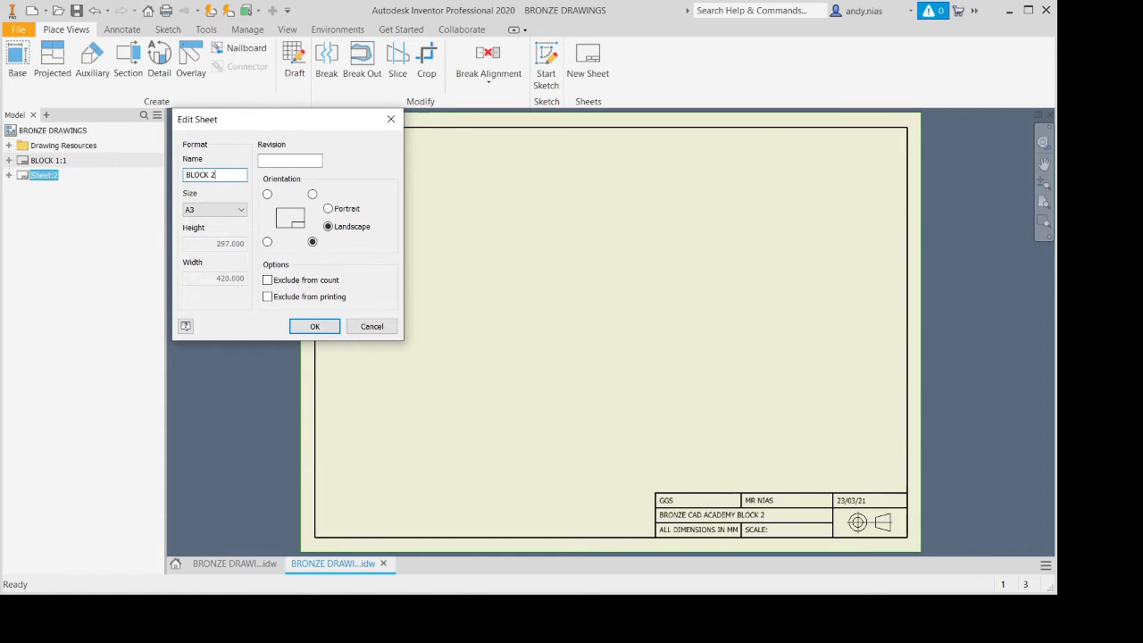
pyautogui.write(' 2')
pyautogui.click(314, 326)
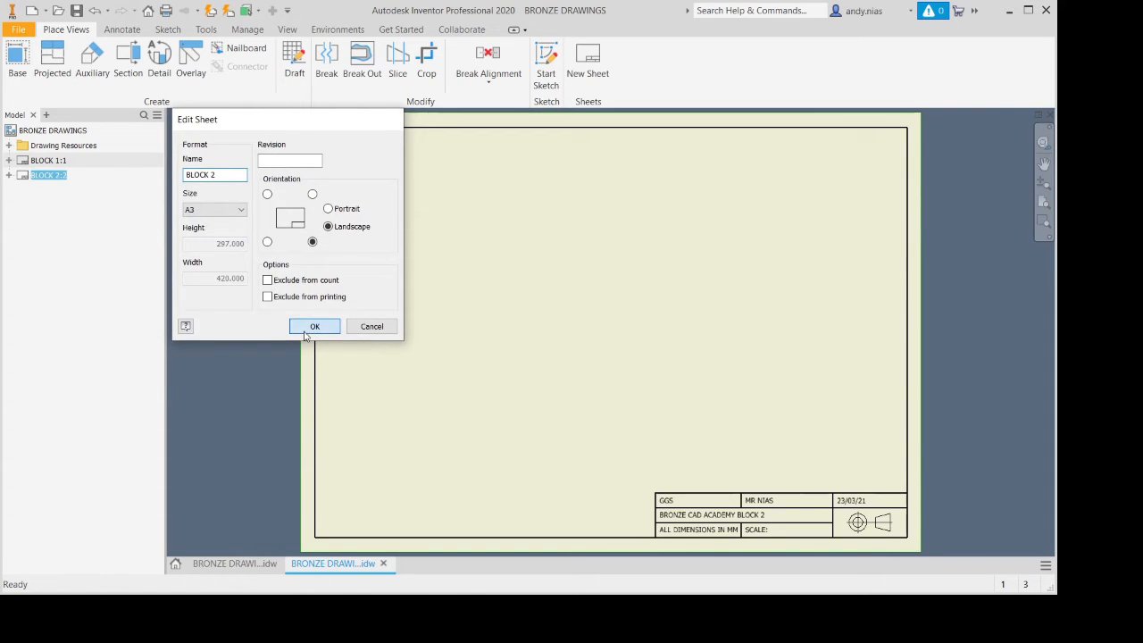
pyautogui.click(68, 226)
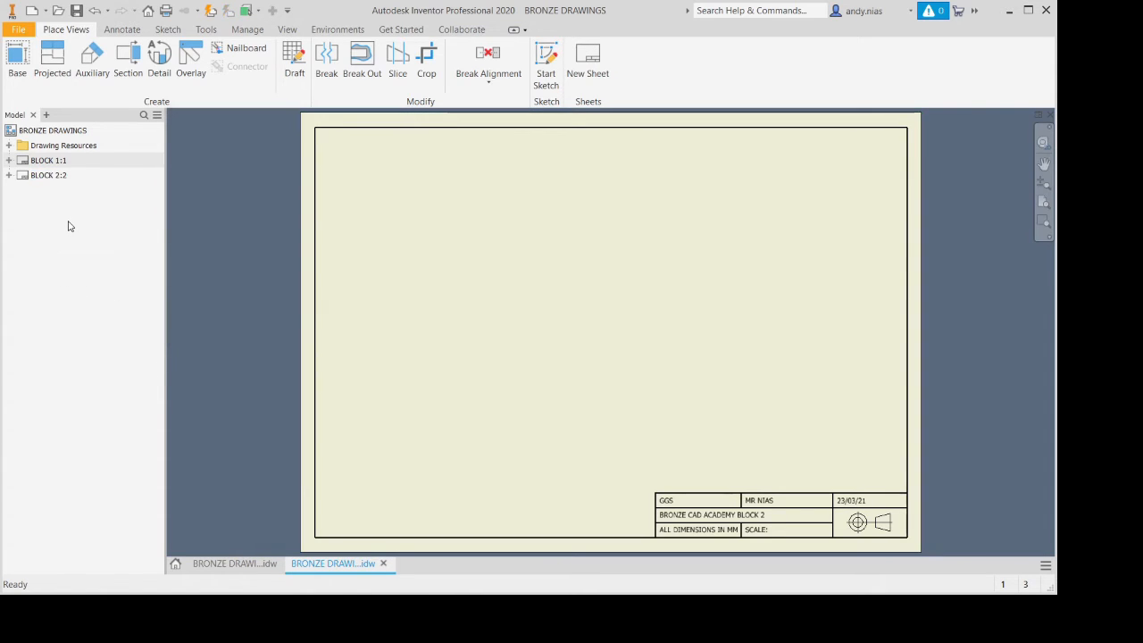
pyautogui.click(44, 159)
# Start a 1:1 base view of the Bronze 02 part on the BLOCK 2 sheet, oriented to the RIGHT face showing the stepped profile.
pyautogui.click(18, 57)
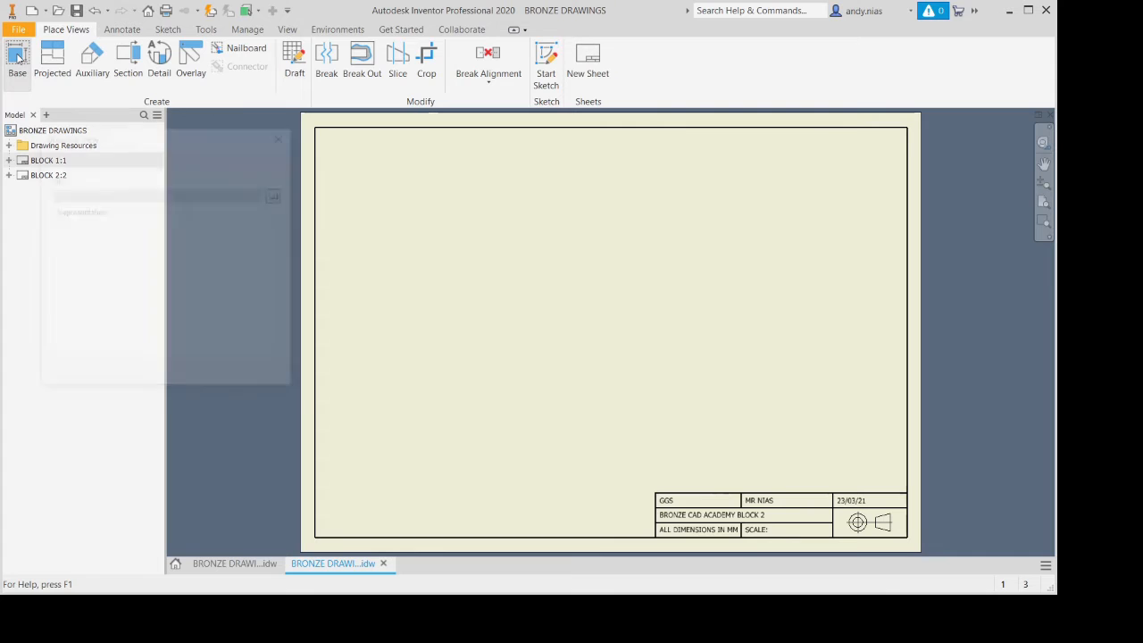
pyautogui.click(279, 195)
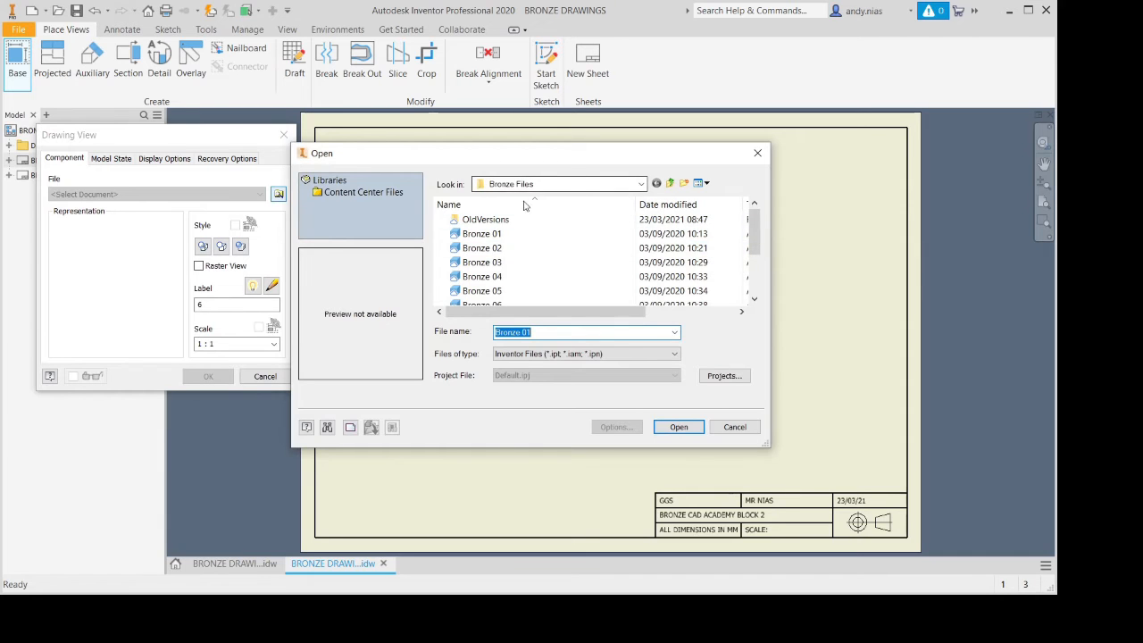
pyautogui.click(475, 249)
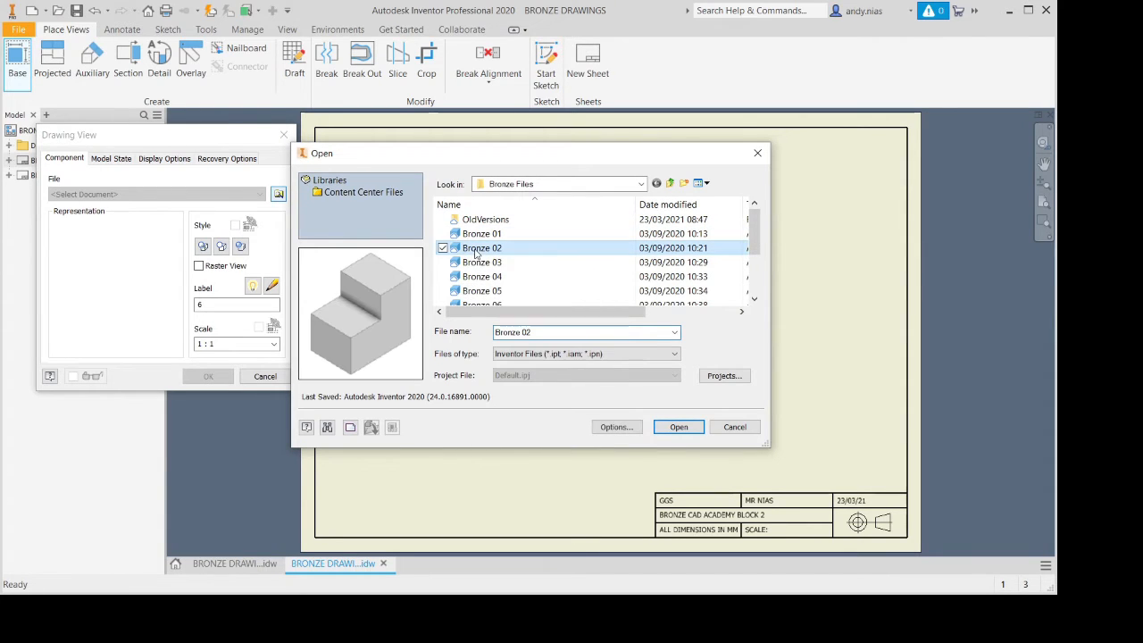
pyautogui.click(685, 429)
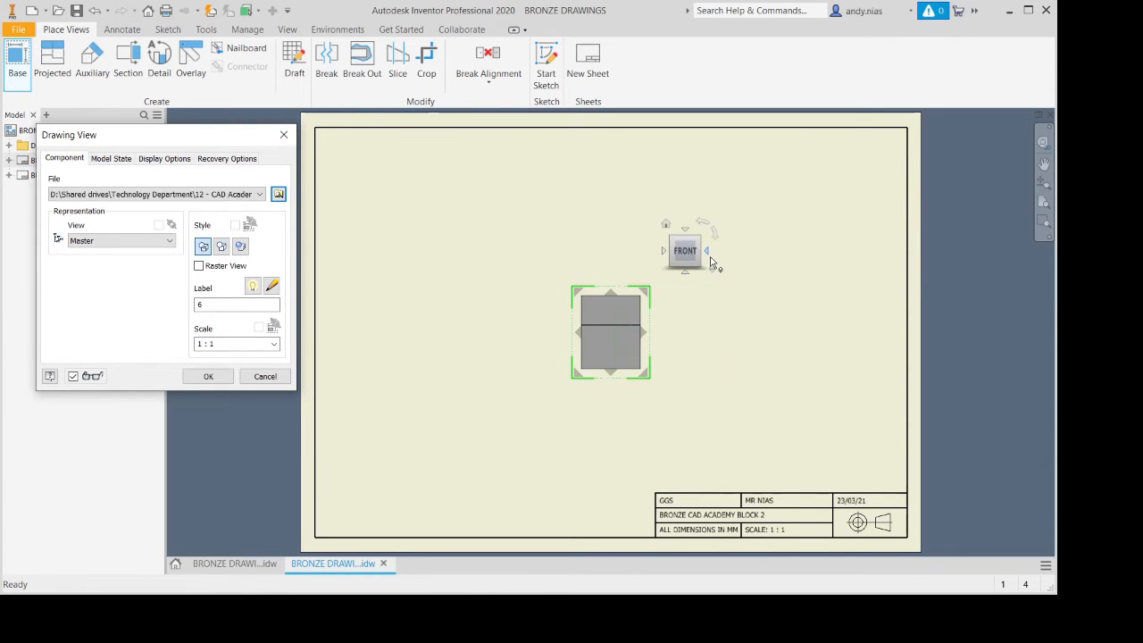
pyautogui.click(708, 252)
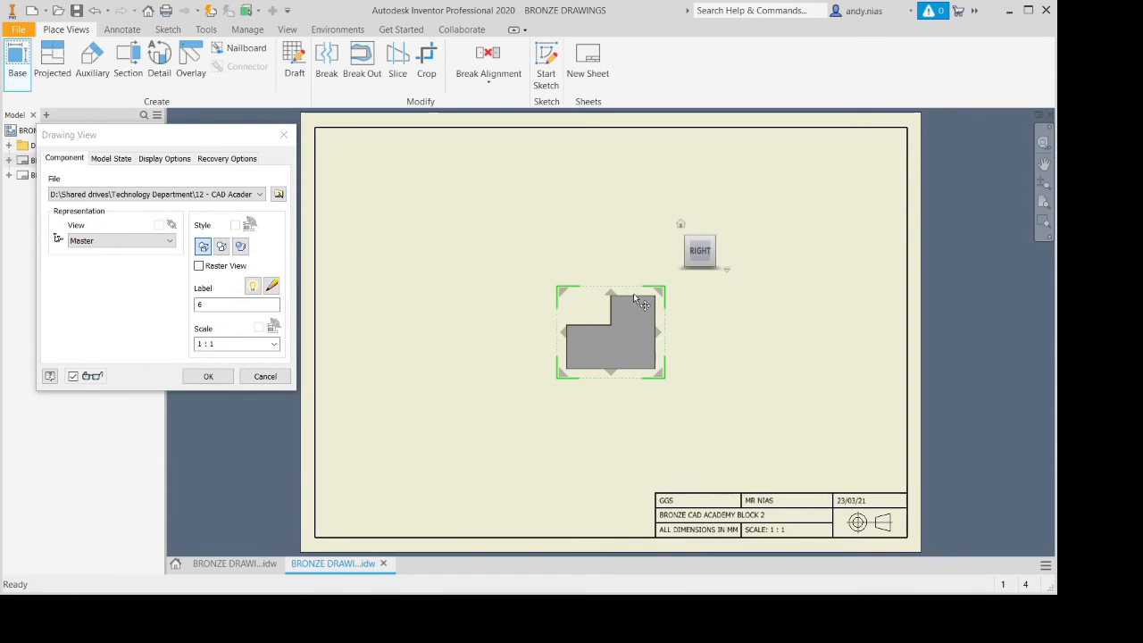
# Place projected views left, right and above the stepped base view, and label the base view ELEVATION.
pyautogui.click(476, 323)
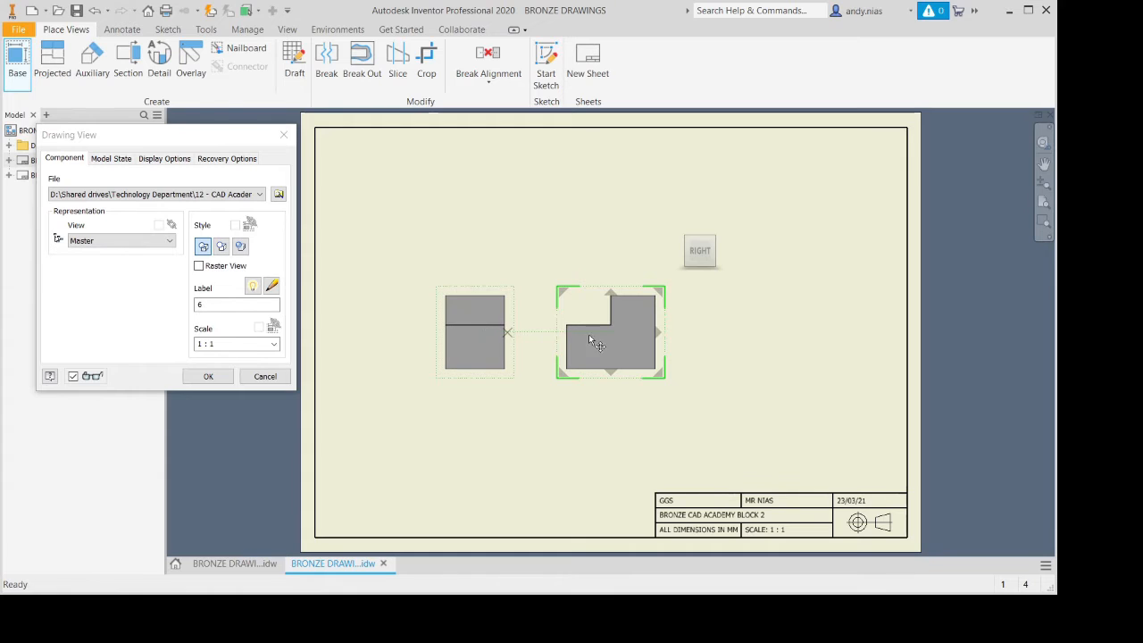
pyautogui.click(784, 355)
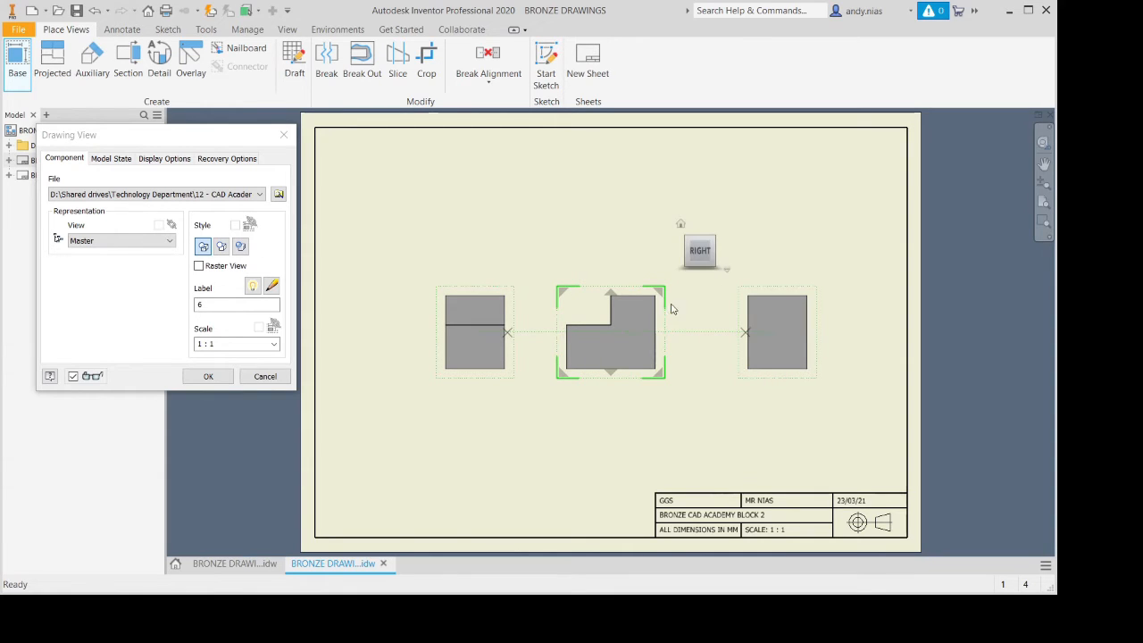
pyautogui.click(613, 192)
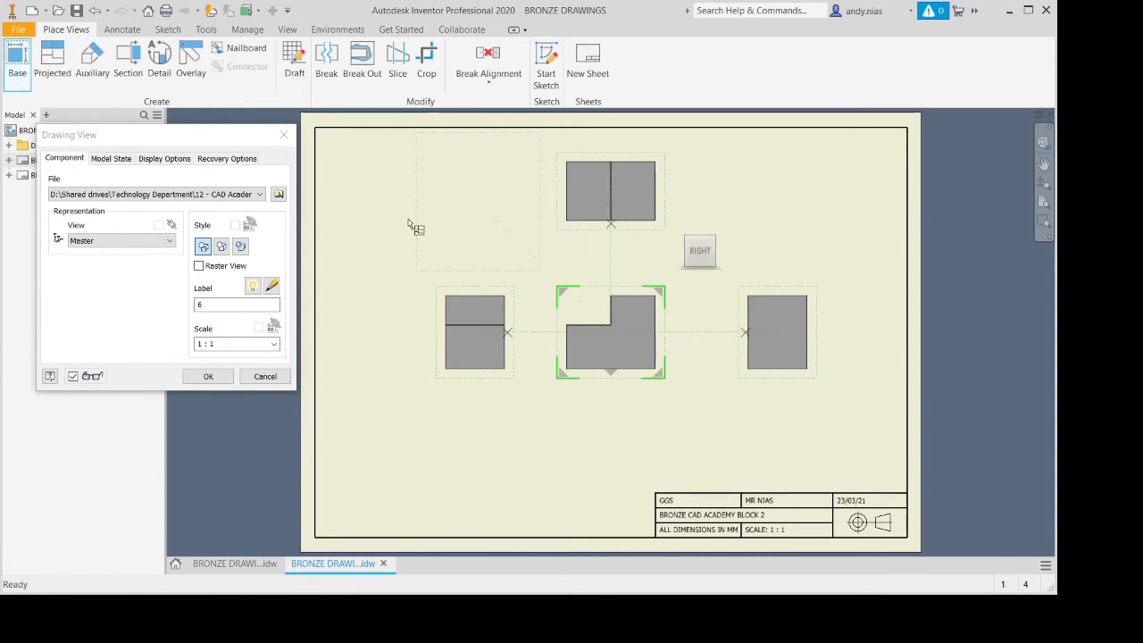
pyautogui.doubleClick(211, 306)
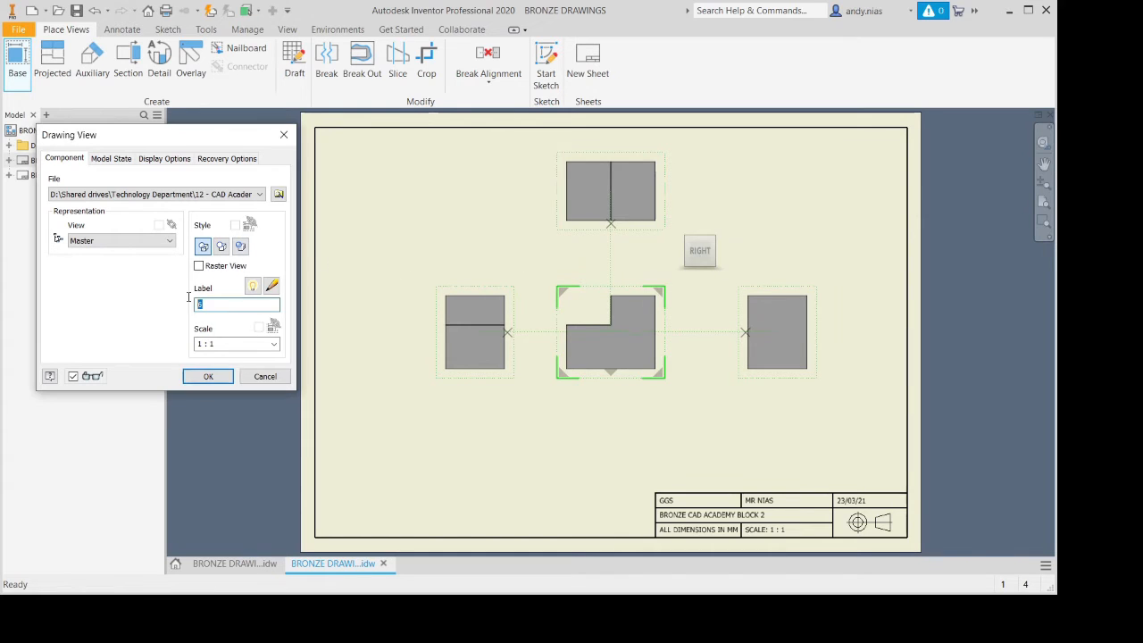
pyautogui.write('ELEVATION')
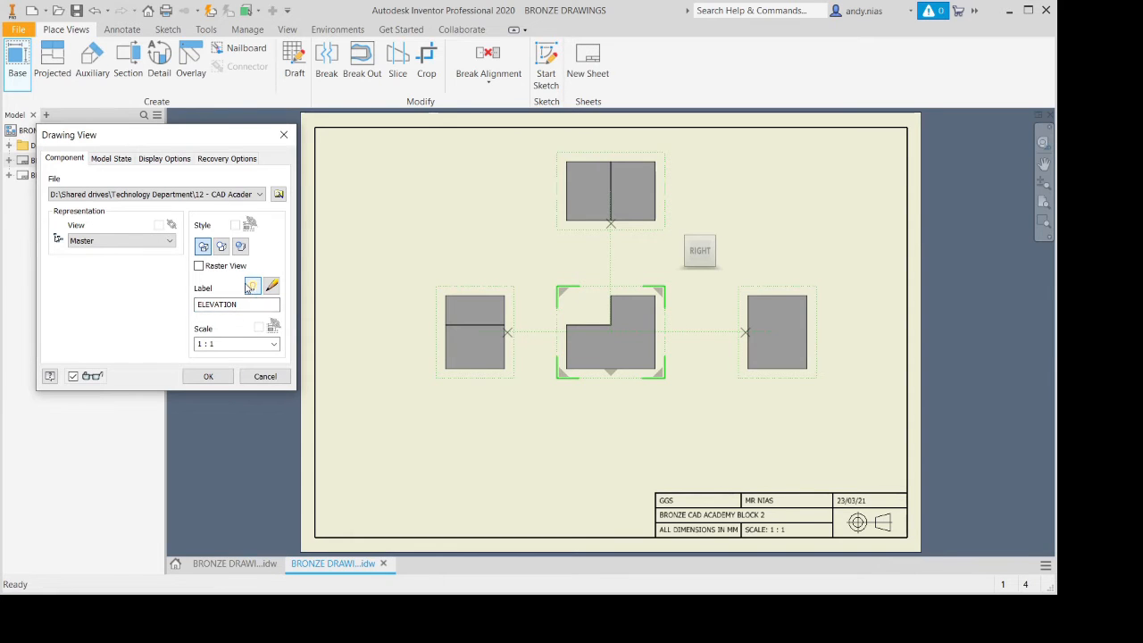
pyautogui.click(208, 376)
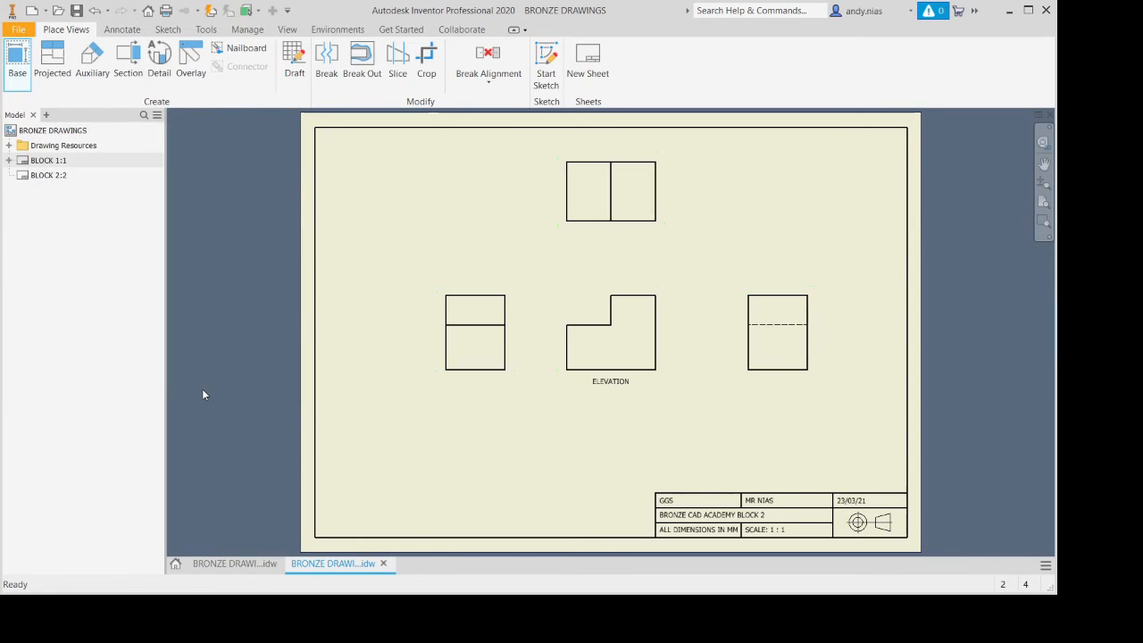
# Move the row of elevations down away from the plan view, and shift the left view farther from the central elevation.
pyautogui.moveTo(656, 381); pyautogui.dragTo(661, 425)
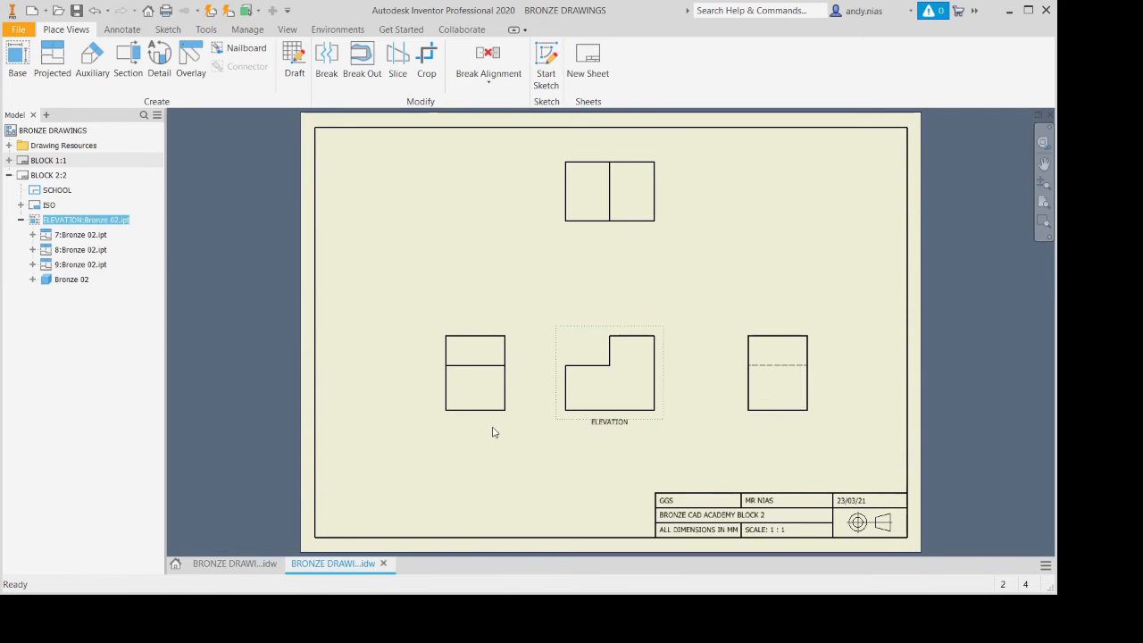
pyautogui.moveTo(495, 429); pyautogui.dragTo(460, 434)
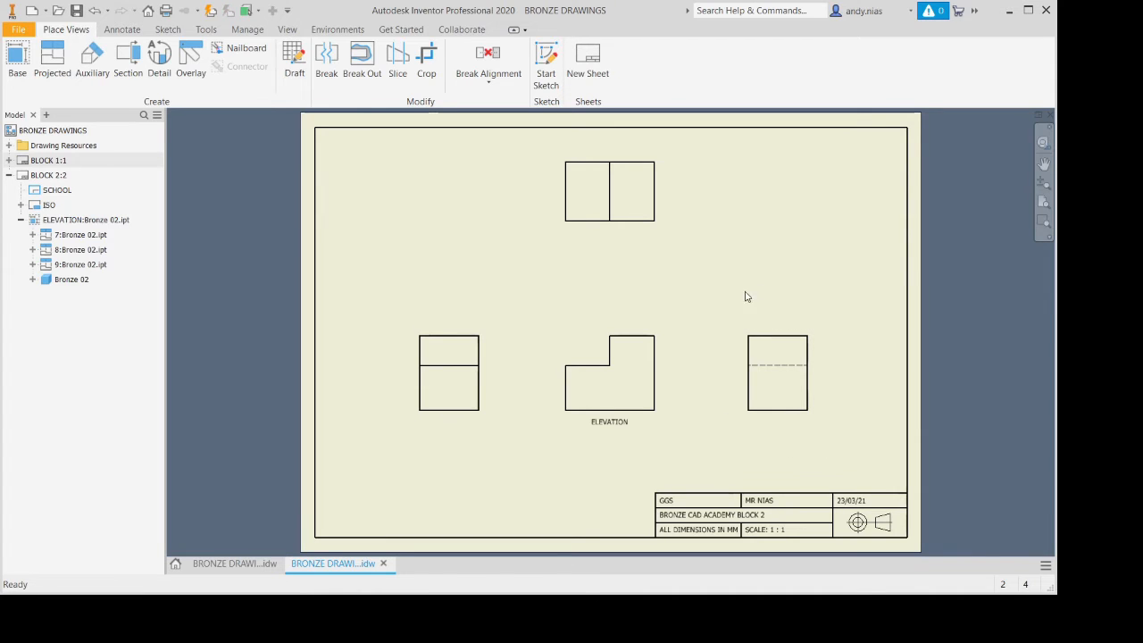
pyautogui.click(753, 376)
pyautogui.moveTo(444, 426); pyautogui.dragTo(435, 426)
# Label the view left of the central elevation LEFT ELEVATION and make its label visible.
pyautogui.doubleClick(402, 375)
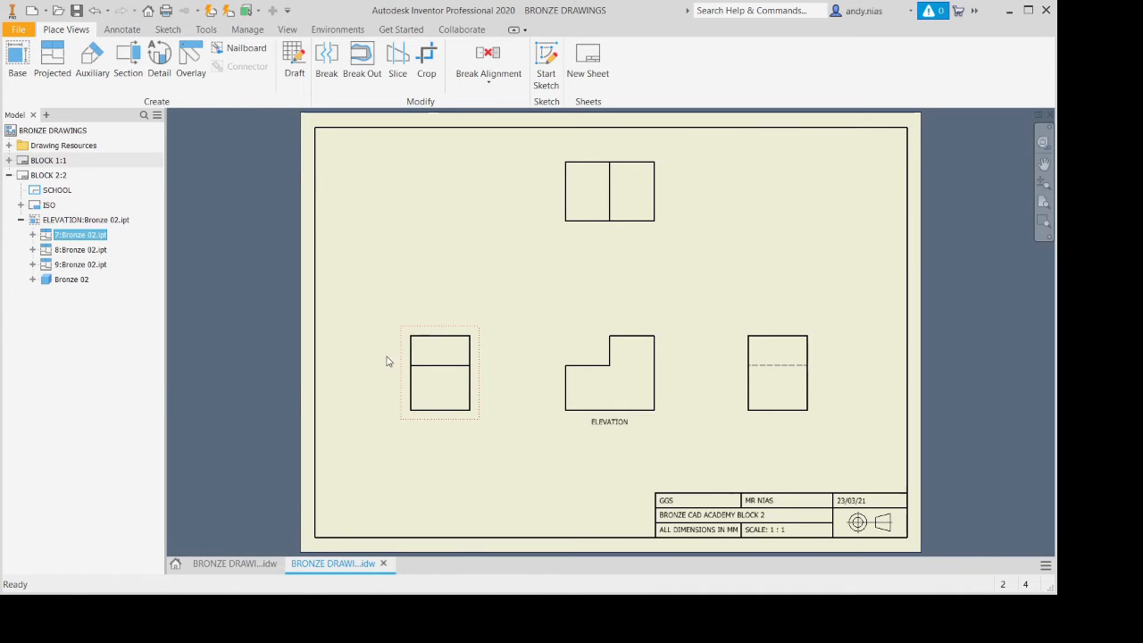
pyautogui.moveTo(213, 309); pyautogui.dragTo(128, 321)
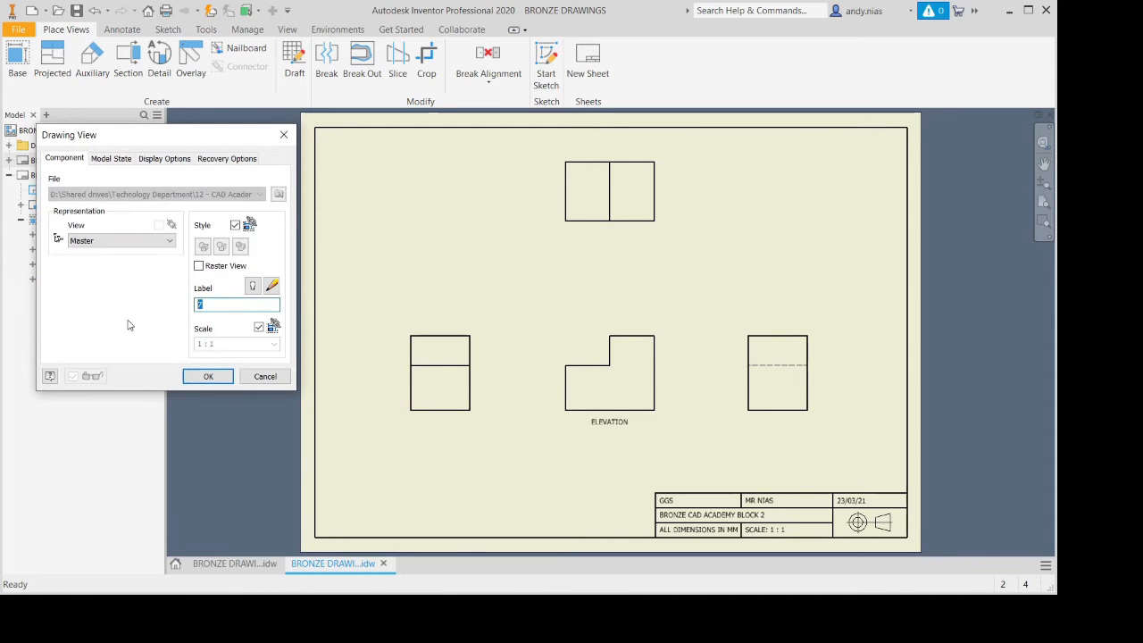
pyautogui.write('LEFT ELEVATION')
pyautogui.click(253, 287)
pyautogui.click(208, 376)
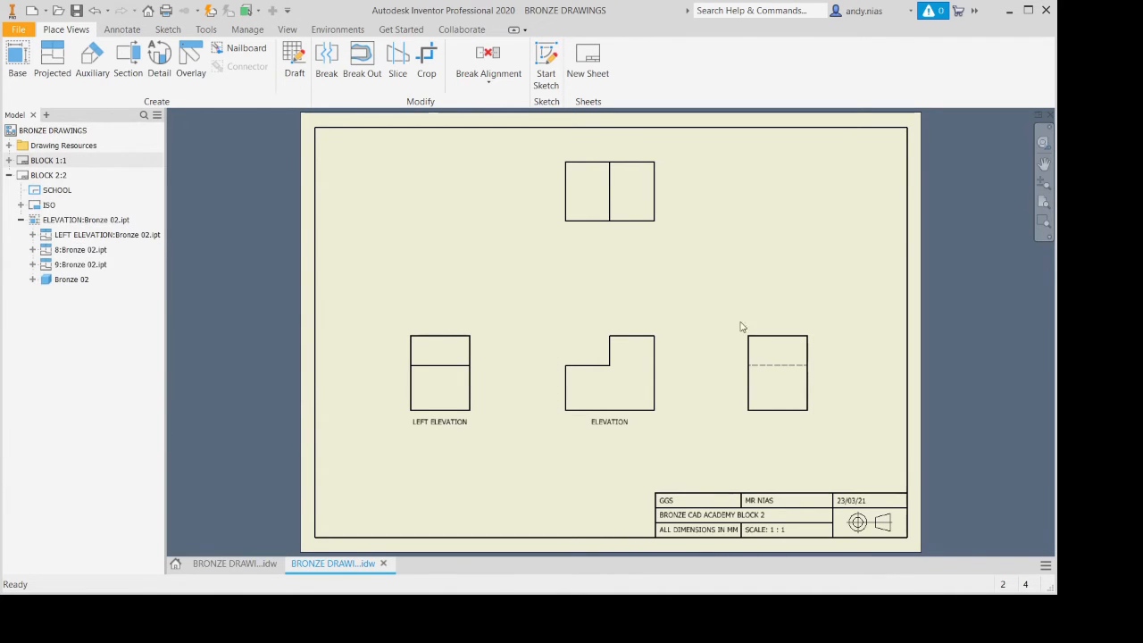
# Label the view with the hidden line RIGHT ELEVATION and make its label visible.
pyautogui.click(779, 399)
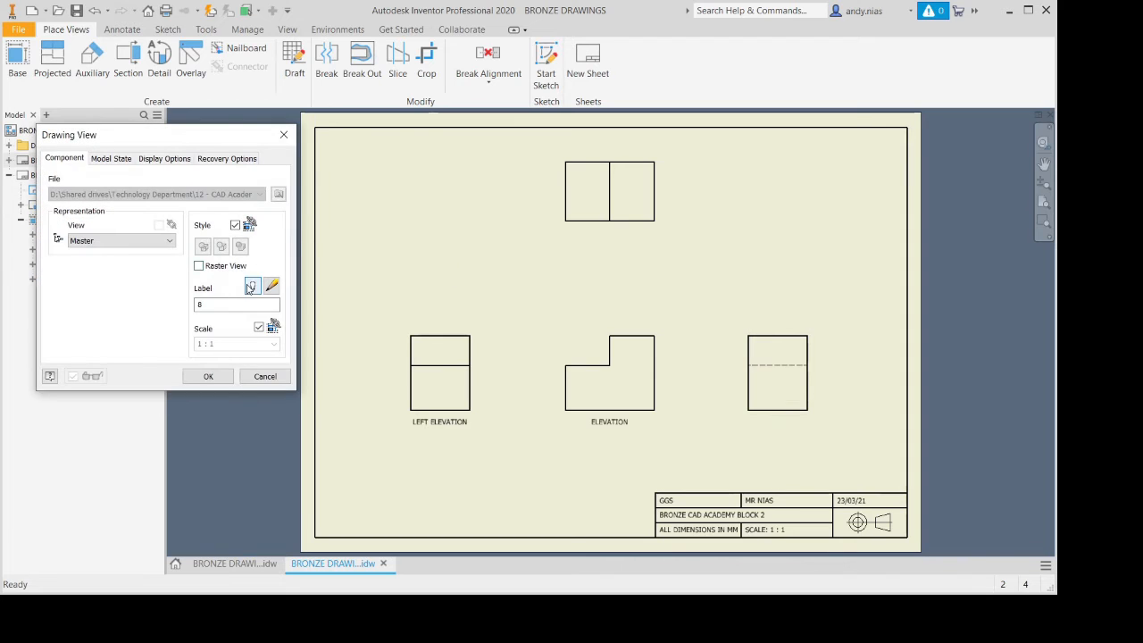
pyautogui.click(252, 286)
pyautogui.moveTo(180, 315); pyautogui.dragTo(176, 319)
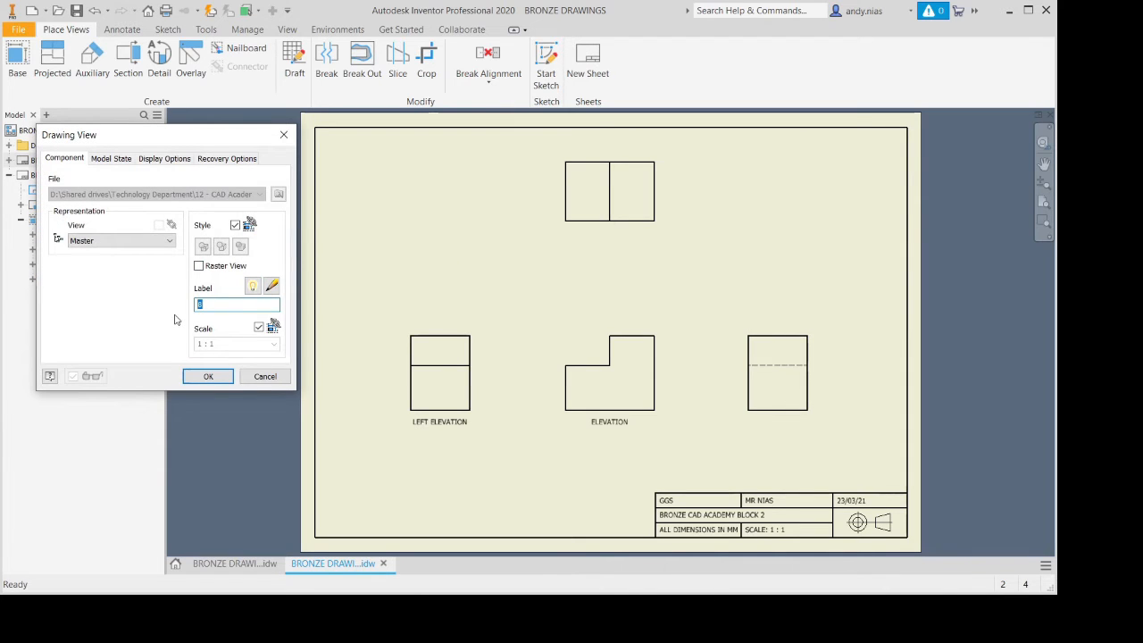
pyautogui.write('RIGHT')
pyautogui.write('IGHT')
pyautogui.click(206, 376)
# Label the view above the central elevation PLAN and make its label visible.
pyautogui.doubleClick(565, 235)
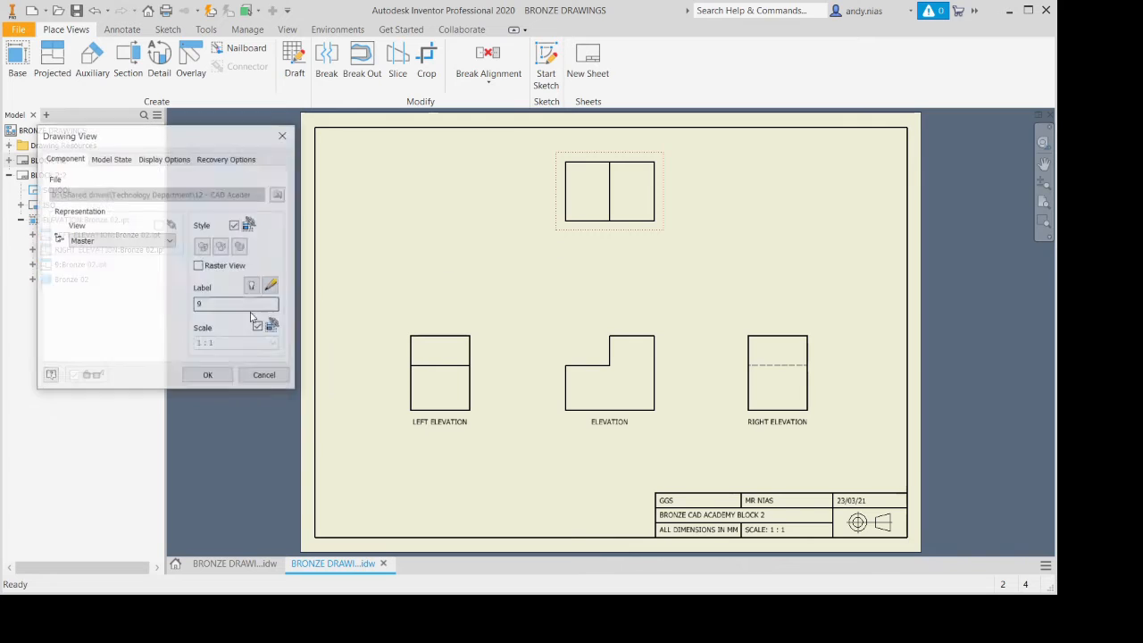
pyautogui.write('PLAN')
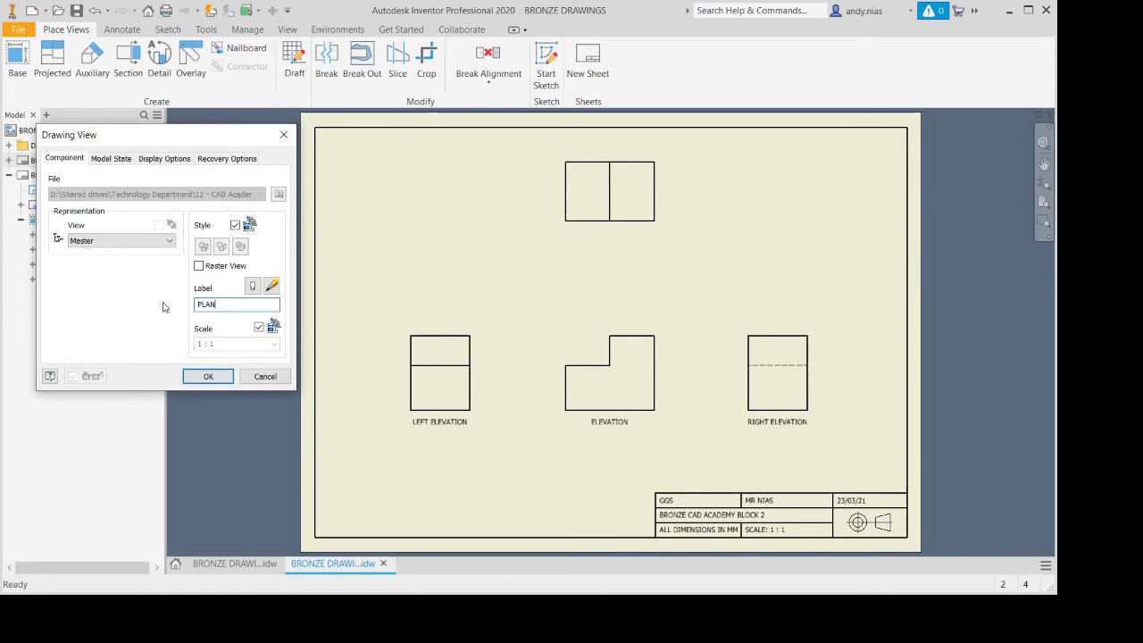
pyautogui.click(208, 376)
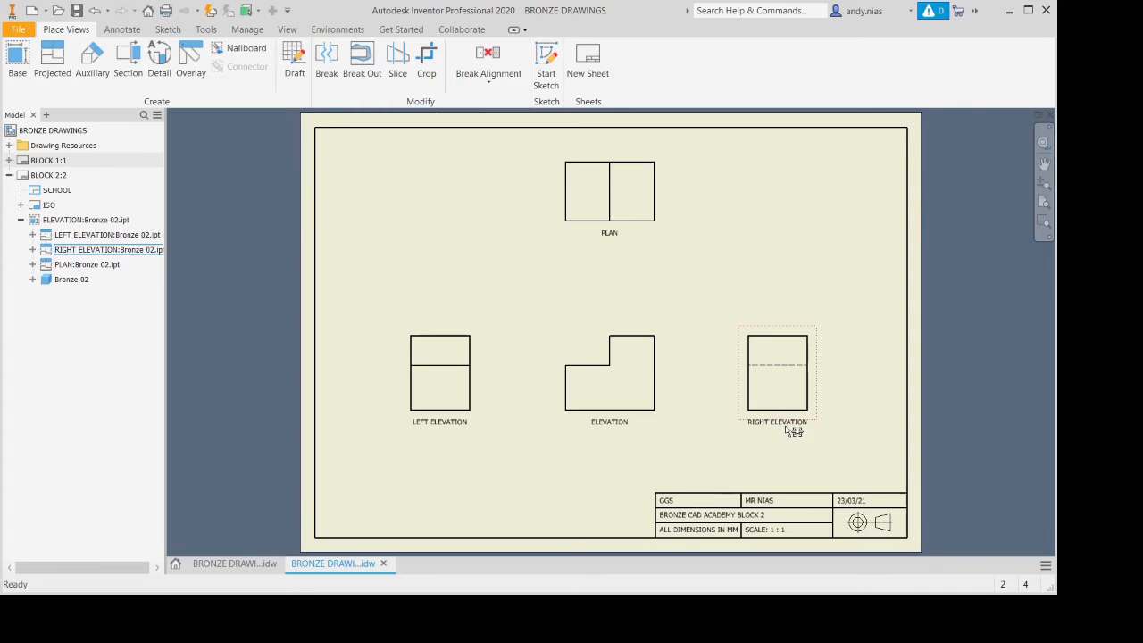
# Move the LEFT ELEVATION, ELEVATION and RIGHT ELEVATION labels down together to leave room for dimensions beneath the Bronze 02 views.
pyautogui.scroll(3, 791, 425)
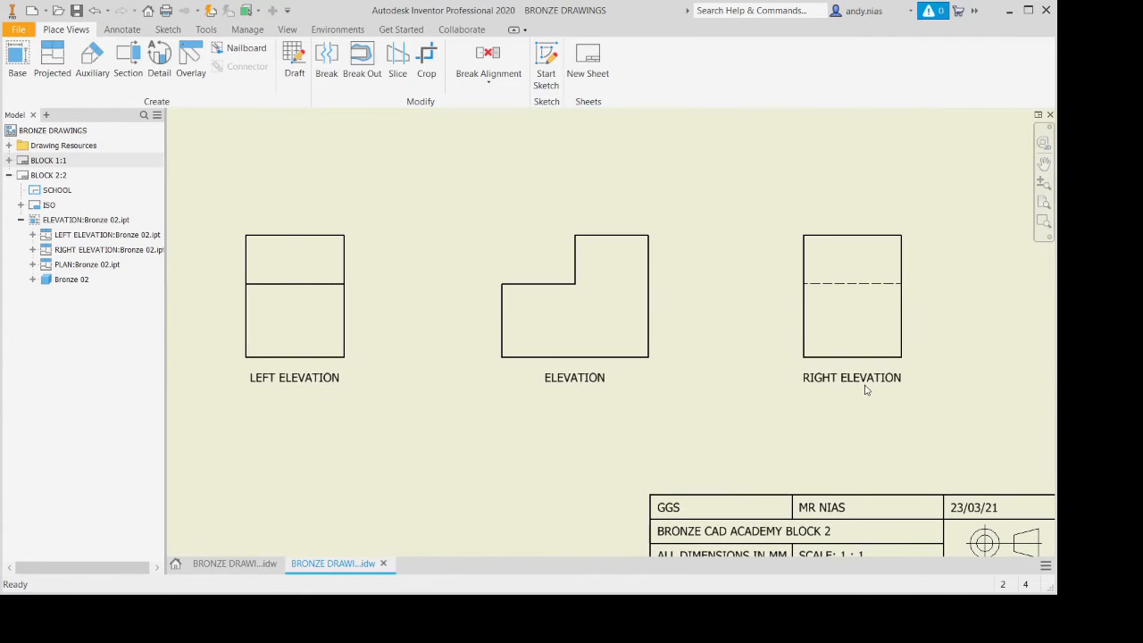
pyautogui.click(875, 387)
pyautogui.click(599, 383)
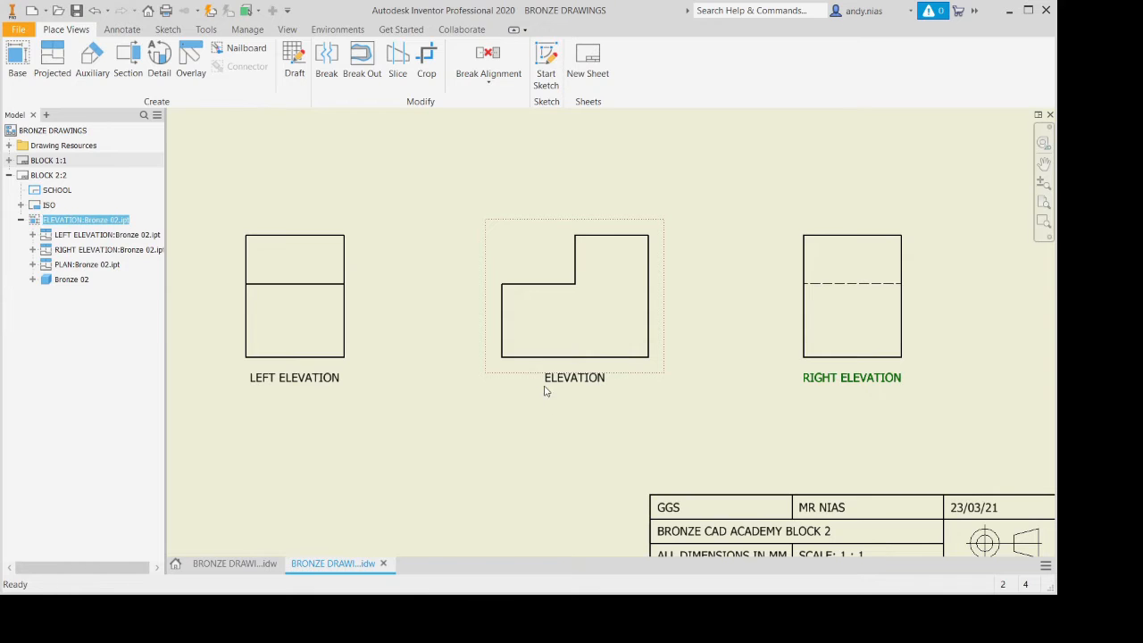
pyautogui.click(542, 389)
pyautogui.keyDown('ctrl'); pyautogui.click(339, 386); pyautogui.keyUp('ctrl')
pyautogui.keyDown('ctrl'); pyautogui.click(559, 386); pyautogui.keyUp('ctrl')
pyautogui.moveTo(586, 386); pyautogui.dragTo(580, 424)
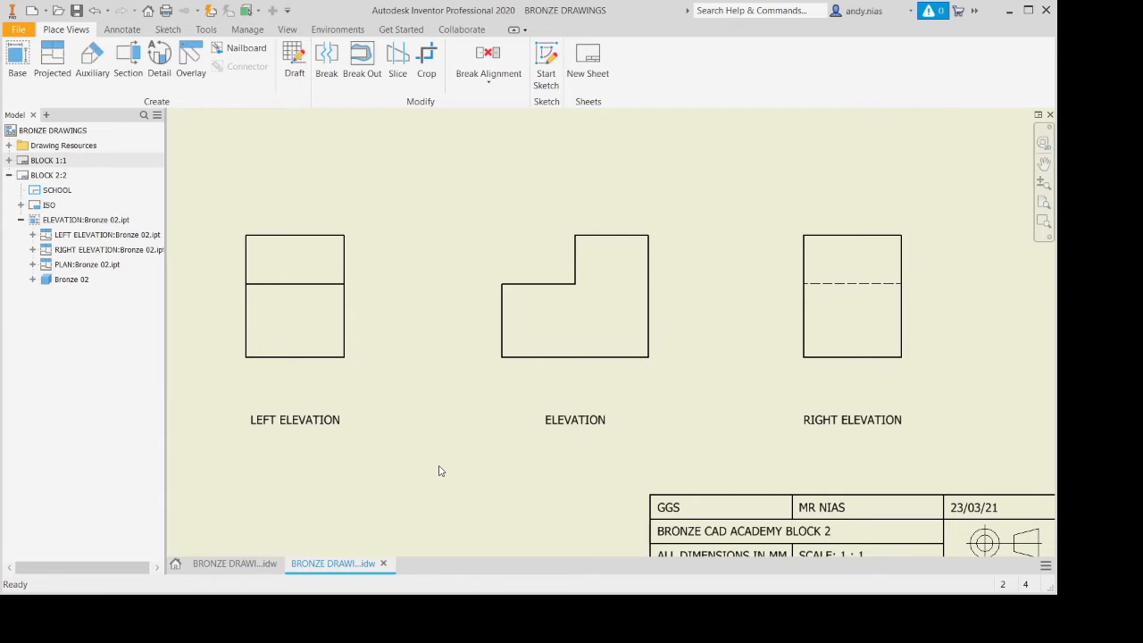
# Dimension the overall width of the central elevation, placing the dimension between the view and its label.
pyautogui.scroll(-3, 438, 471)
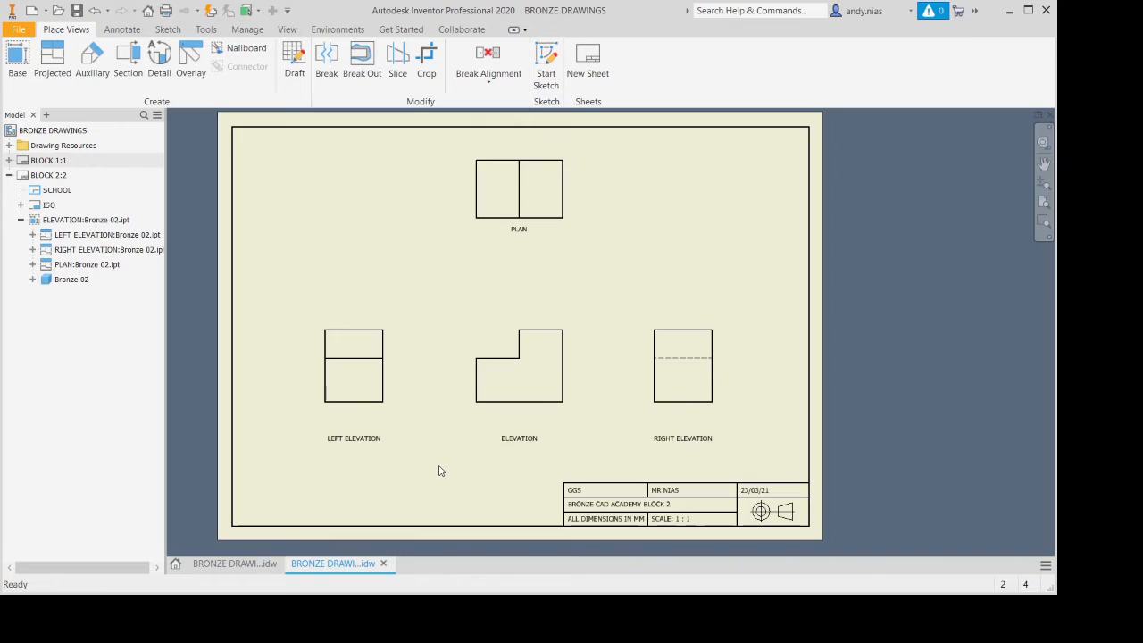
pyautogui.click(122, 30)
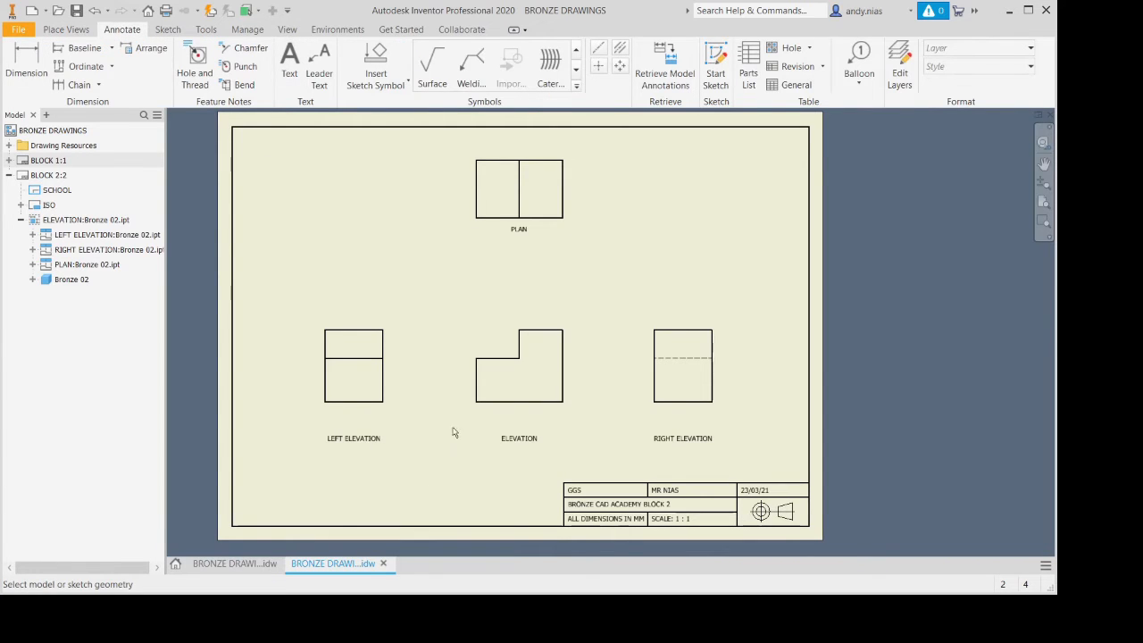
pyautogui.press('d')
pyautogui.click(510, 403)
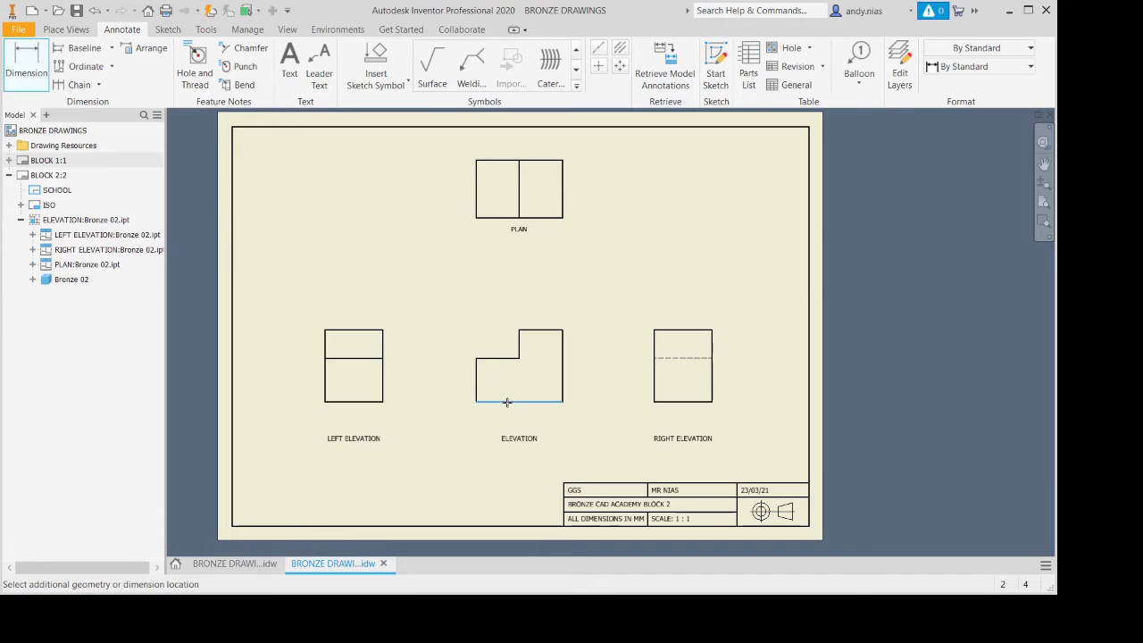
pyautogui.click(510, 422)
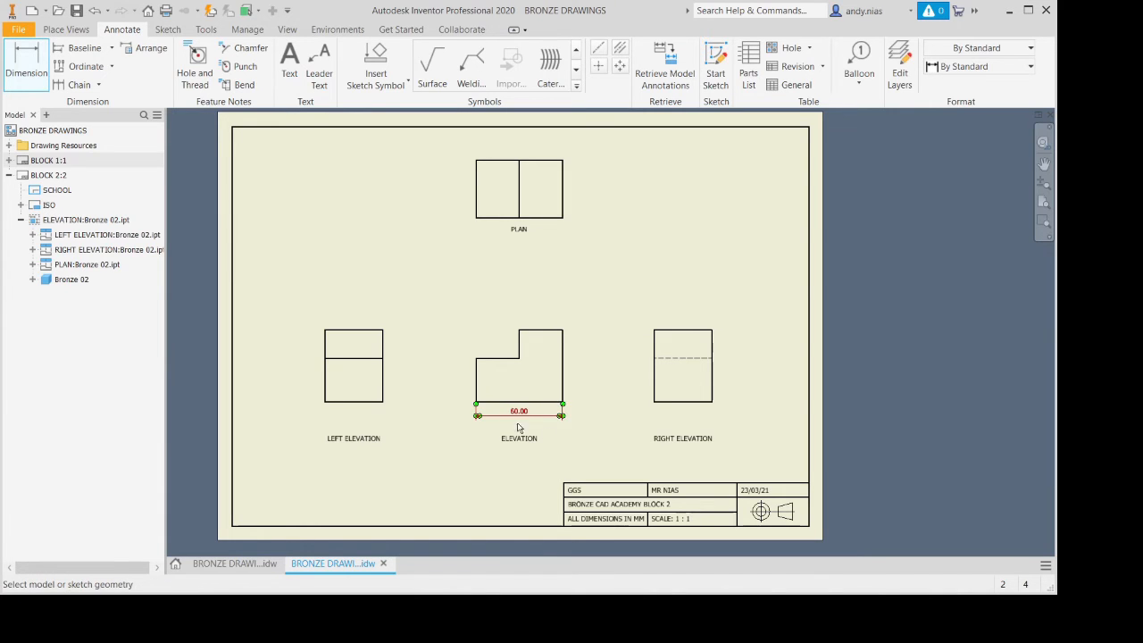
# Dimension the right elevation's width, and the overall and lower-step heights of the left elevation.
pyautogui.click(664, 403)
pyautogui.click(661, 420)
pyautogui.click(332, 402)
pyautogui.click(332, 330)
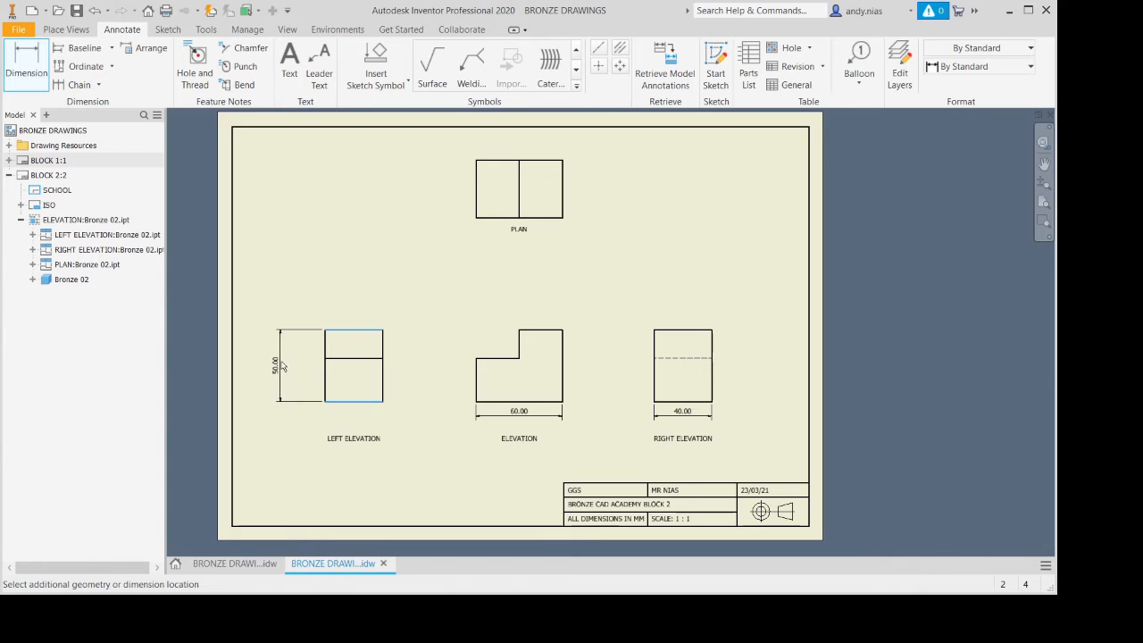
pyautogui.click(282, 366)
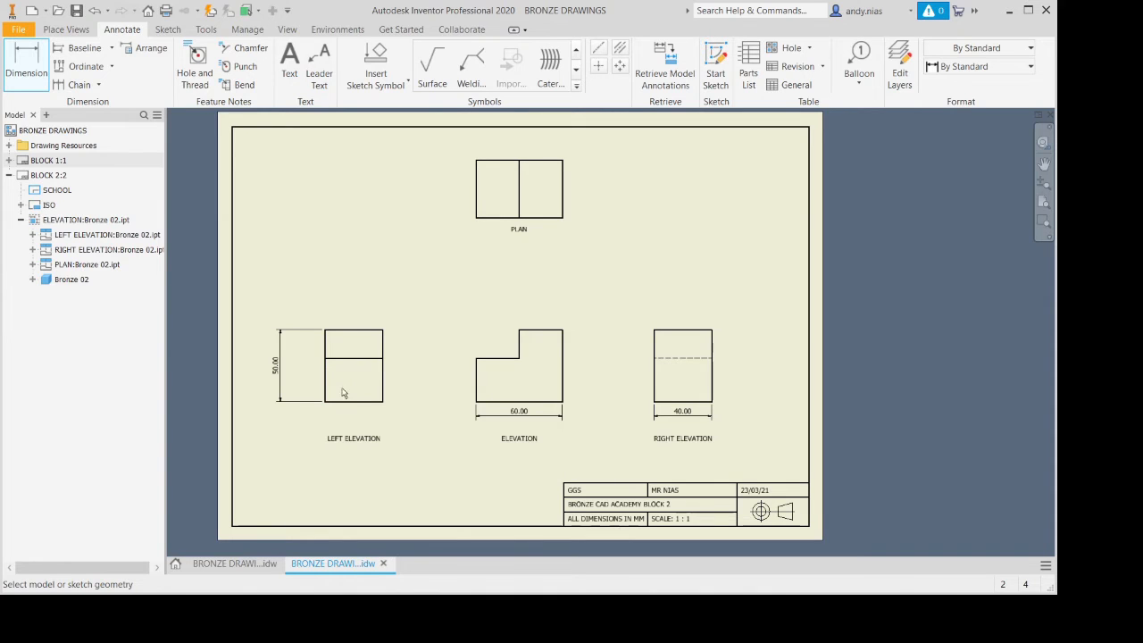
pyautogui.click(328, 384)
pyautogui.click(312, 394)
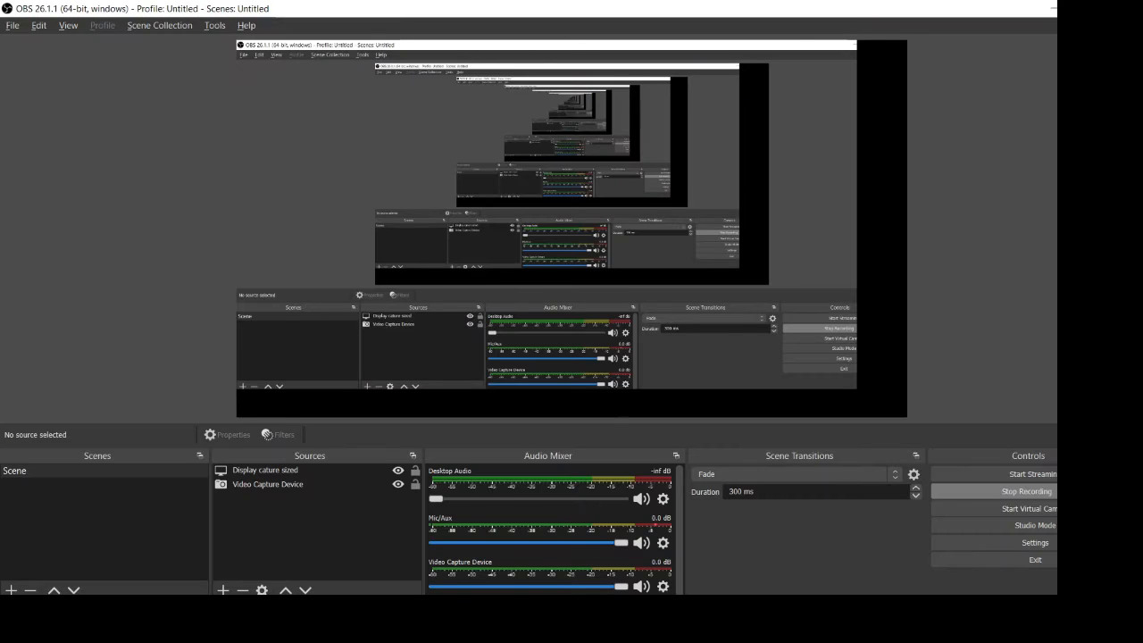
# Return to the BLOCK 2 drawing and undo its dimensions and the last move of the elevation labels.
pyautogui.hotkey('alt', 'Tab')
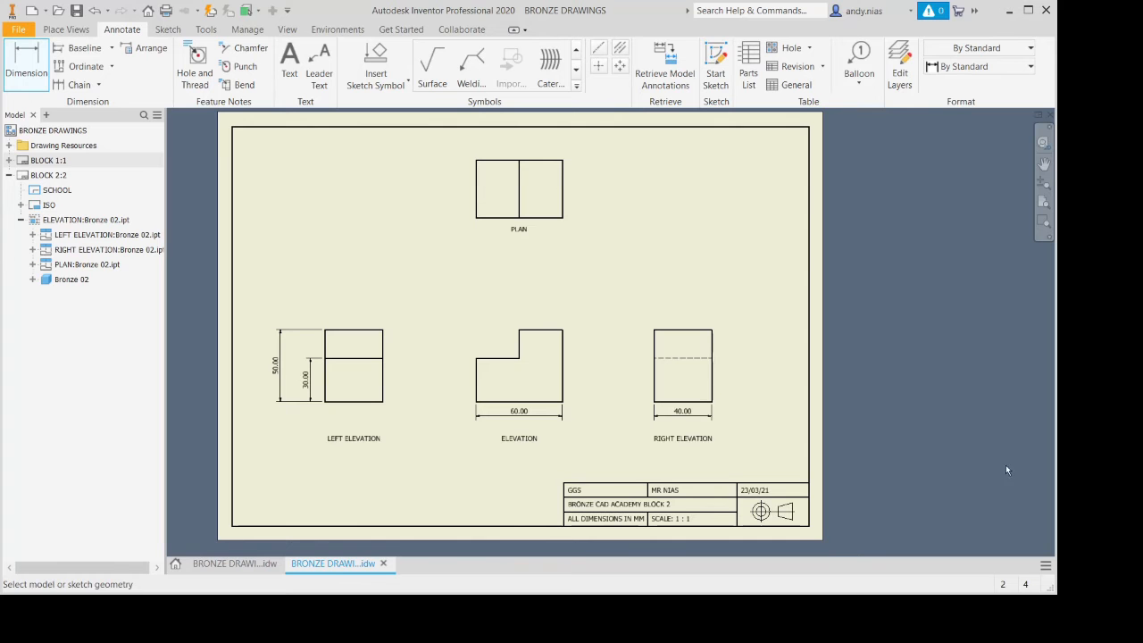
pyautogui.hotkey('ctrl', 'z')
pyautogui.hotkey('ctrl', 'z')
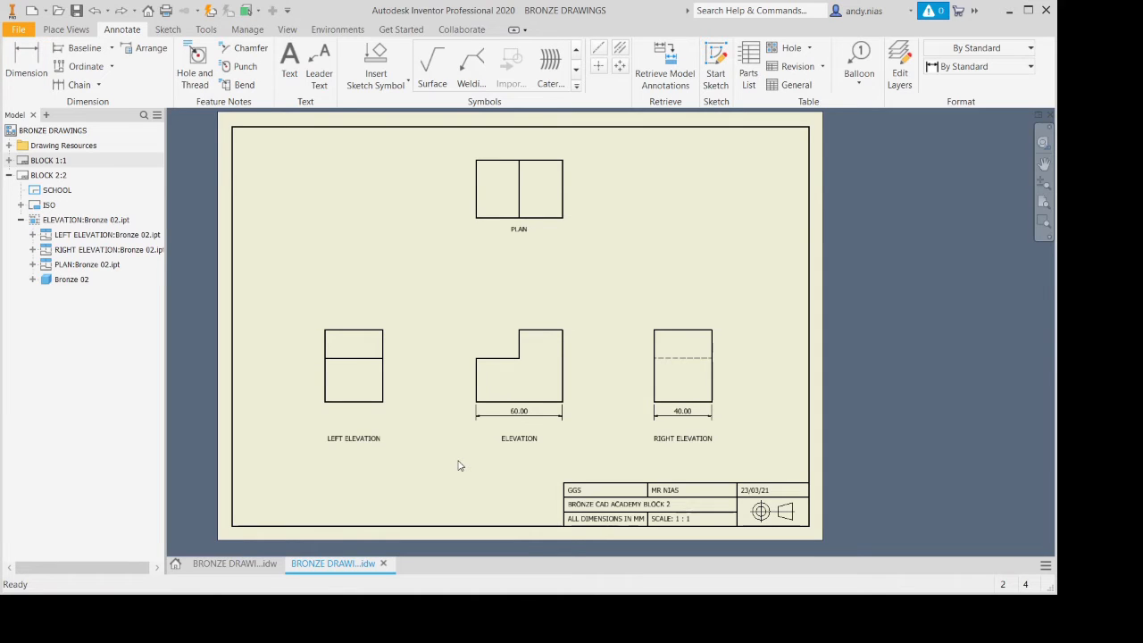
pyautogui.hotkey('ctrl', 'z')
pyautogui.hotkey('ctrl', 'z')
pyautogui.hotkey('ctrl', 'z')
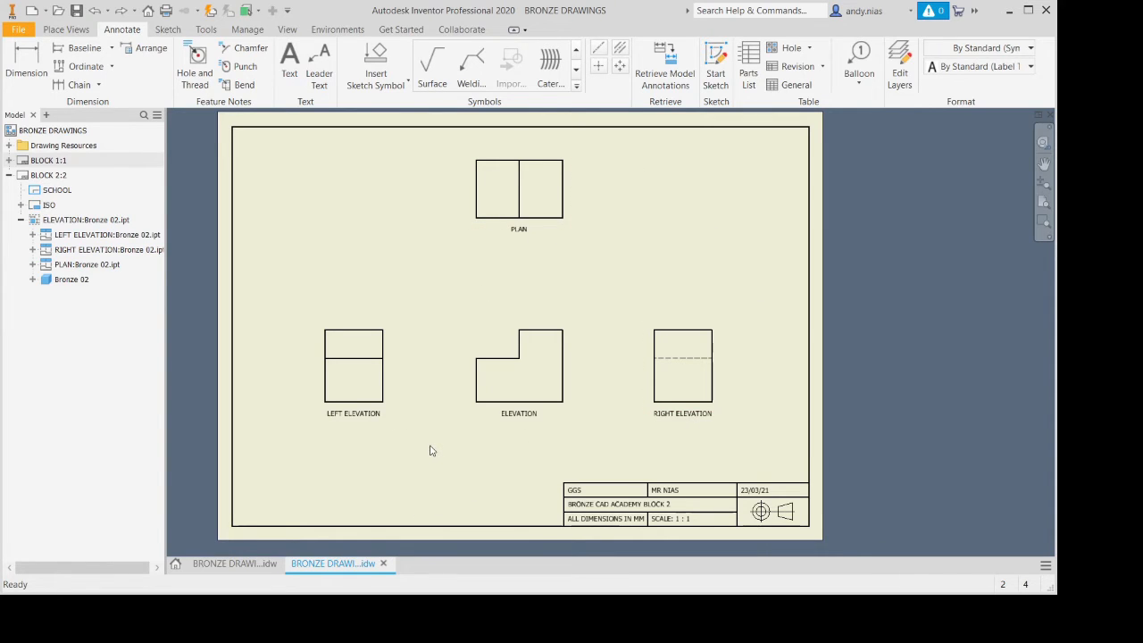
# Try to move the three elevation labels down together, and undo the move.
pyautogui.scroll(3, 677, 446)
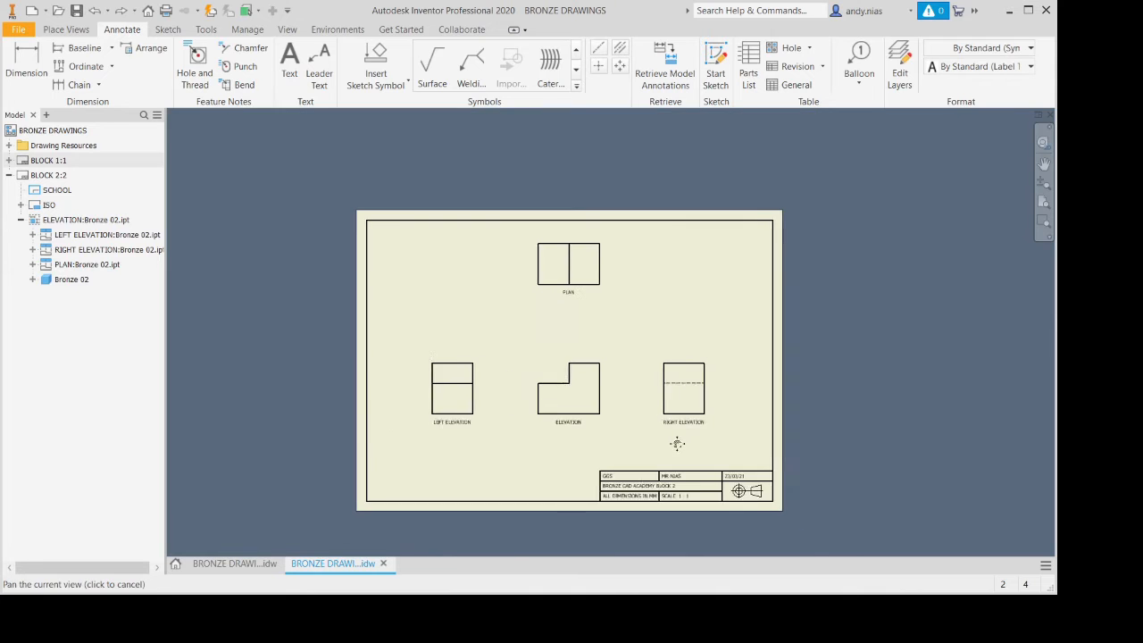
pyautogui.moveTo(682, 446)
pyautogui.mouseDown(button='middle')
pyautogui.moveTo(822, 403)
pyautogui.moveTo(874, 411)
pyautogui.mouseUp(button='middle')
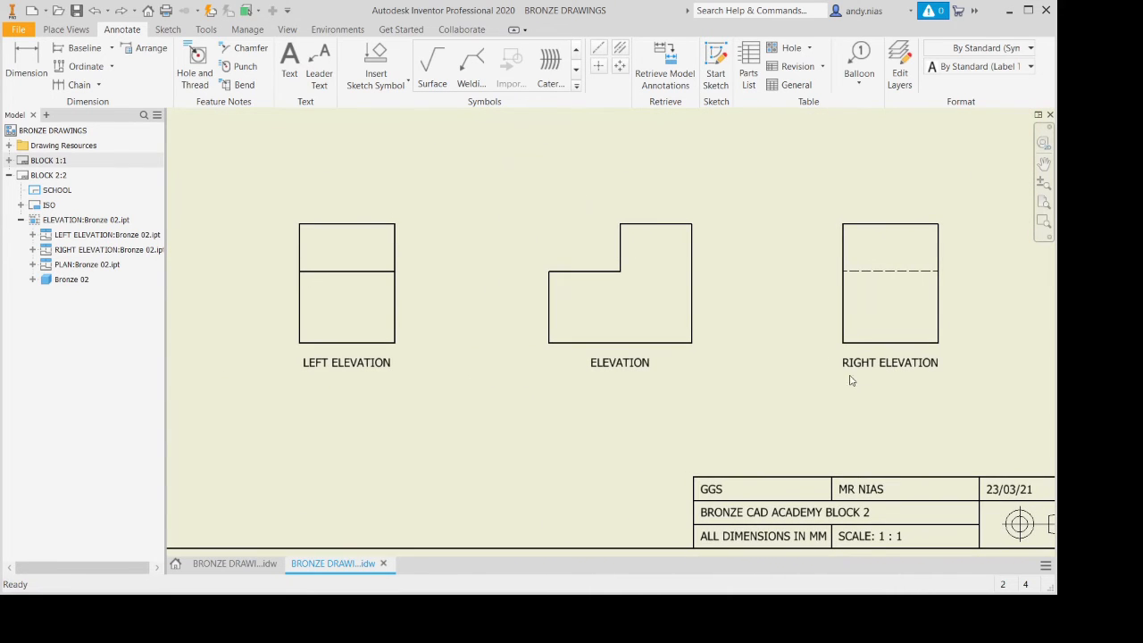
pyautogui.click(855, 369)
pyautogui.click(643, 376)
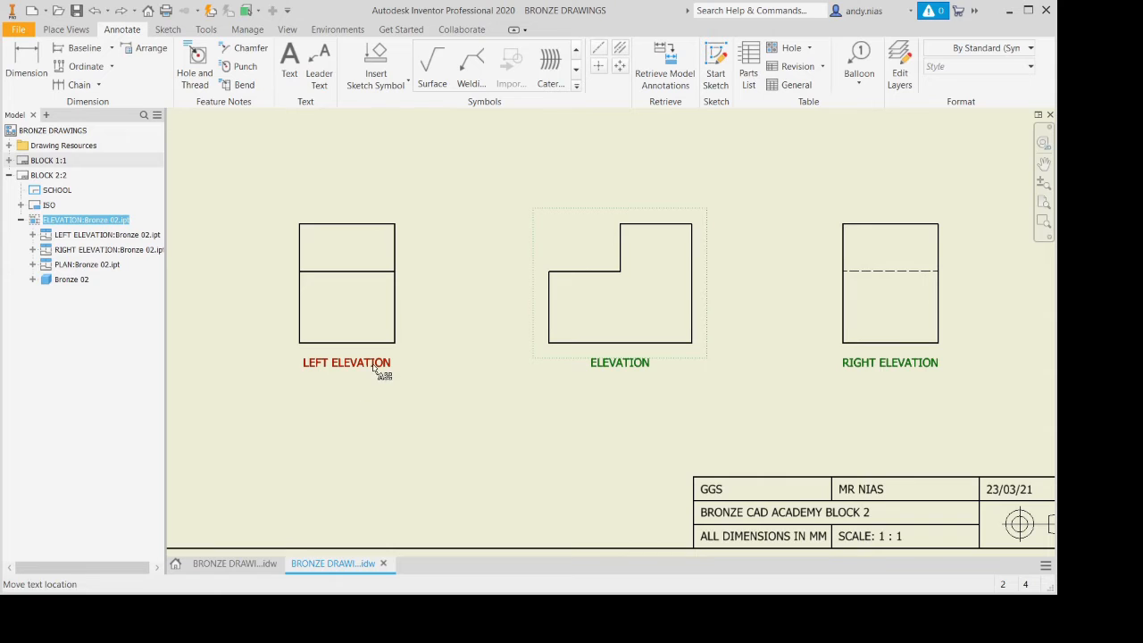
pyautogui.moveTo(374, 367); pyautogui.dragTo(376, 393)
pyautogui.hotkey('ctrl', 'z')
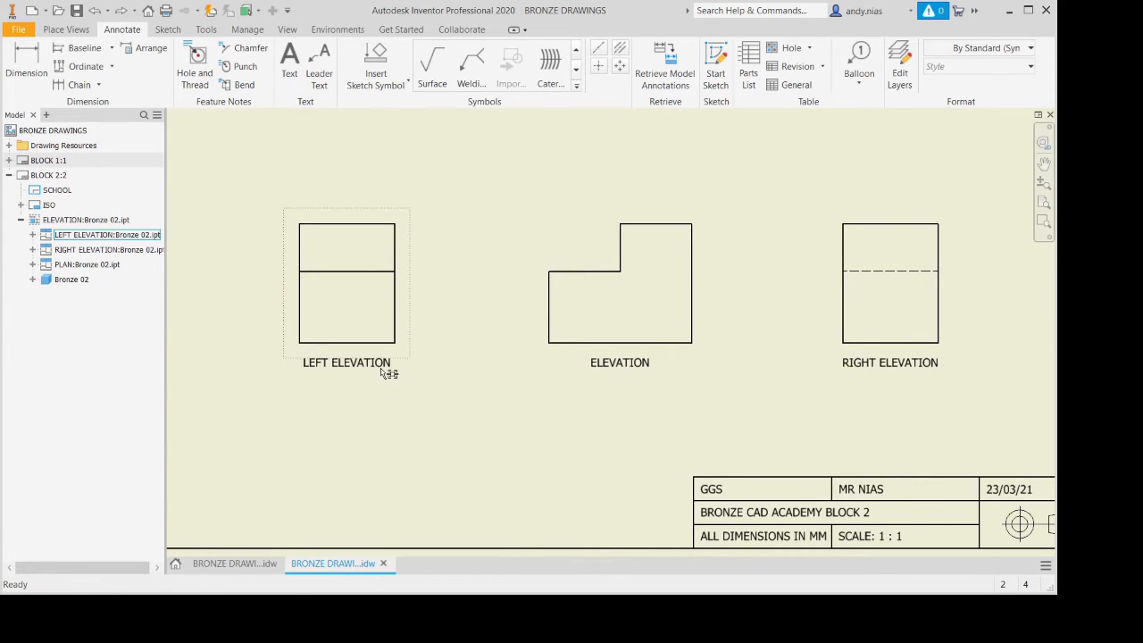
# Move the LEFT ELEVATION, ELEVATION and RIGHT ELEVATION labels down together, leaving a gap for dimensions below the views.
pyautogui.click(386, 373)
pyautogui.keyDown('ctrl'); pyautogui.click(623, 370); pyautogui.keyUp('ctrl')
pyautogui.keyDown('ctrl'); pyautogui.click(887, 373); pyautogui.keyUp('ctrl')
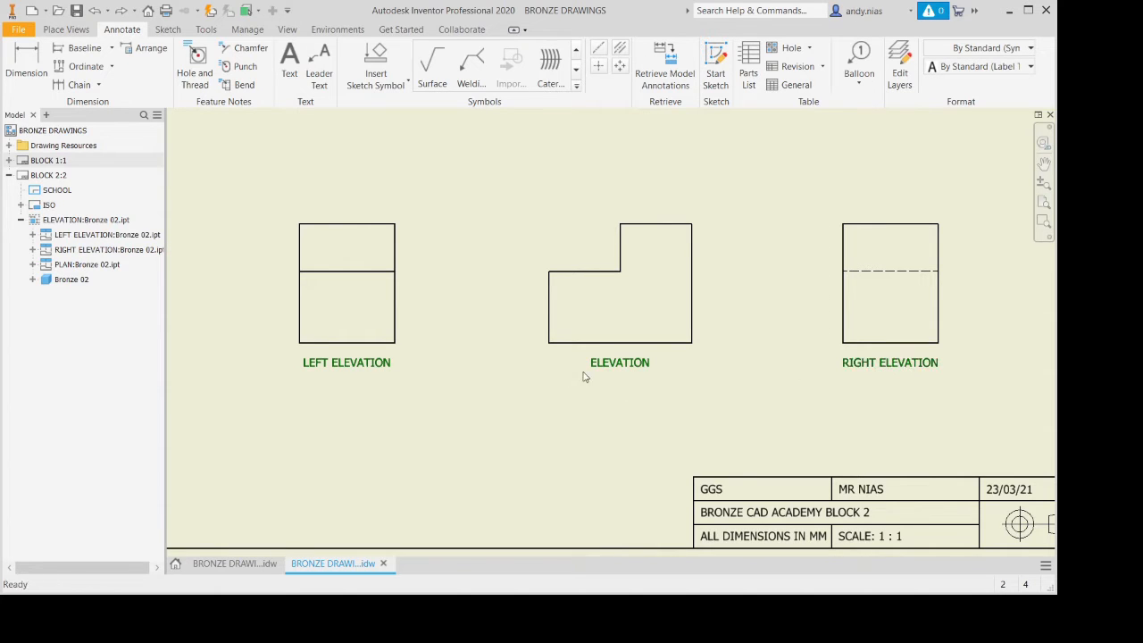
pyautogui.moveTo(609, 366); pyautogui.dragTo(608, 394)
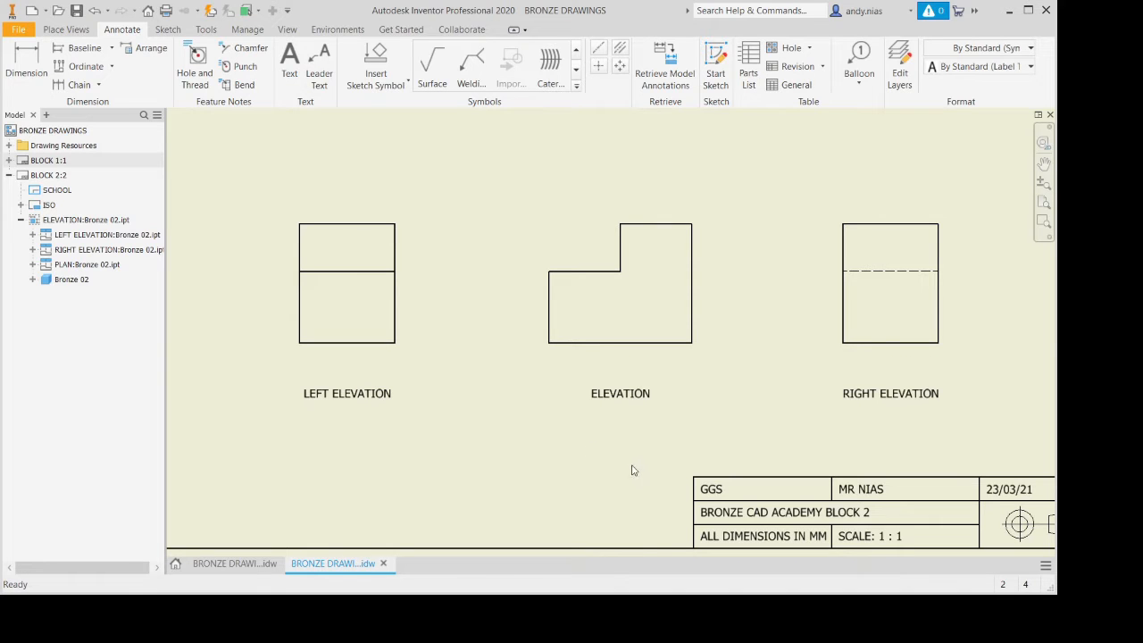
pyautogui.click(631, 466)
# Dimension the overall widths of the central elevation and right elevation, placing each dimension between its view and label.
pyautogui.scroll(-2, 631, 451)
pyautogui.scroll(4, 613, 421)
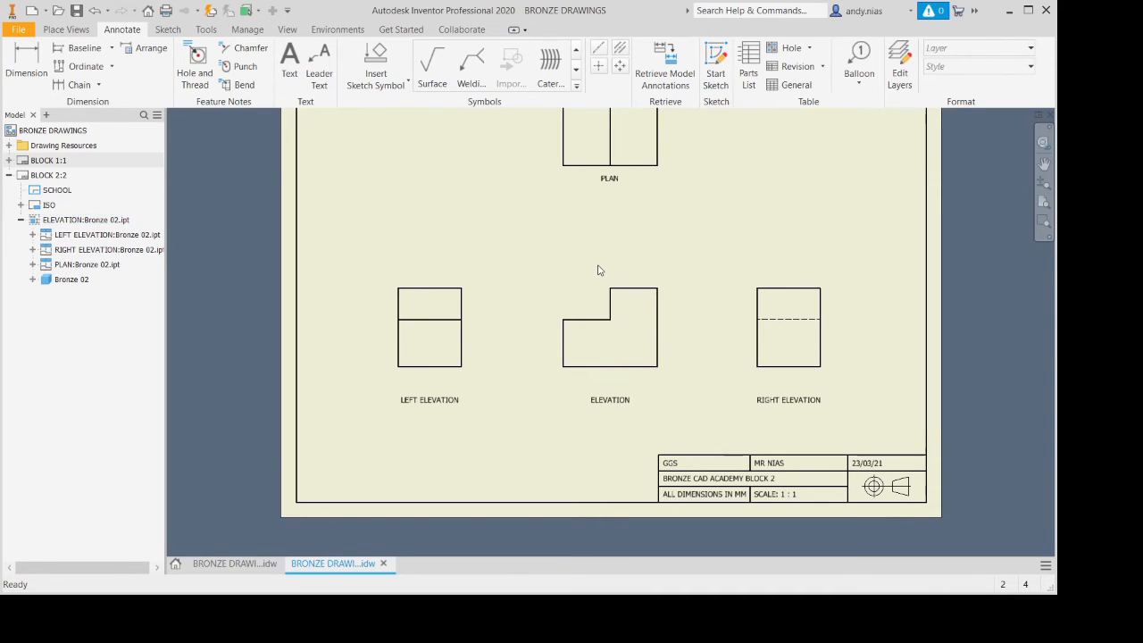
pyautogui.press('Home')
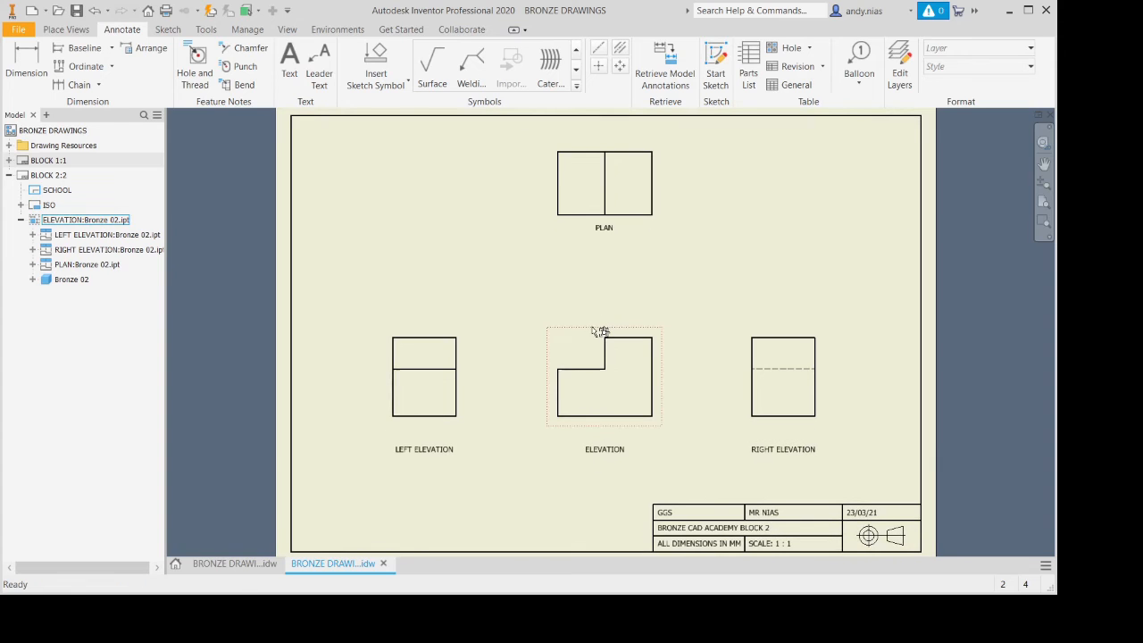
pyautogui.click(25, 62)
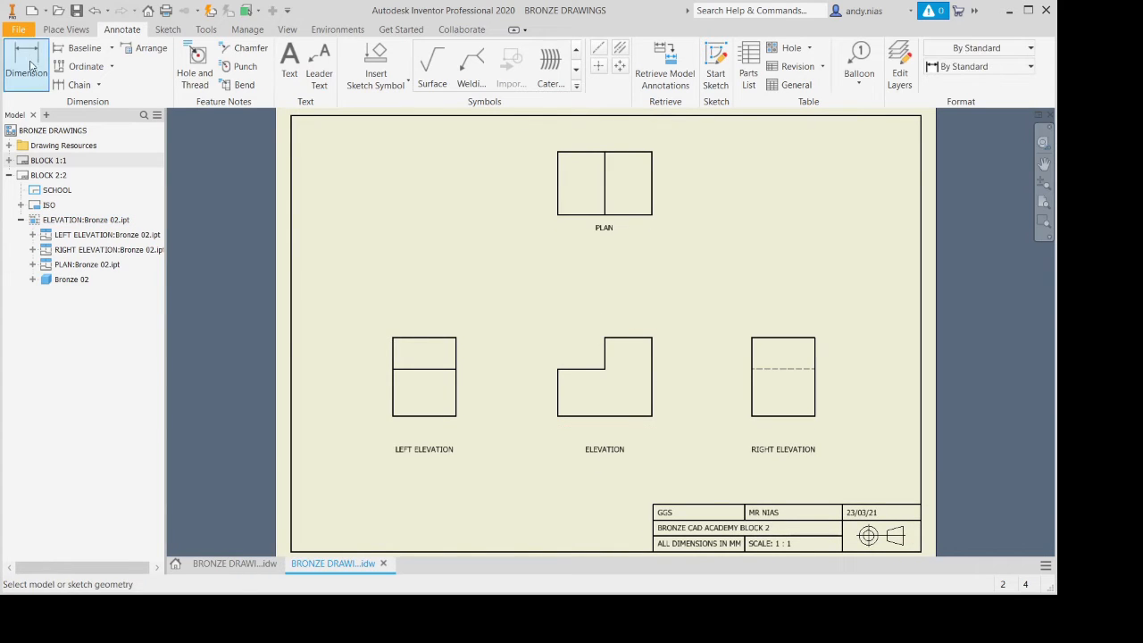
pyautogui.click(567, 416)
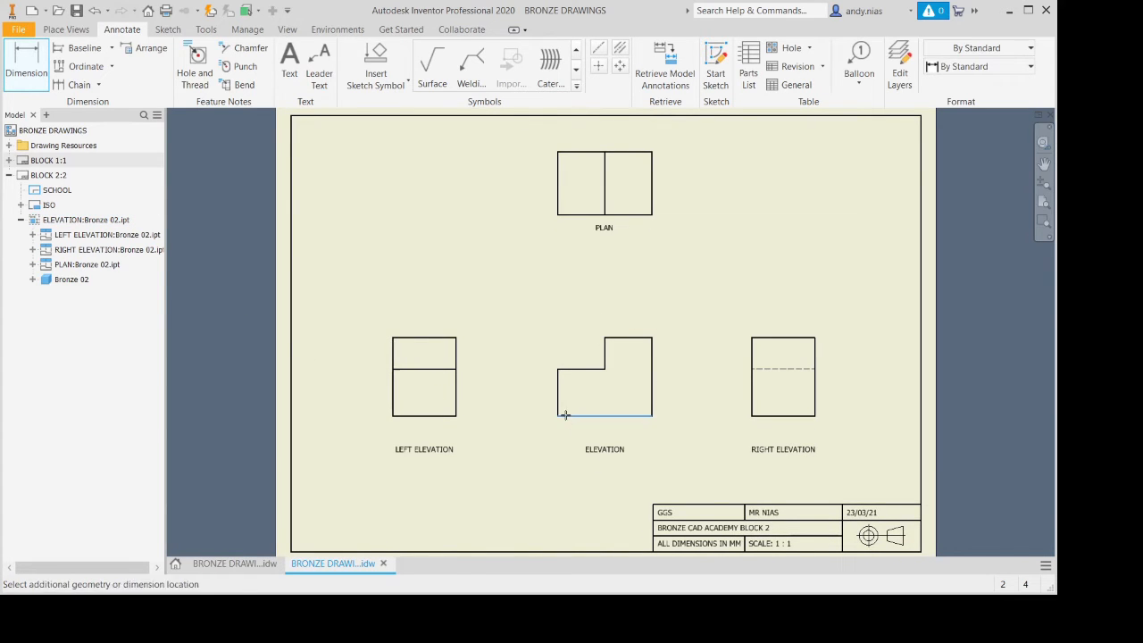
pyautogui.click(569, 431)
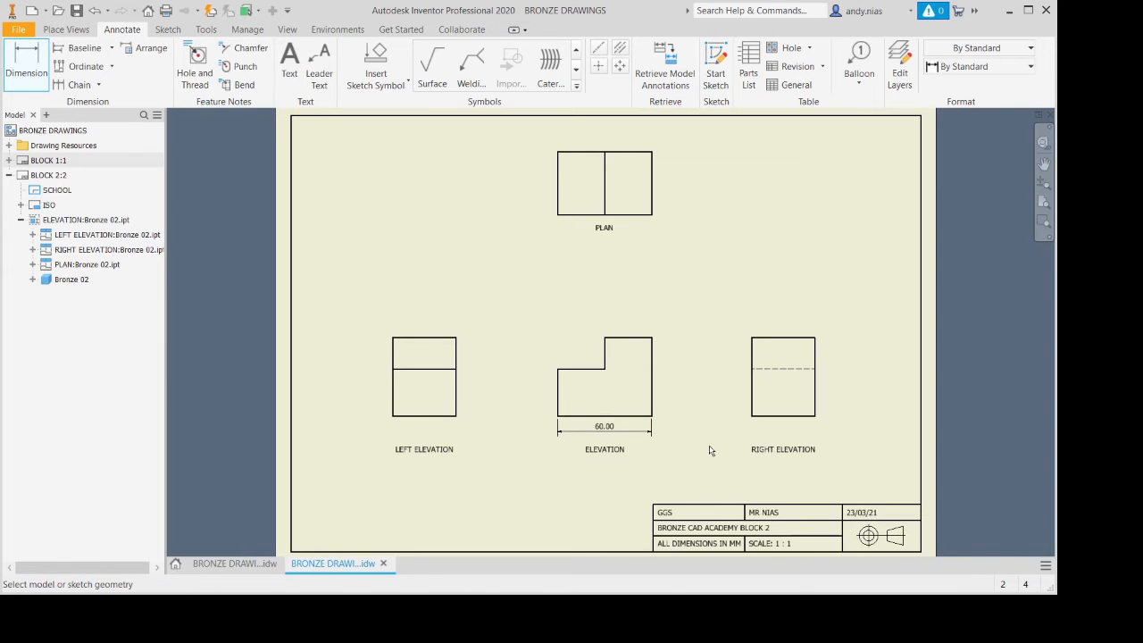
pyautogui.click(800, 417)
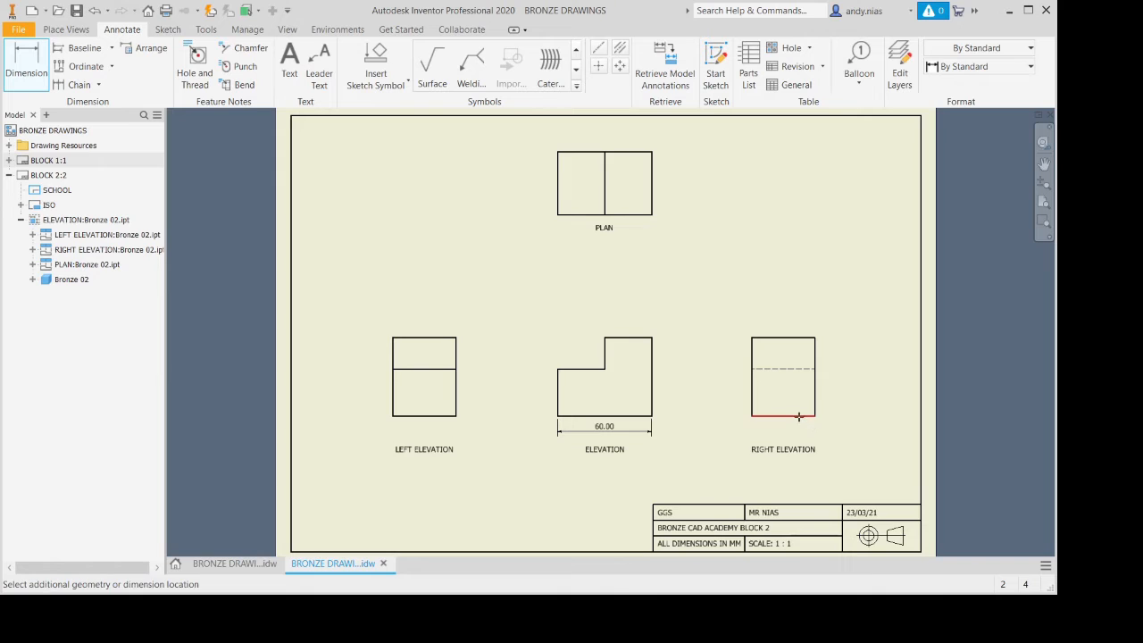
pyautogui.click(799, 433)
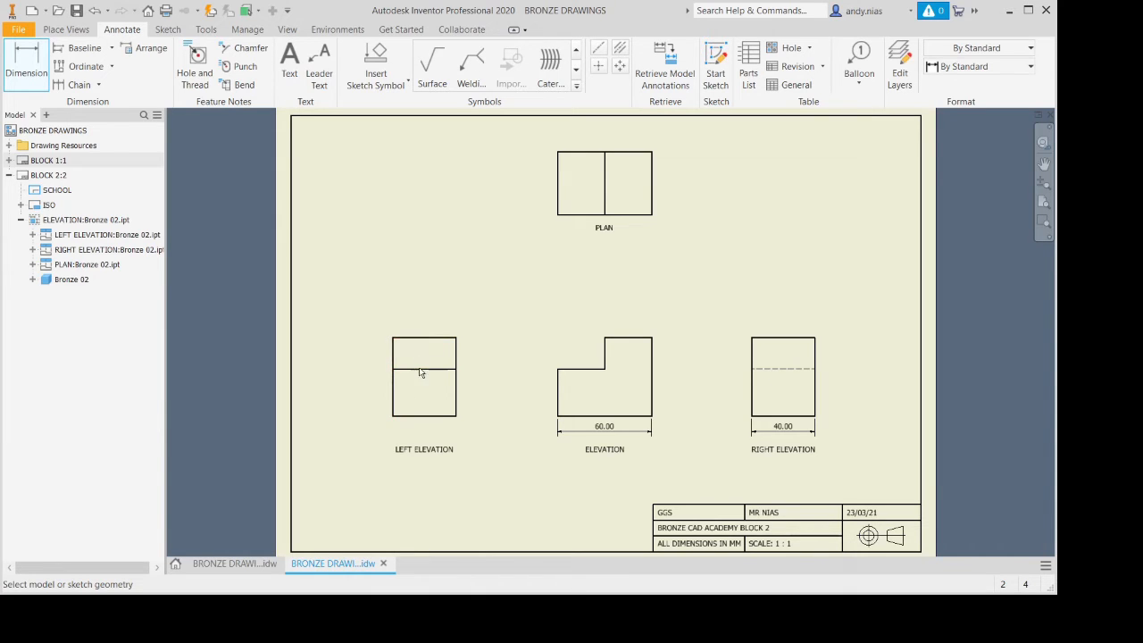
# Dimension the left elevation's lower-step height beside the view and its overall height farther out on the same side.
pyautogui.click(395, 402)
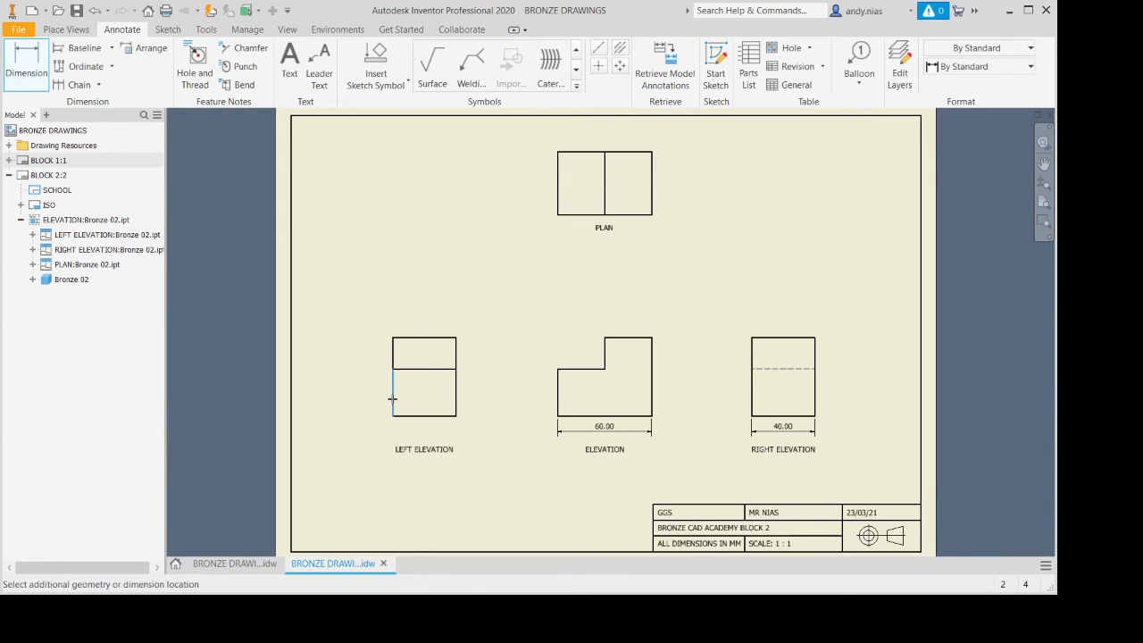
pyautogui.click(379, 403)
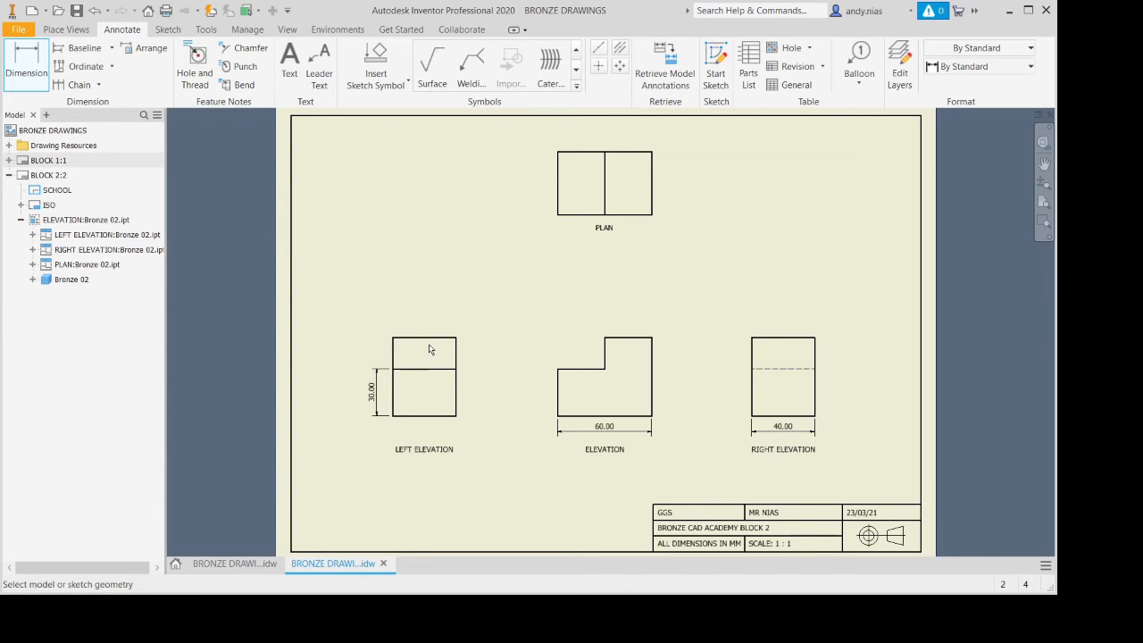
pyautogui.click(415, 416)
pyautogui.click(411, 338)
pyautogui.click(354, 366)
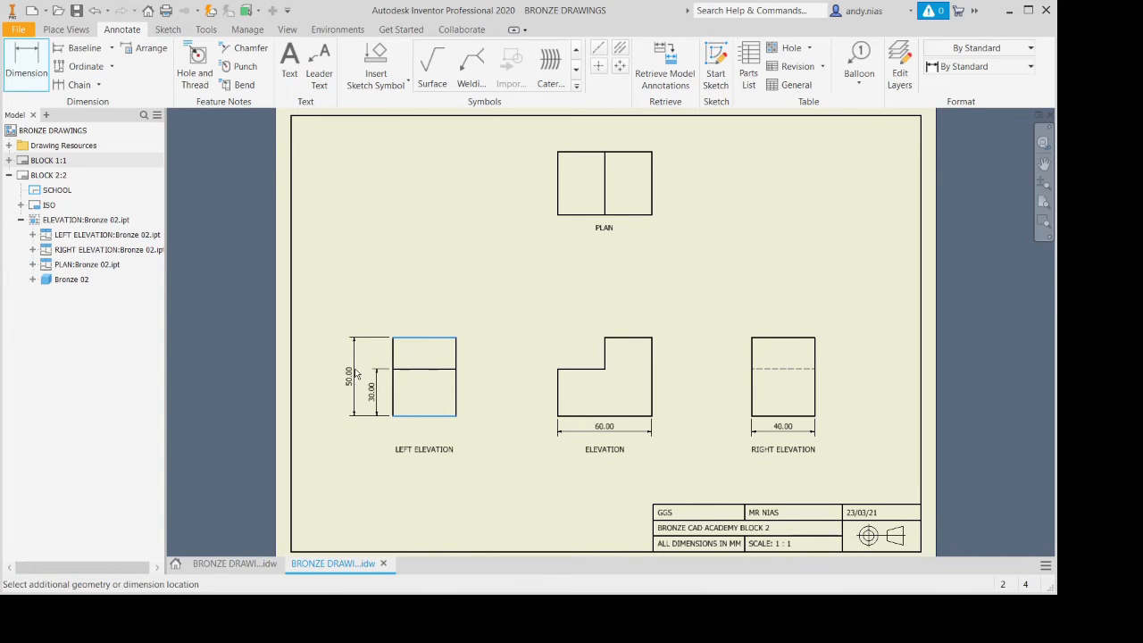
pyautogui.click(346, 375)
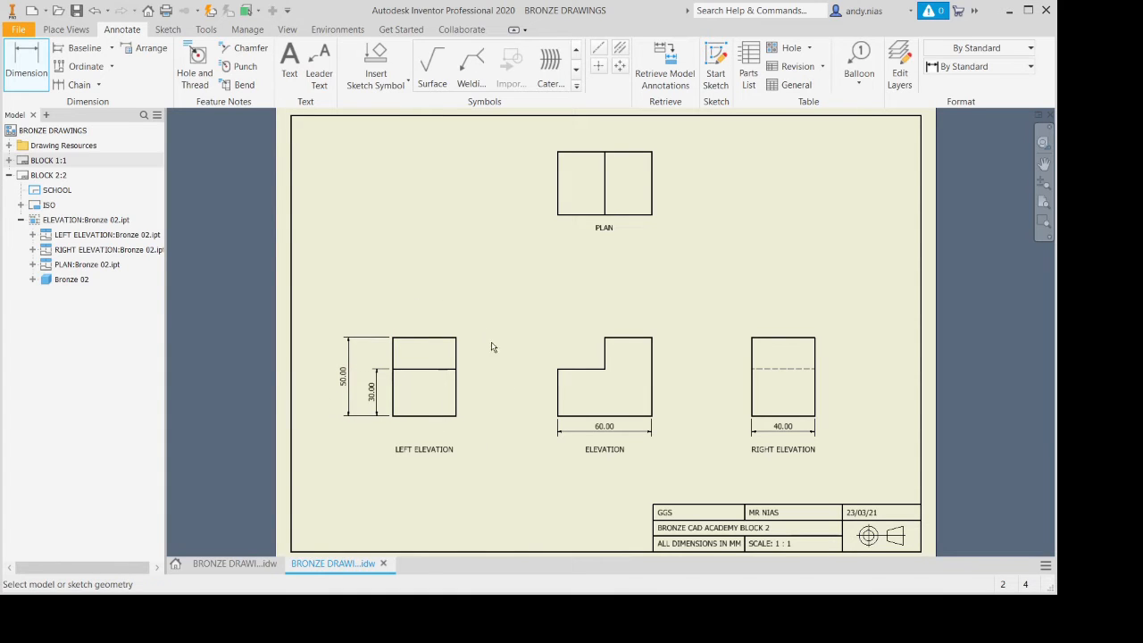
# Try the left elevation's lower-step height dimension outside the overall height dimension, and return it to the space beside the view.
pyautogui.scroll(2, 361, 392)
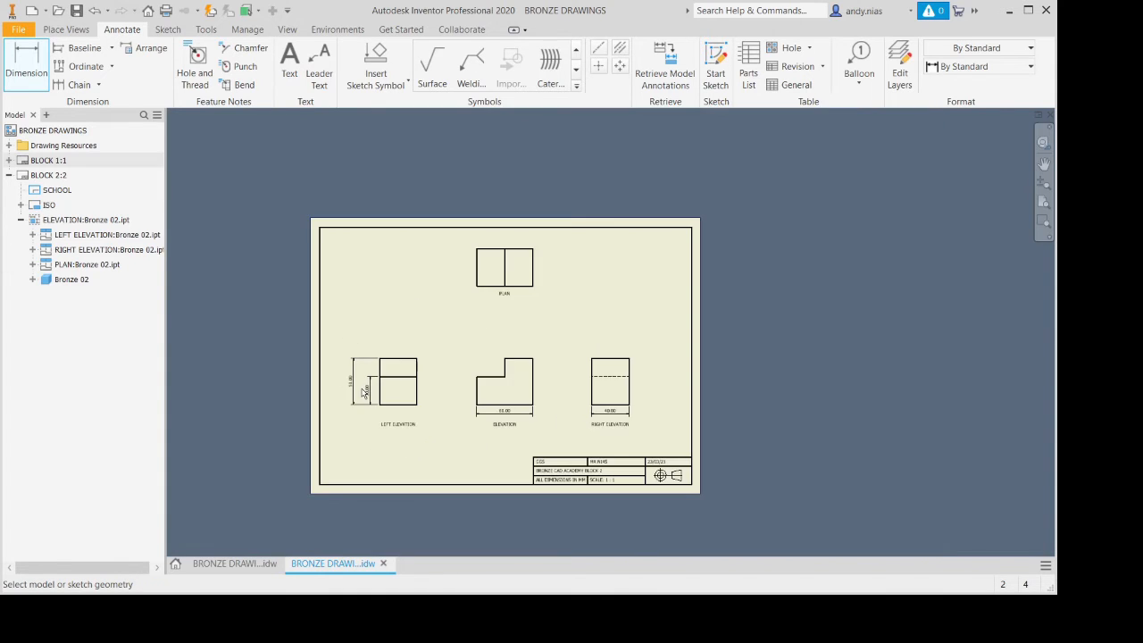
pyautogui.scroll(-5, 362, 392)
pyautogui.moveTo(362, 392); pyautogui.dragTo(422, 374, button='middle')
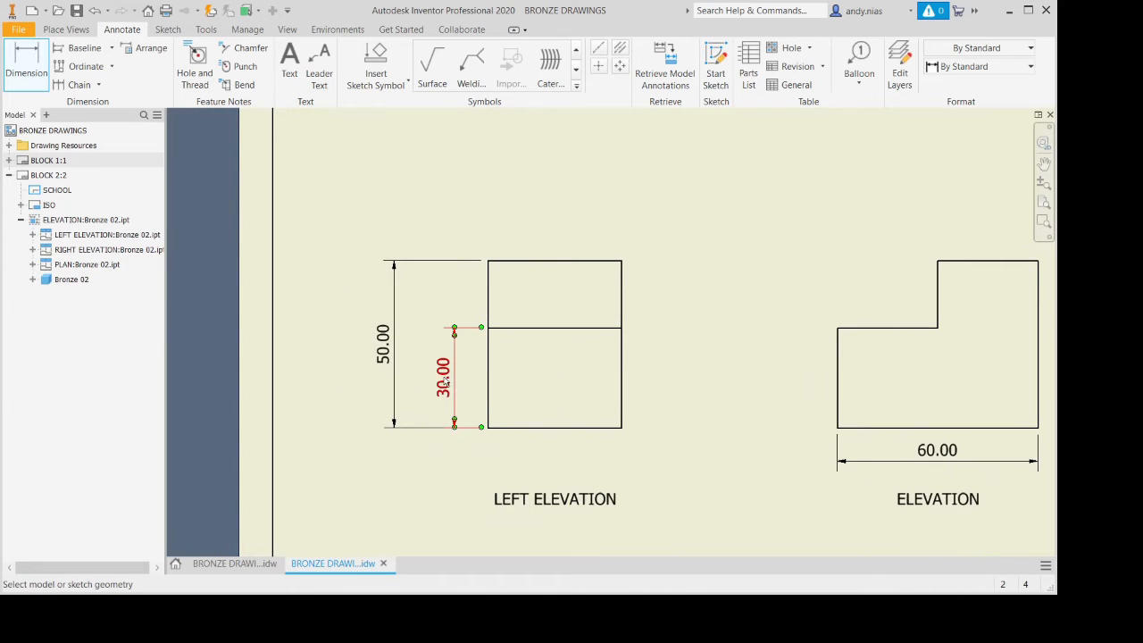
pyautogui.click(444, 382)
pyautogui.moveTo(444, 383); pyautogui.dragTo(335, 384)
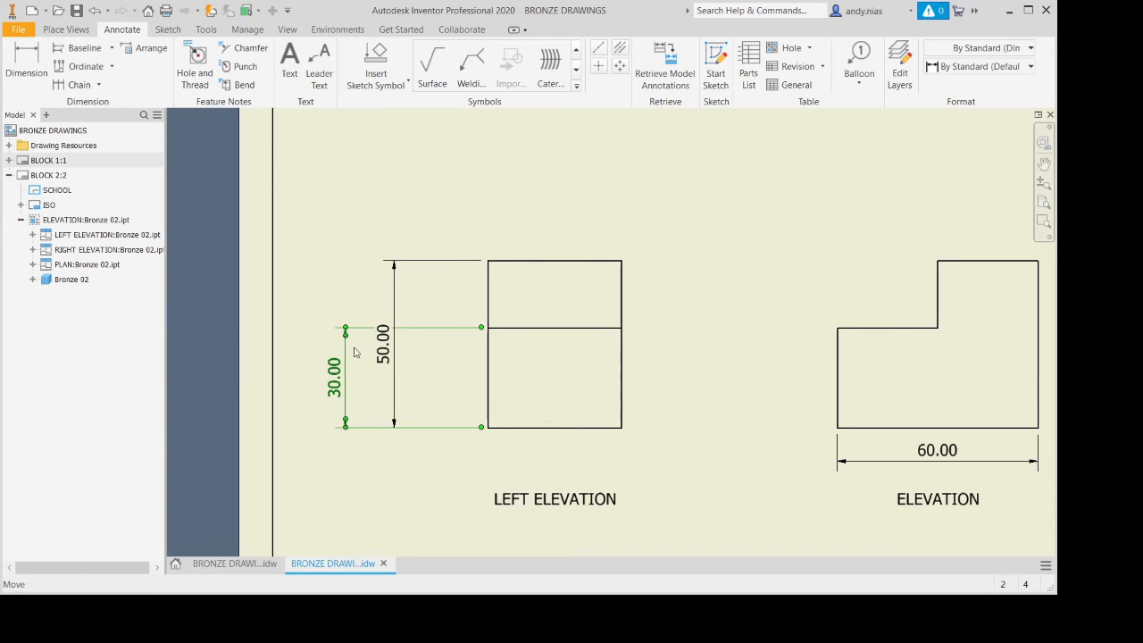
pyautogui.moveTo(356, 392); pyautogui.dragTo(445, 378)
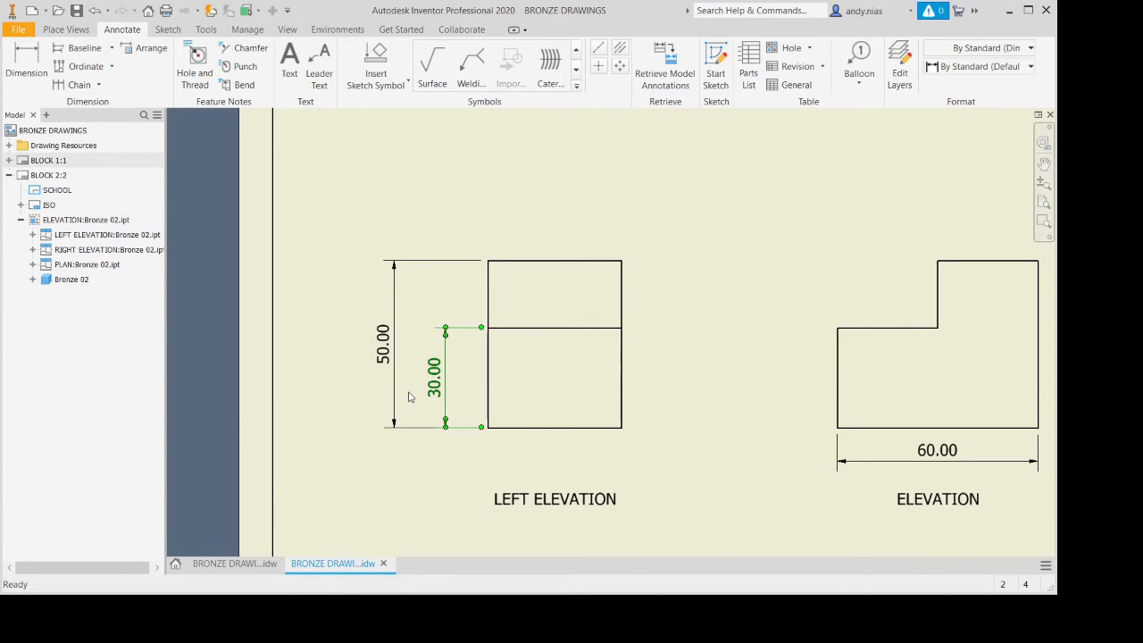
# Dimension the width of the plan's section over the lower step, placing the dimension above the view.
pyautogui.scroll(3, 412, 395)
pyautogui.scroll(-6, 414, 394)
pyautogui.scroll(-1, 437, 389)
pyautogui.moveTo(498, 381); pyautogui.dragTo(434, 389, button='middle')
pyautogui.moveTo(551, 455); pyautogui.dragTo(519, 472, button='middle')
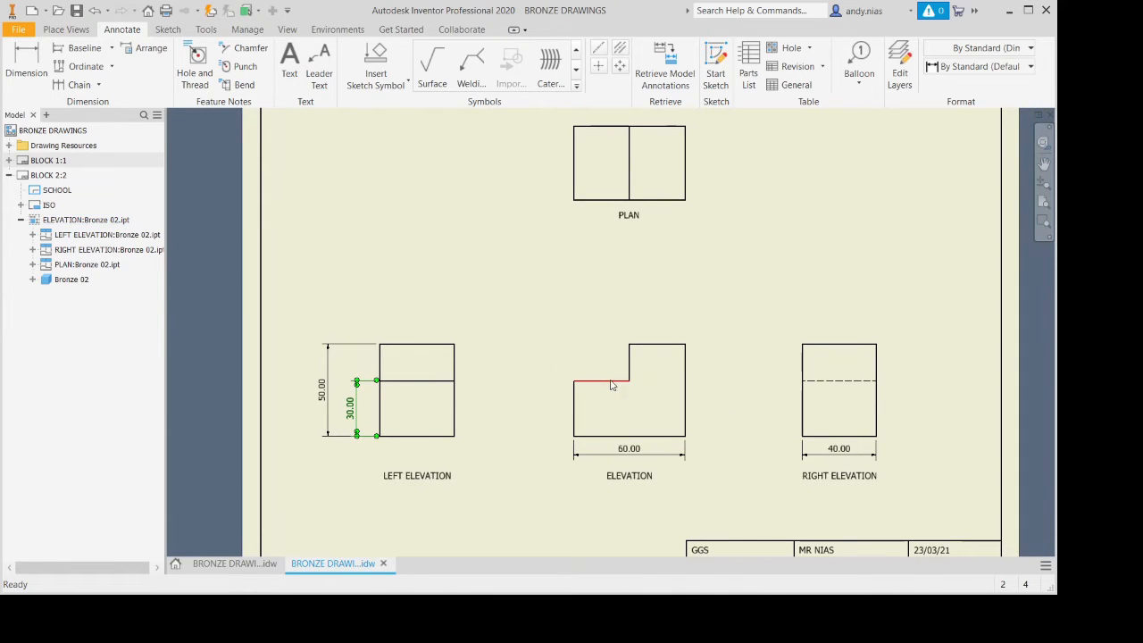
pyautogui.moveTo(582, 355); pyautogui.dragTo(587, 383, button='middle')
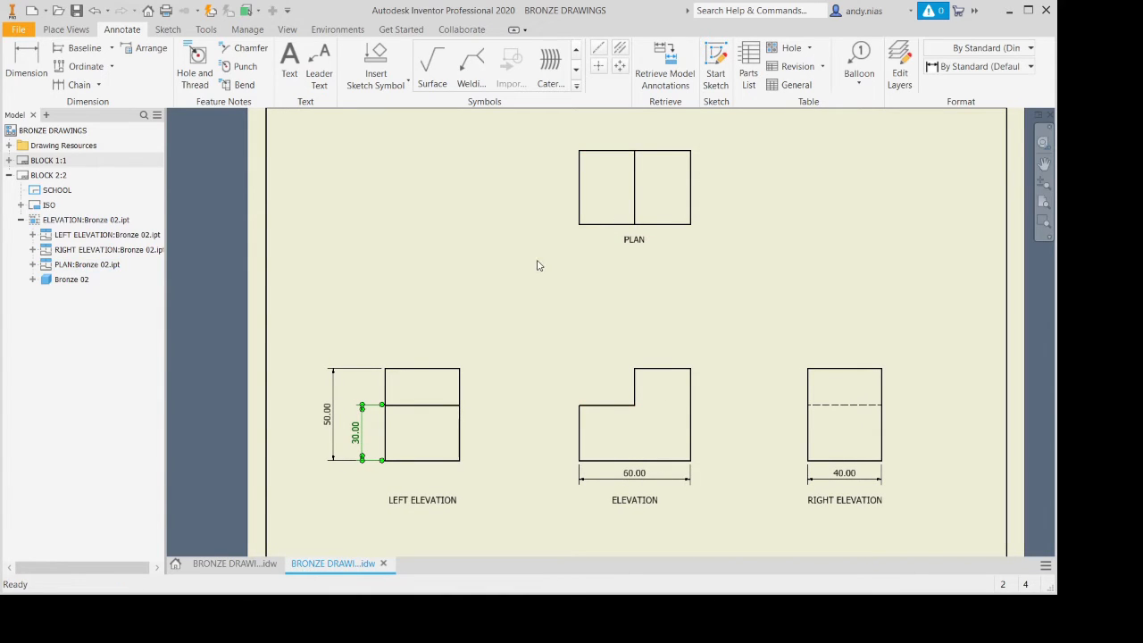
pyautogui.press('d')
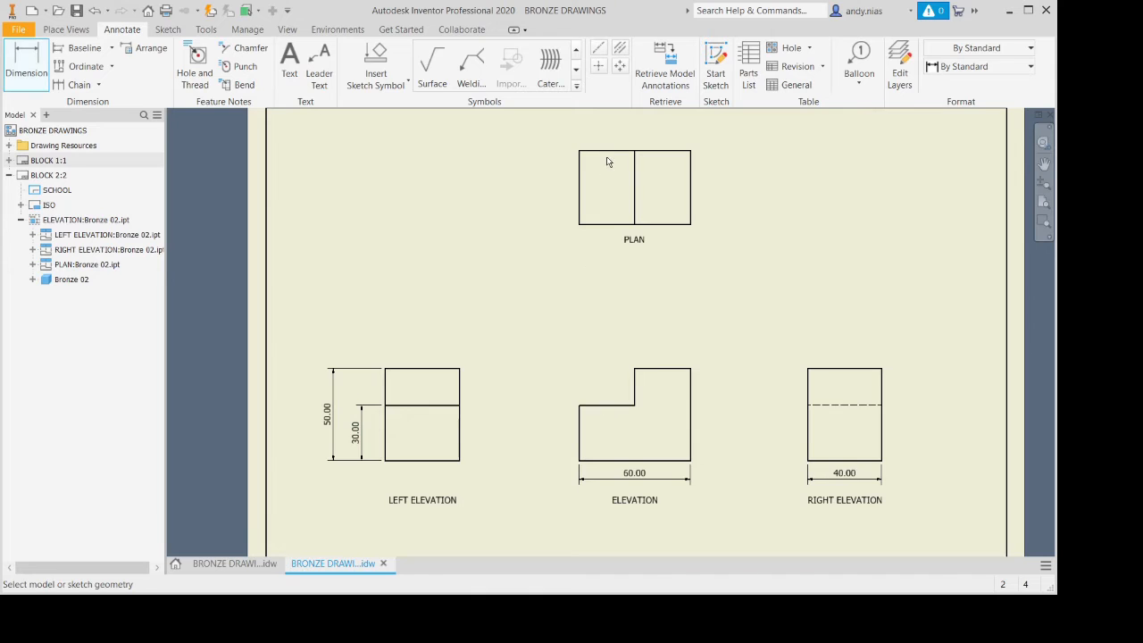
pyautogui.moveTo(607, 162); pyautogui.dragTo(607, 186, button='middle')
pyautogui.click(613, 180)
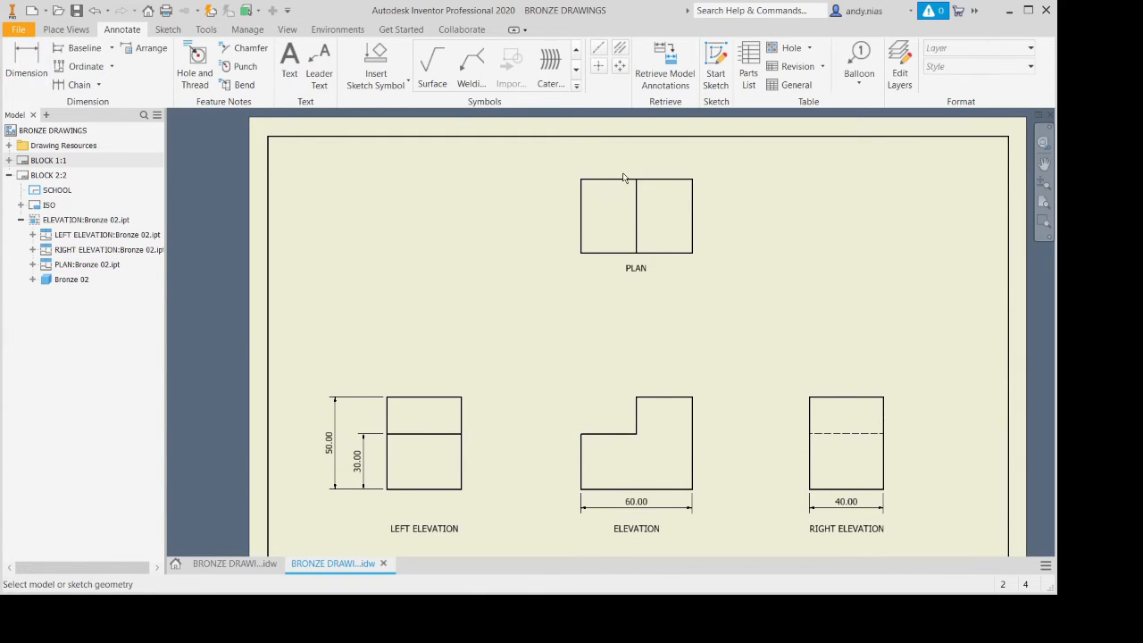
pyautogui.click(621, 179)
pyautogui.click(618, 165)
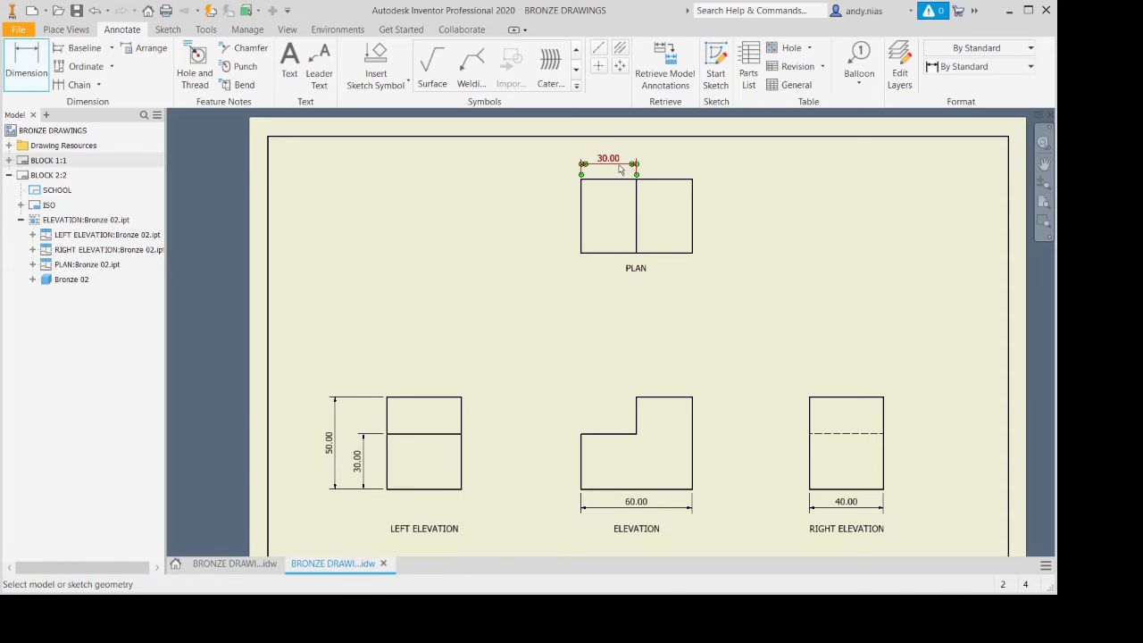
# Finish dimensioning and move the plan view down closer to the central elevation.
pyautogui.scroll(3, 650, 282)
pyautogui.scroll(-5, 648, 268)
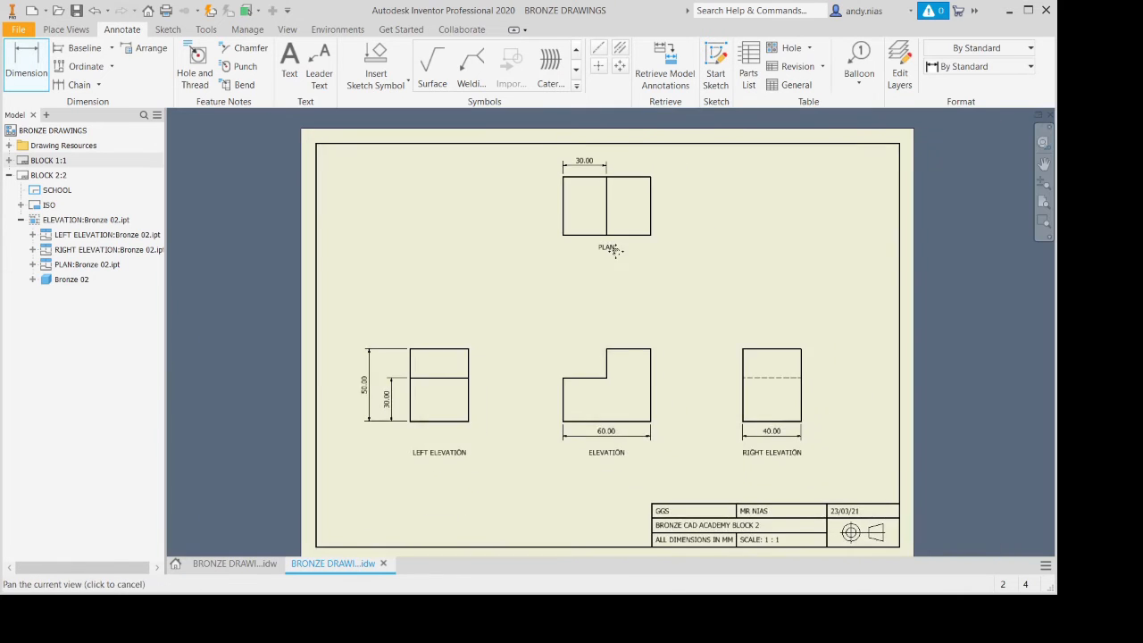
pyautogui.scroll(2, 608, 250)
pyautogui.scroll(-1, 543, 178)
pyautogui.press('Escape')
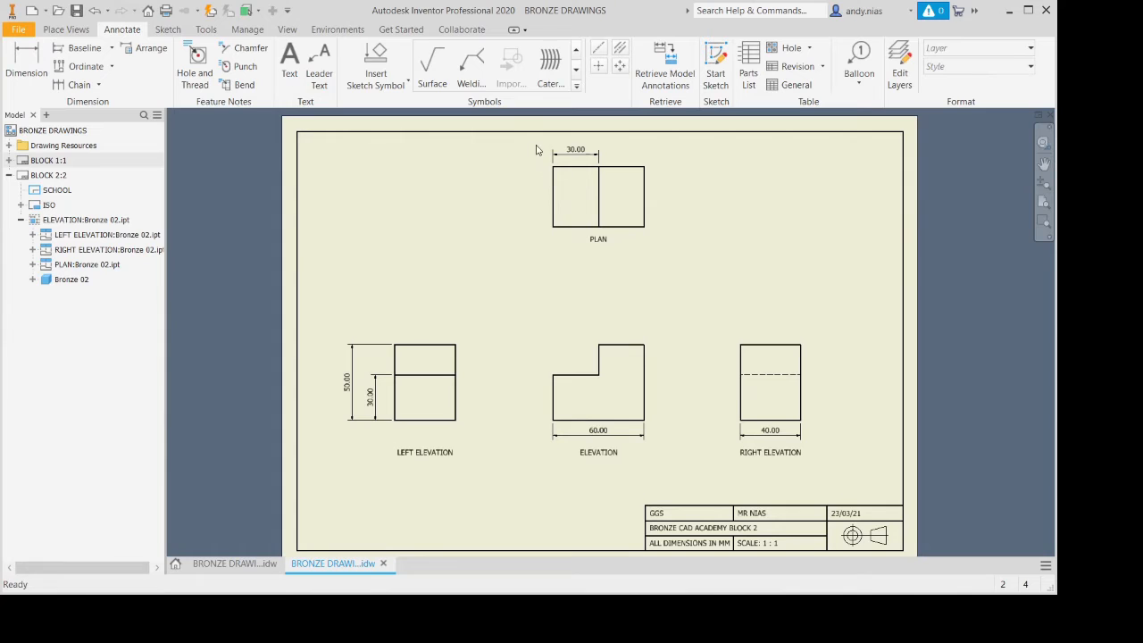
pyautogui.moveTo(579, 161); pyautogui.dragTo(712, 294)
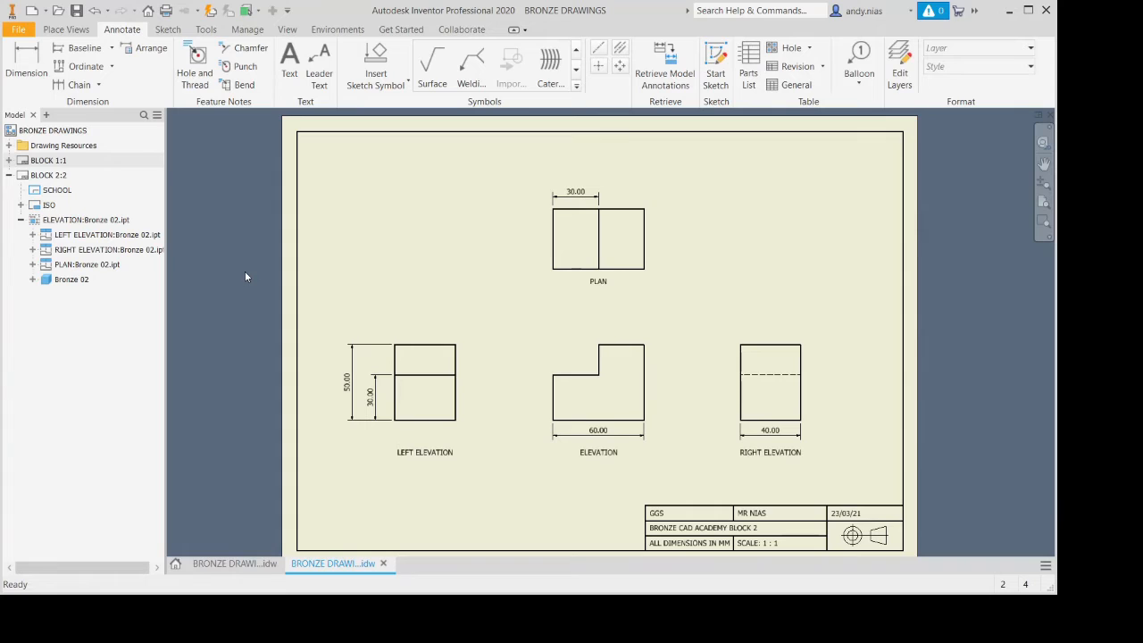
# Add a new sheet, completing its title block with the author's name, date 23/03/21 and course and project BRONZE CAD ACADEMY BLOCK 3.
pyautogui.click(9, 176)
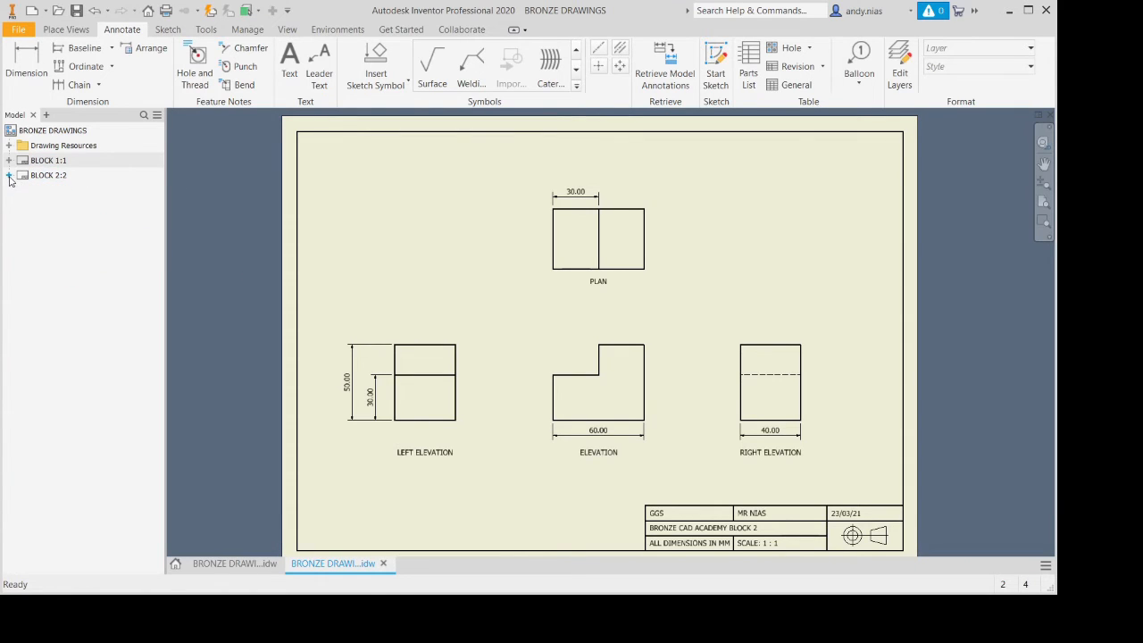
pyautogui.click(58, 31)
pyautogui.click(588, 59)
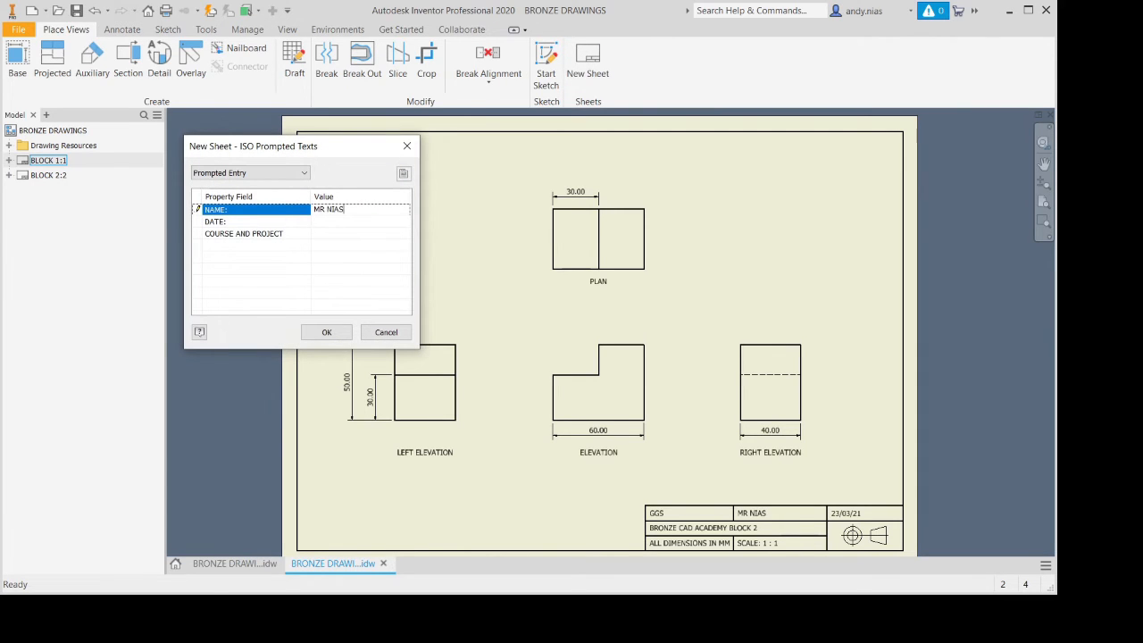
pyautogui.click(351, 220)
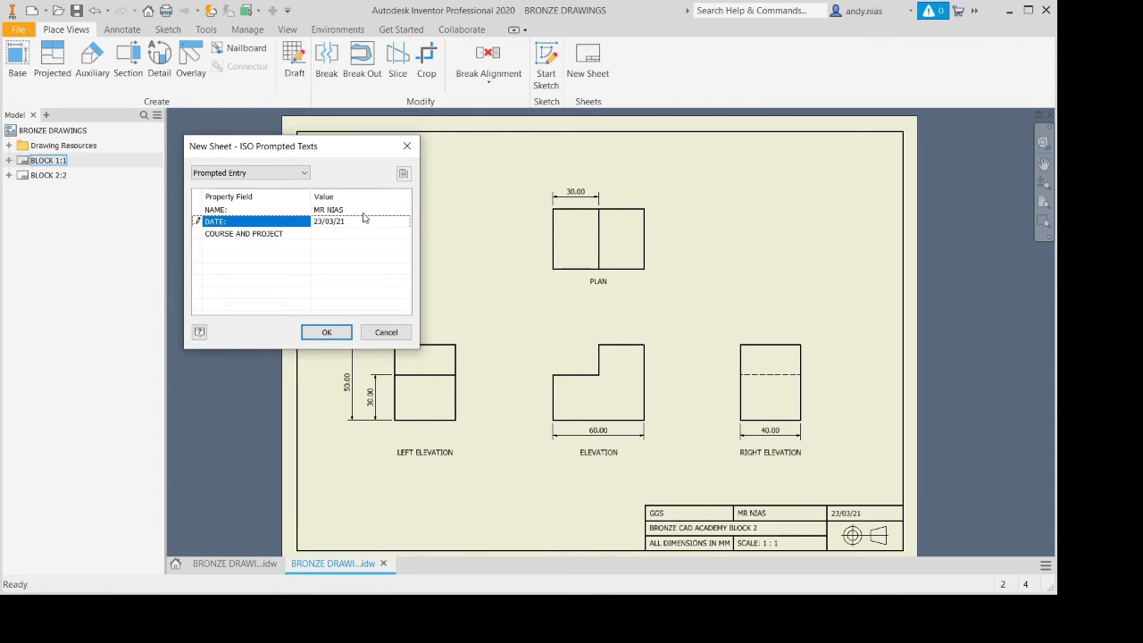
pyautogui.click(378, 235)
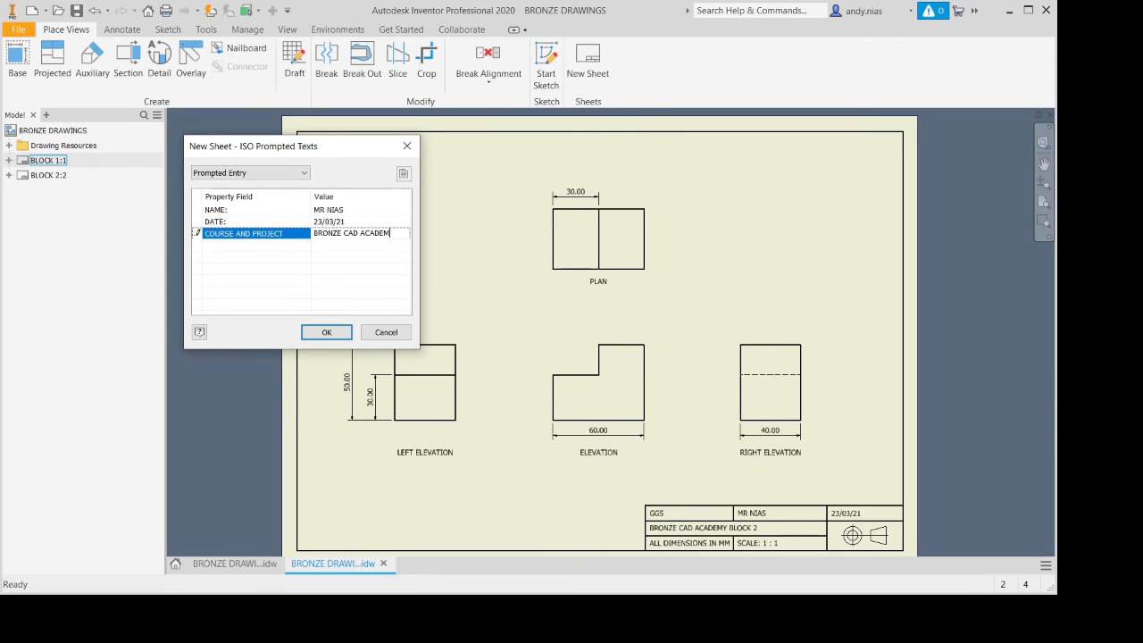
pyautogui.write('BRONZE CAD ACADEMY BLOCK')
pyautogui.write(' 3')
pyautogui.click(339, 332)
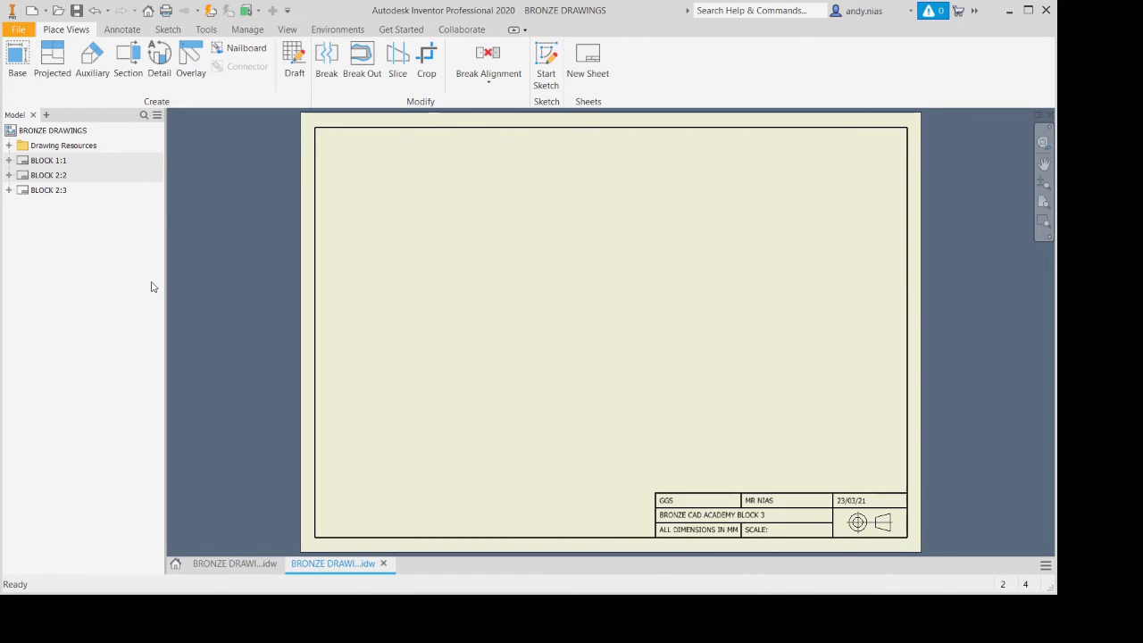
# Start a 1:1 front base view of Bronze 03 and add projected views on both sides and above it.
pyautogui.click(15, 73)
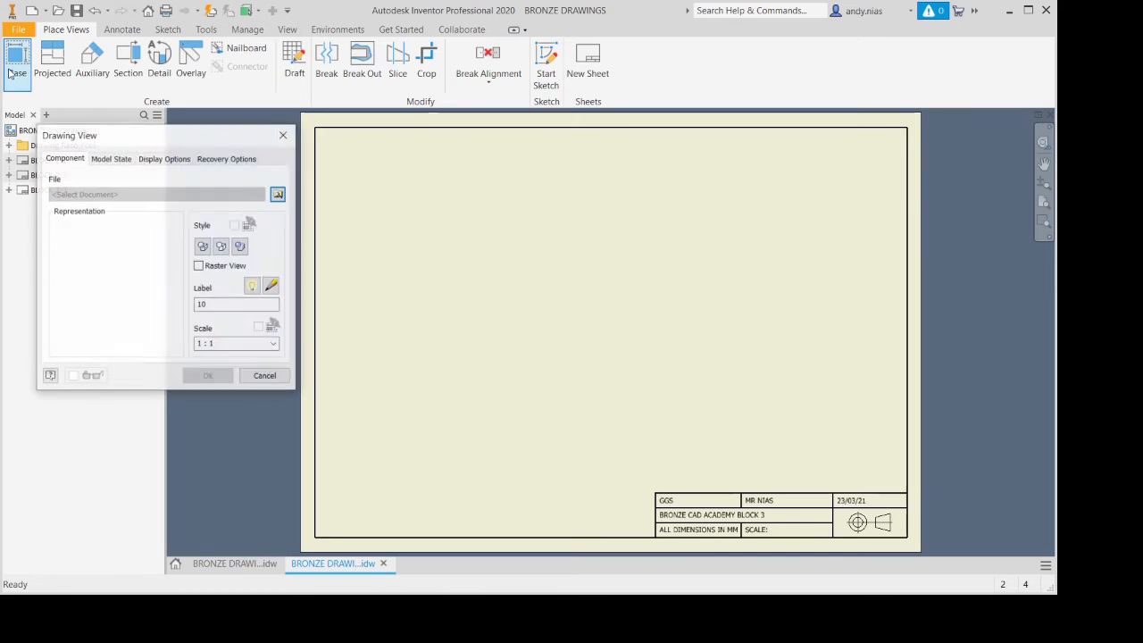
pyautogui.click(282, 196)
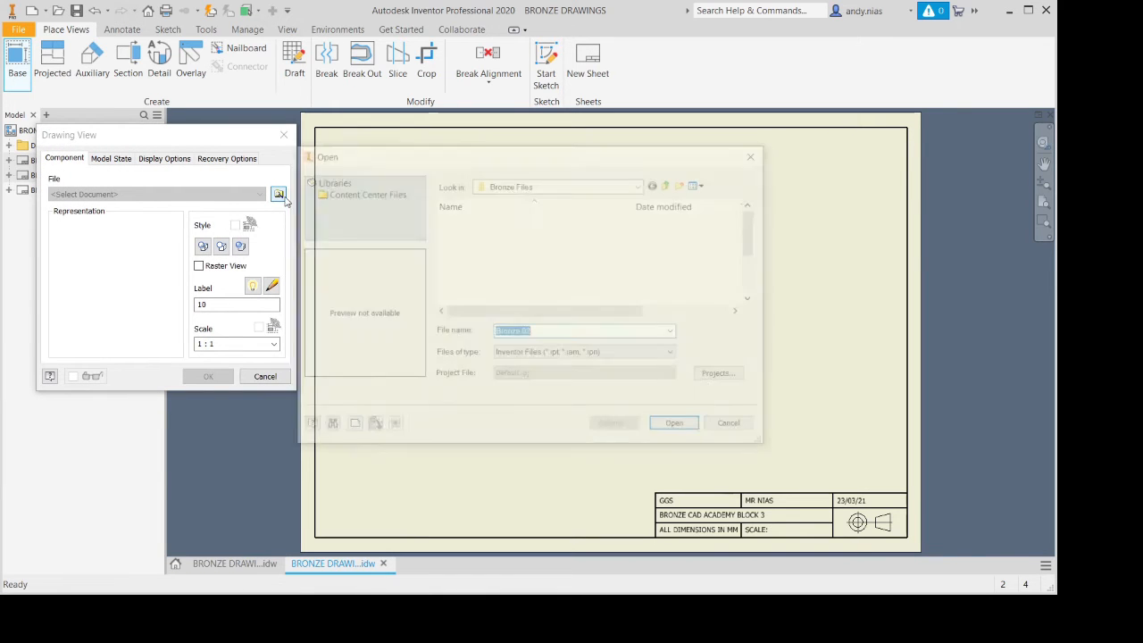
pyautogui.click(508, 262)
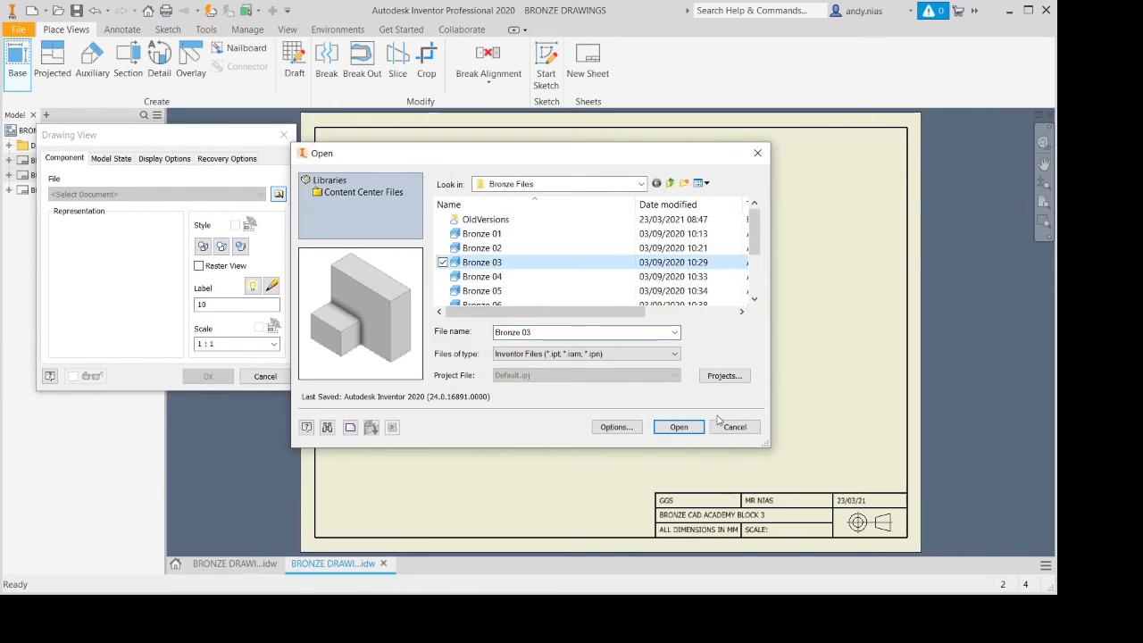
pyautogui.click(695, 428)
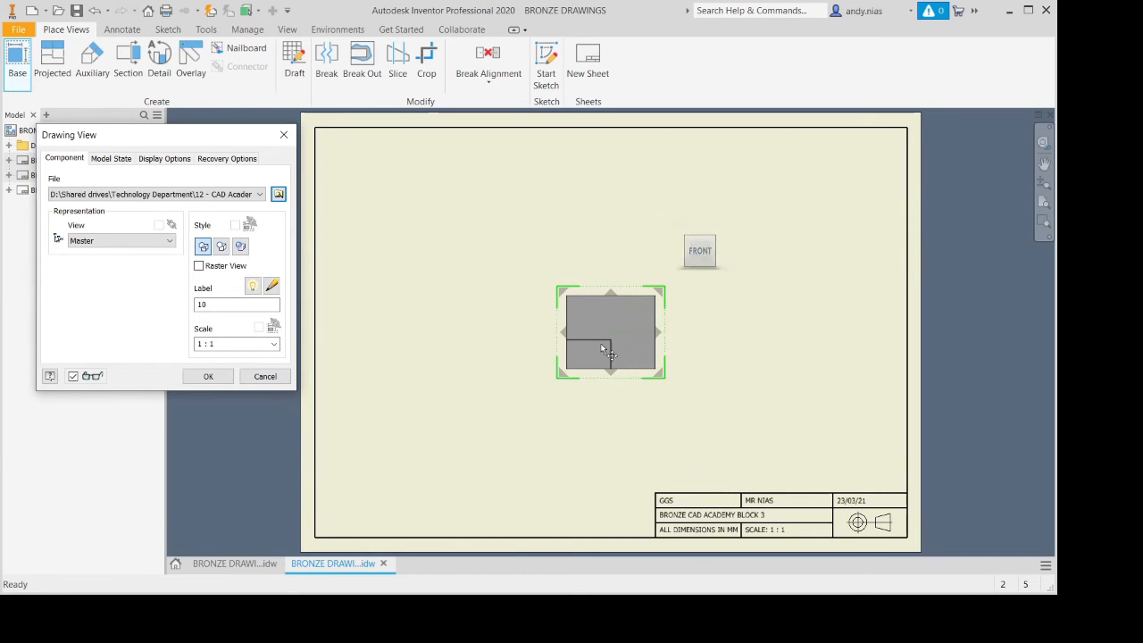
pyautogui.click(770, 333)
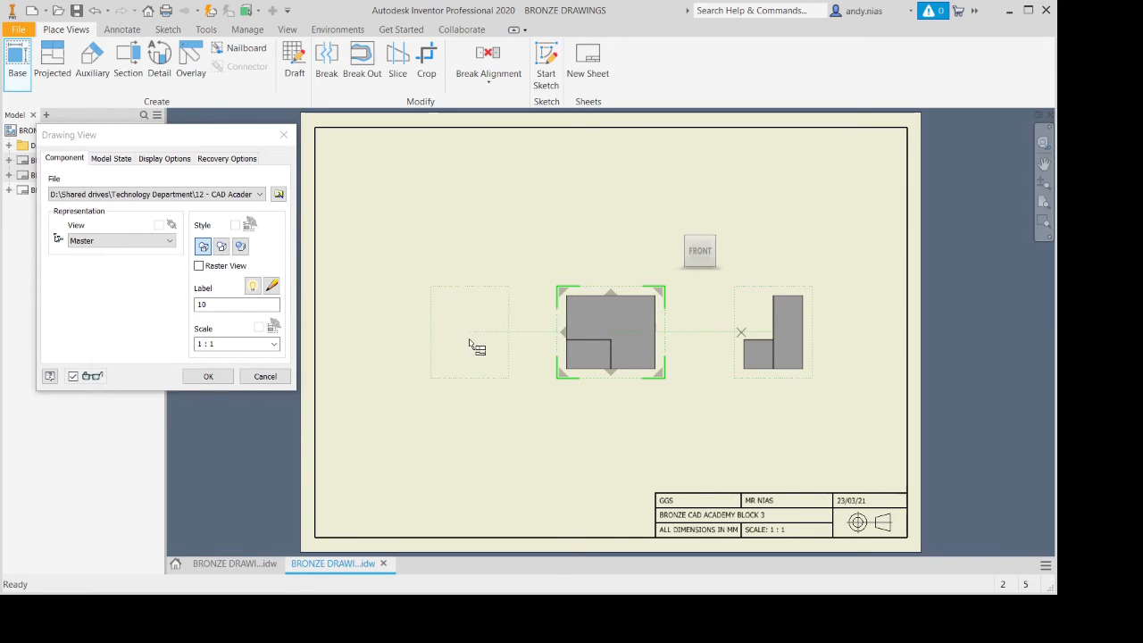
pyautogui.click(440, 340)
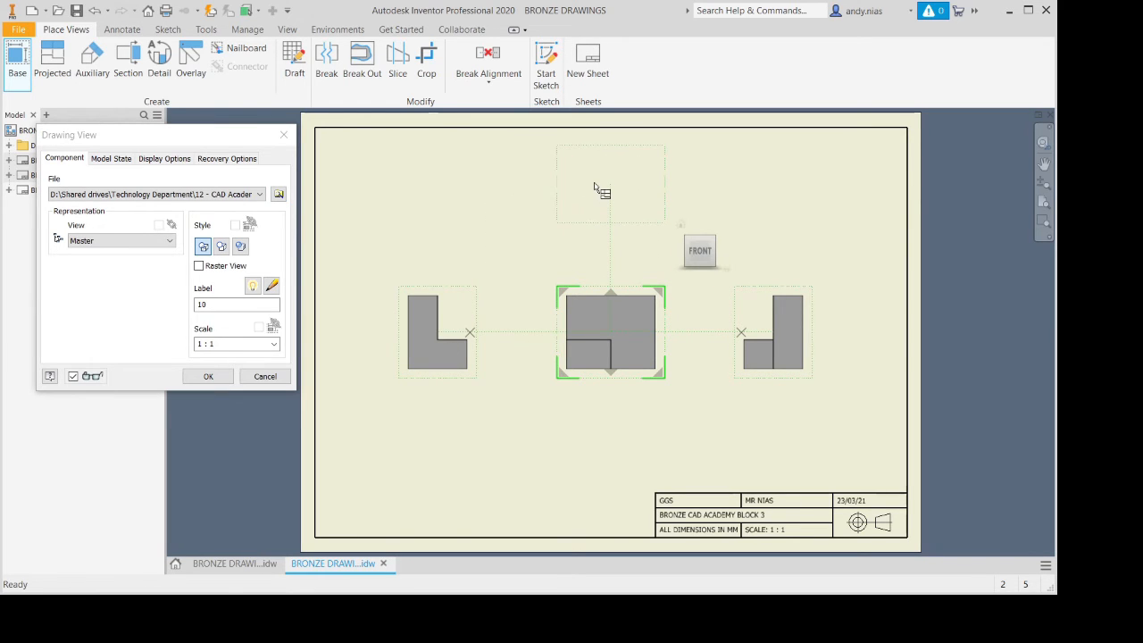
pyautogui.click(595, 188)
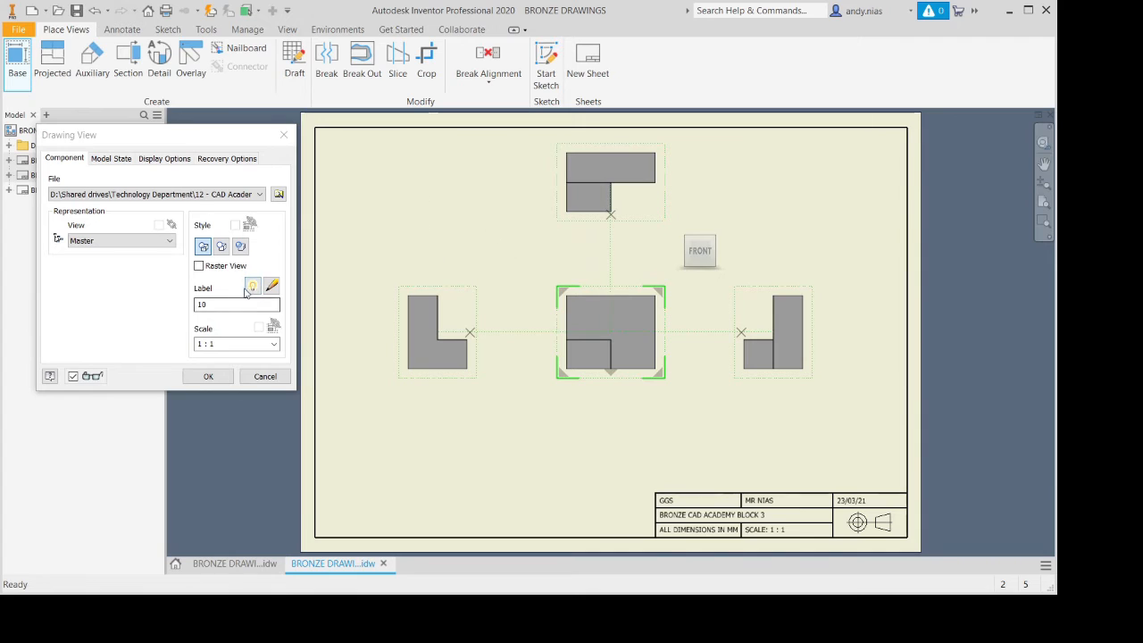
# Label the base view ELEVATION, create the views, and move the row of elevations and the plan view down the sheet.
pyautogui.doubleClick(221, 306)
pyautogui.write('ELEVATION')
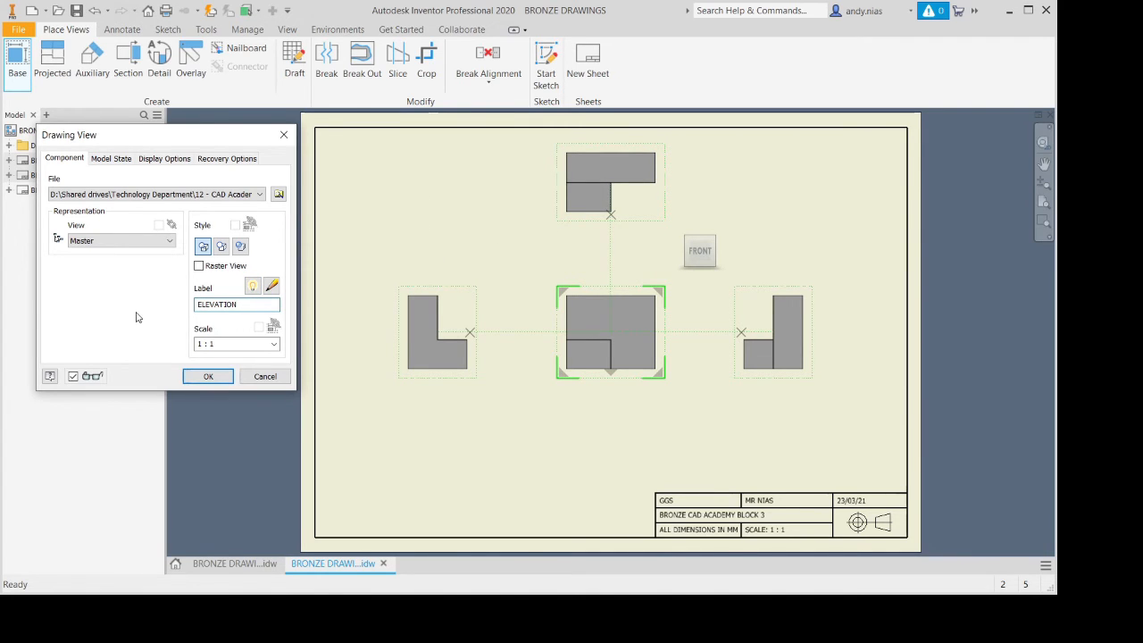
pyautogui.click(205, 376)
pyautogui.moveTo(643, 388); pyautogui.dragTo(649, 417)
pyautogui.moveTo(641, 214); pyautogui.dragTo(637, 237)
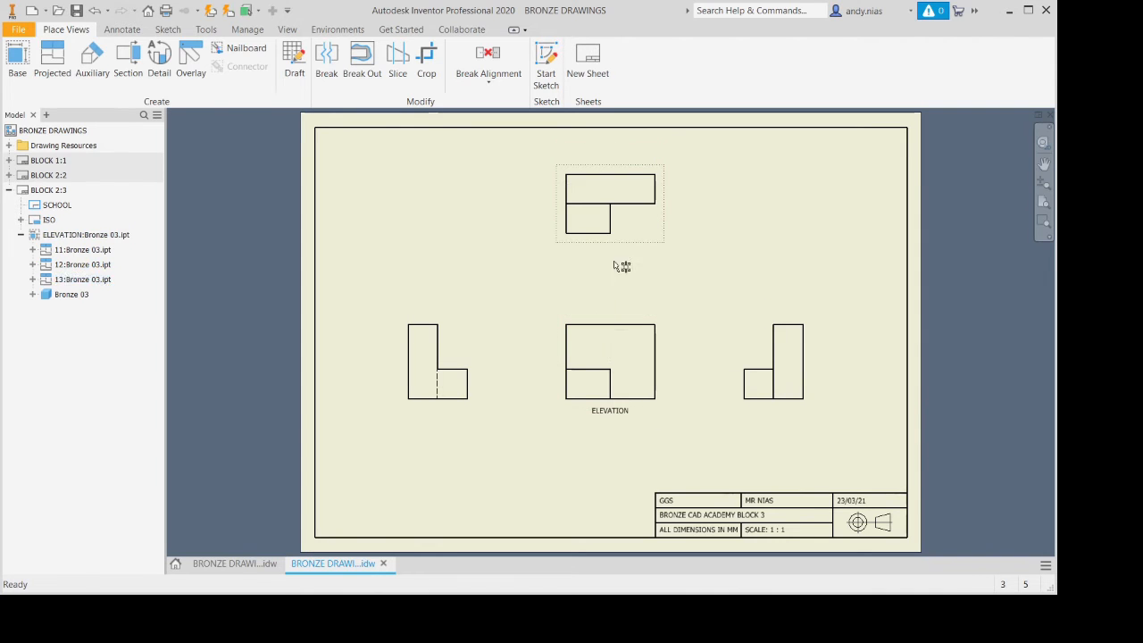
# Show the label of the view left of the central elevation and set it to LEFT ELEVATION.
pyautogui.click(453, 355)
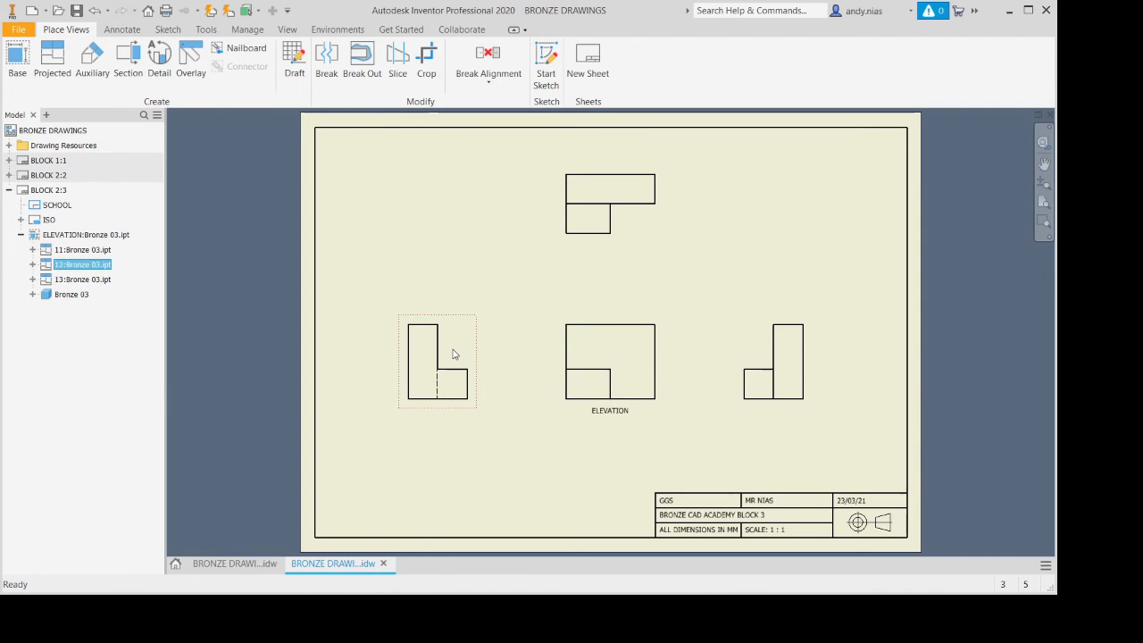
pyautogui.doubleClick(453, 355)
pyautogui.click(251, 288)
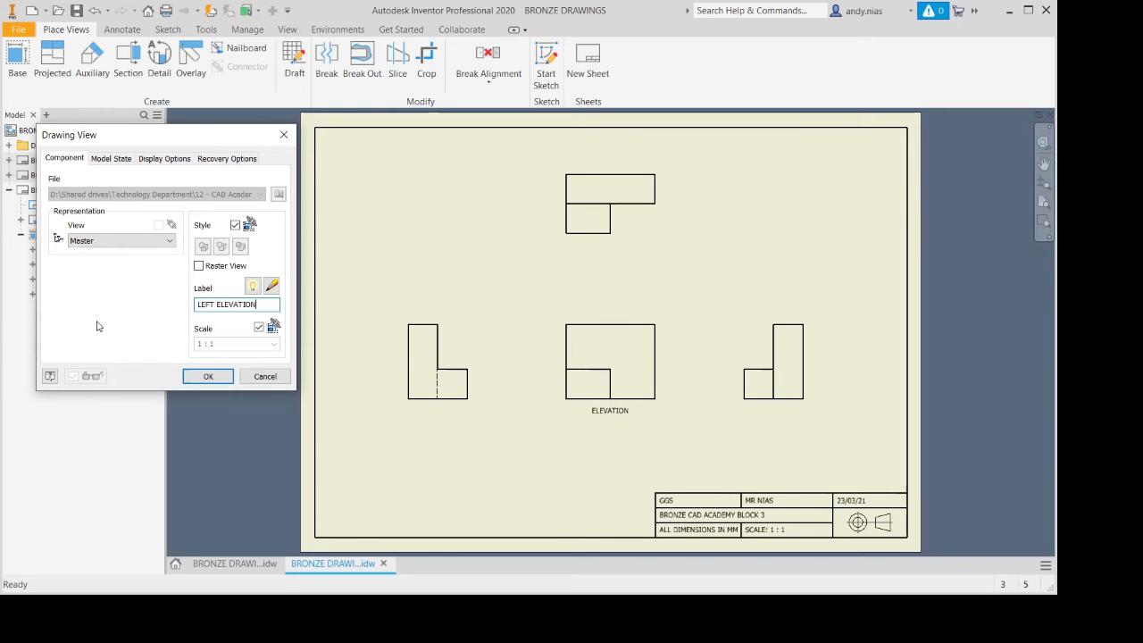
pyautogui.click(205, 376)
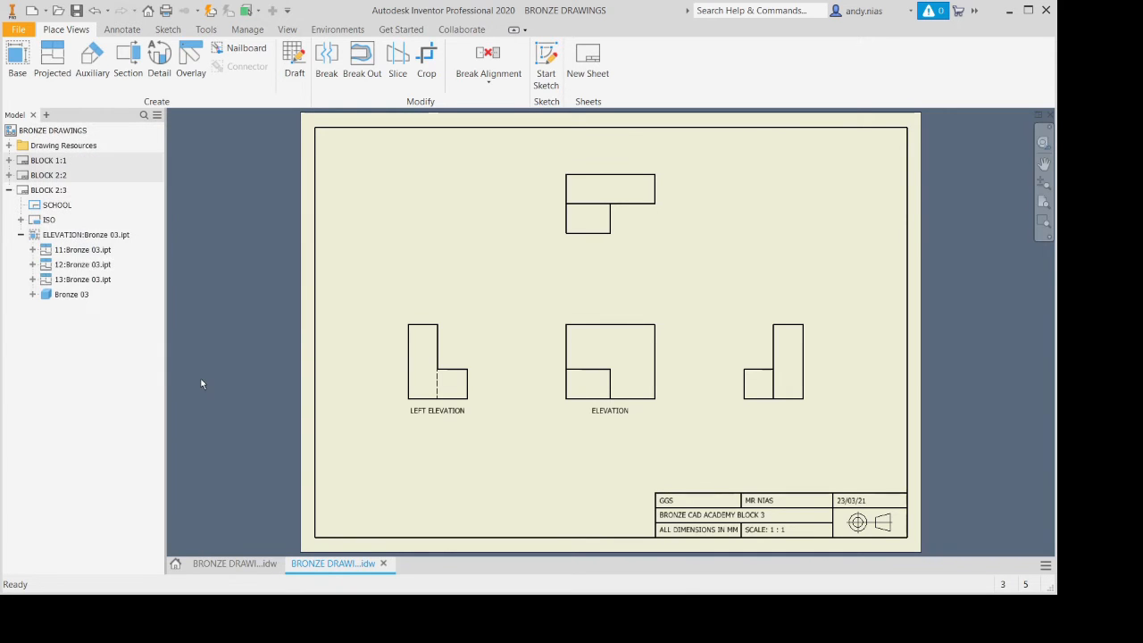
# Show the label of the view above the central elevation and set it to PLAN.
pyautogui.click(634, 230)
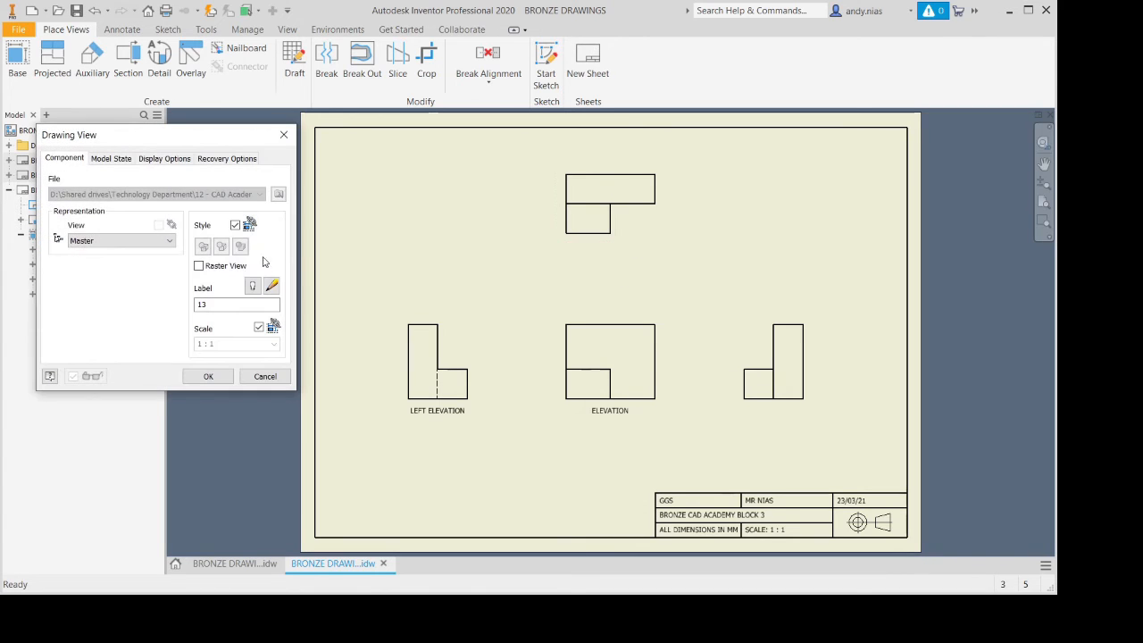
pyautogui.click(252, 288)
pyautogui.moveTo(245, 305); pyautogui.dragTo(173, 308)
pyautogui.write('PLAN')
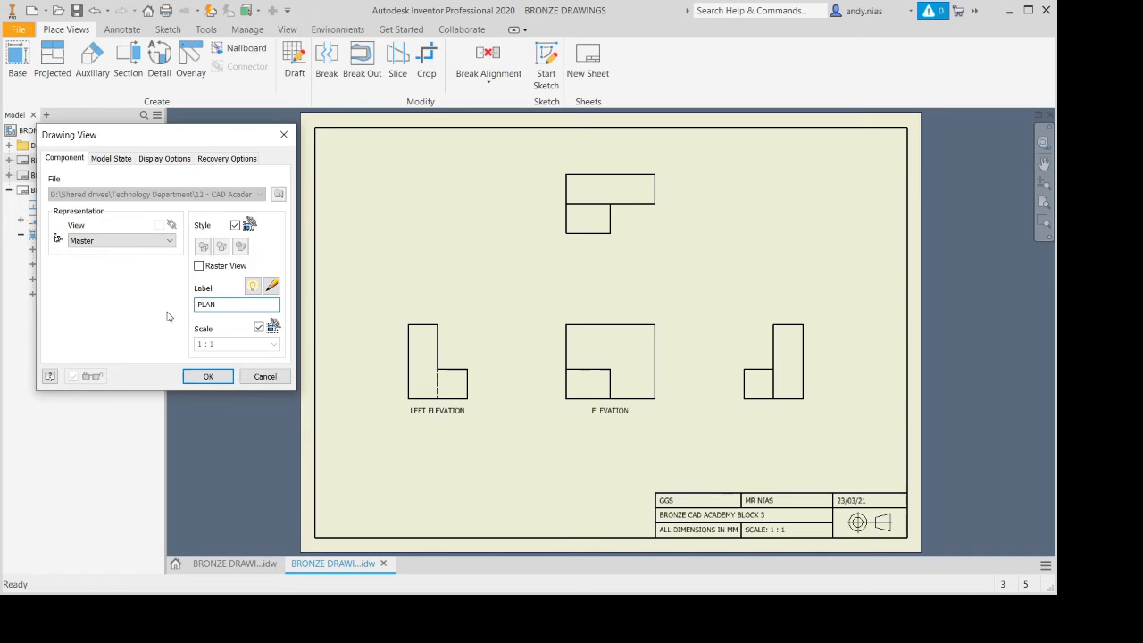
pyautogui.click(208, 376)
# Show the label of the view right of the central elevation and set it to RIGHT ELEVATION.
pyautogui.click(796, 393)
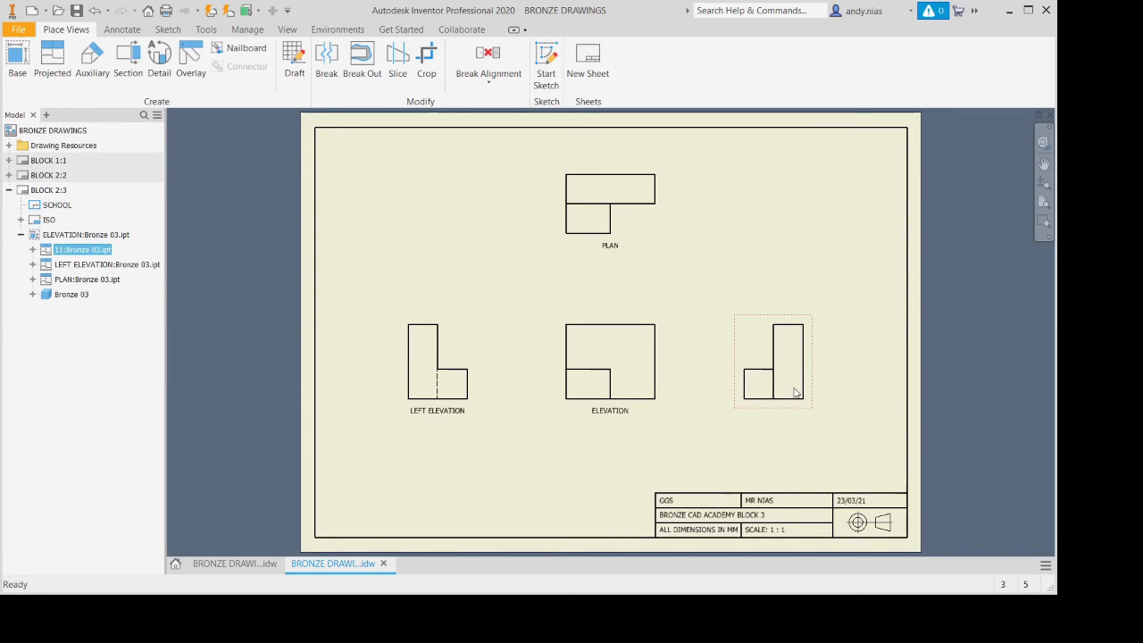
pyautogui.doubleClick(796, 393)
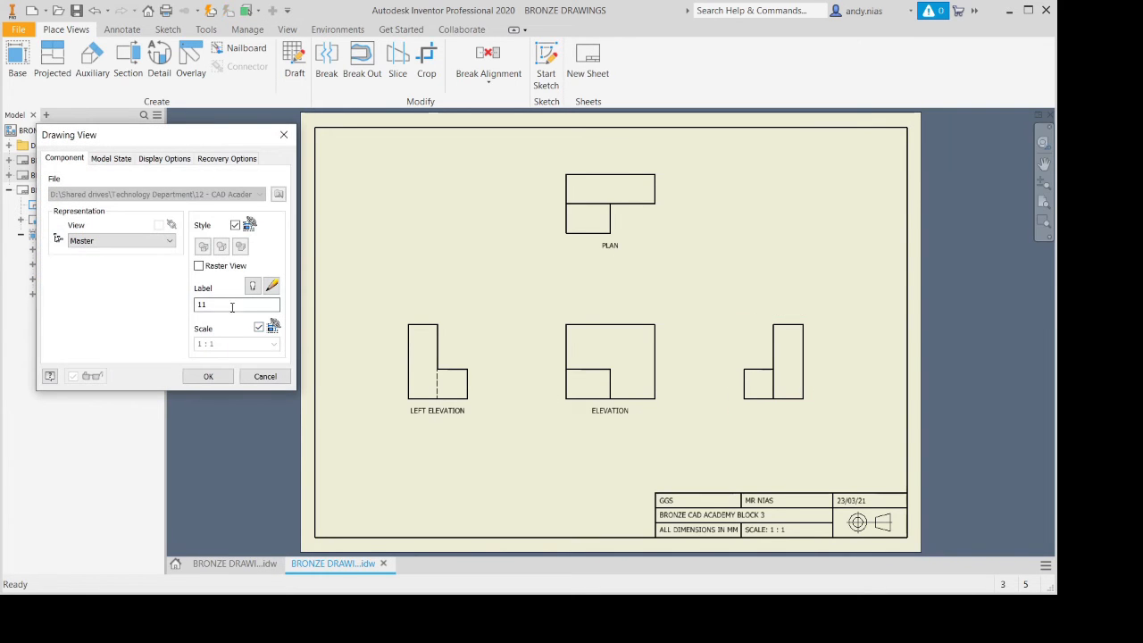
pyautogui.write('RIGHT ELEVATION')
pyautogui.click(205, 376)
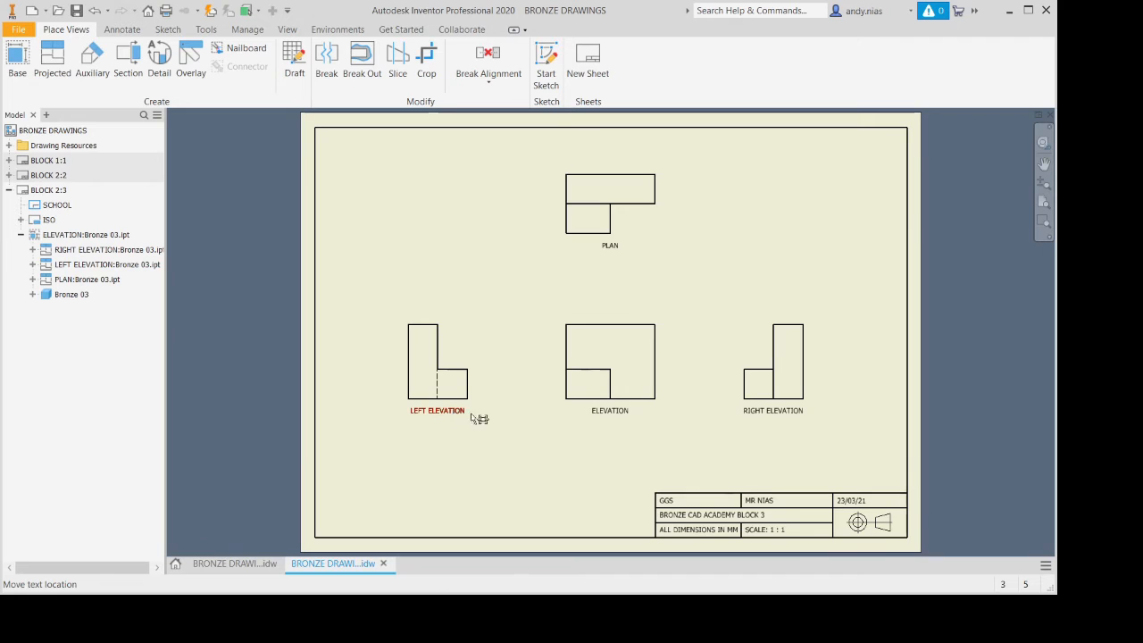
# Move the labels of the three elevations down together to leave room for dimensions beneath the views.
pyautogui.keyDown('ctrl'); pyautogui.click(598, 414); pyautogui.keyUp('ctrl')
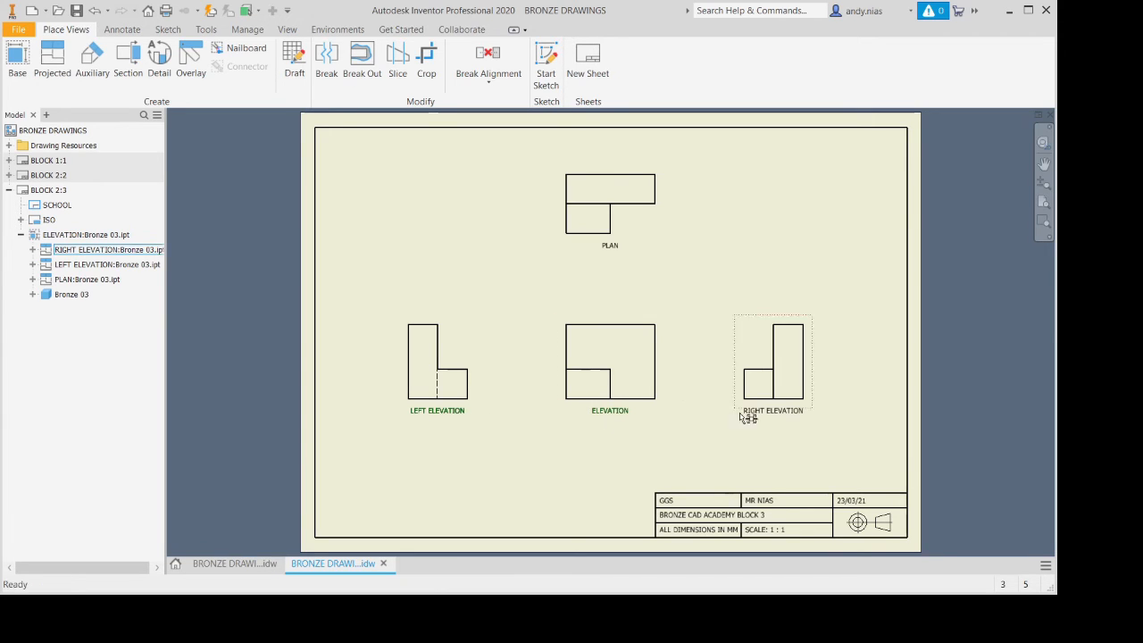
pyautogui.keyDown('ctrl'); pyautogui.click(755, 412); pyautogui.keyUp('ctrl')
pyautogui.moveTo(756, 413); pyautogui.dragTo(756, 440)
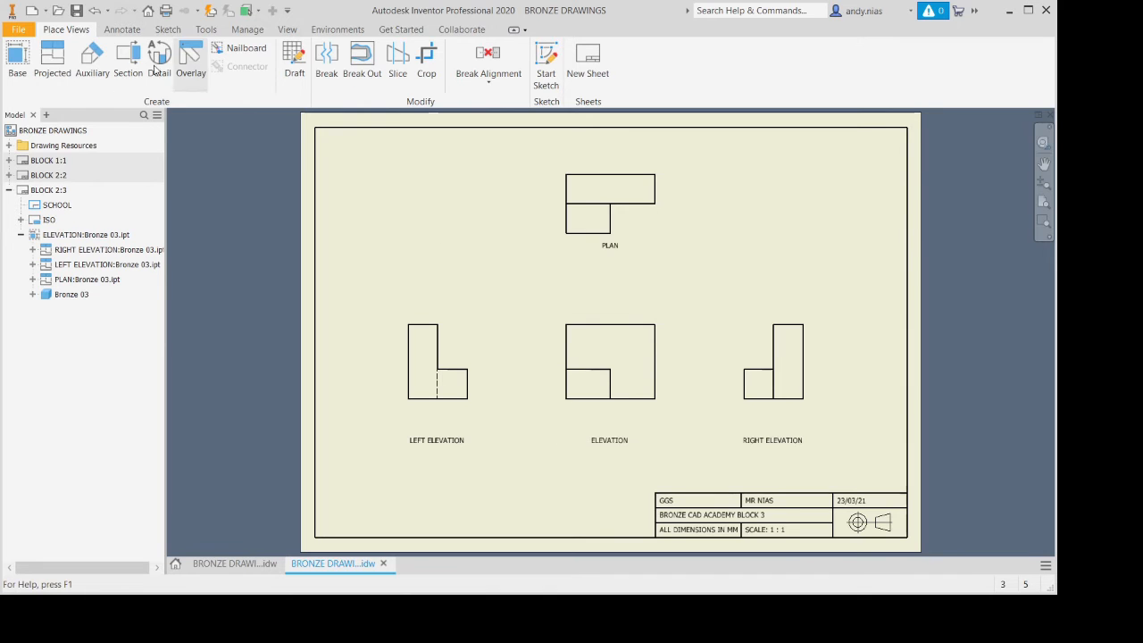
# Dimension the right elevation's overall height to the right of the view and the plan's overall width above it.
pyautogui.click(121, 30)
pyautogui.click(31, 61)
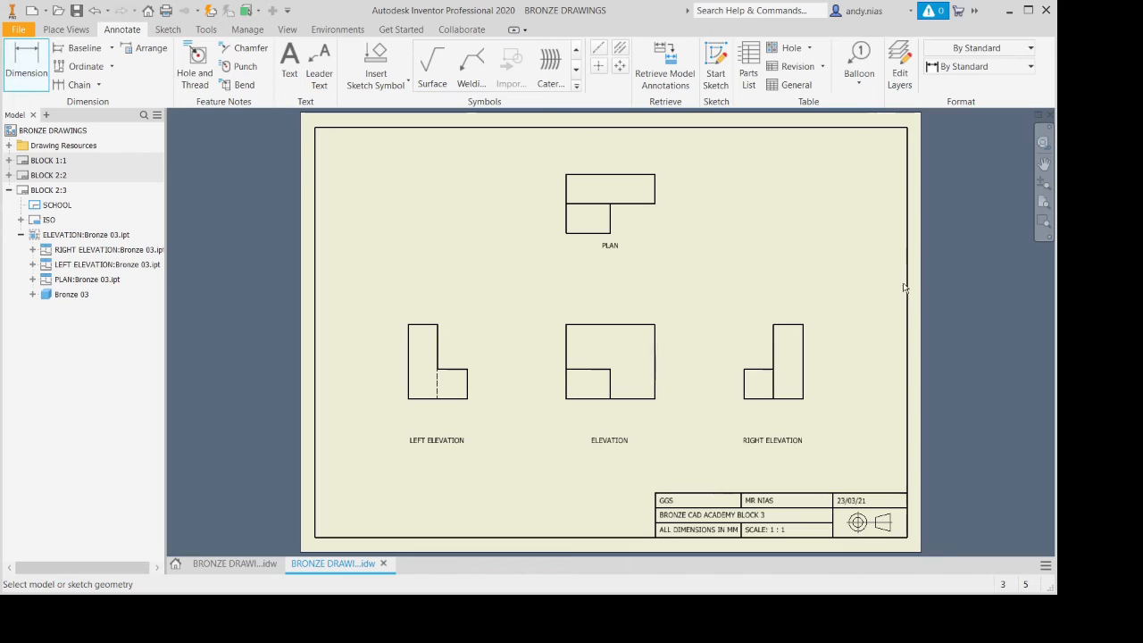
pyautogui.click(807, 335)
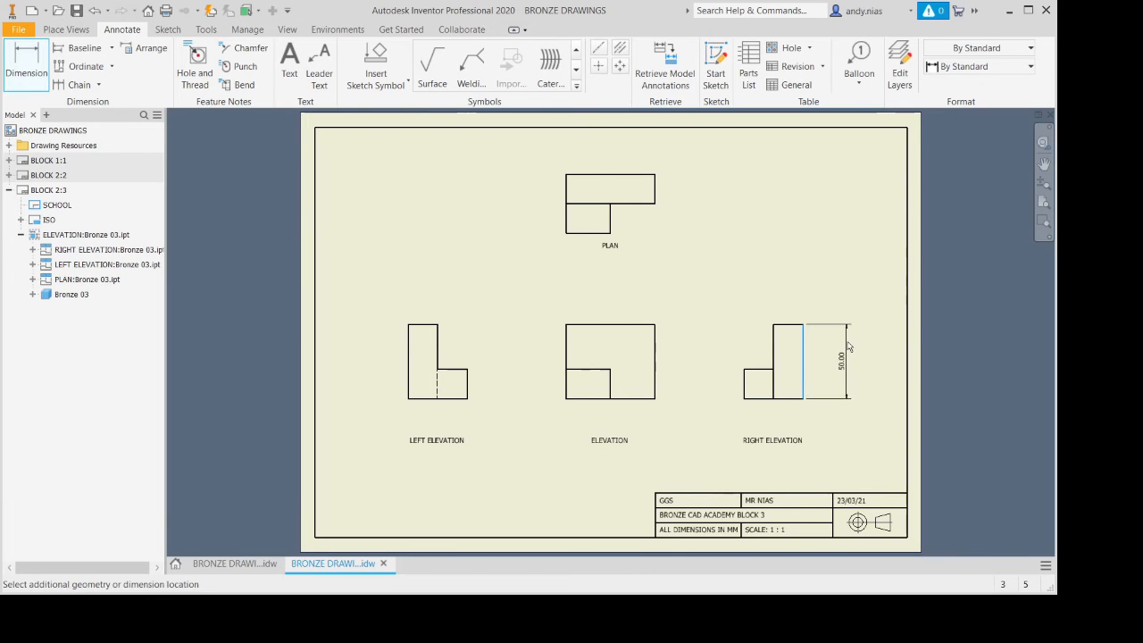
pyautogui.click(843, 346)
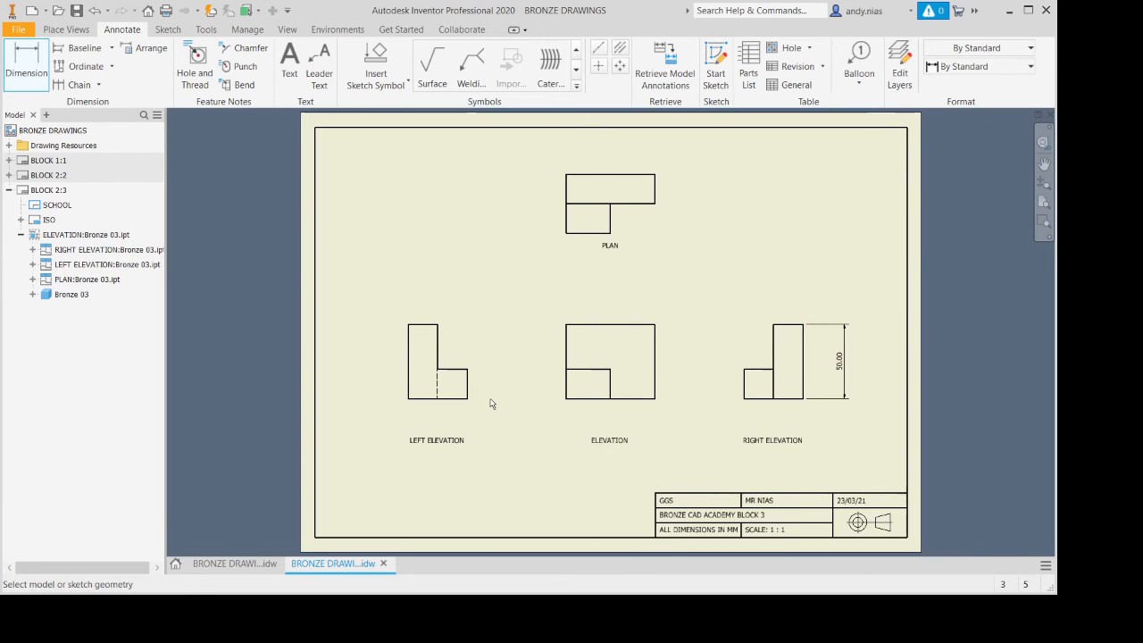
pyautogui.click(604, 175)
pyautogui.click(606, 162)
pyautogui.click(636, 399)
pyautogui.press('Escape')
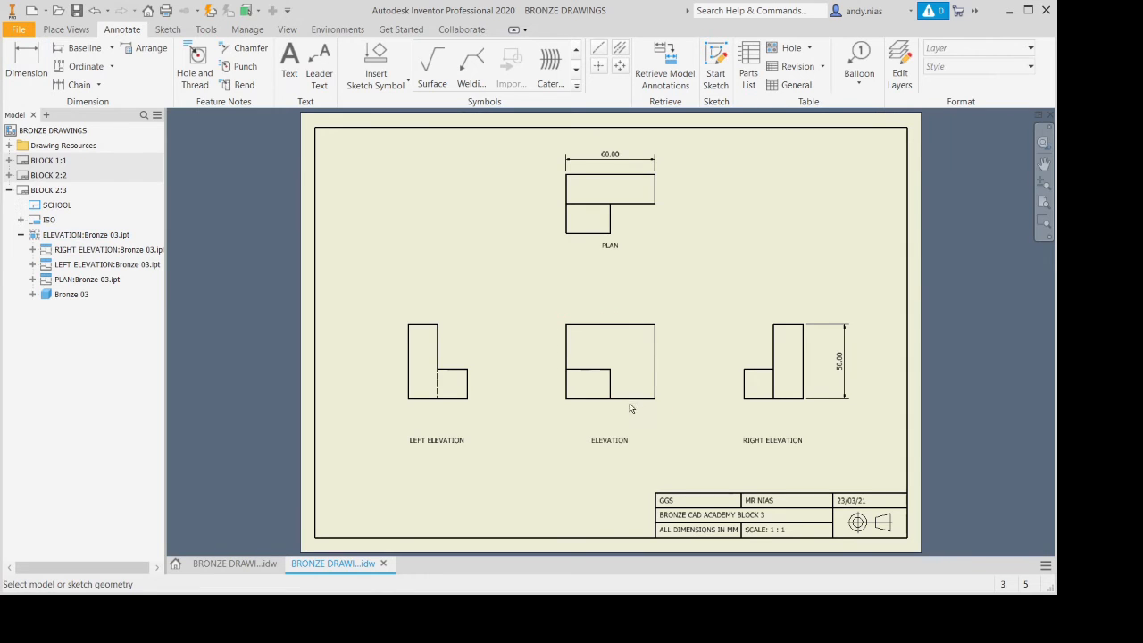
pyautogui.press('d')
pyautogui.click(573, 399)
pyautogui.press('Escape')
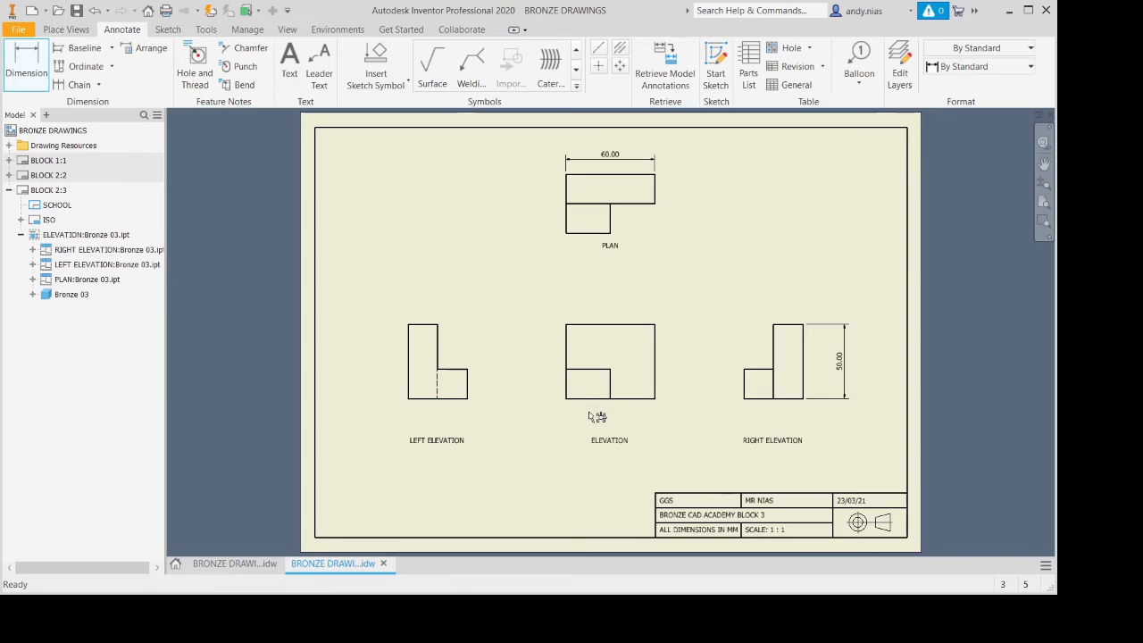
pyautogui.press('Escape')
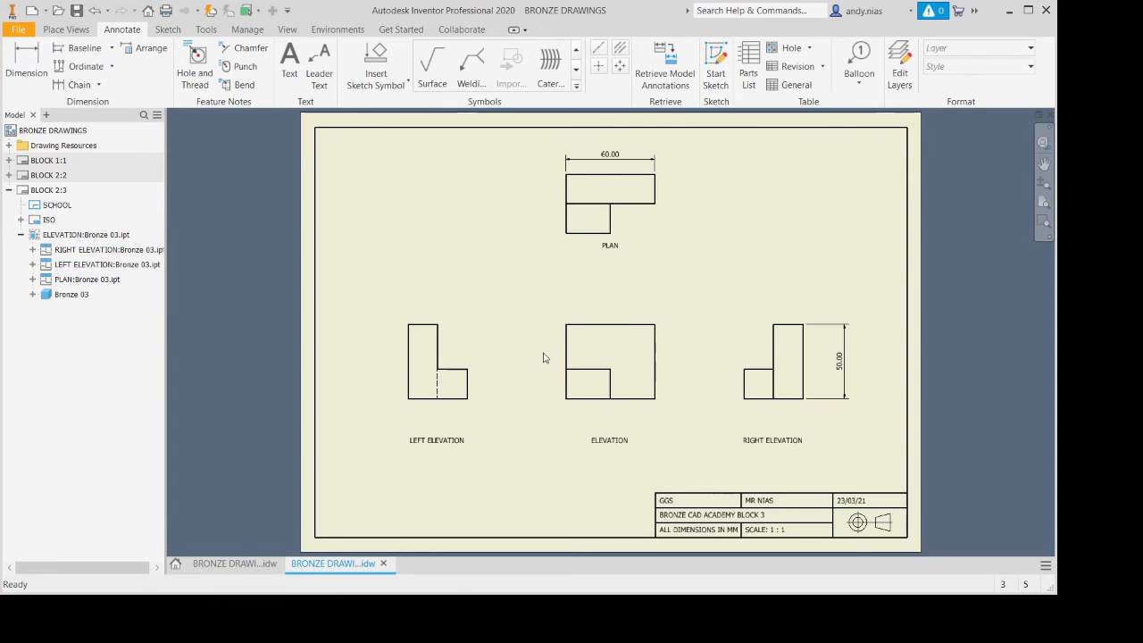
# Dimension the right elevation's overall width, placing the dimension between the view and its label.
pyautogui.press('d')
pyautogui.click(754, 398)
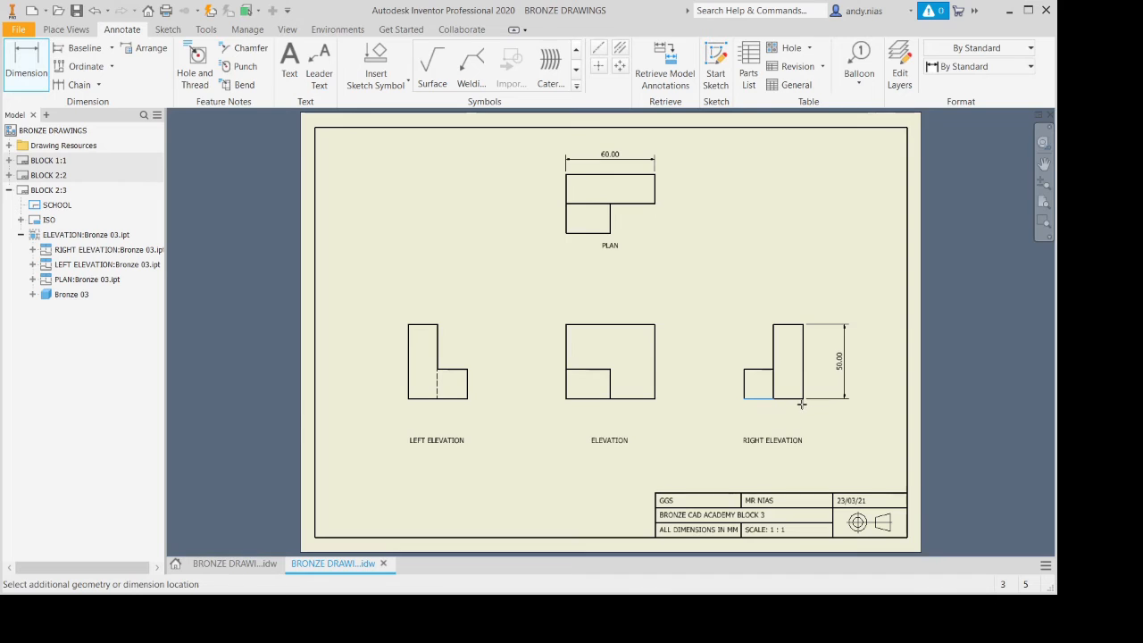
pyautogui.click(803, 399)
pyautogui.click(793, 418)
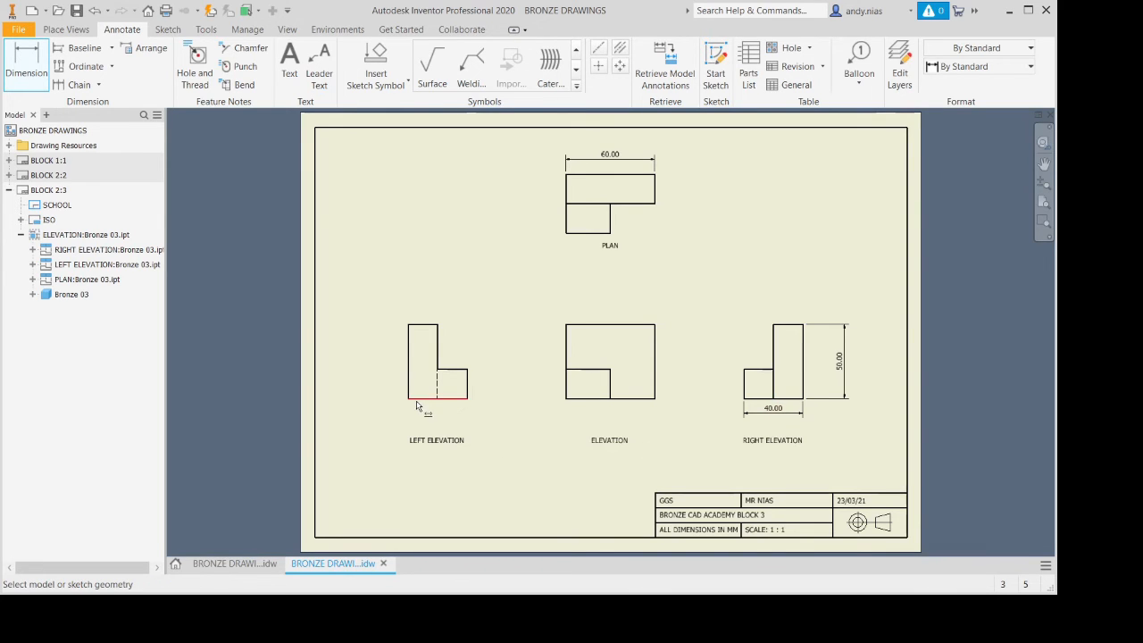
pyautogui.press('Escape')
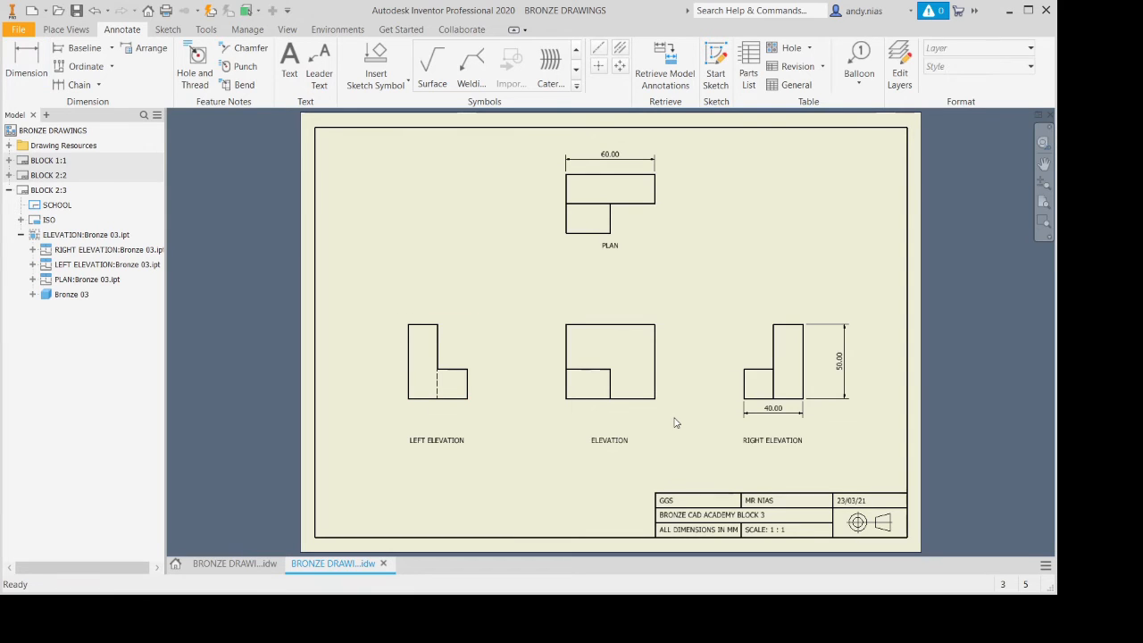
# Undo the three dimensions placed on the right elevation and the plan.
pyautogui.hotkey('ctrl', 'z')
pyautogui.hotkey('ctrl', 'z')
pyautogui.hotkey('ctrl', 'z')
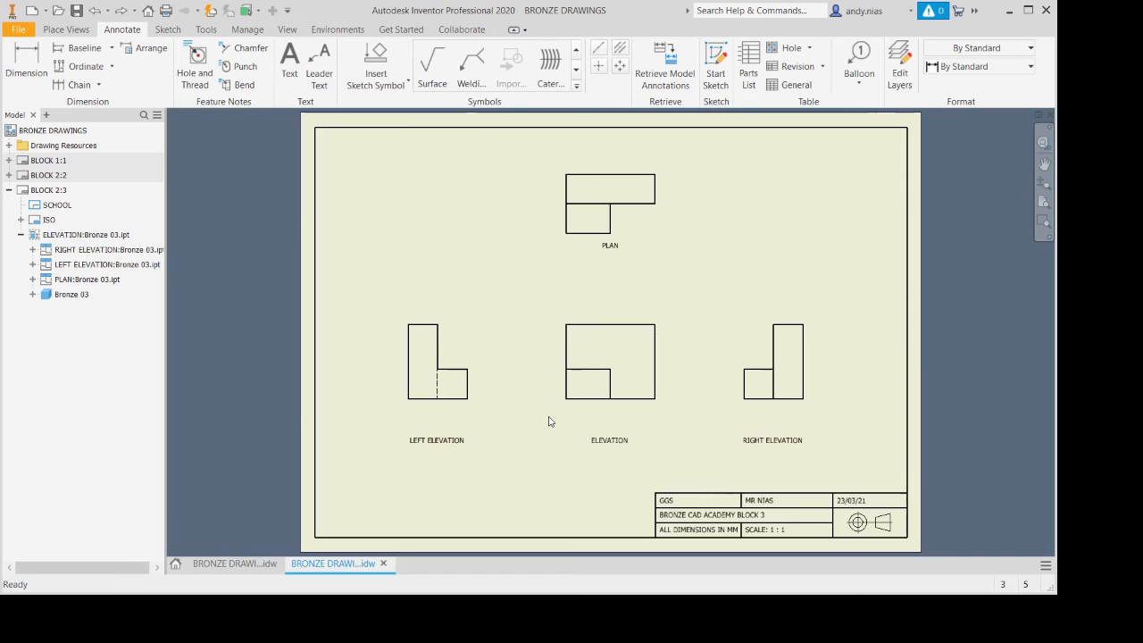
# Dimension the right elevation's overall height, placing the dimension close to the view's right side.
pyautogui.press('d')
pyautogui.click(804, 390)
pyautogui.click(828, 375)
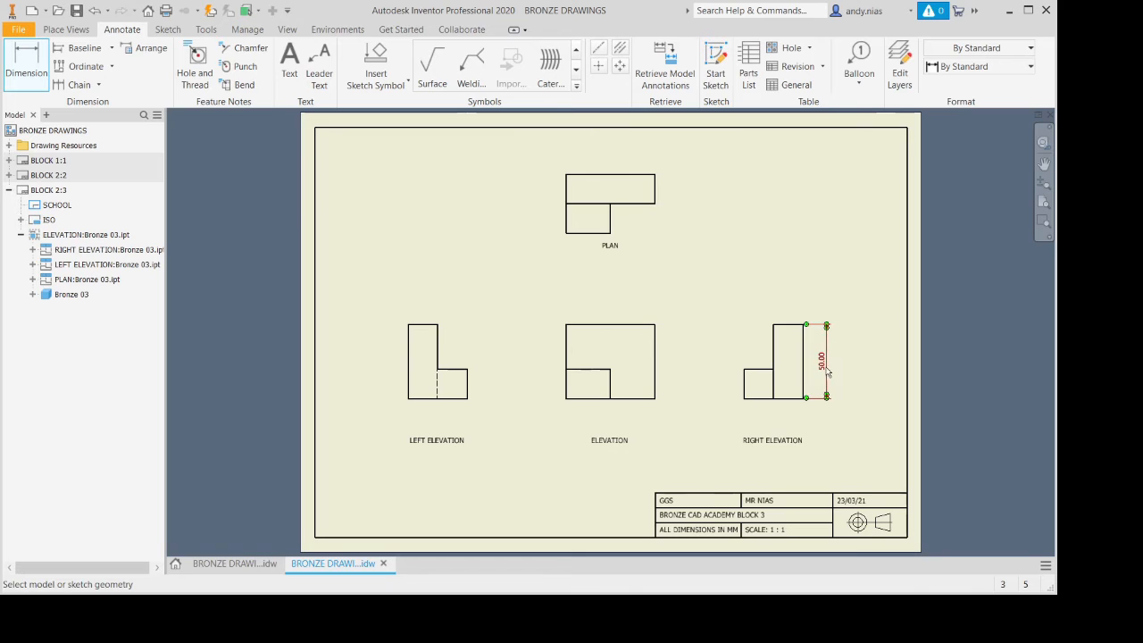
# Dimension the plan's overall width above the view and the left elevation's overall width below its view.
pyautogui.click(645, 180)
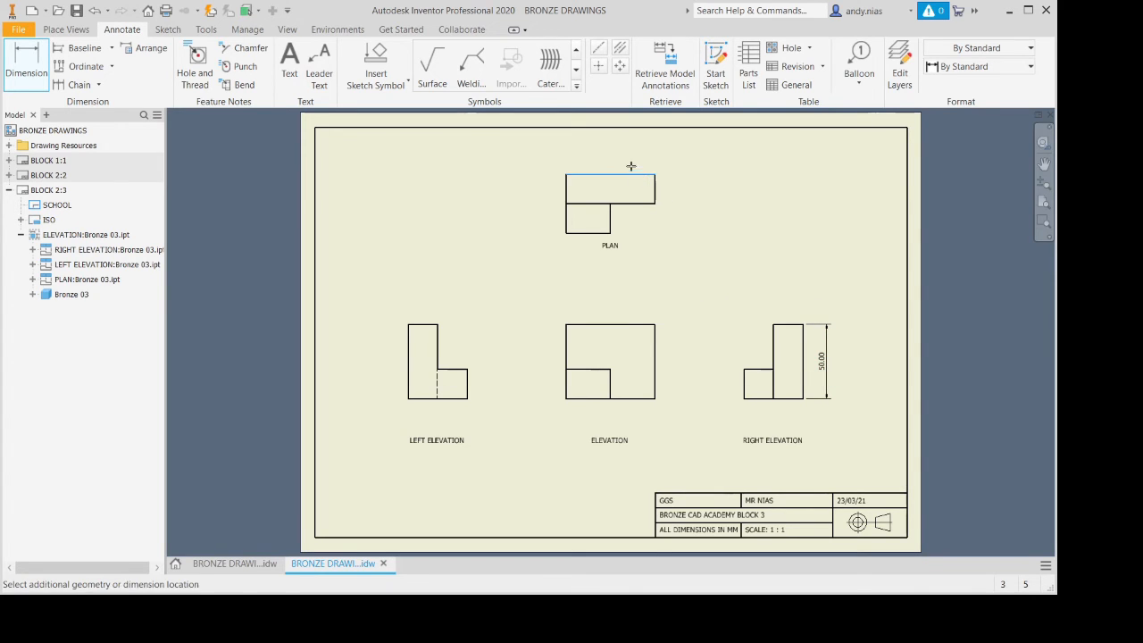
pyautogui.click(625, 163)
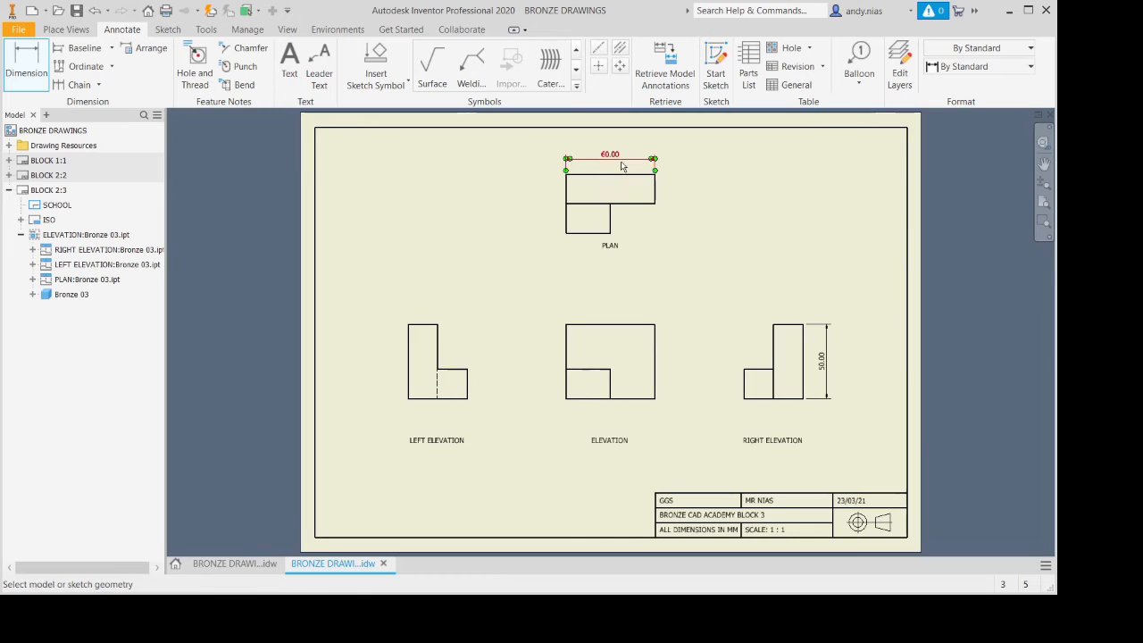
pyautogui.click(444, 399)
pyautogui.click(444, 422)
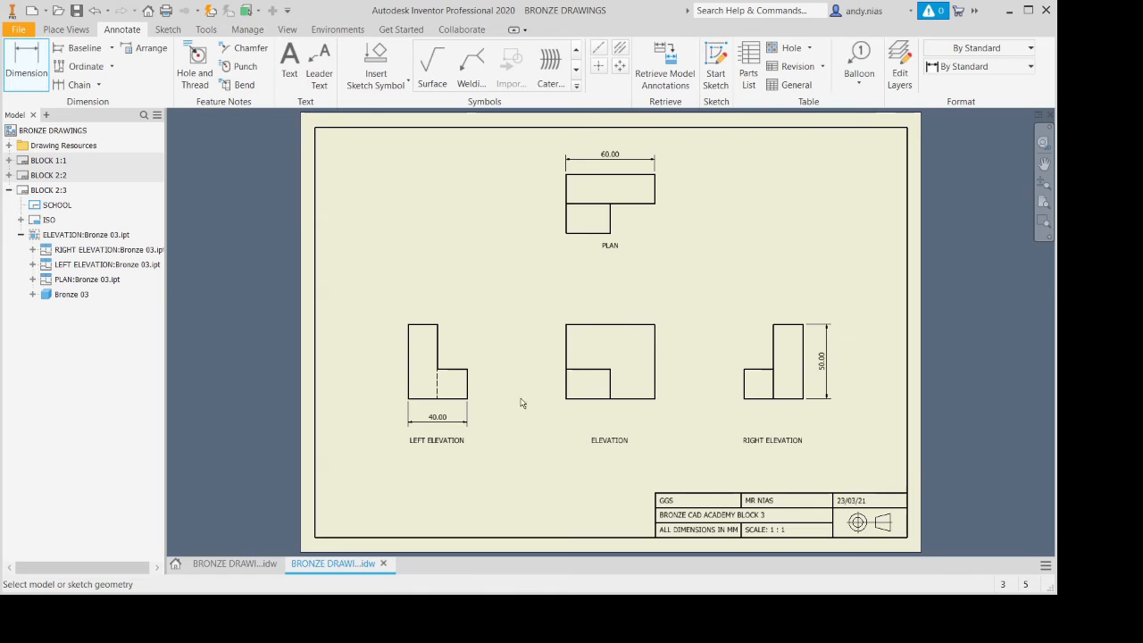
# Try to dimension the right elevation's base width, placing the dimension between the view and its label.
pyautogui.click(747, 399)
pyautogui.click(774, 422)
pyautogui.press('Escape')
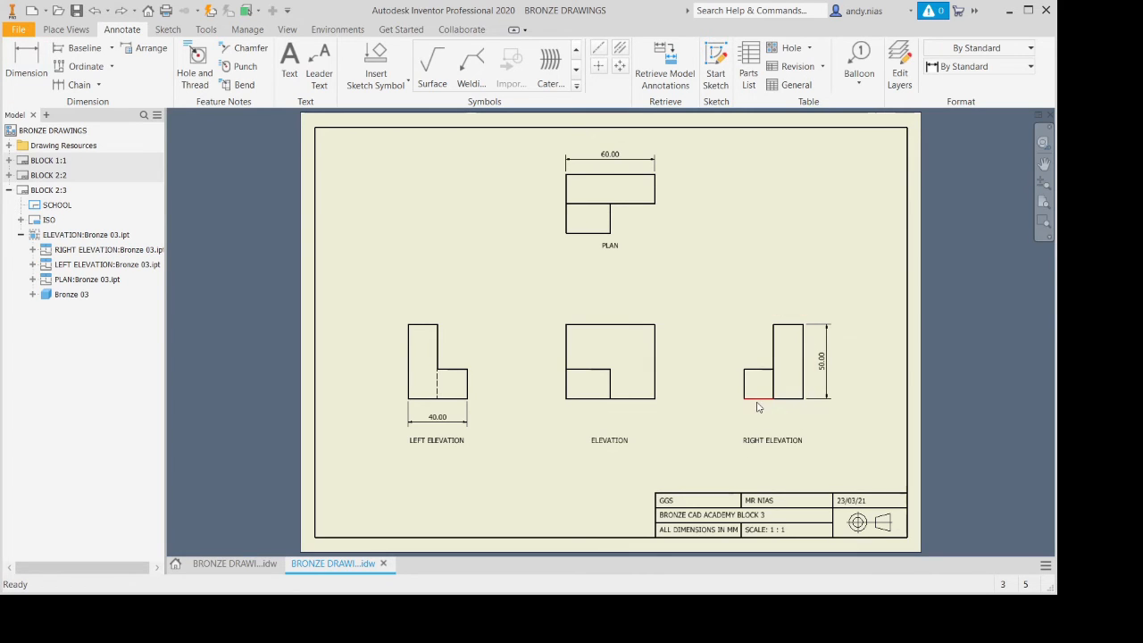
# Dimension the depth of the plan's smaller front block to the left of the view.
pyautogui.press('d')
pyautogui.click(565, 223)
pyautogui.click(535, 198)
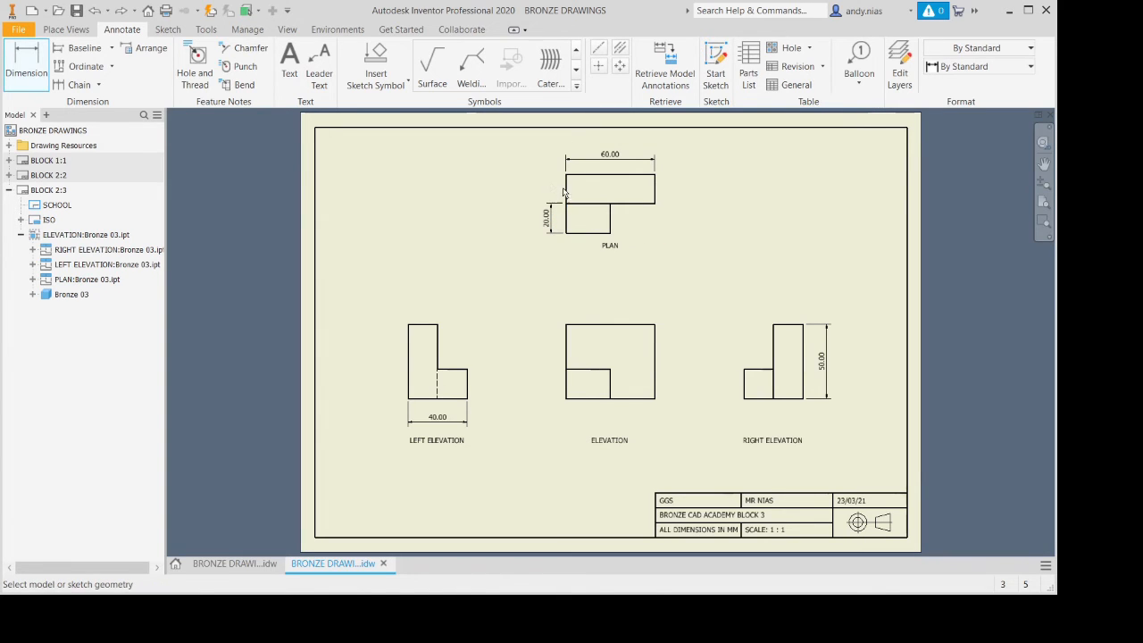
pyautogui.click(566, 189)
pyautogui.click(546, 189)
pyautogui.press('Escape')
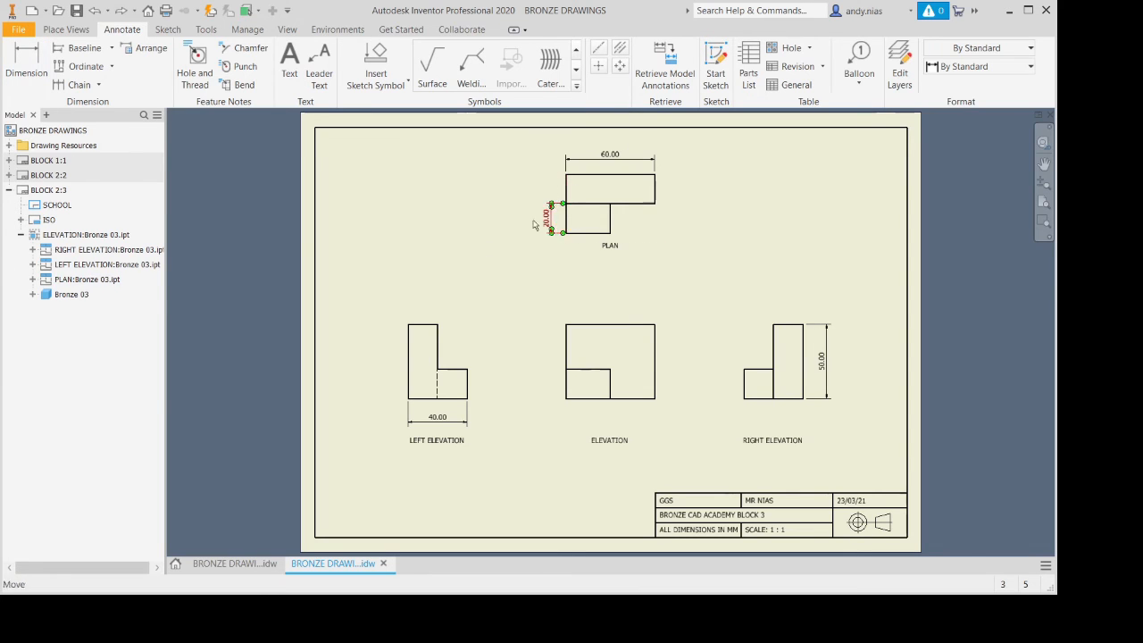
# Dimension the height of the small front block to the left of the elevation.
pyautogui.press('d')
pyautogui.click(567, 384)
pyautogui.click(547, 382)
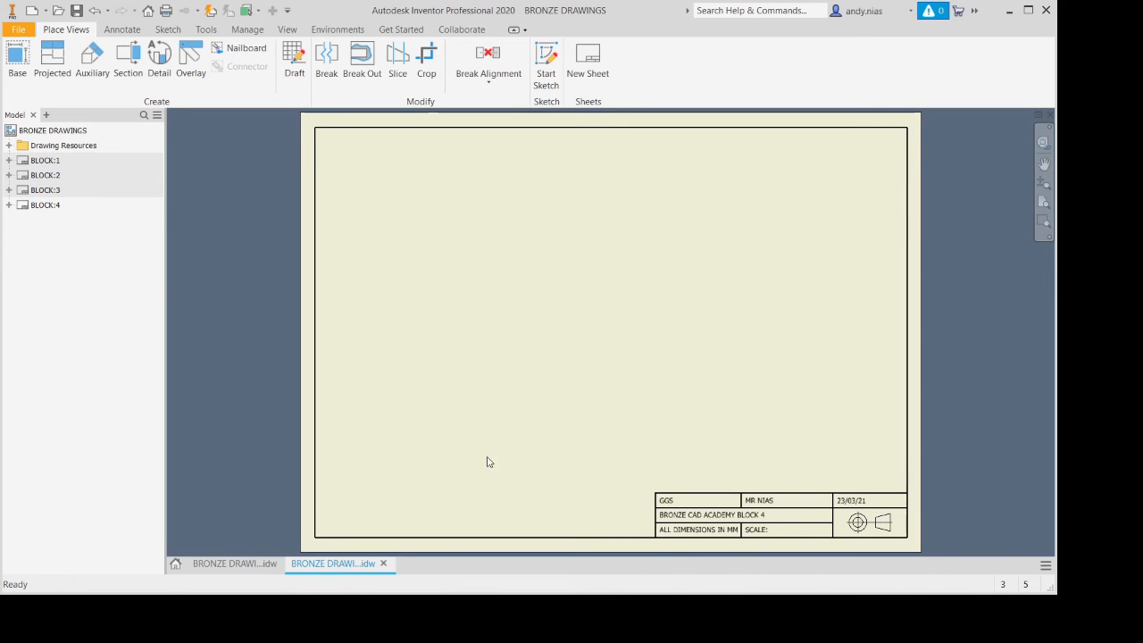
# Start a base view on the Block 4 sheet using the Bronze 04 part.
pyautogui.click(25, 67)
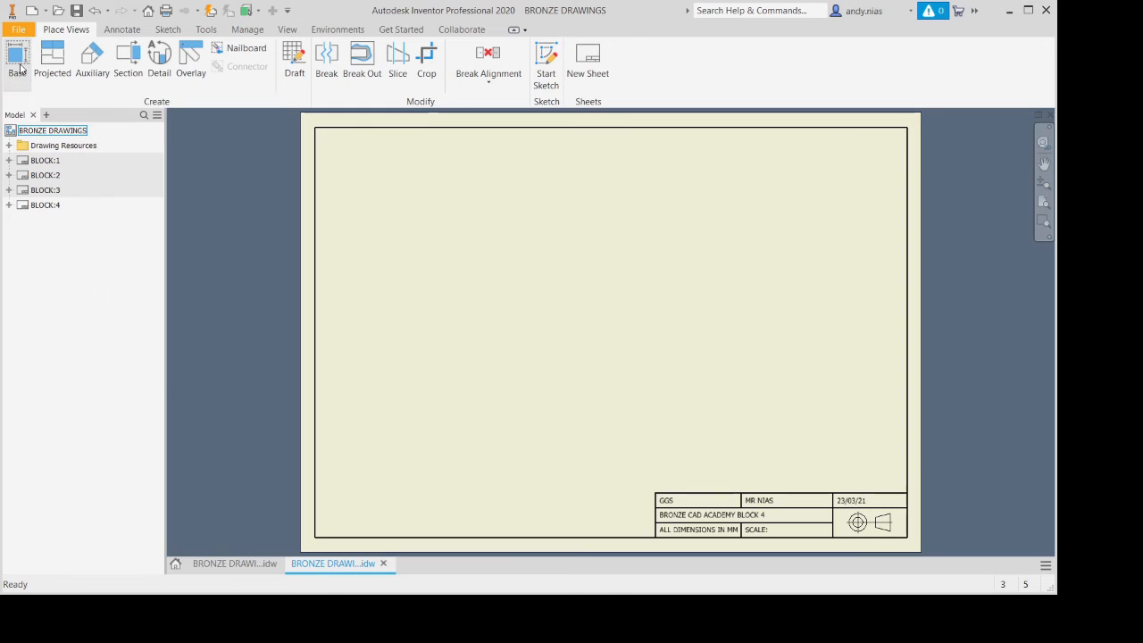
pyautogui.click(279, 195)
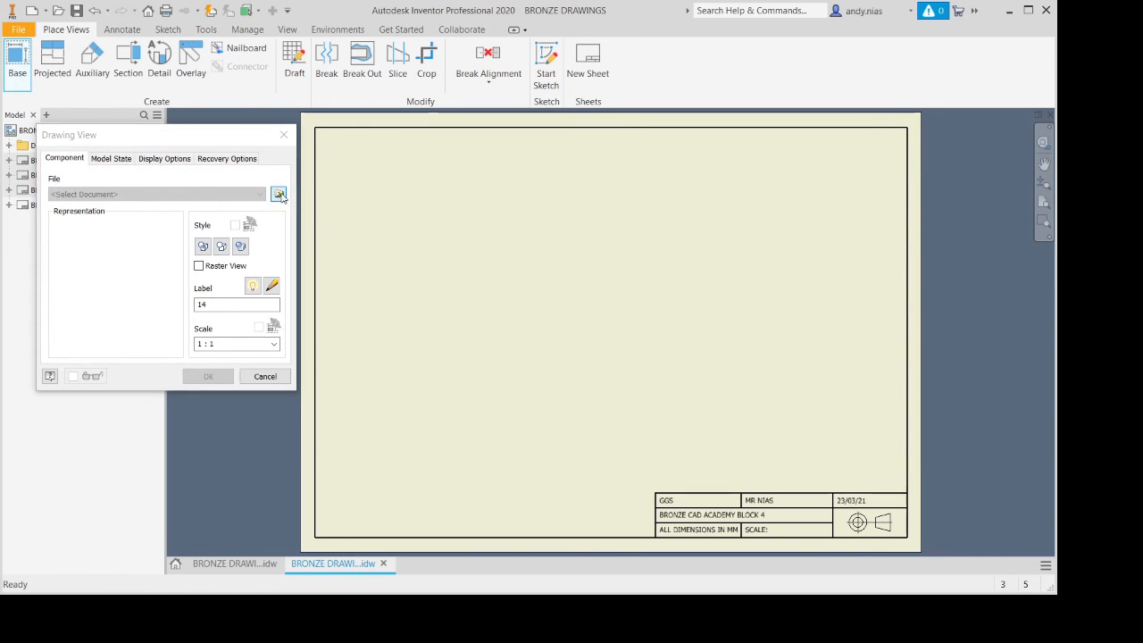
pyautogui.click(521, 276)
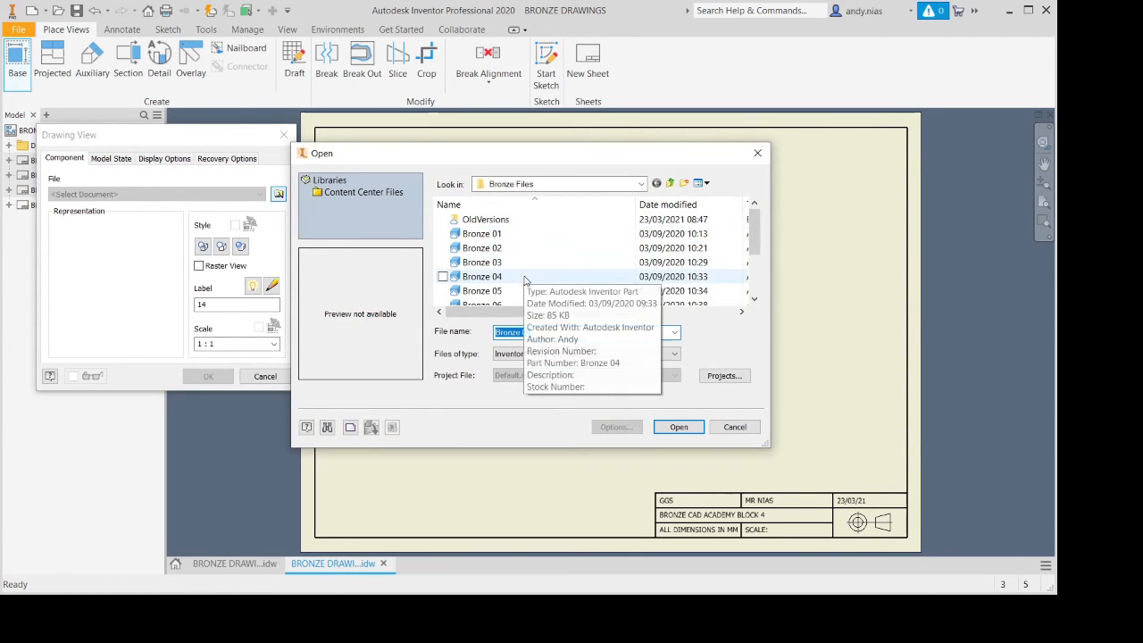
pyautogui.click(679, 427)
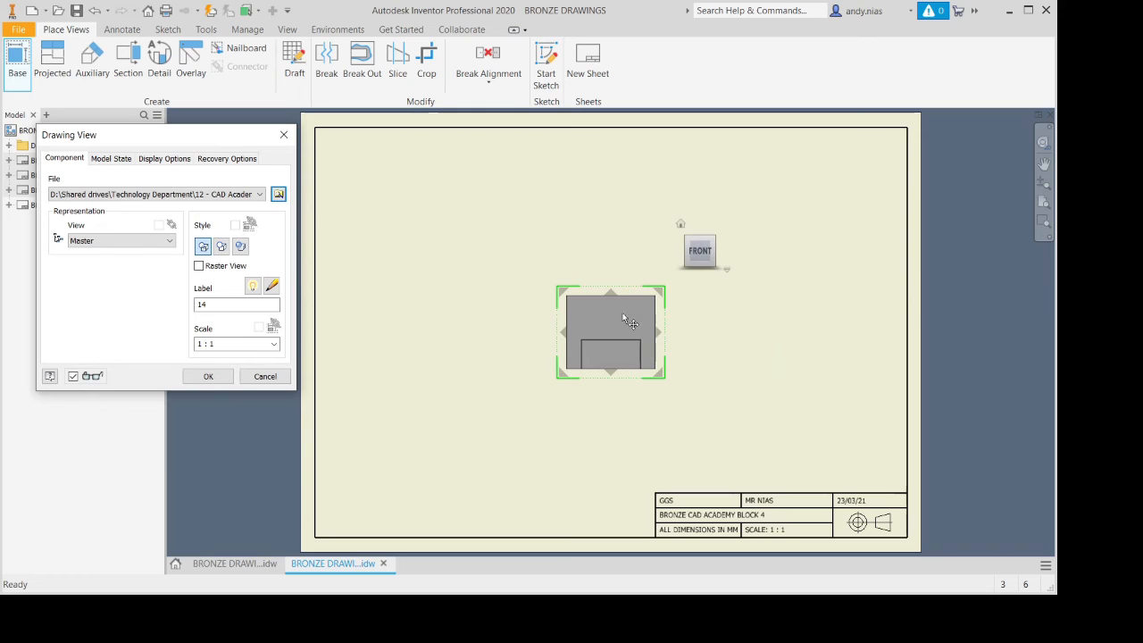
# Keep the base view in the Front orientation and project an end view to its left and a plan above it.
pyautogui.click(722, 250)
pyautogui.click(680, 252)
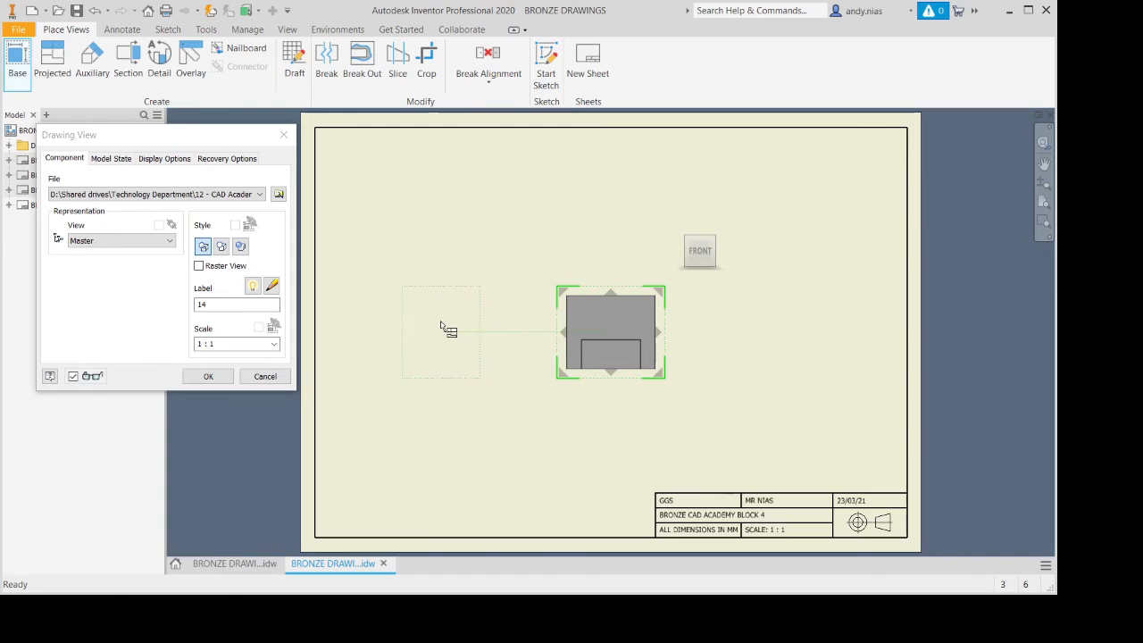
pyautogui.click(445, 328)
pyautogui.click(604, 195)
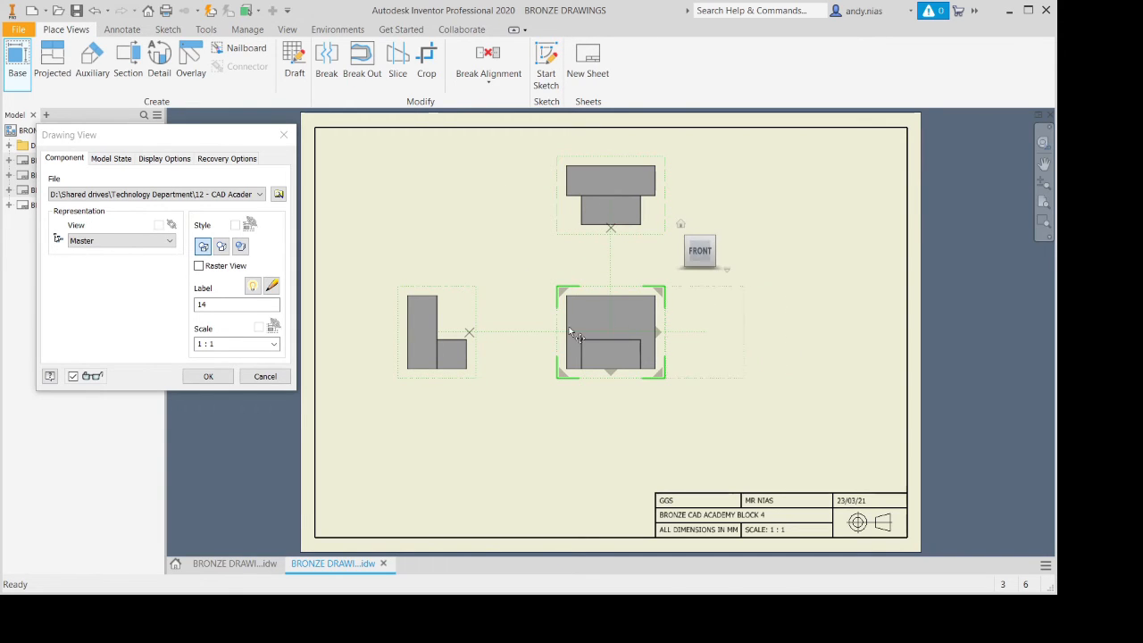
# Label the base view ELEVATION, create the views, and label the end view END ELEVATION.
pyautogui.click(251, 286)
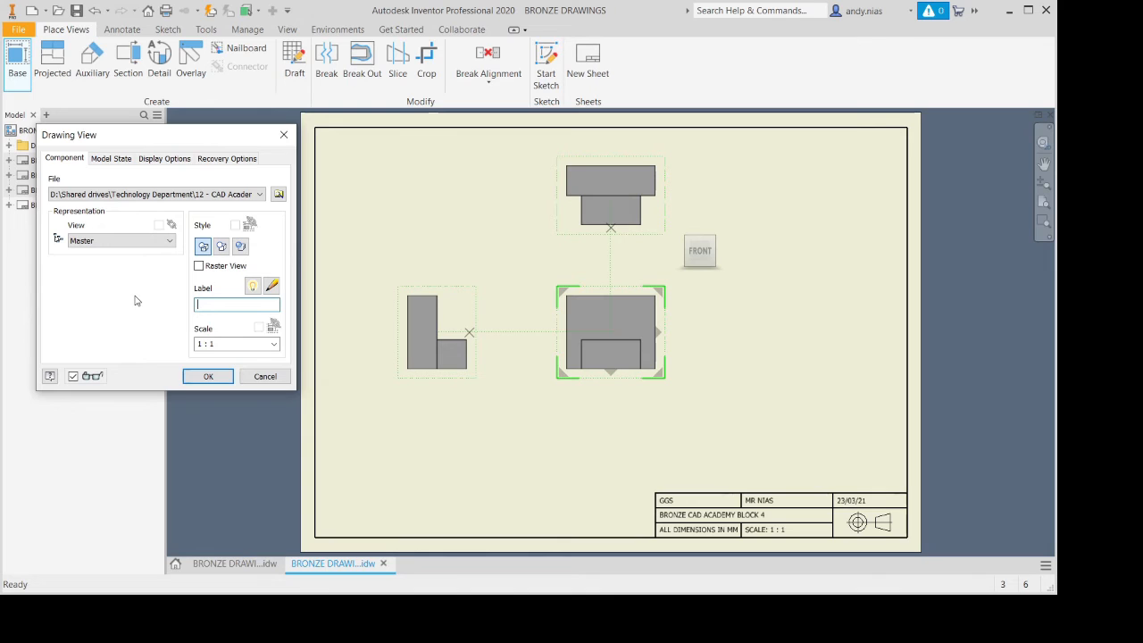
pyautogui.write('ELEVATION')
pyautogui.click(216, 371)
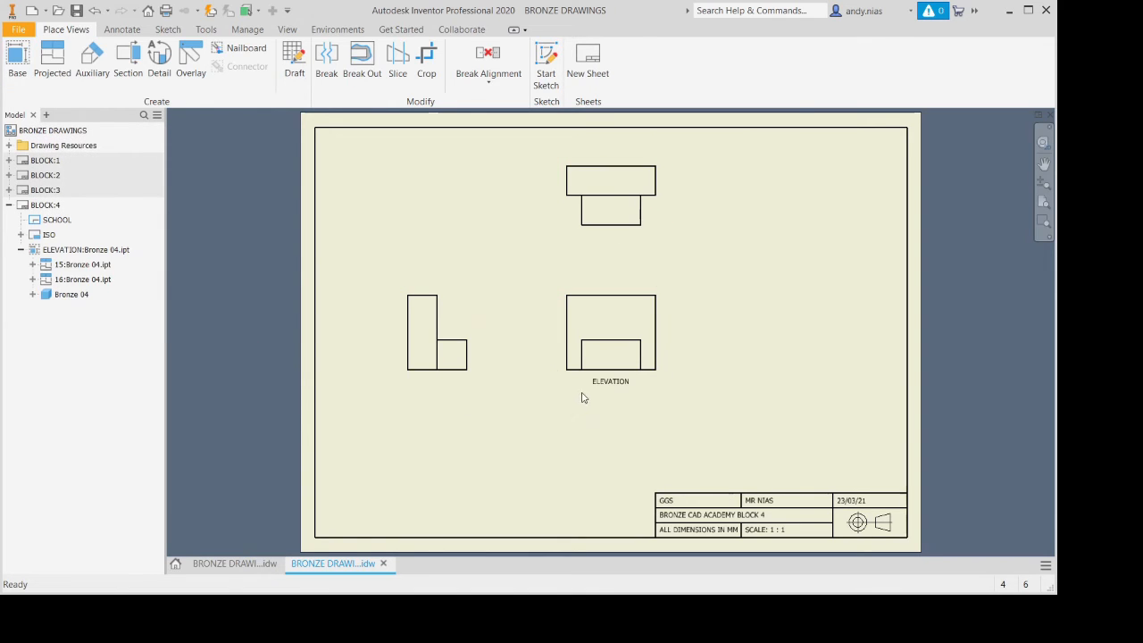
pyautogui.doubleClick(453, 388)
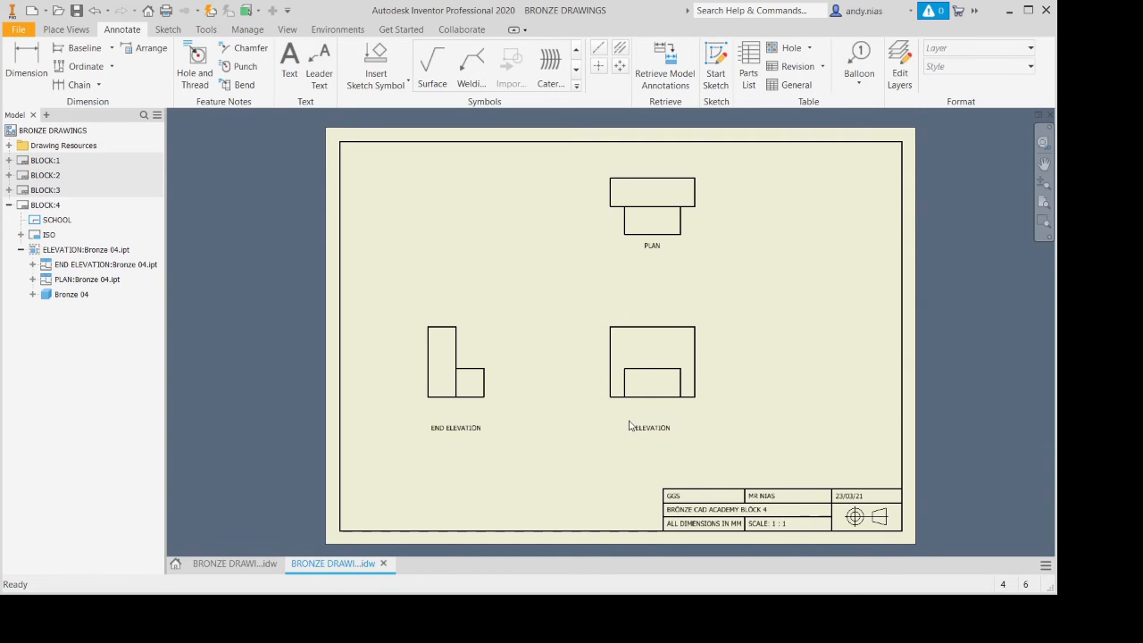
# Dimension the elevation's overall height to the right of the view.
pyautogui.click(40, 61)
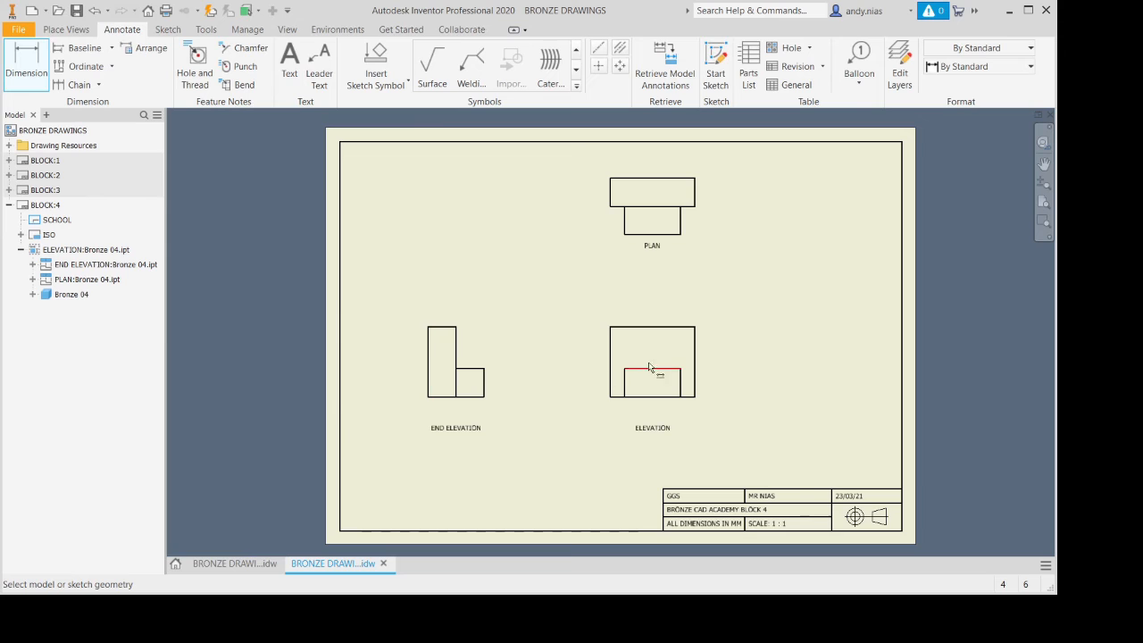
pyautogui.click(697, 346)
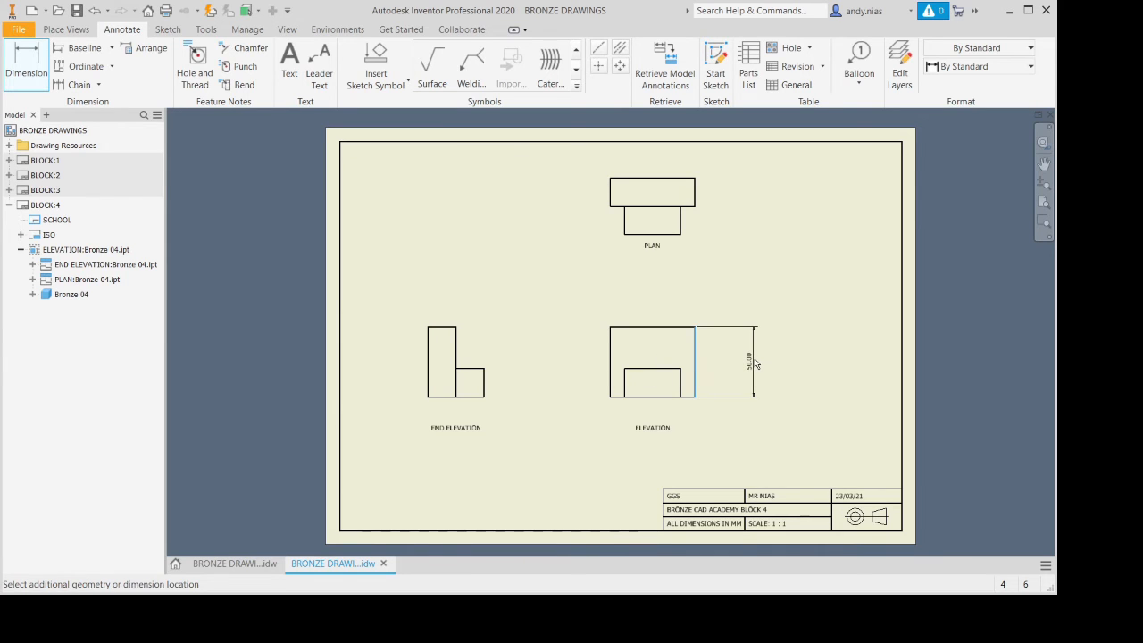
pyautogui.click(735, 361)
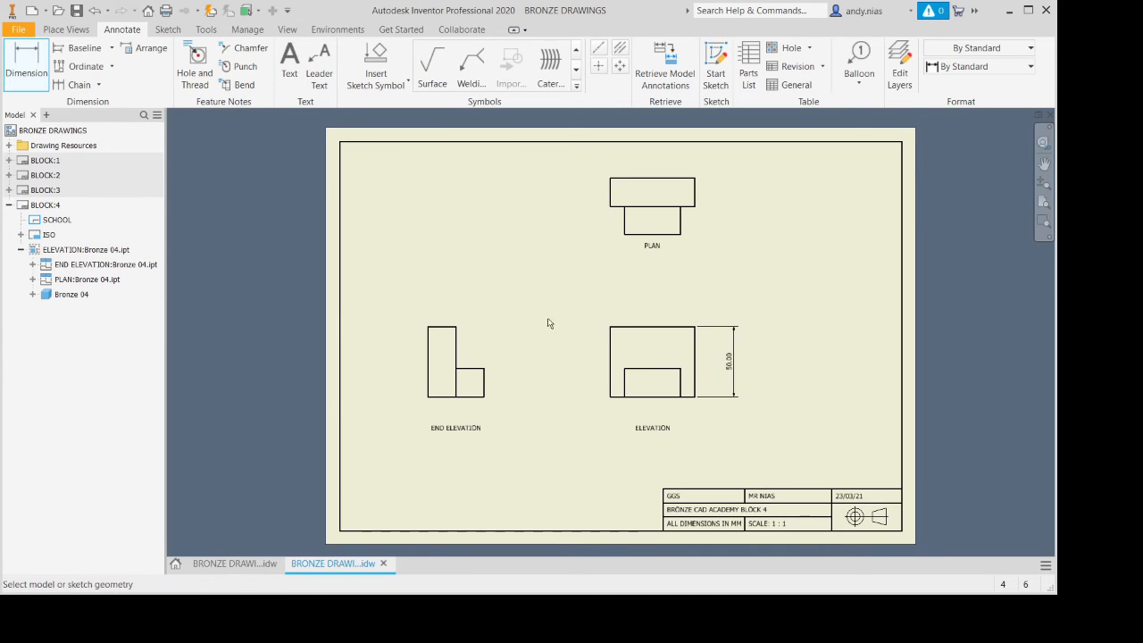
# Dimension the end elevation's overall width below it and its tall section's width above it, and the plan's overall width above the plan.
pyautogui.click(430, 399)
pyautogui.click(472, 415)
pyautogui.click(448, 329)
pyautogui.click(444, 319)
pyautogui.click(640, 179)
pyautogui.click(641, 173)
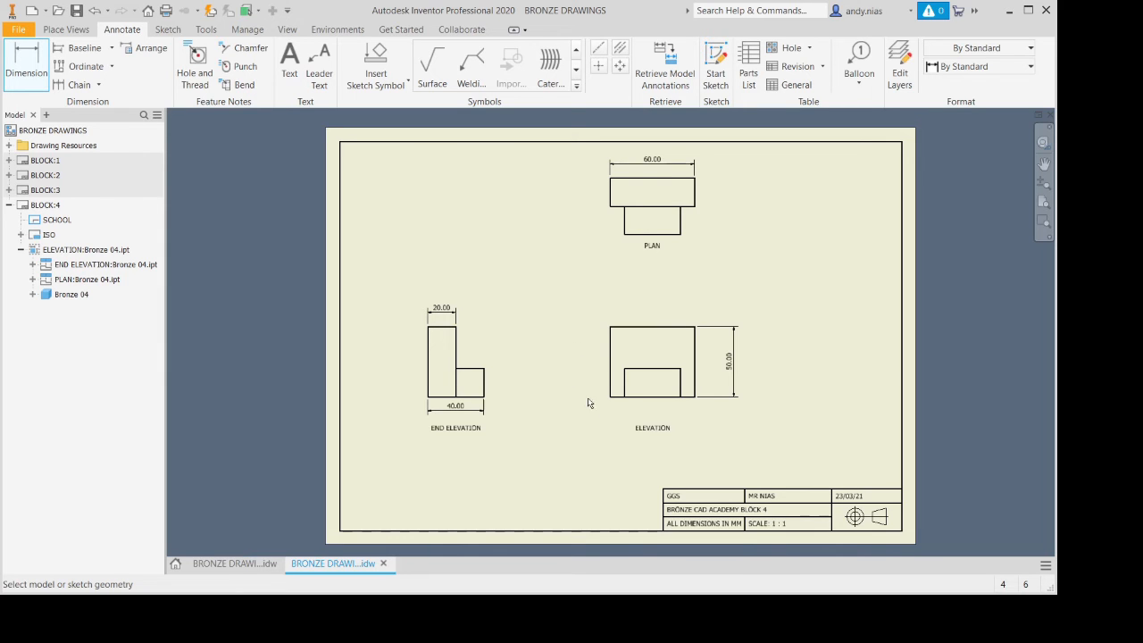
# Dimension the small front block's height on the elevation, between the view and the overall height dimension.
pyautogui.click(679, 383)
pyautogui.click(704, 382)
pyautogui.click(683, 386)
# Dimension the horizontal offsets between the small front block and both outer edges of the elevation, placing them below the view.
pyautogui.scroll(-1, 665, 422)
pyautogui.scroll(5, 665, 422)
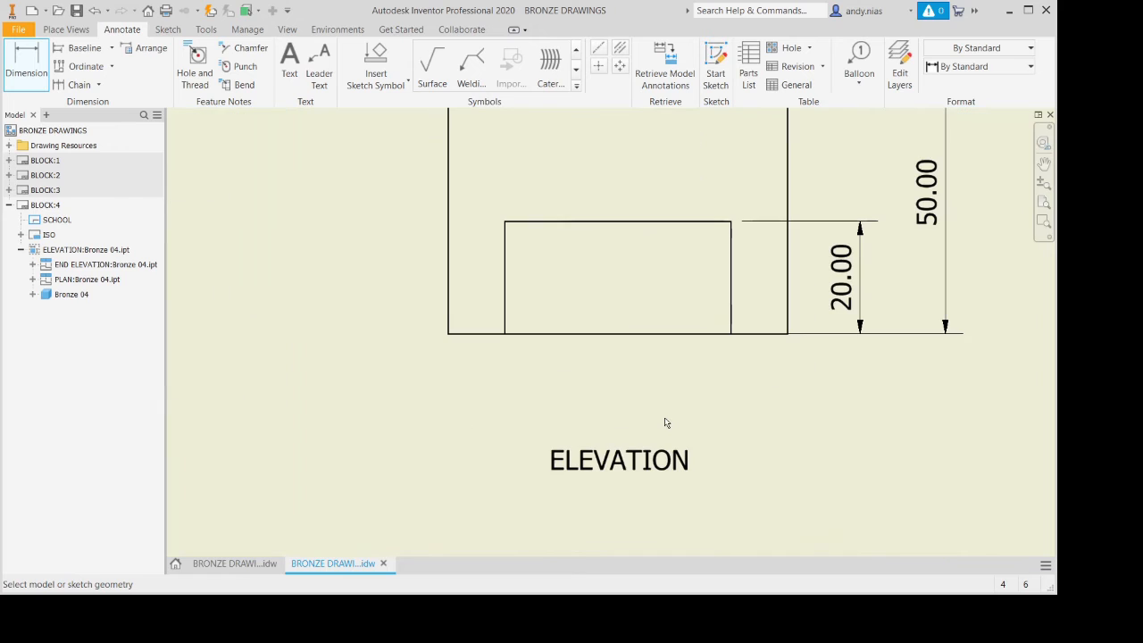
pyautogui.click(449, 306)
pyautogui.click(505, 305)
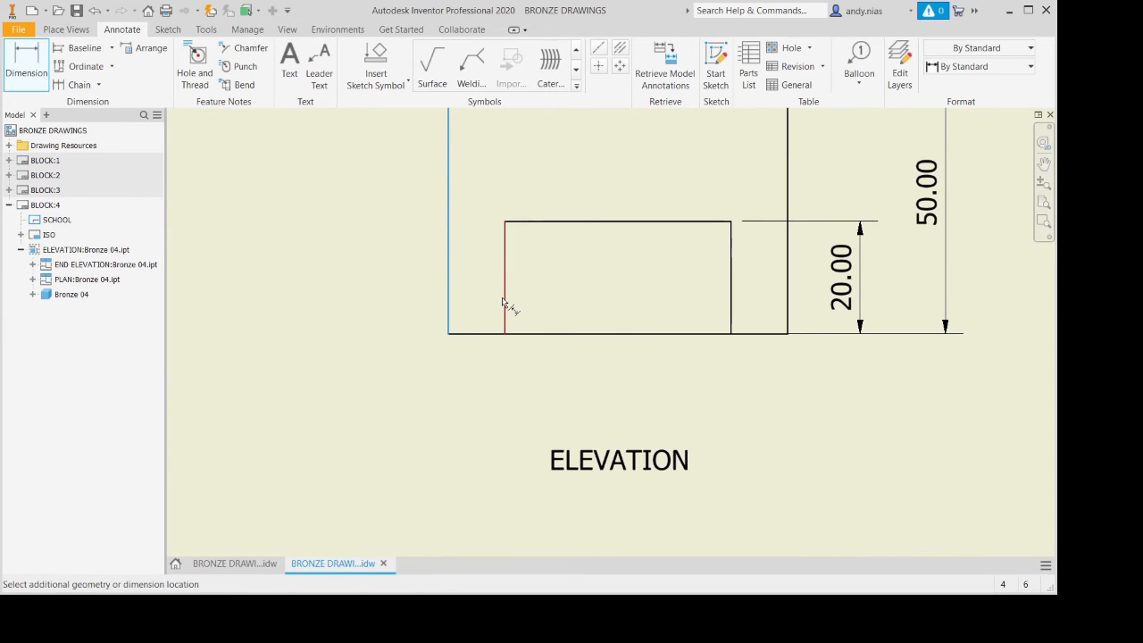
pyautogui.click(485, 397)
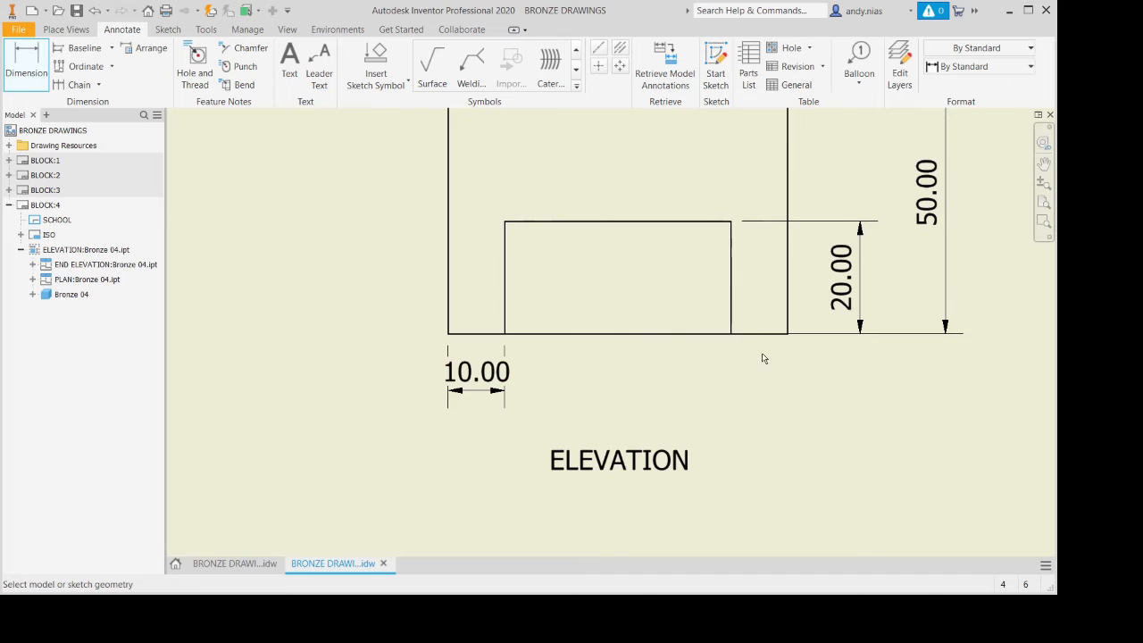
pyautogui.click(733, 301)
pyautogui.click(787, 313)
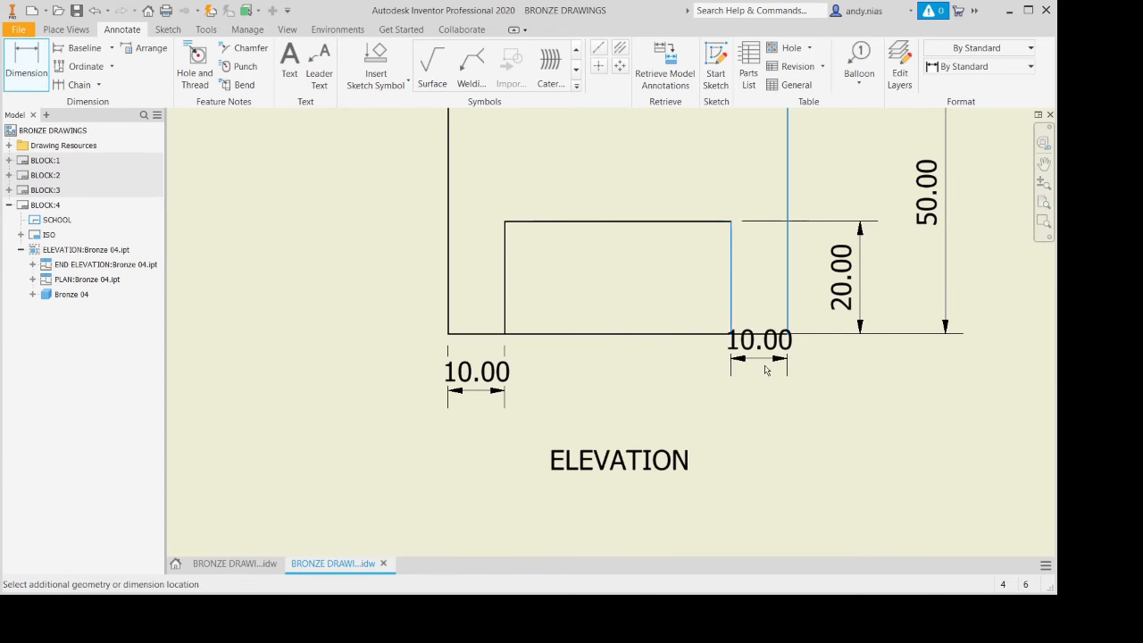
pyautogui.click(759, 393)
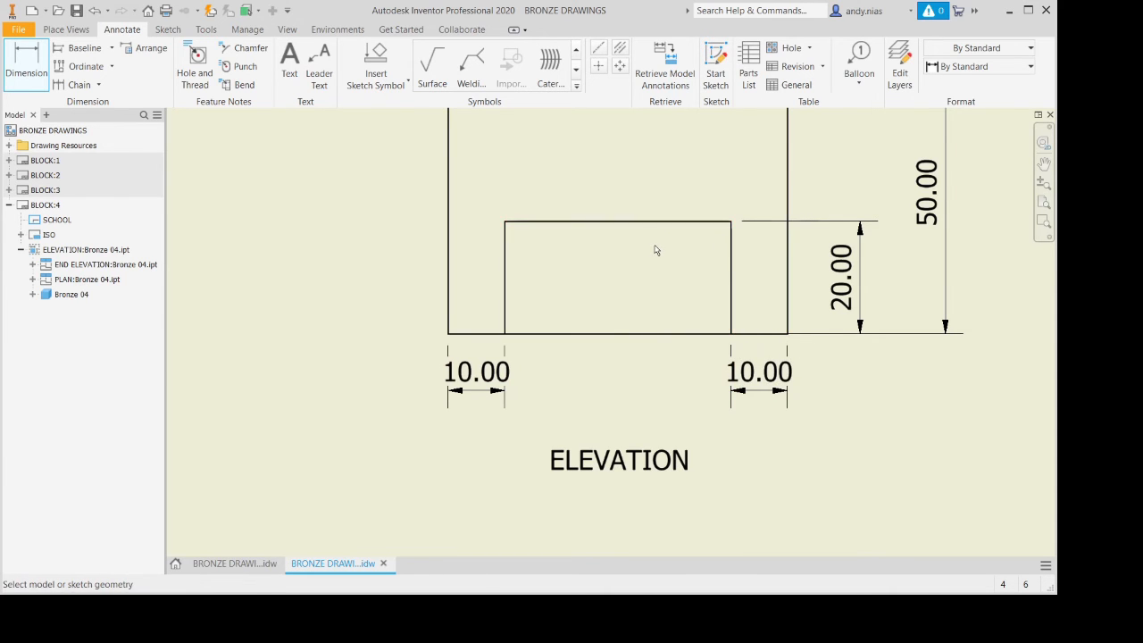
# Move the text of both 10 mm offset dimensions below the elevation inward, clear of their extension lines.
pyautogui.scroll(-5, 656, 250)
pyautogui.moveTo(658, 254); pyautogui.dragTo(668, 409, button='middle')
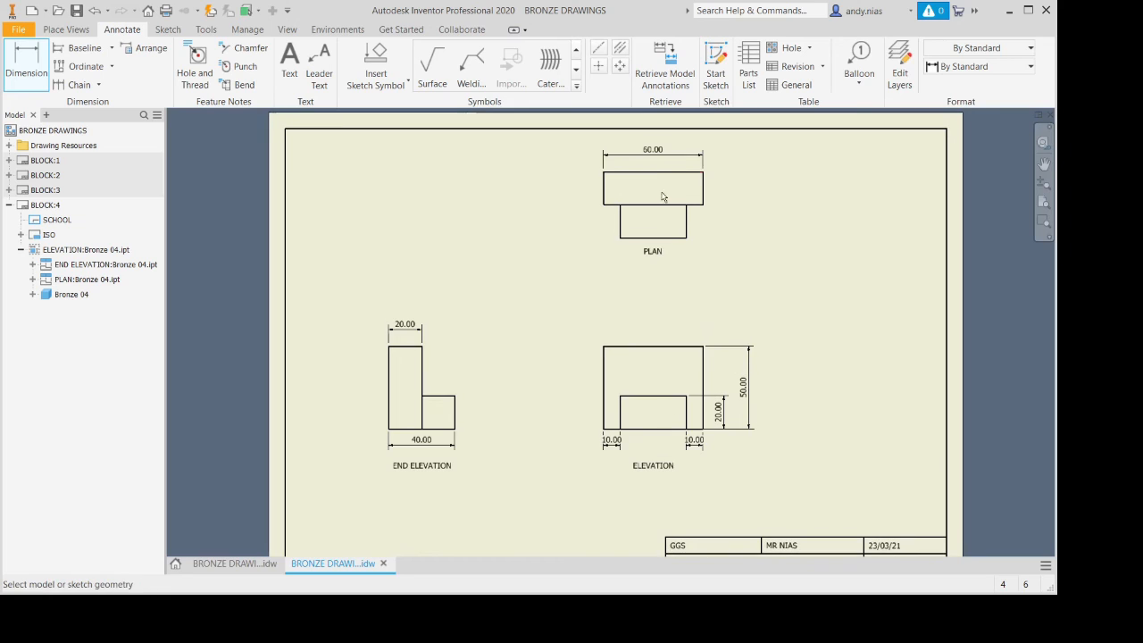
pyautogui.click(655, 157)
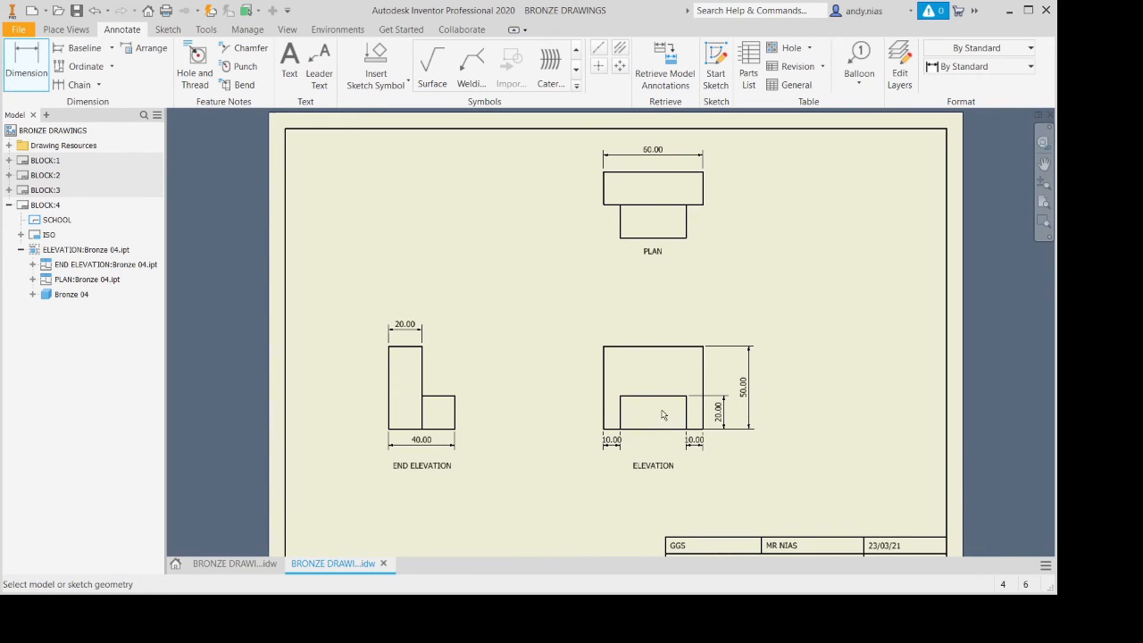
pyautogui.click(695, 441)
pyautogui.scroll(5, 639, 454)
pyautogui.click(579, 420)
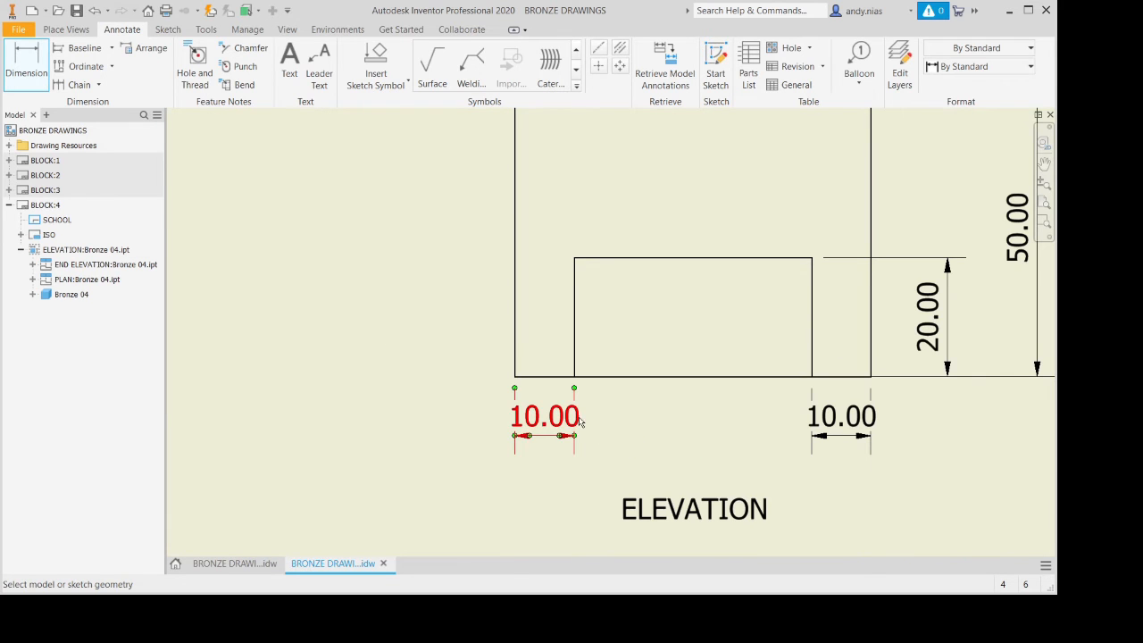
pyautogui.moveTo(564, 425); pyautogui.dragTo(625, 435)
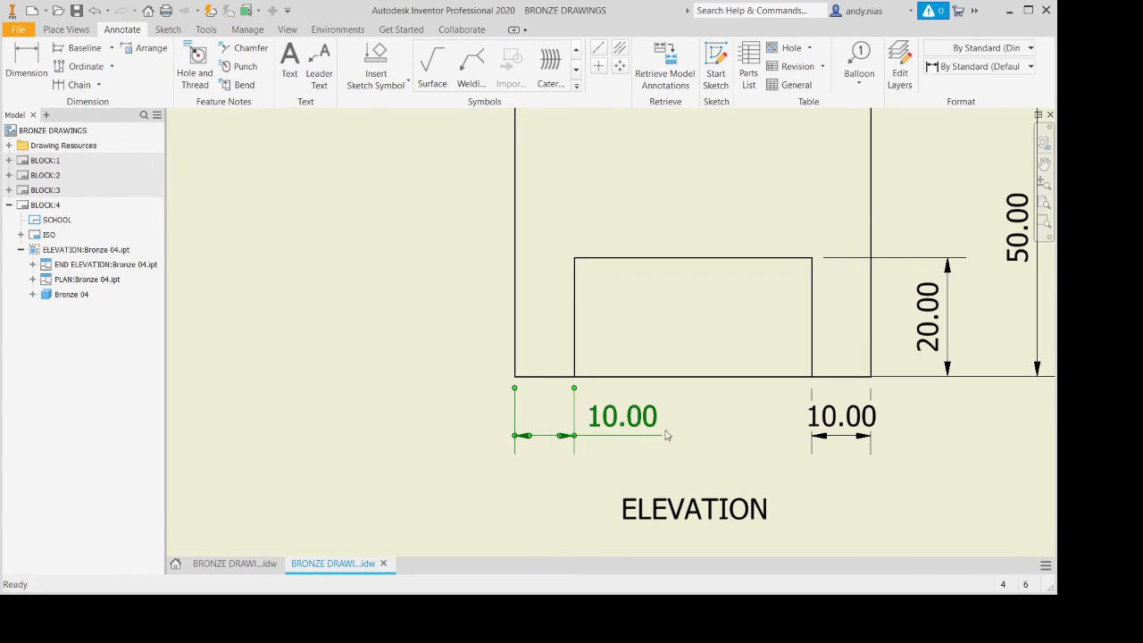
pyautogui.click(830, 427)
pyautogui.moveTo(830, 427); pyautogui.dragTo(766, 443)
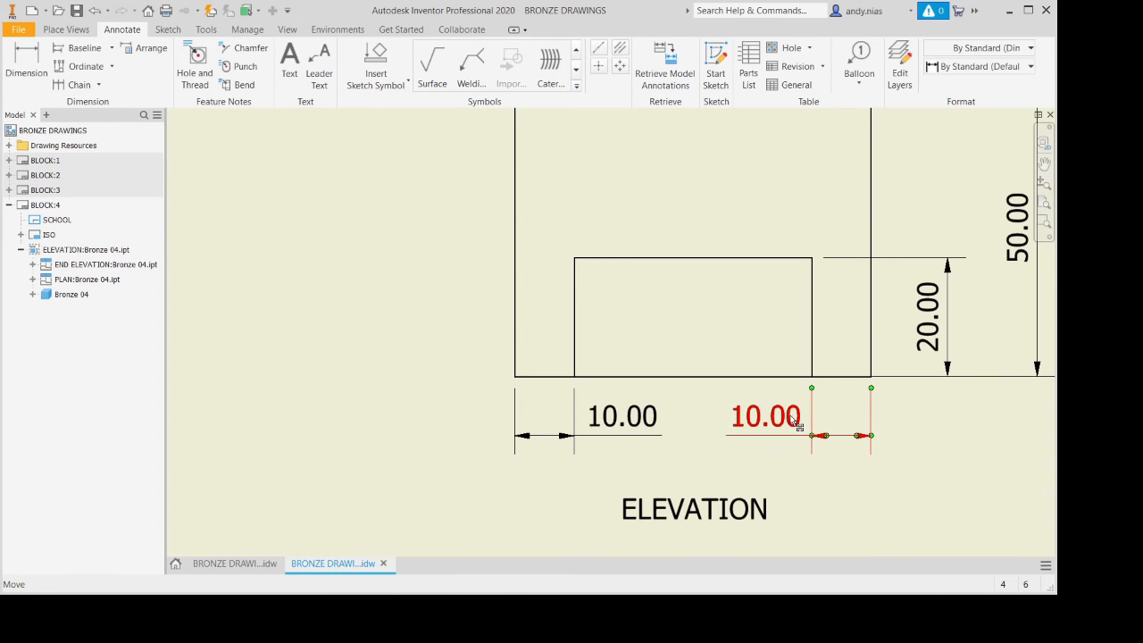
pyautogui.scroll(3, 652, 433)
pyautogui.scroll(-8, 652, 434)
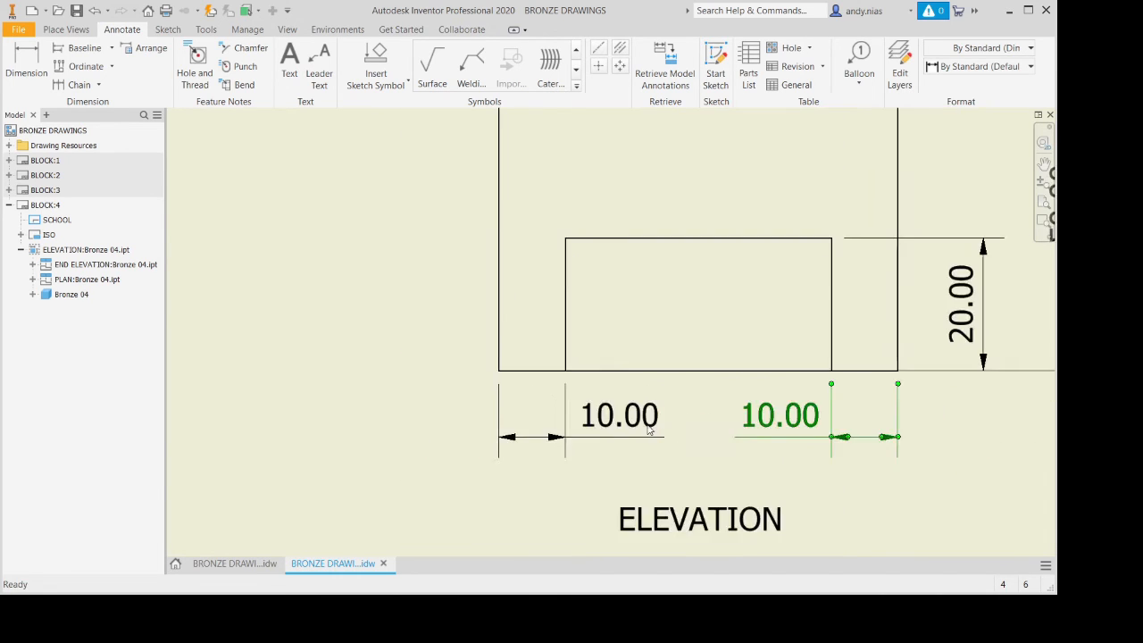
pyautogui.scroll(-3, 635, 371)
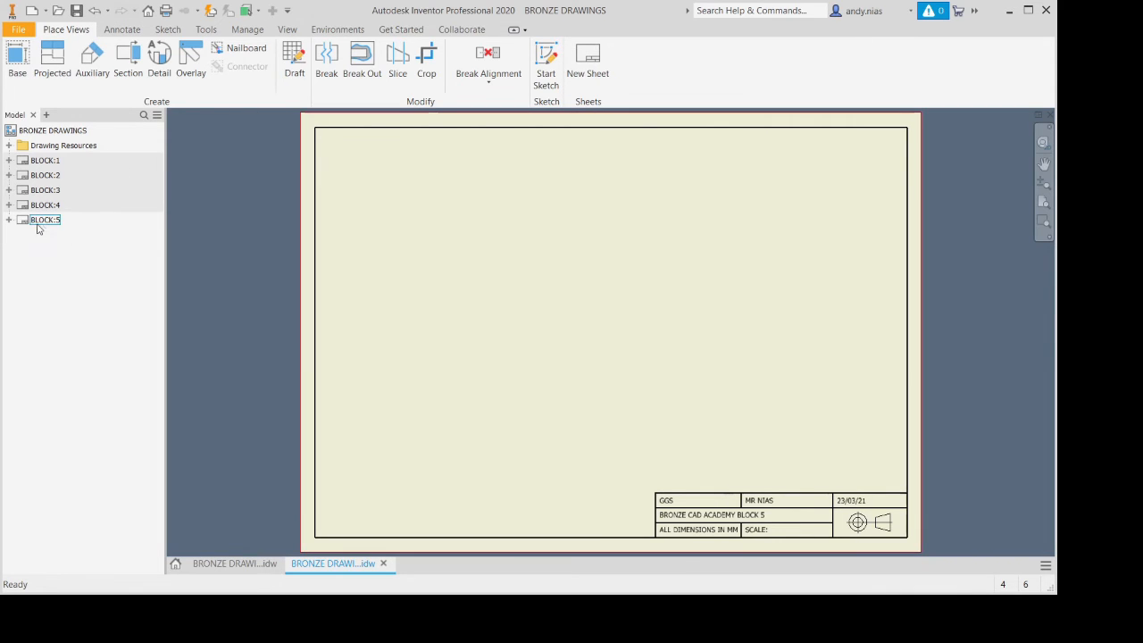
# Start a 1:1 base view of Bronze 05 on the BLOCK:5 sheet, with its label set to ELEVATION and shown.
pyautogui.click(53, 131)
pyautogui.click(17, 63)
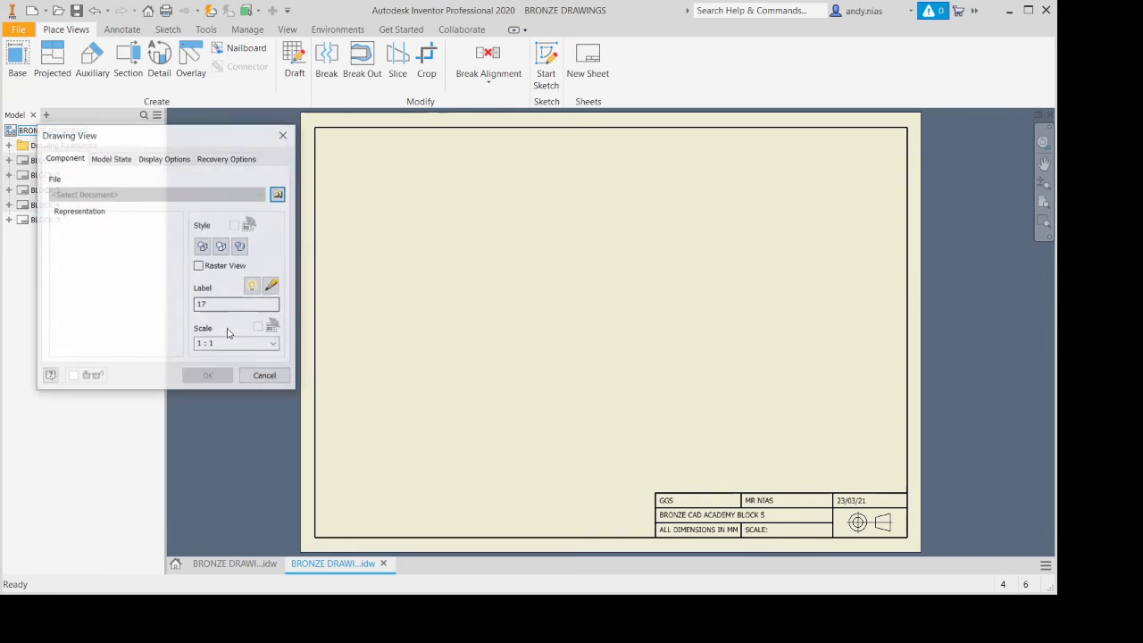
pyautogui.click(278, 194)
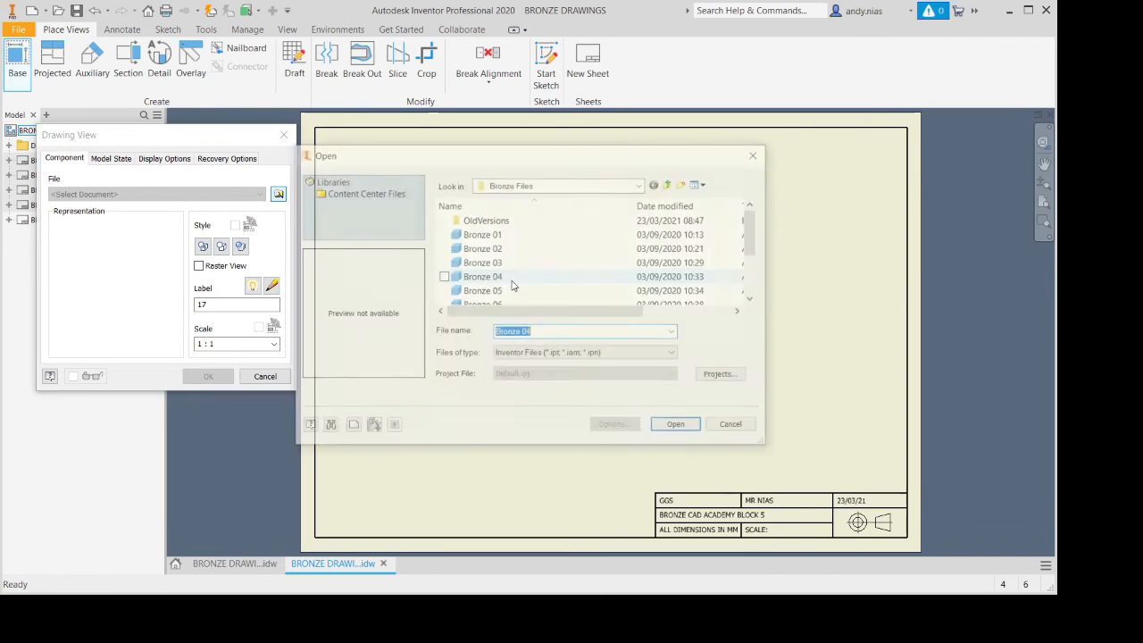
pyautogui.click(482, 290)
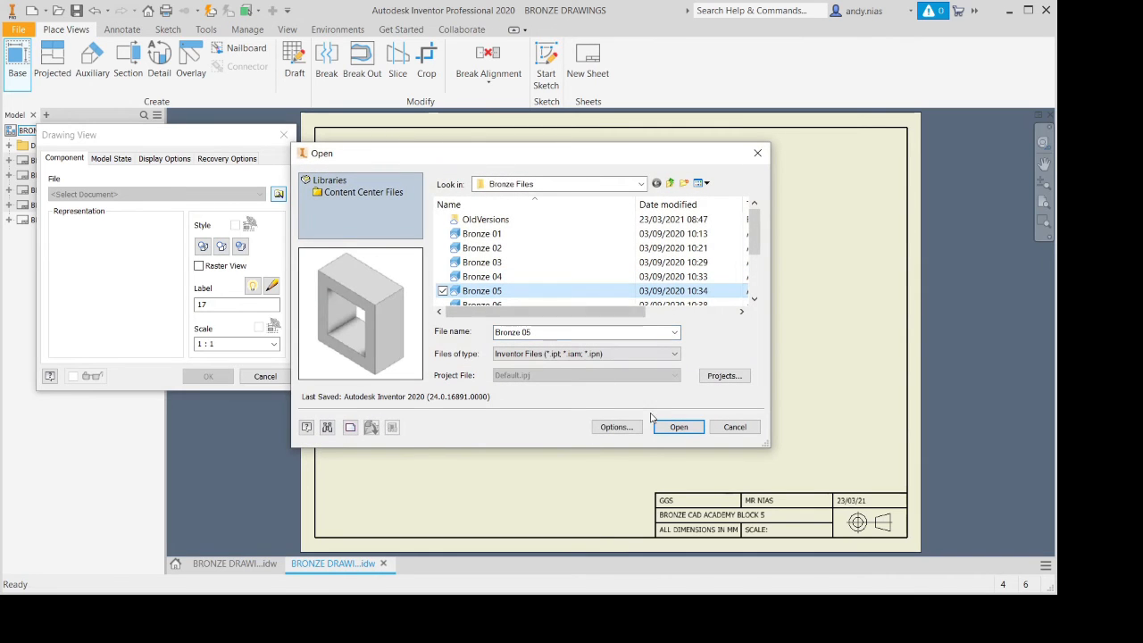
pyautogui.click(677, 427)
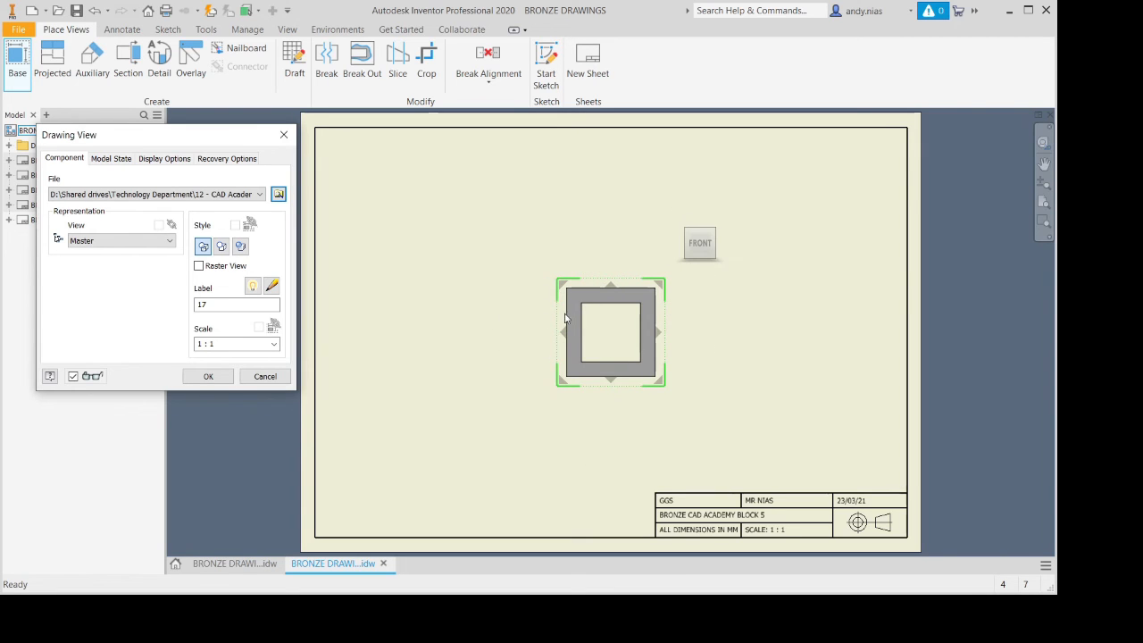
pyautogui.moveTo(234, 307); pyautogui.dragTo(137, 318)
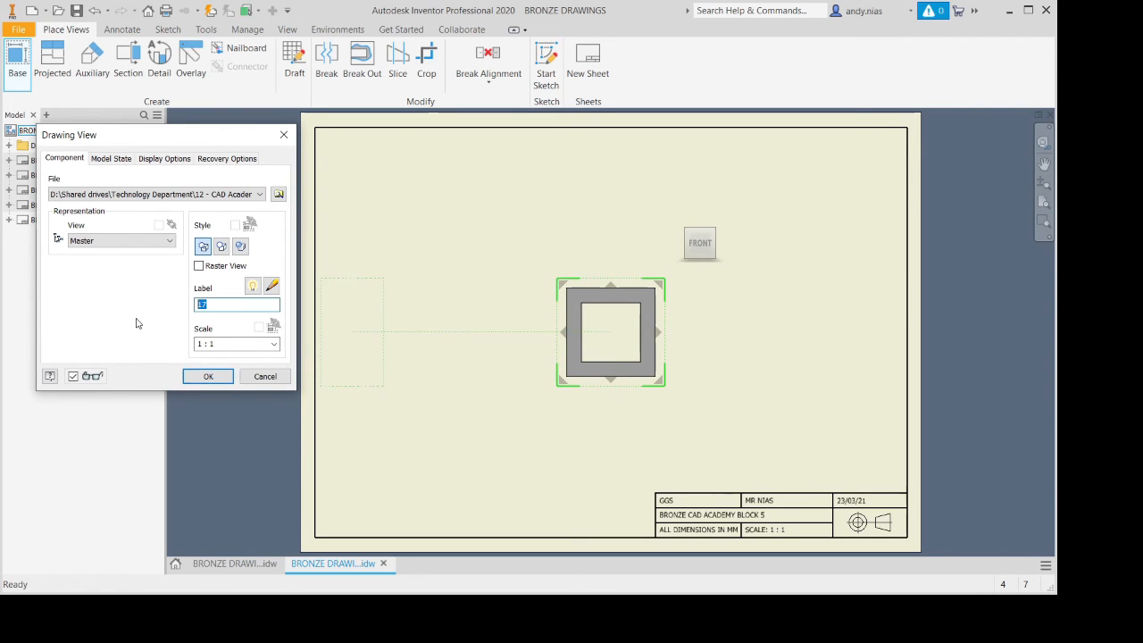
pyautogui.write('ELEVATION')
pyautogui.click(252, 286)
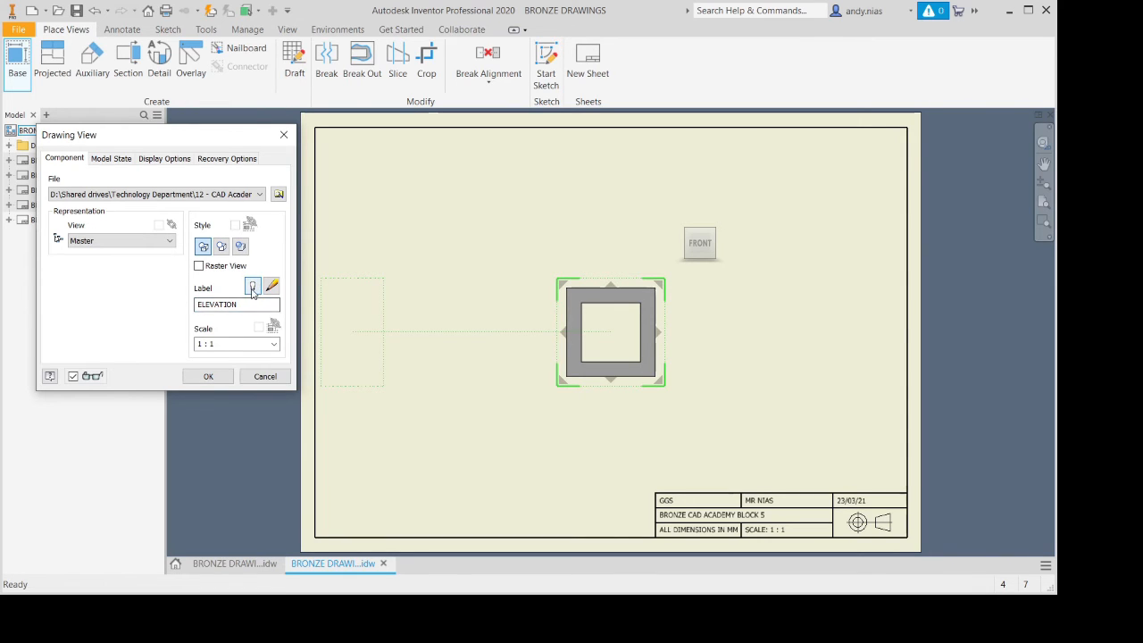
# Project side views to the left and right of the elevation and a plan above it, and create the views.
pyautogui.click(465, 335)
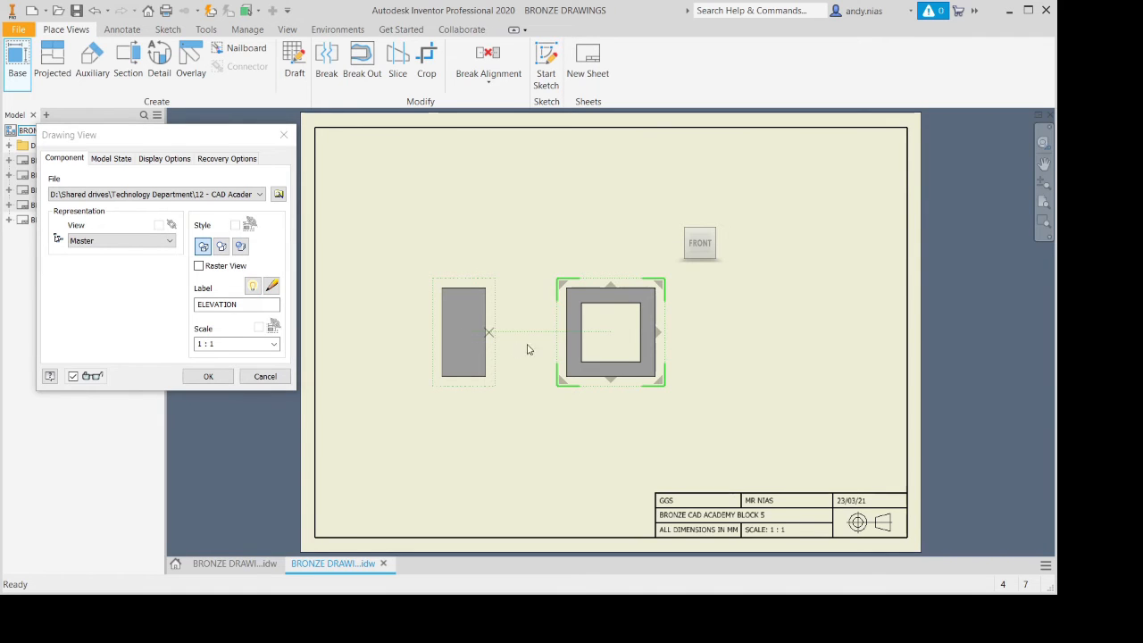
pyautogui.click(762, 335)
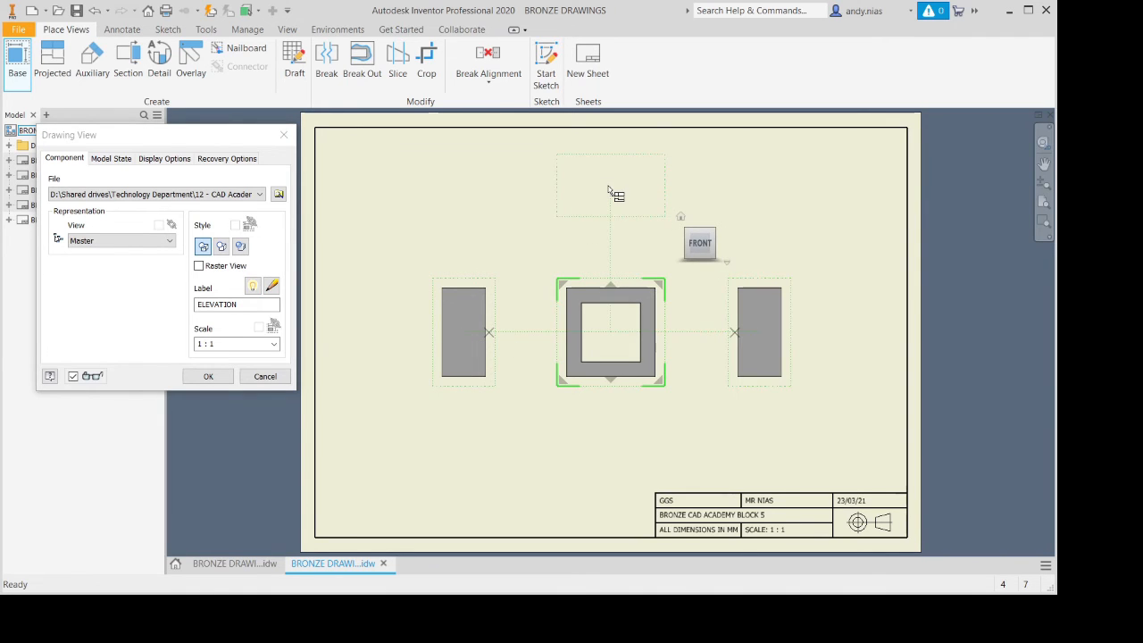
pyautogui.click(608, 189)
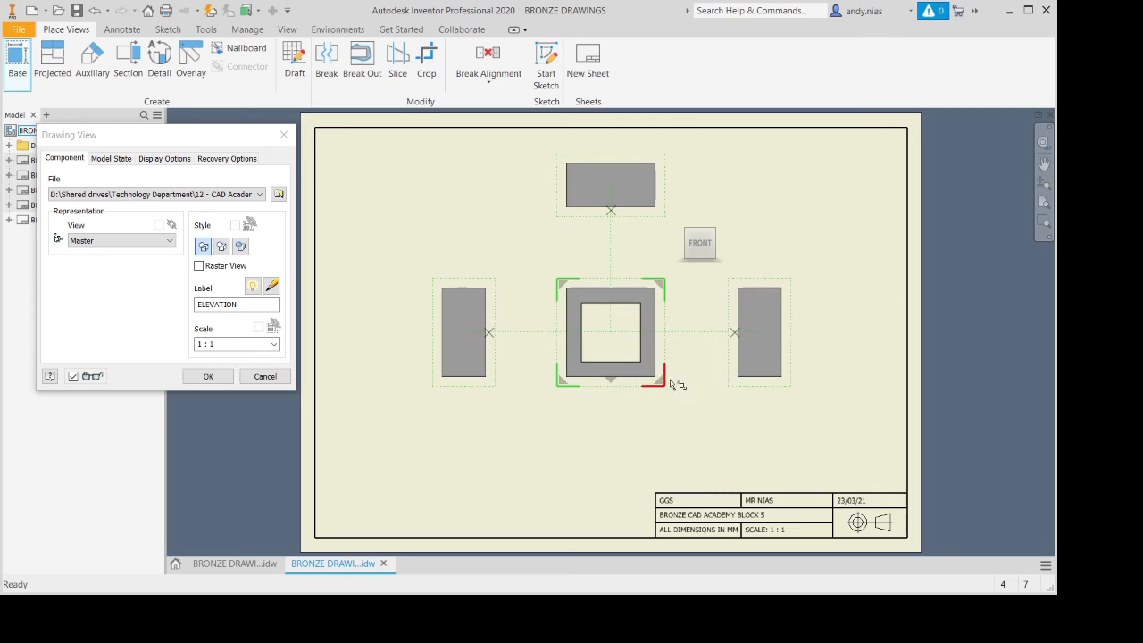
pyautogui.click(217, 379)
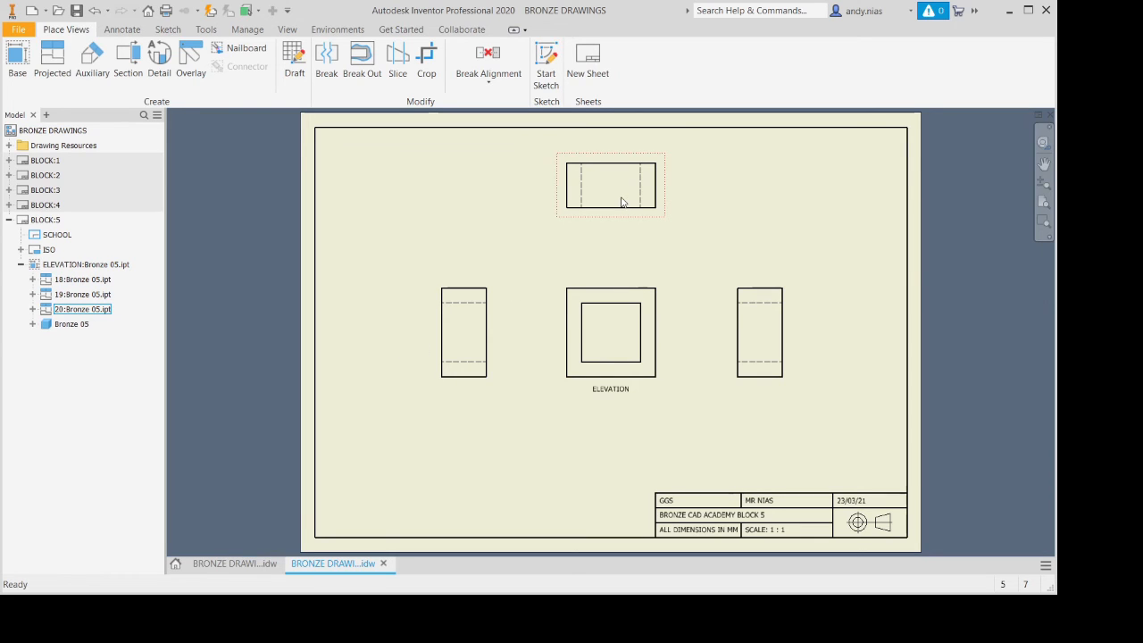
# Move the elevation row lower on the sheet and bring the plan view down closer to it.
pyautogui.moveTo(572, 387); pyautogui.dragTo(572, 416)
pyautogui.moveTo(584, 224); pyautogui.dragTo(587, 241)
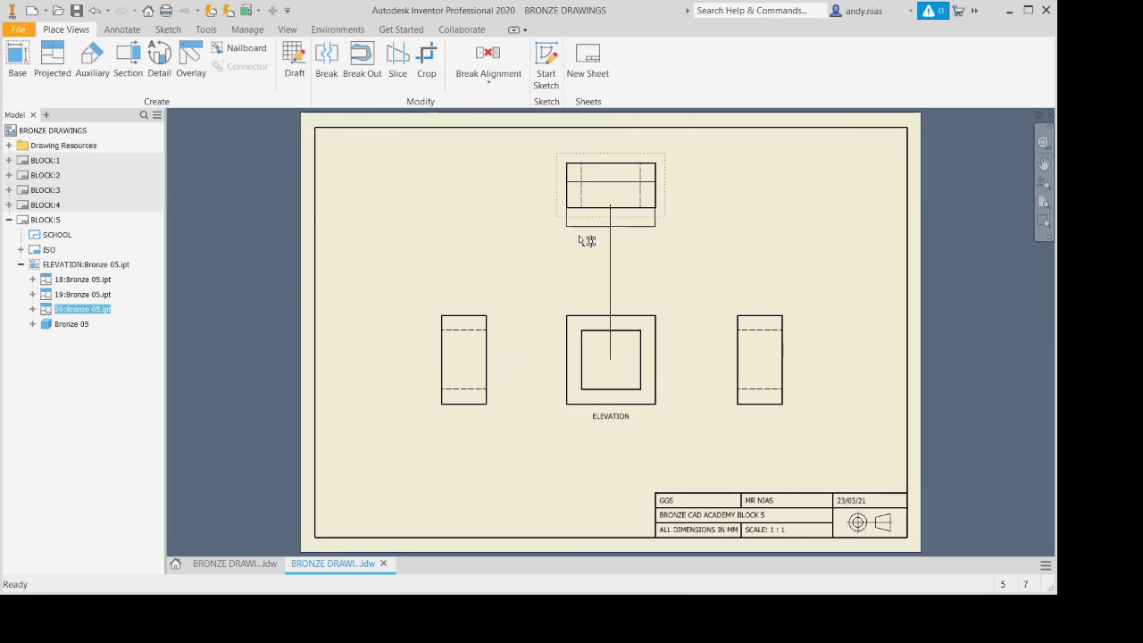
pyautogui.moveTo(587, 241); pyautogui.dragTo(587, 242)
# Label the left side view LEFT ELEVATION and make its label visible.
pyautogui.doubleClick(465, 357)
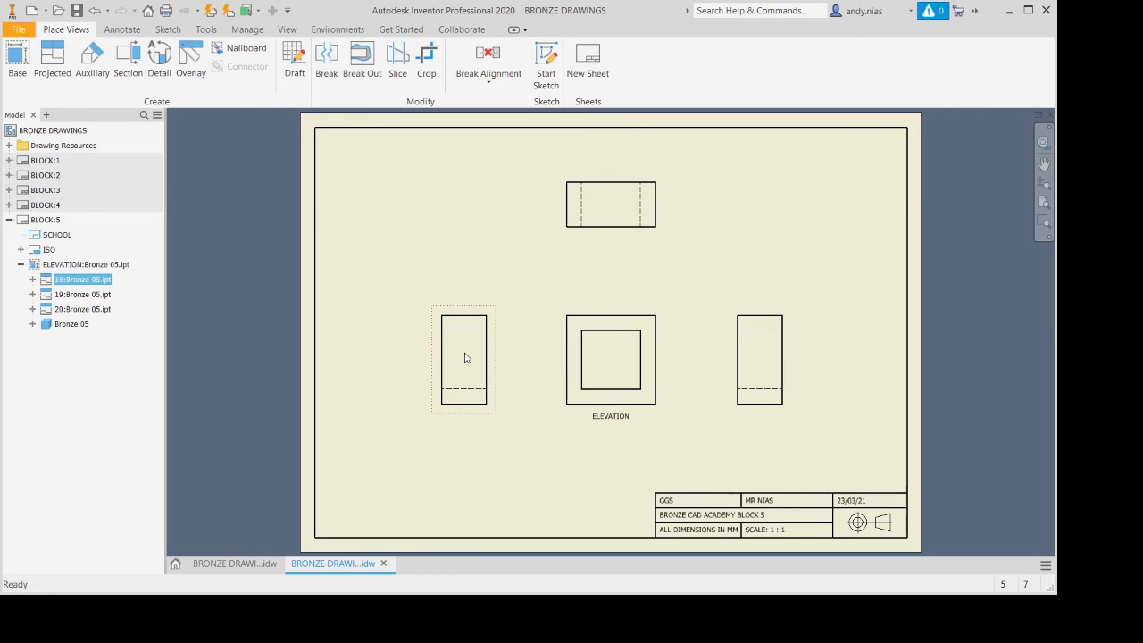
pyautogui.click(252, 287)
pyautogui.write('LEFT ELEVATION')
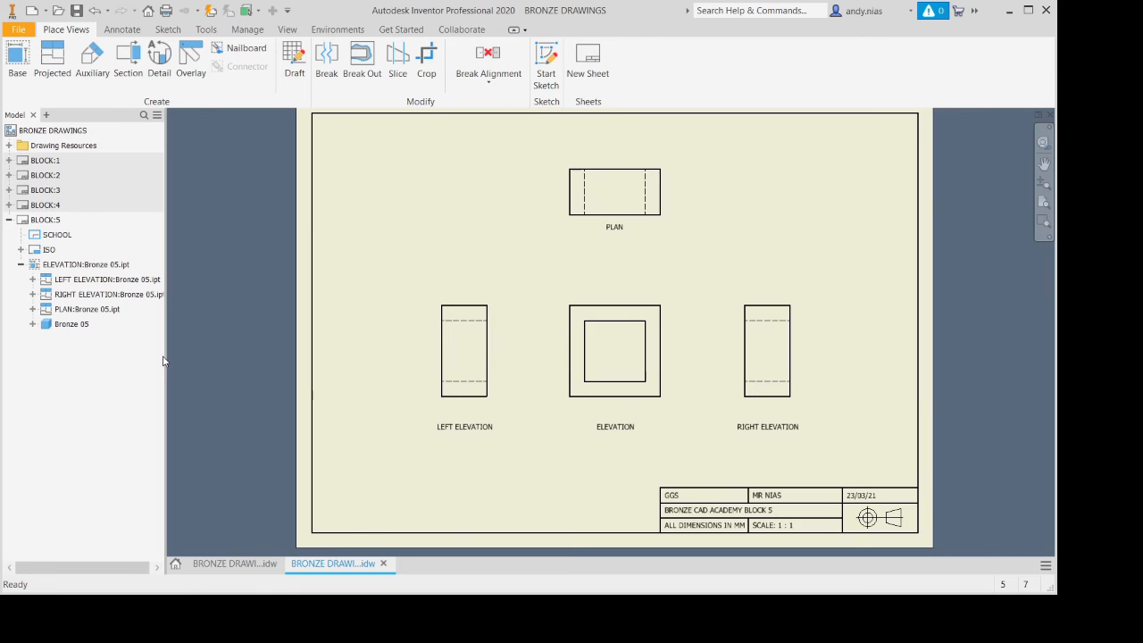
# Dimension the right elevation's height beside it, and the widths of the elevation and left elevation below each view.
pyautogui.click(122, 29)
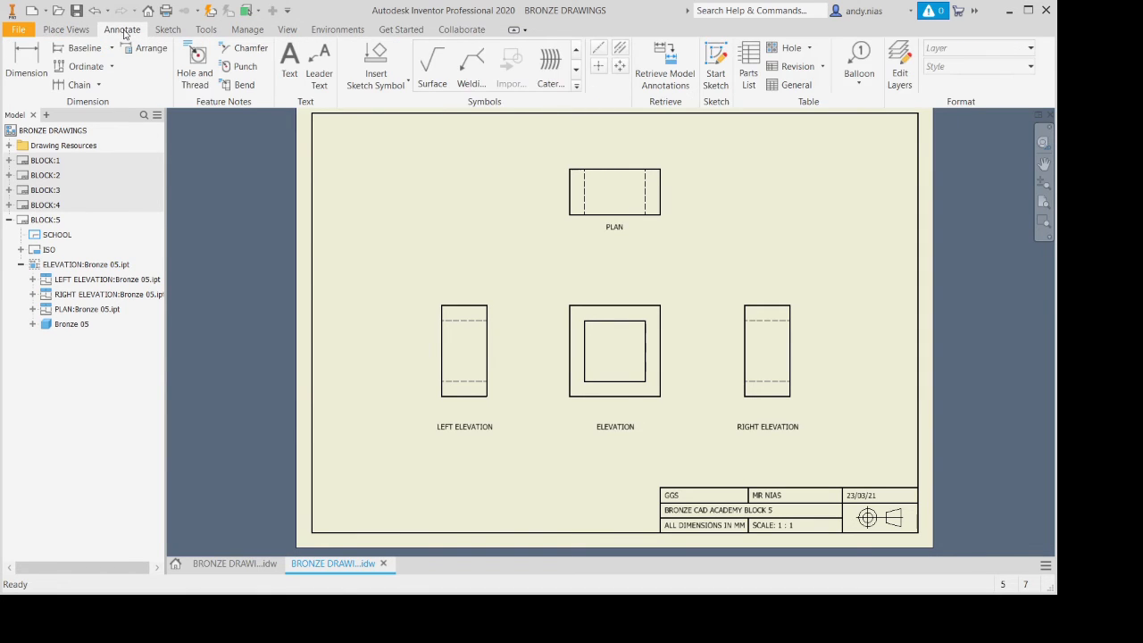
pyautogui.click(27, 63)
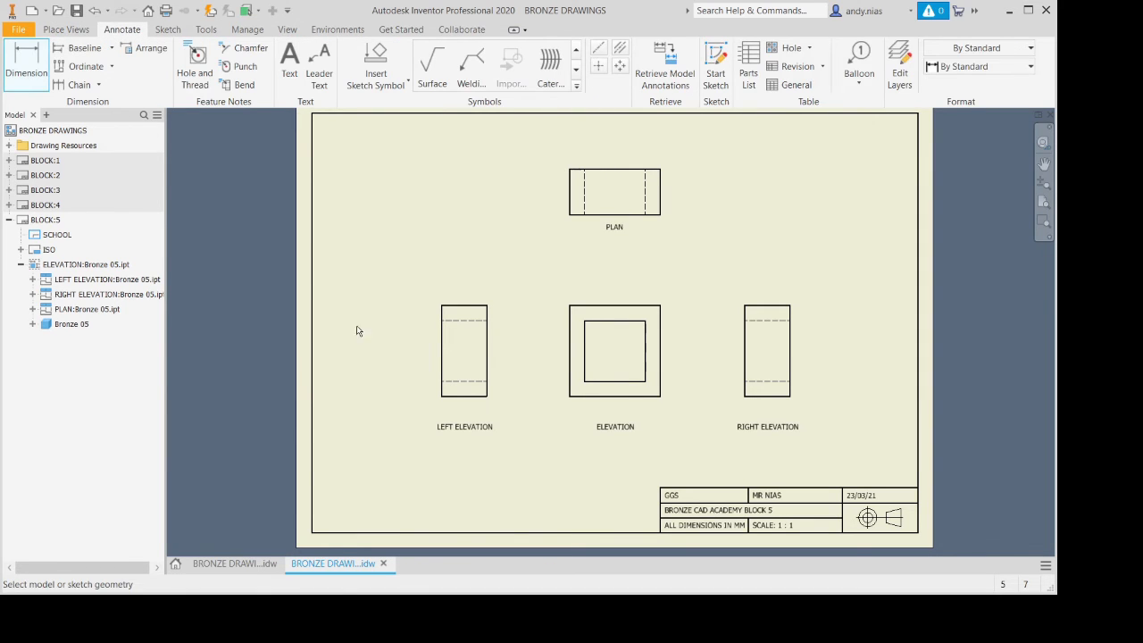
pyautogui.click(791, 313)
pyautogui.click(813, 342)
pyautogui.click(640, 400)
pyautogui.click(639, 418)
pyautogui.click(457, 399)
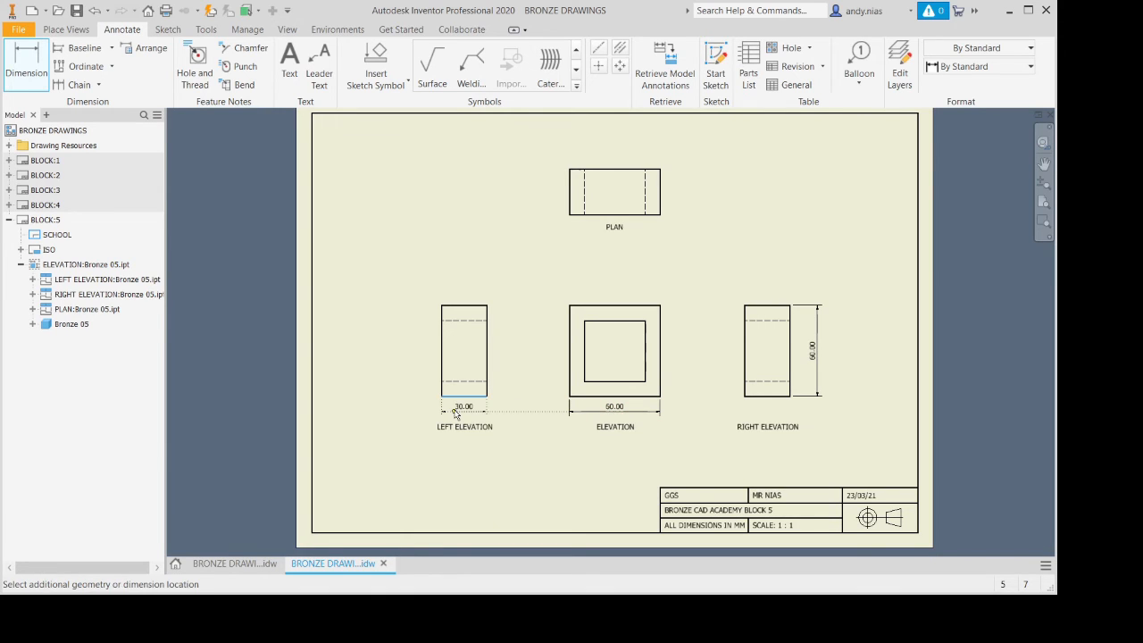
pyautogui.click(454, 414)
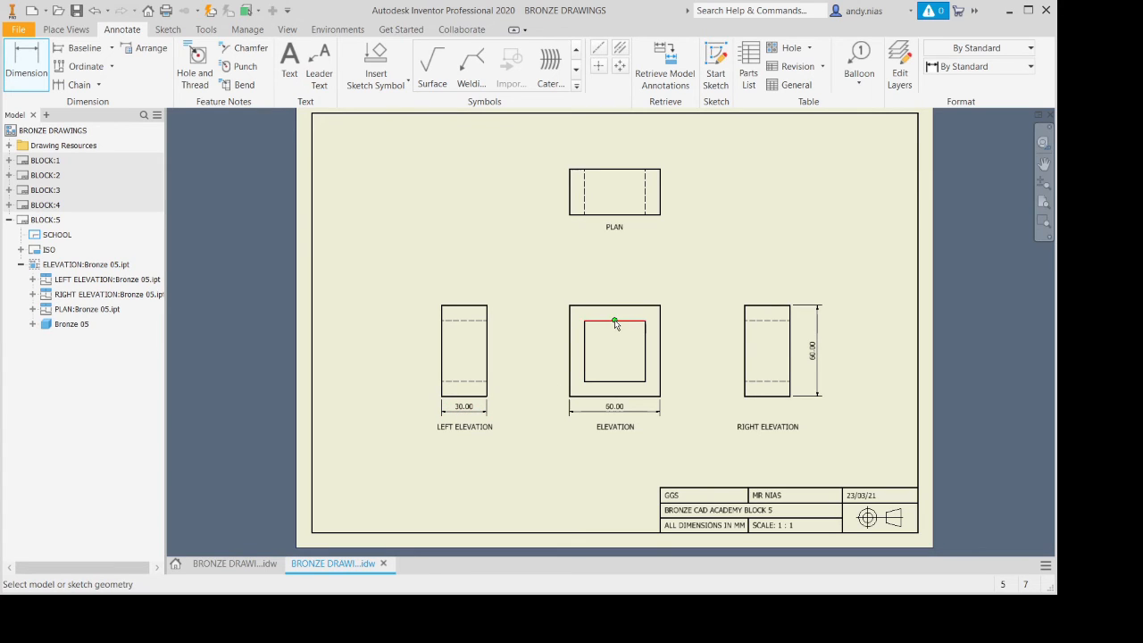
# Dimension the upper and lower wall thicknesses on the outer side of the left elevation.
pyautogui.scroll(1, 451, 333)
pyautogui.click(452, 305)
pyautogui.click(454, 317)
pyautogui.click(421, 313)
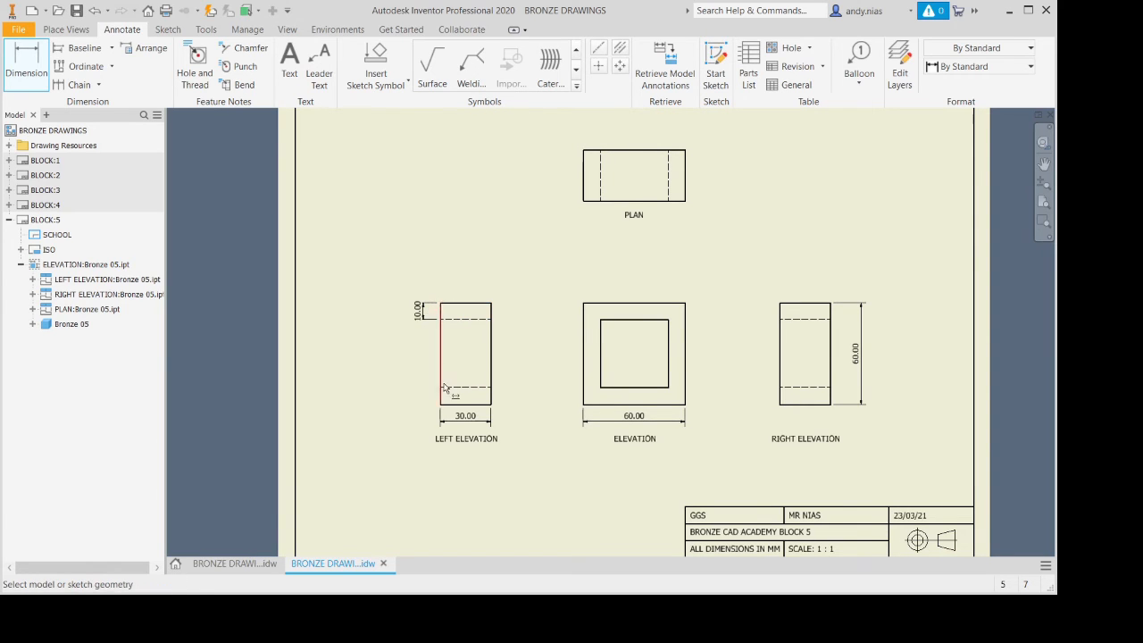
pyautogui.click(462, 393)
pyautogui.click(469, 404)
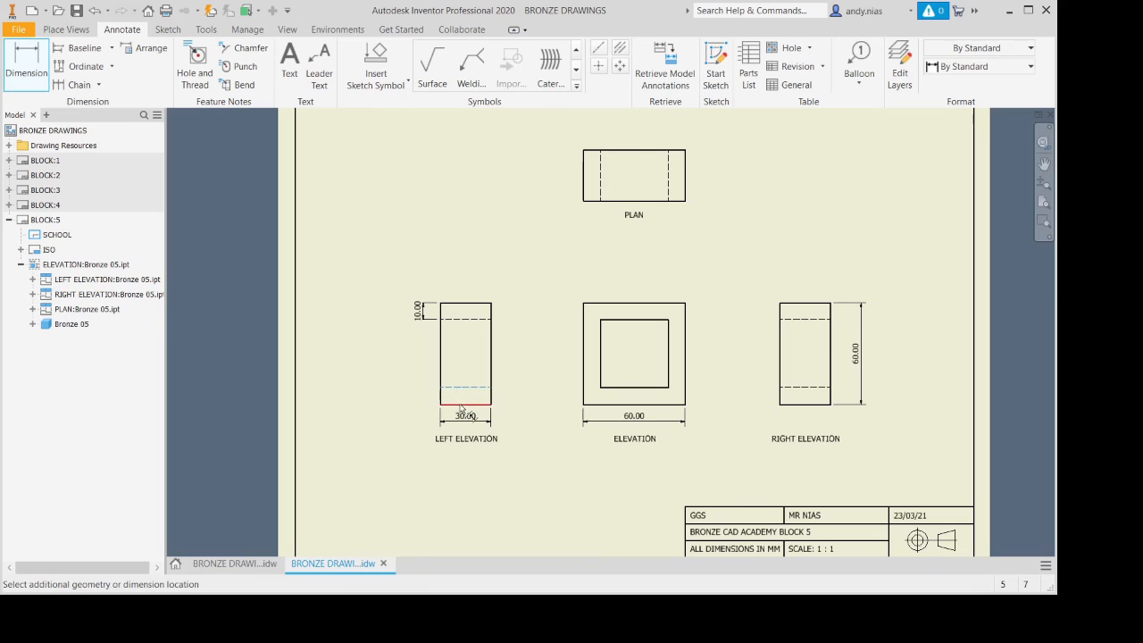
pyautogui.click(424, 397)
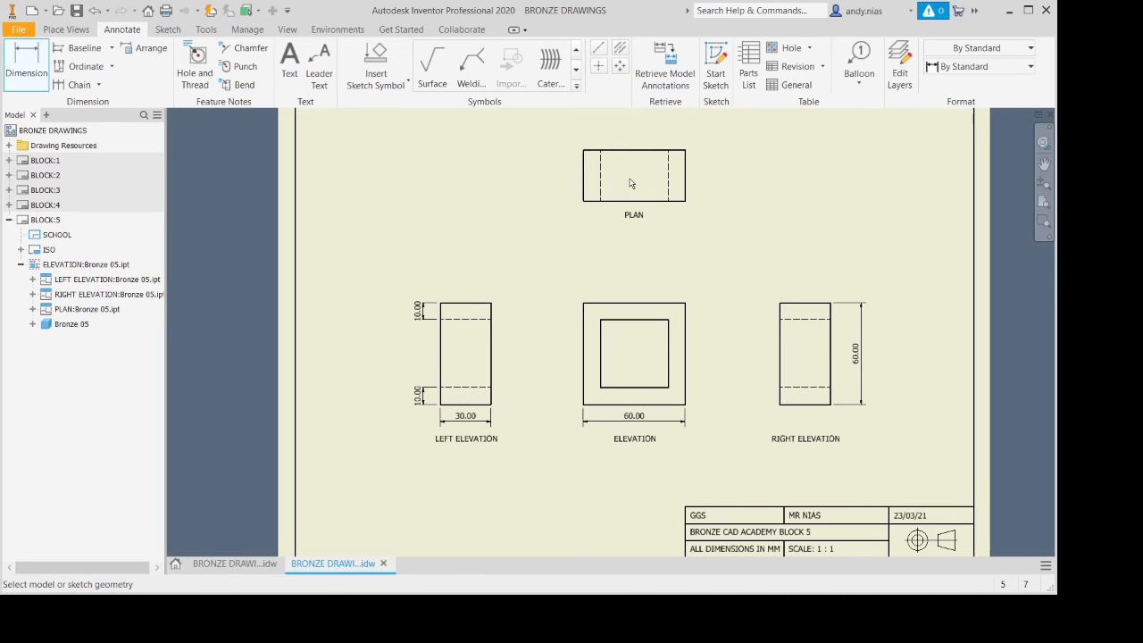
# Dimension both side wall thicknesses above the plan, aligned with each other.
pyautogui.click(584, 165)
pyautogui.click(600, 162)
pyautogui.click(594, 132)
pyautogui.click(668, 168)
pyautogui.click(685, 170)
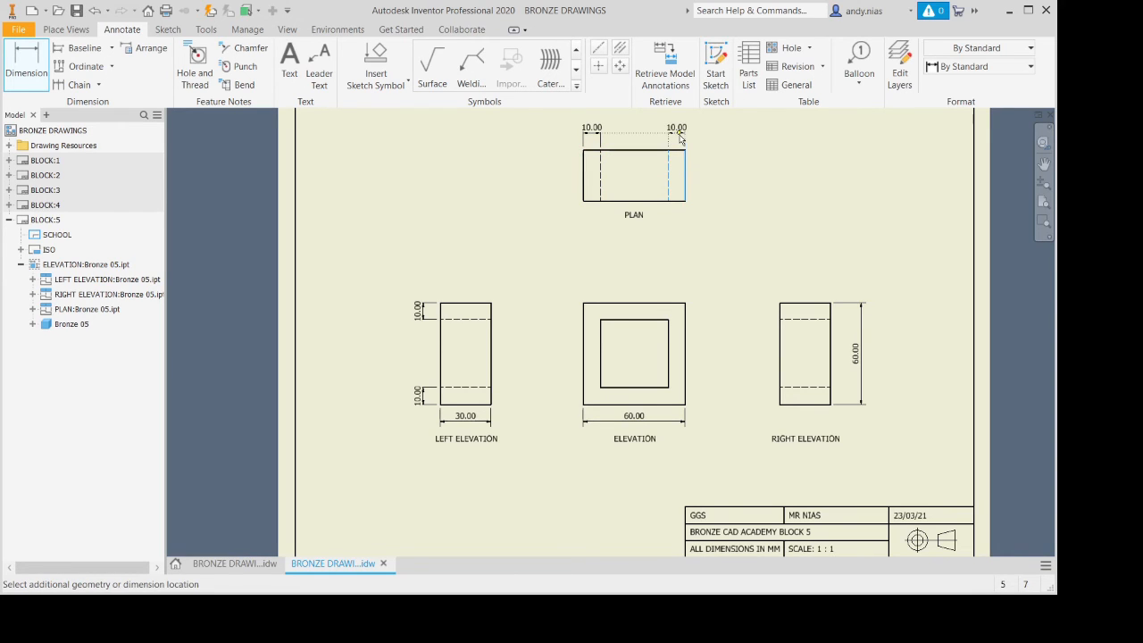
pyautogui.click(678, 132)
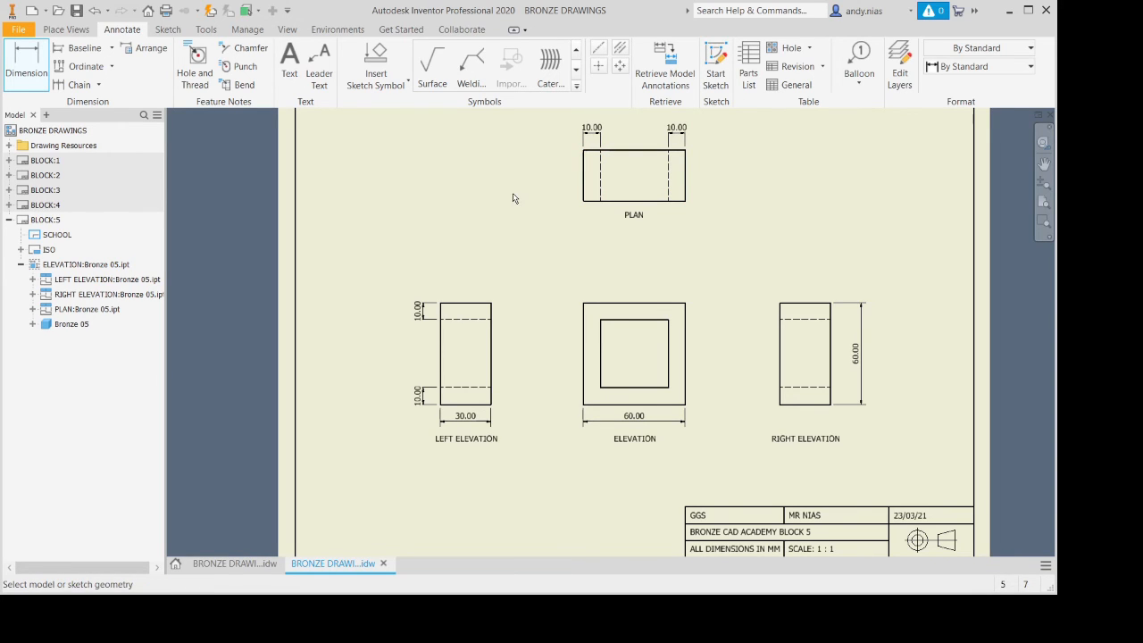
pyautogui.scroll(-3, 464, 527)
pyautogui.scroll(5, 464, 527)
pyautogui.moveTo(464, 527); pyautogui.dragTo(478, 483, button='middle')
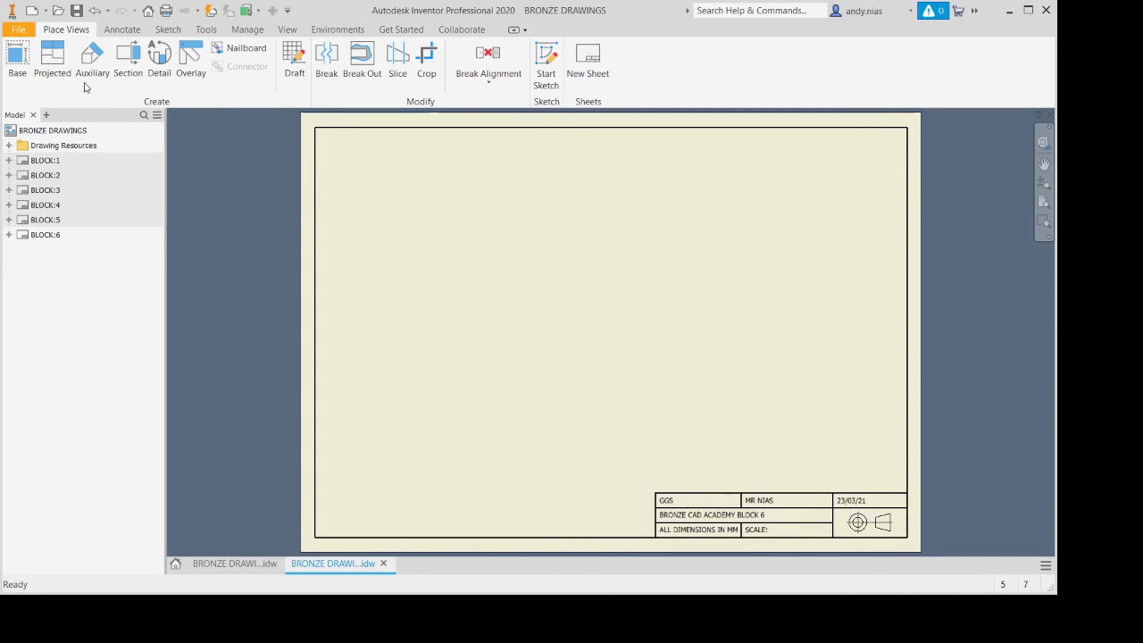
# Start a 1:1 base view of Bronze 06 on the BLOCK:6 sheet.
pyautogui.click(9, 67)
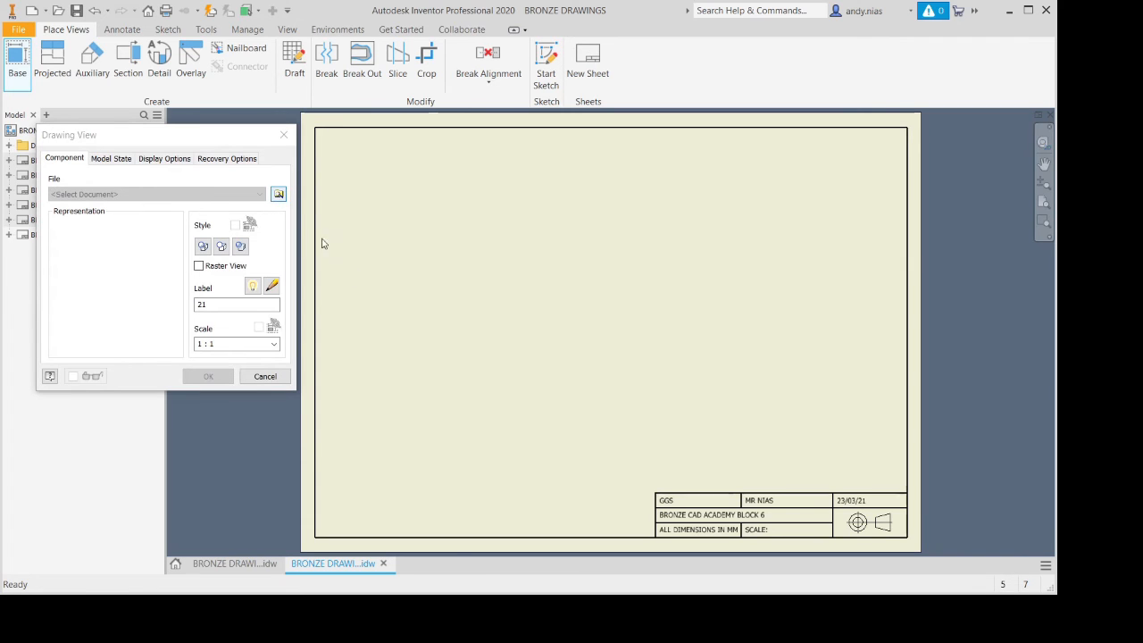
pyautogui.scroll(-1, 505, 282)
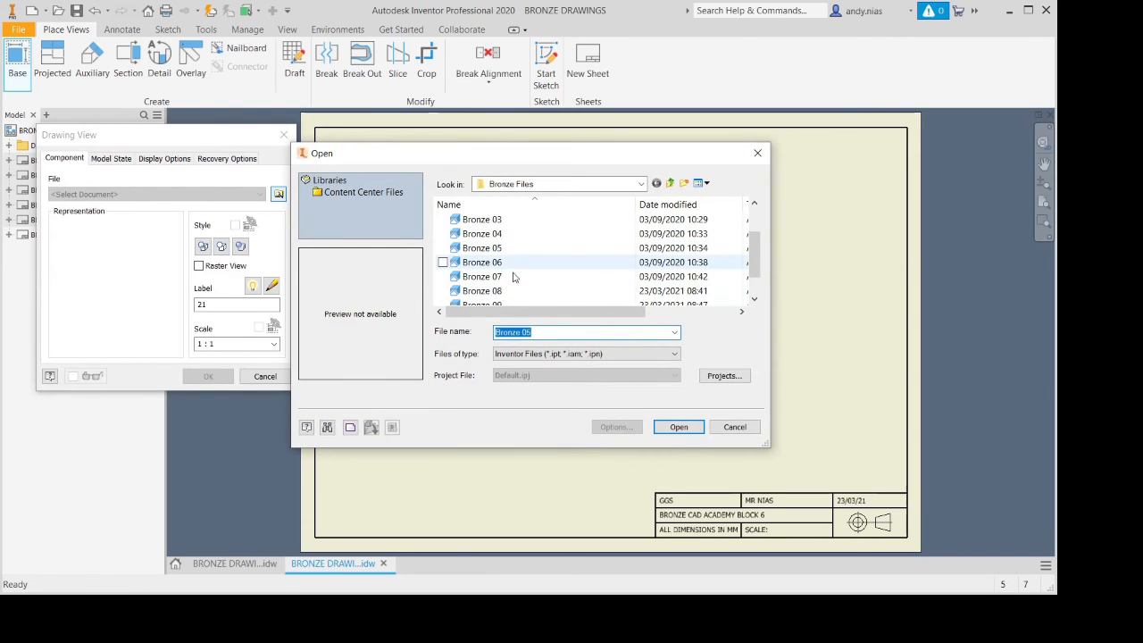
pyautogui.click(509, 263)
pyautogui.click(679, 427)
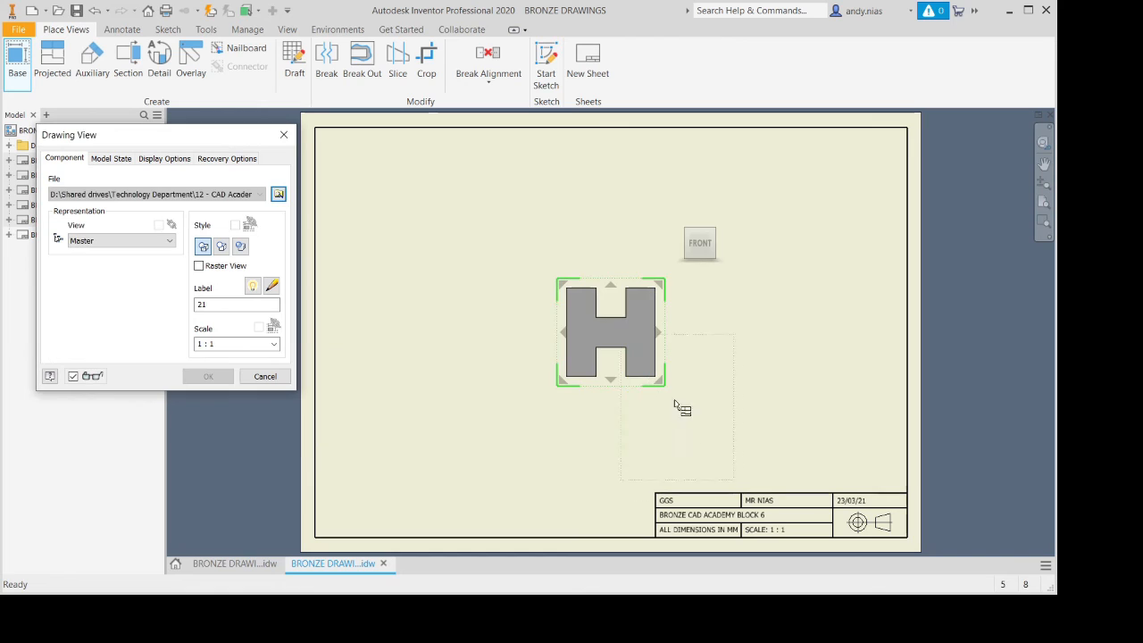
# Project left, right and plan views from the H-shaped base view, label the base view ELEVATION, and create them.
pyautogui.click(463, 349)
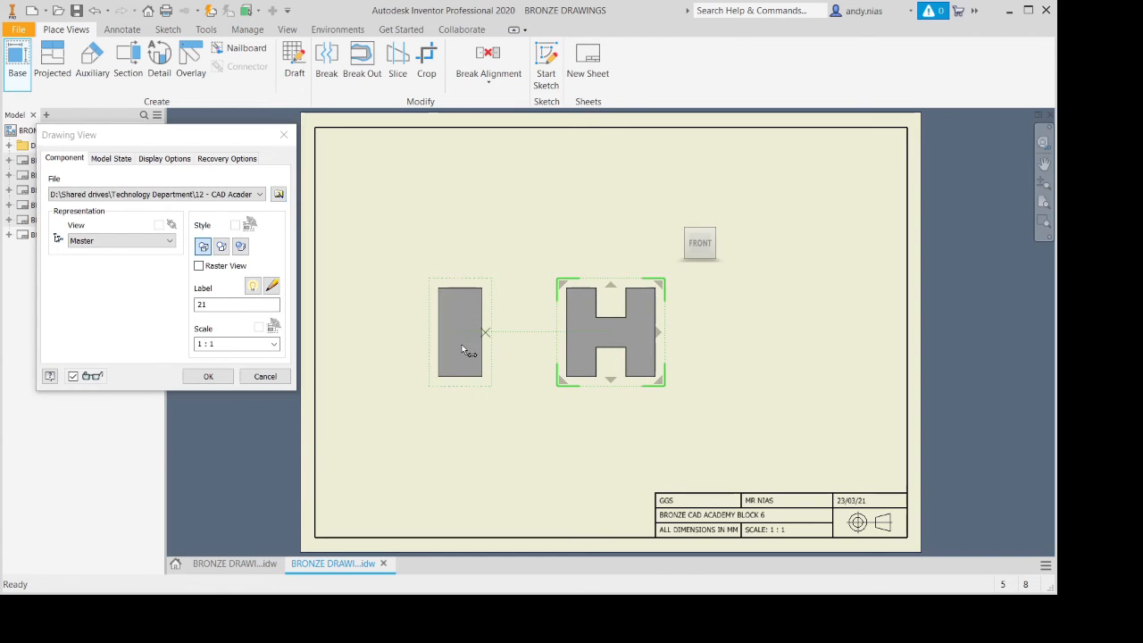
pyautogui.click(762, 340)
pyautogui.click(613, 199)
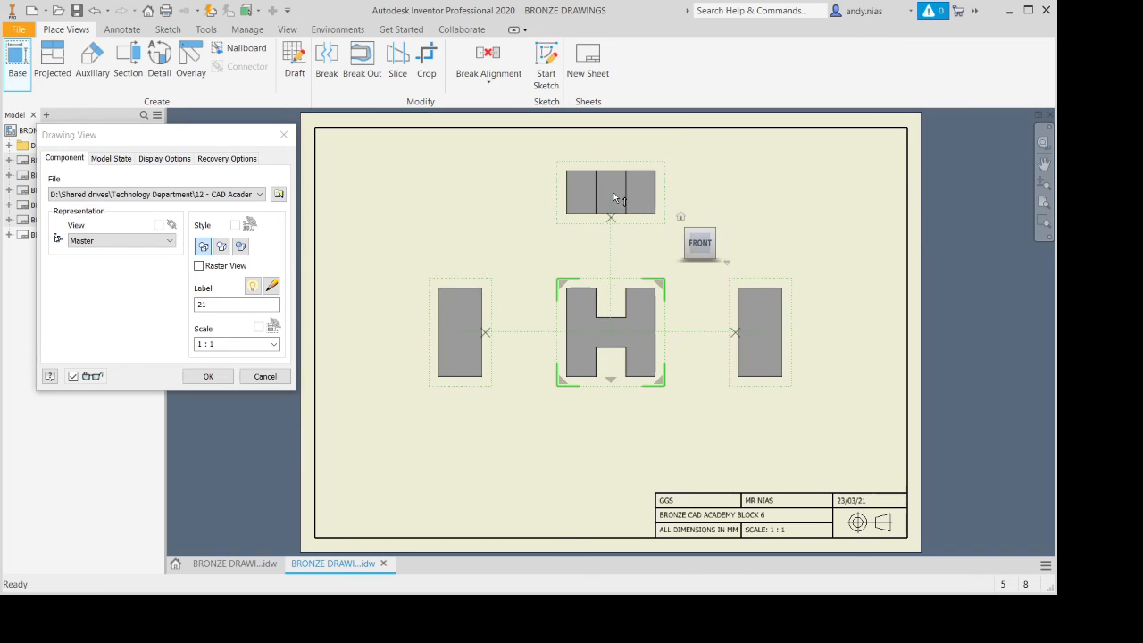
pyautogui.write('ELEVATION')
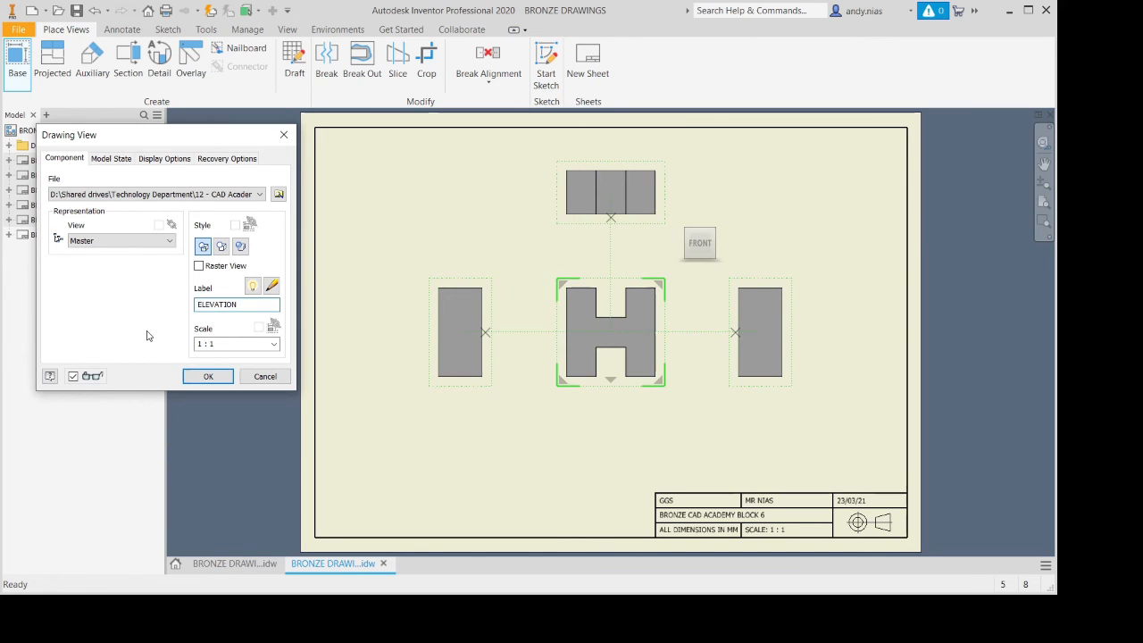
pyautogui.click(208, 376)
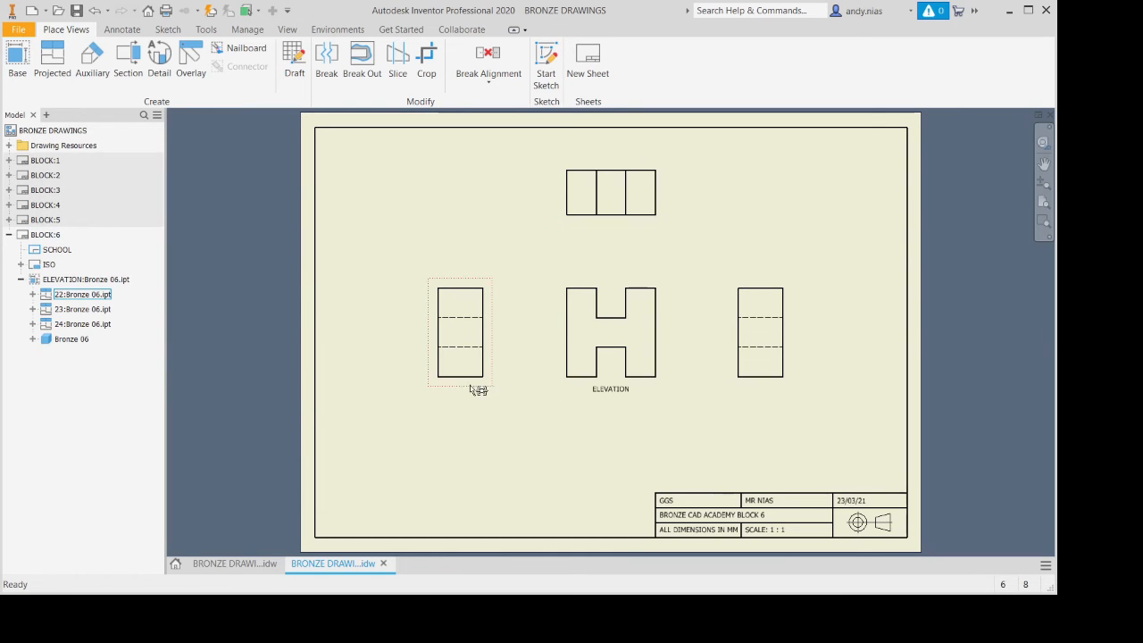
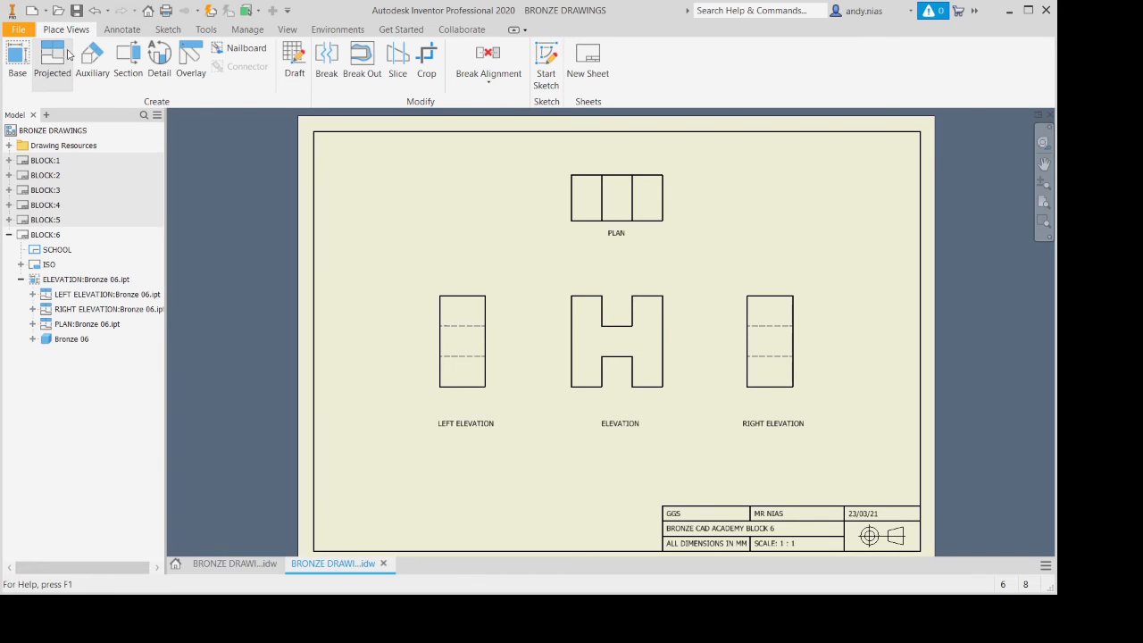
# Dimension the widths of the plan's three sections in one aligned row above the view.
pyautogui.click(122, 30)
pyautogui.click(27, 63)
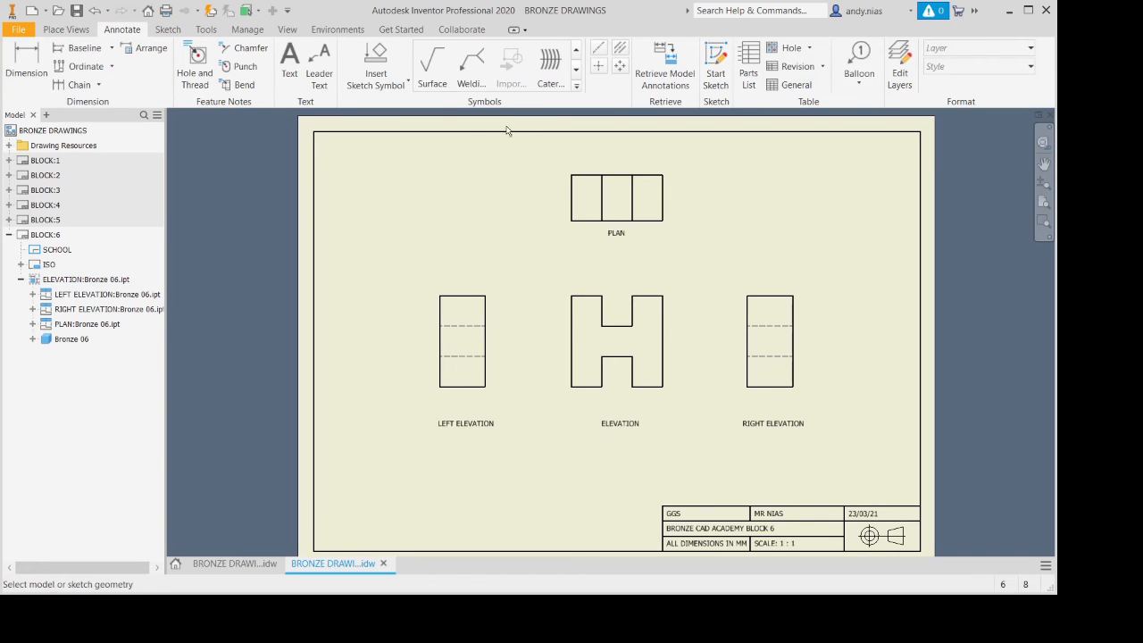
pyautogui.click(592, 175)
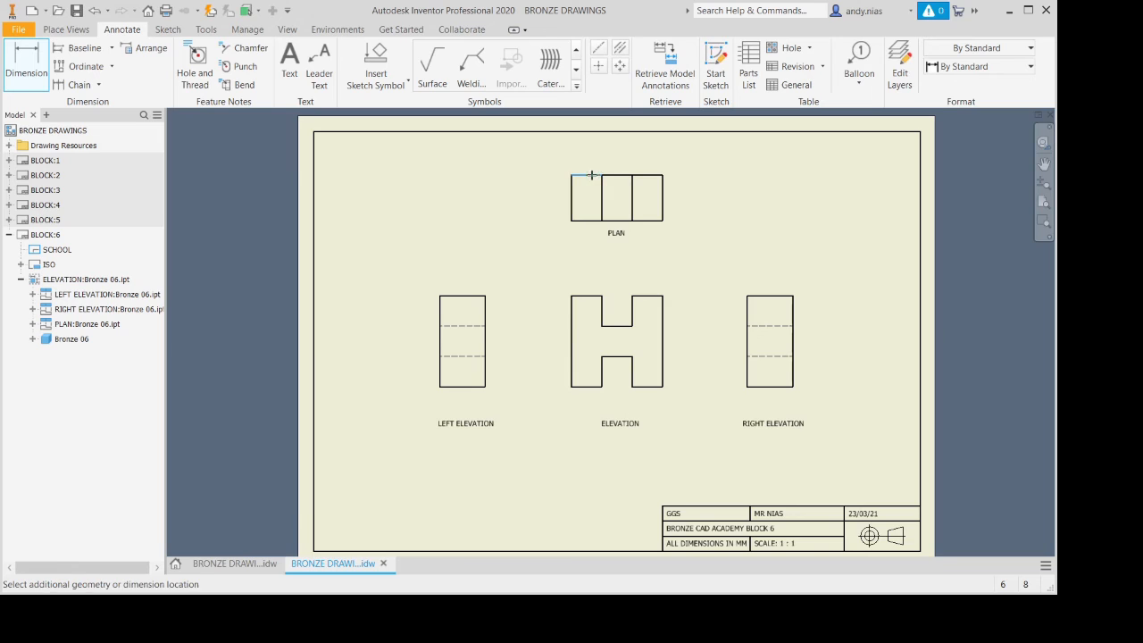
pyautogui.click(590, 161)
pyautogui.click(608, 175)
pyautogui.click(616, 160)
pyautogui.click(645, 175)
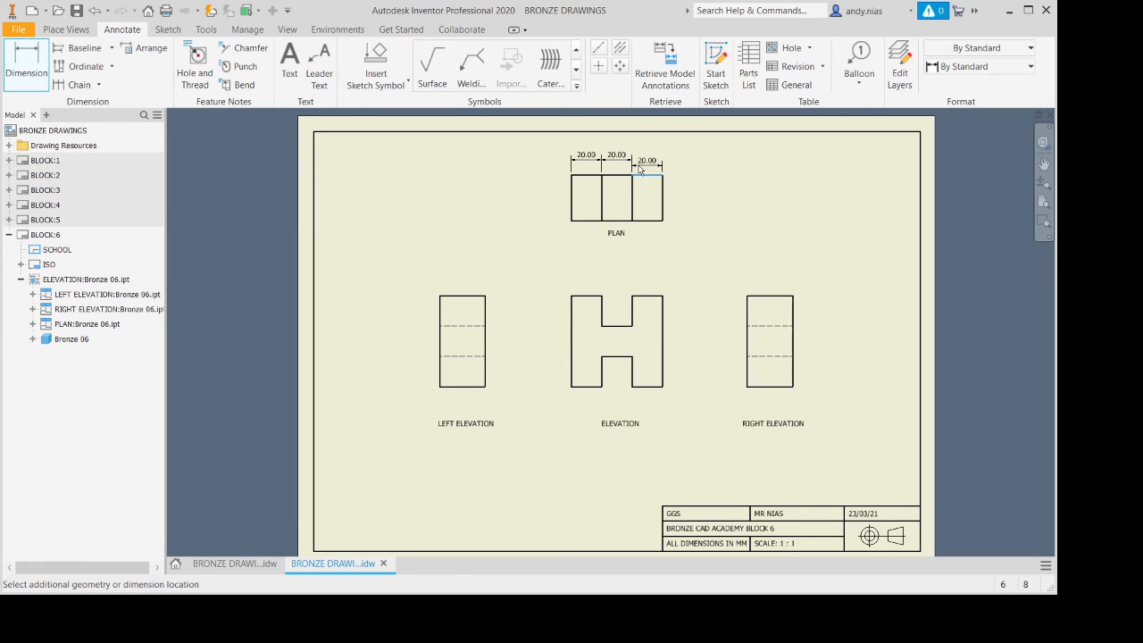
pyautogui.click(642, 158)
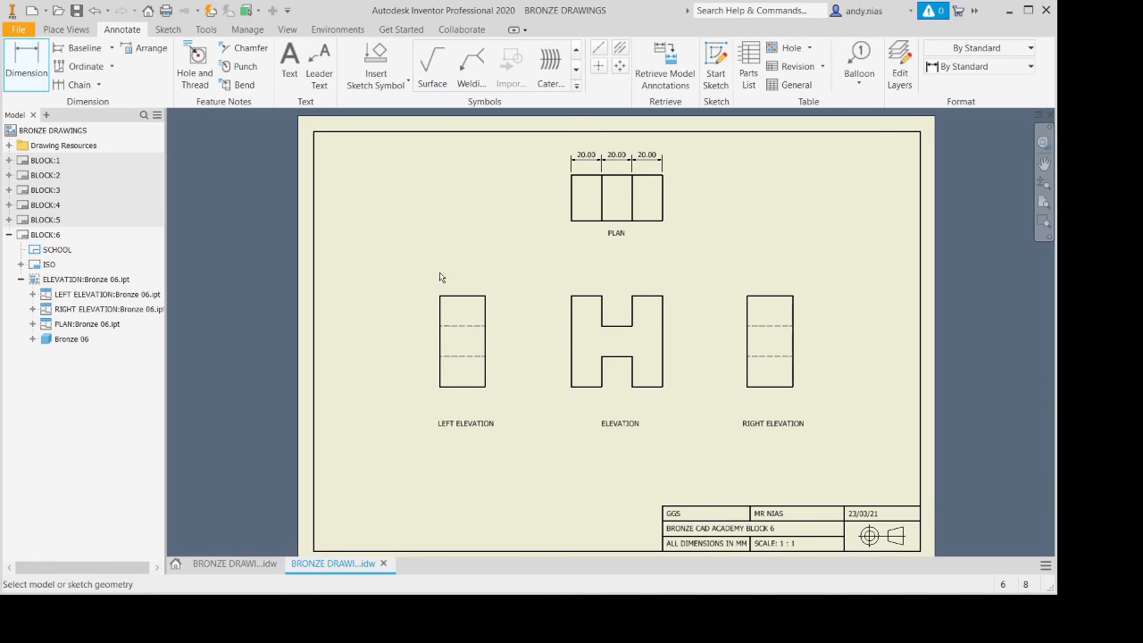
# Dimension the left elevation's overall height, then the right elevation's middle section height and overall depth.
pyautogui.click(440, 376)
pyautogui.click(419, 357)
pyautogui.click(786, 357)
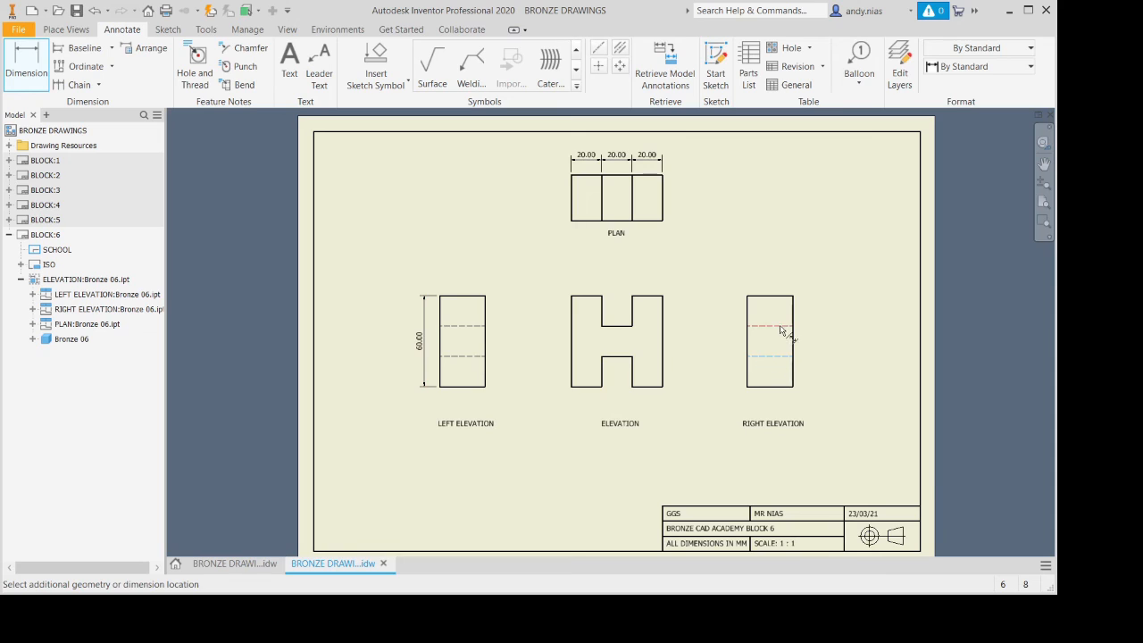
pyautogui.click(780, 326)
pyautogui.click(810, 344)
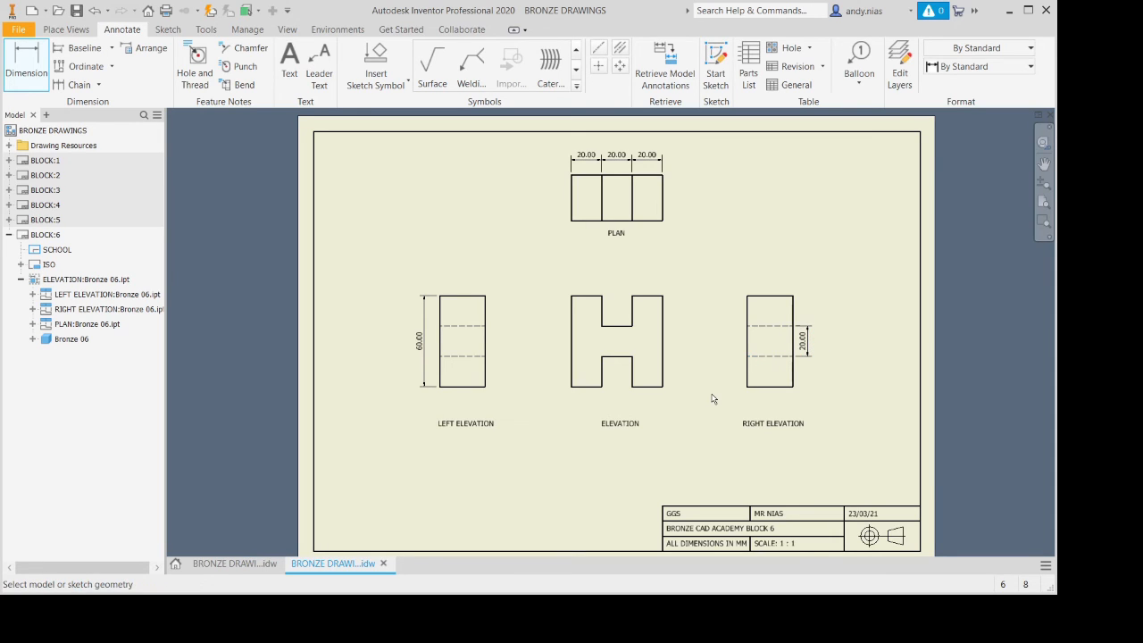
pyautogui.click(765, 387)
pyautogui.click(766, 401)
# Undo all the dimensions placed on the Bronze 06 views.
pyautogui.hotkey('ctrl', 'z')
pyautogui.hotkey('ctrl', 'z')
pyautogui.hotkey('ctrl', 'z')
pyautogui.hotkey('ctrl', 'z')
pyautogui.hotkey('ctrl', 'z')
pyautogui.hotkey('ctrl', 'z')
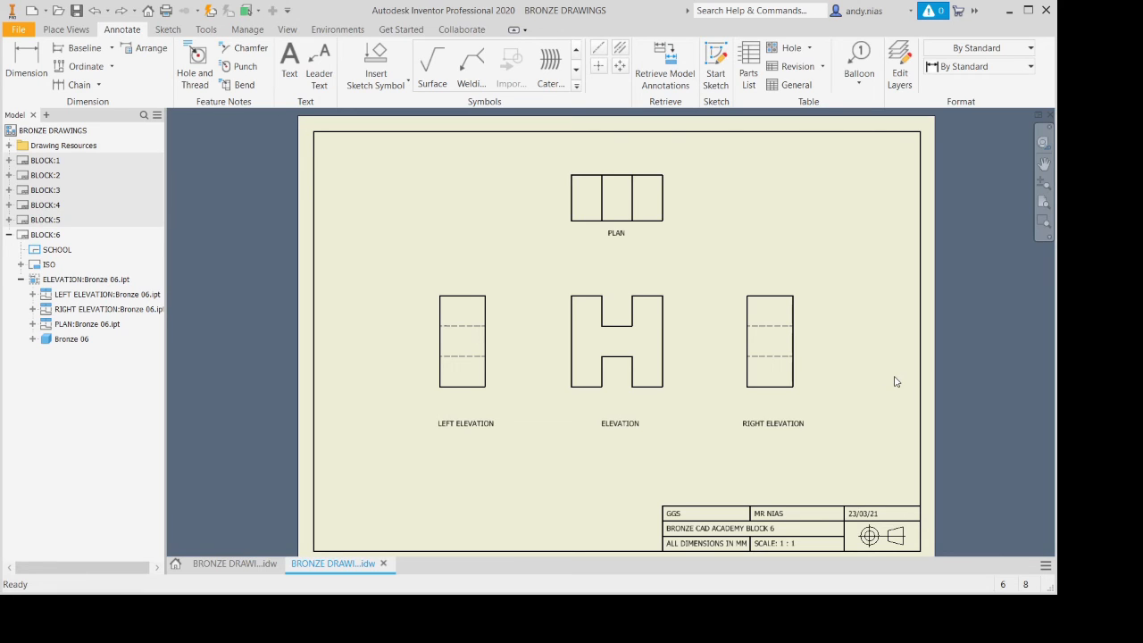
# Dimension the three section widths of the Bronze 06 plan in an aligned row above the view.
pyautogui.click(26, 61)
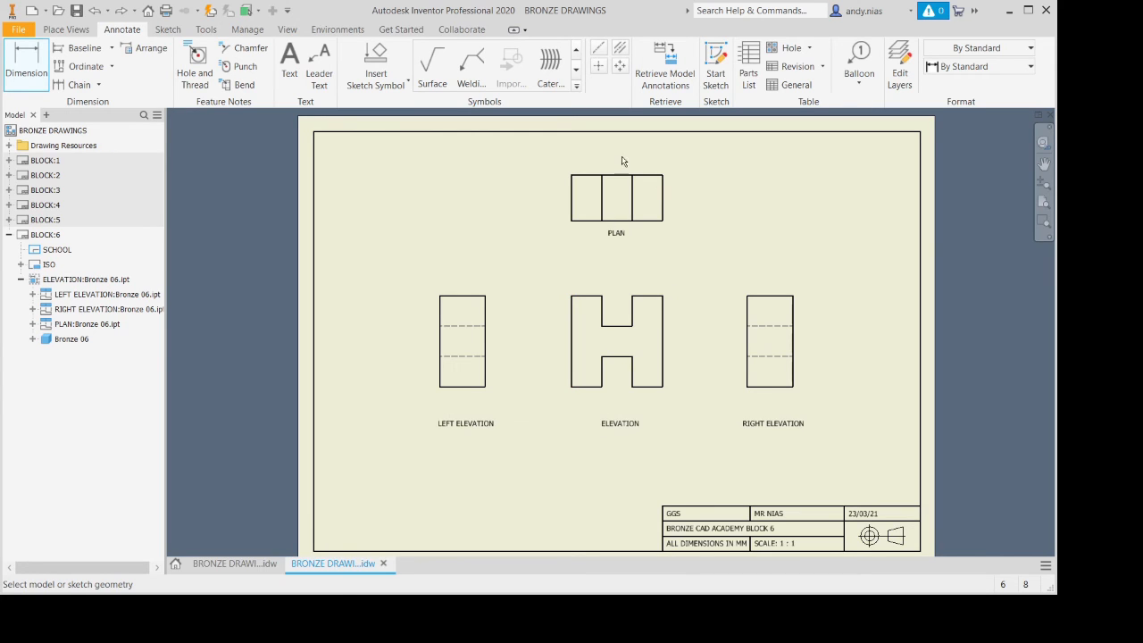
pyautogui.click(590, 175)
pyautogui.click(588, 159)
pyautogui.click(617, 175)
pyautogui.click(617, 159)
pyautogui.click(640, 176)
pyautogui.click(646, 159)
# Dimension the three section heights in one aligned column beside the right elevation, and the left elevation's depth below it.
pyautogui.click(777, 387)
pyautogui.click(815, 373)
pyautogui.click(775, 355)
pyautogui.click(778, 326)
pyautogui.click(820, 349)
pyautogui.click(782, 326)
pyautogui.click(778, 299)
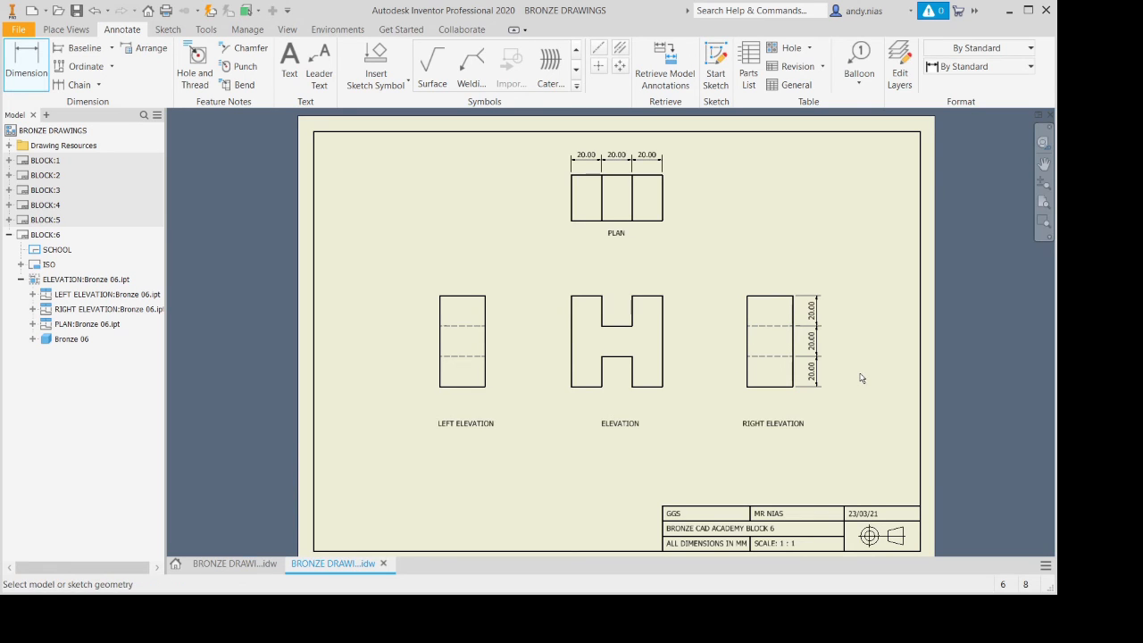
pyautogui.click(476, 389)
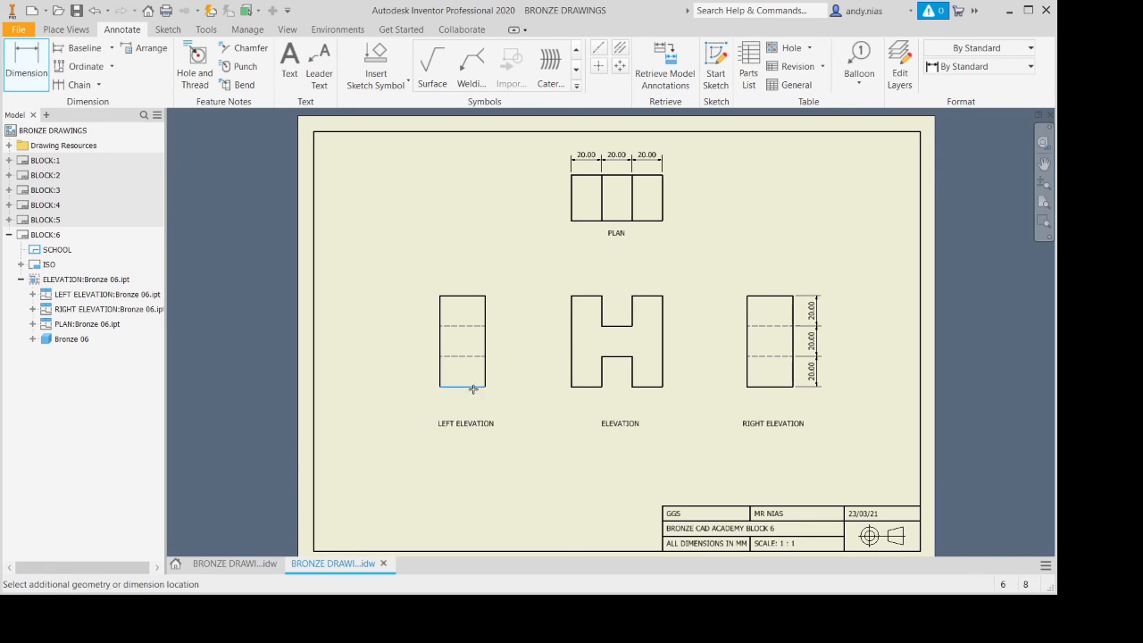
pyautogui.click(465, 409)
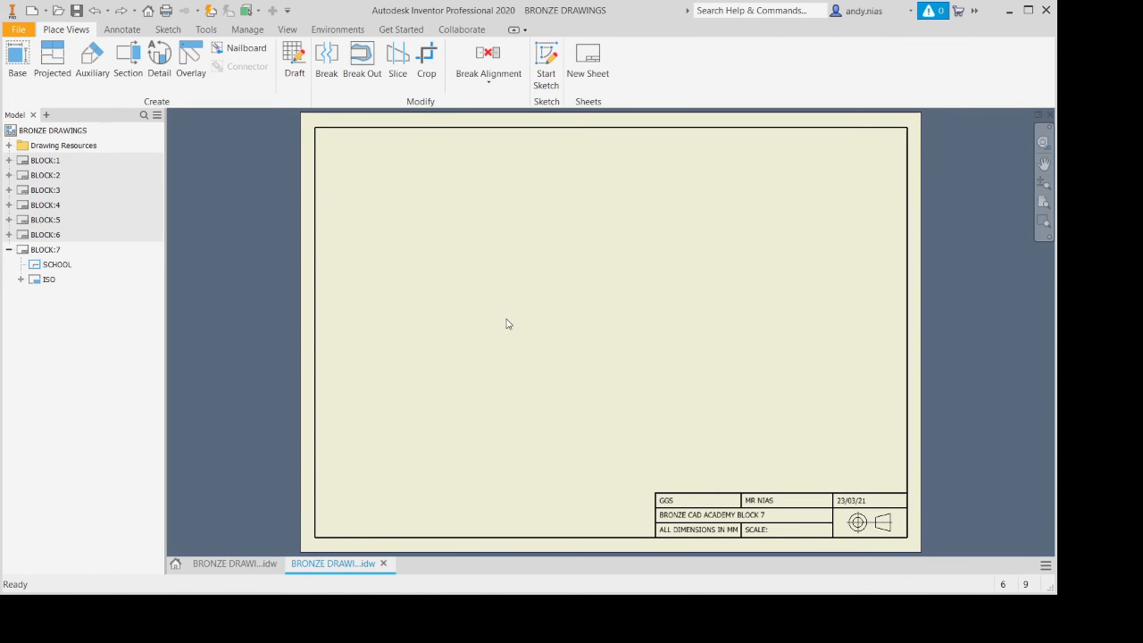
# Start a 1:1 base view of Bronze 07 in Front orientation on the BLOCK:7 sheet.
pyautogui.click(17, 57)
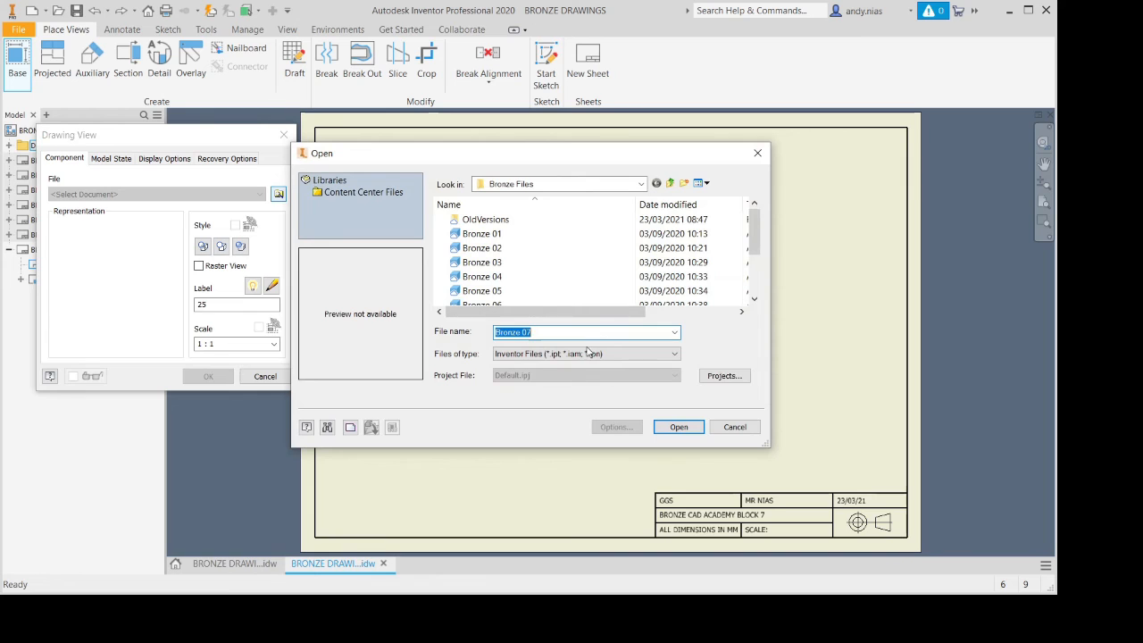
pyautogui.click(679, 427)
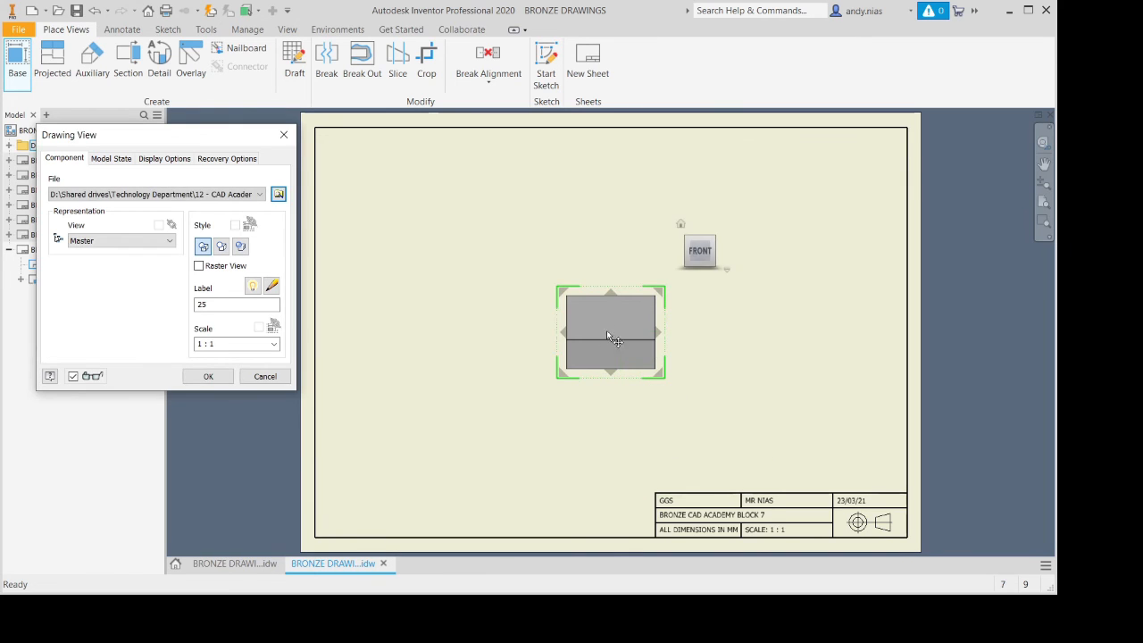
pyautogui.click(724, 256)
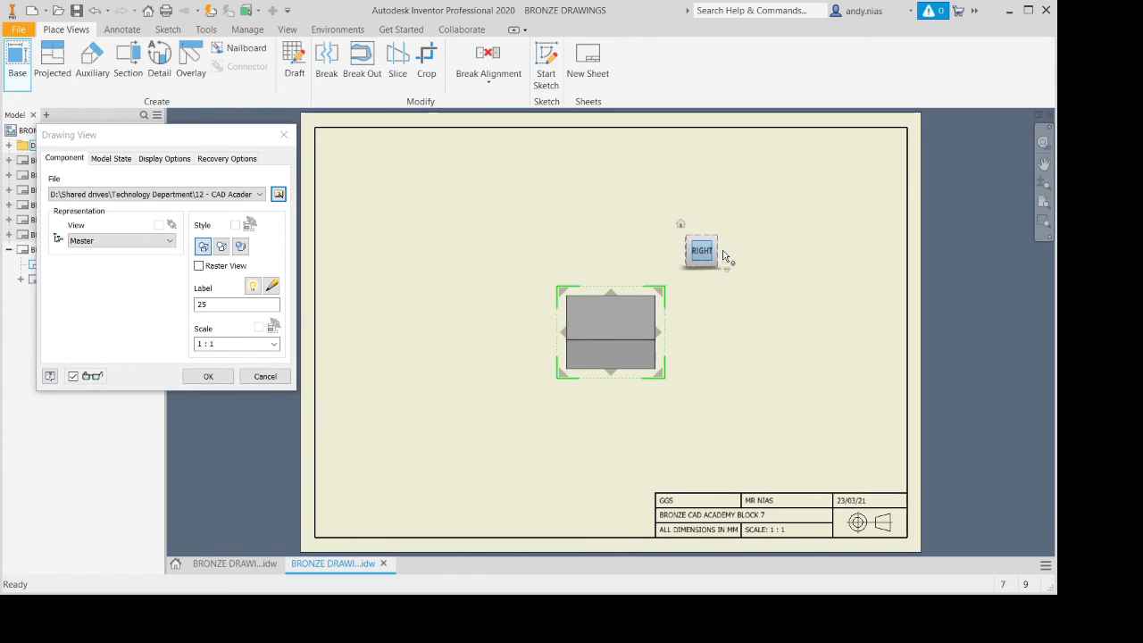
pyautogui.click(679, 252)
# Project right, left and plan views from the Bronze 07 base view, label the base view ELEVATION, and create them.
pyautogui.click(786, 334)
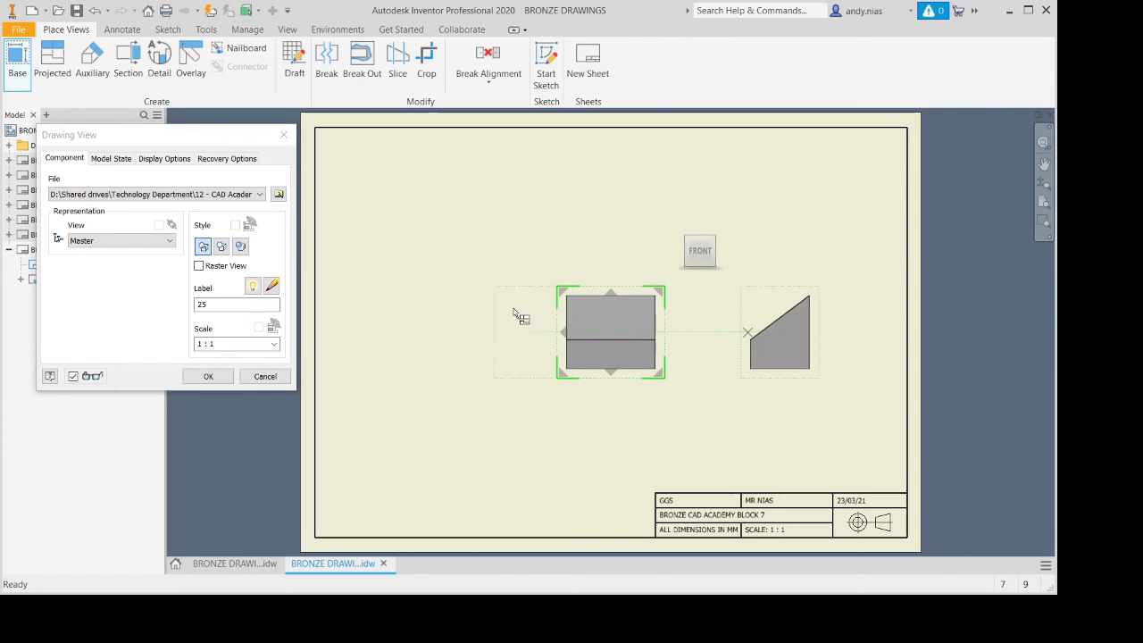
pyautogui.click(463, 325)
pyautogui.click(604, 202)
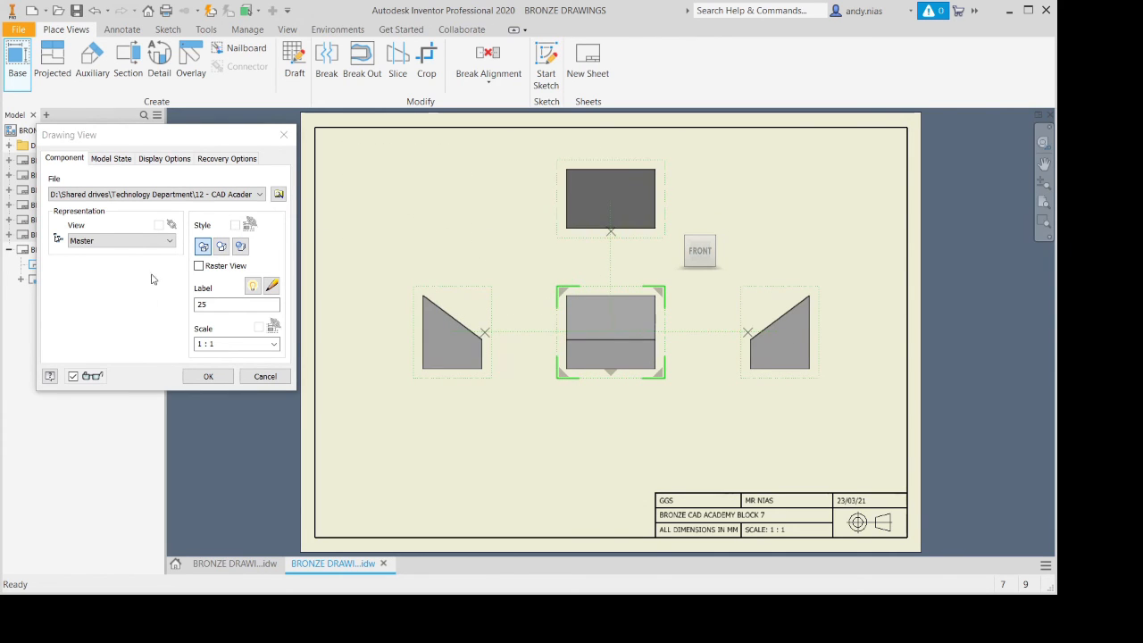
pyautogui.doubleClick(214, 304)
pyautogui.write('ELEVATION')
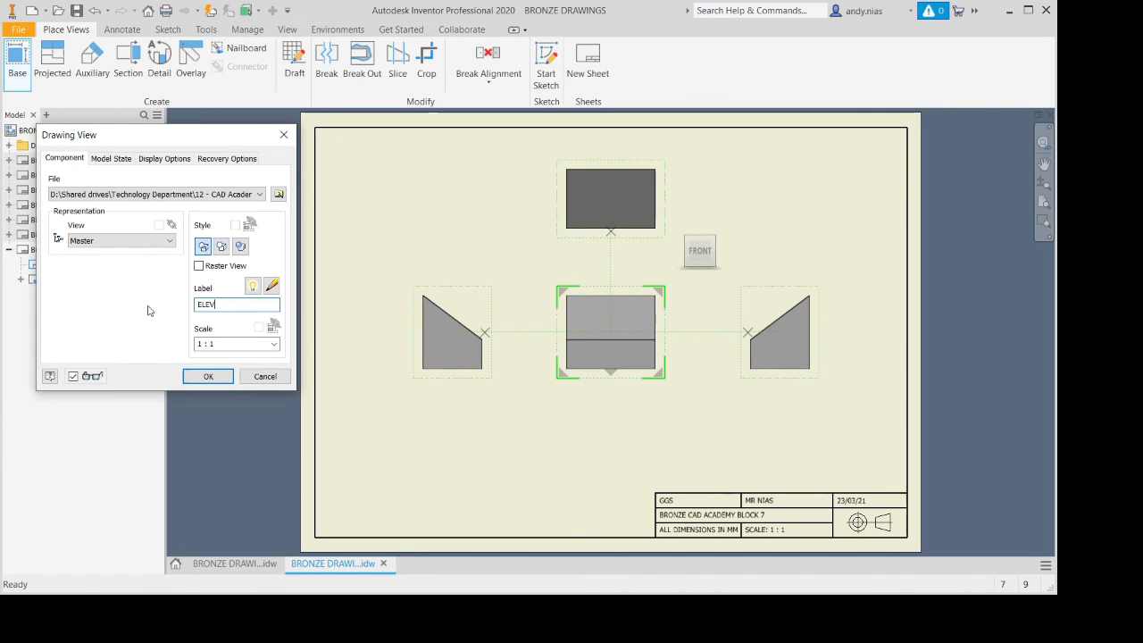
pyautogui.click(224, 377)
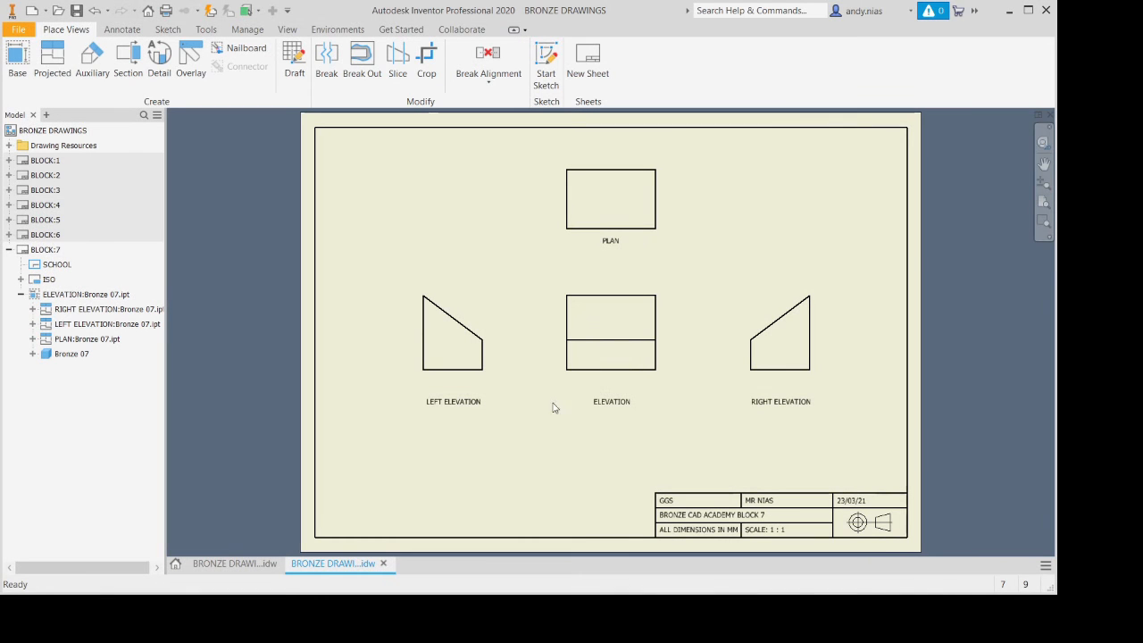
# Dimension the elevation's width and the right elevation's depth below their views.
pyautogui.click(122, 30)
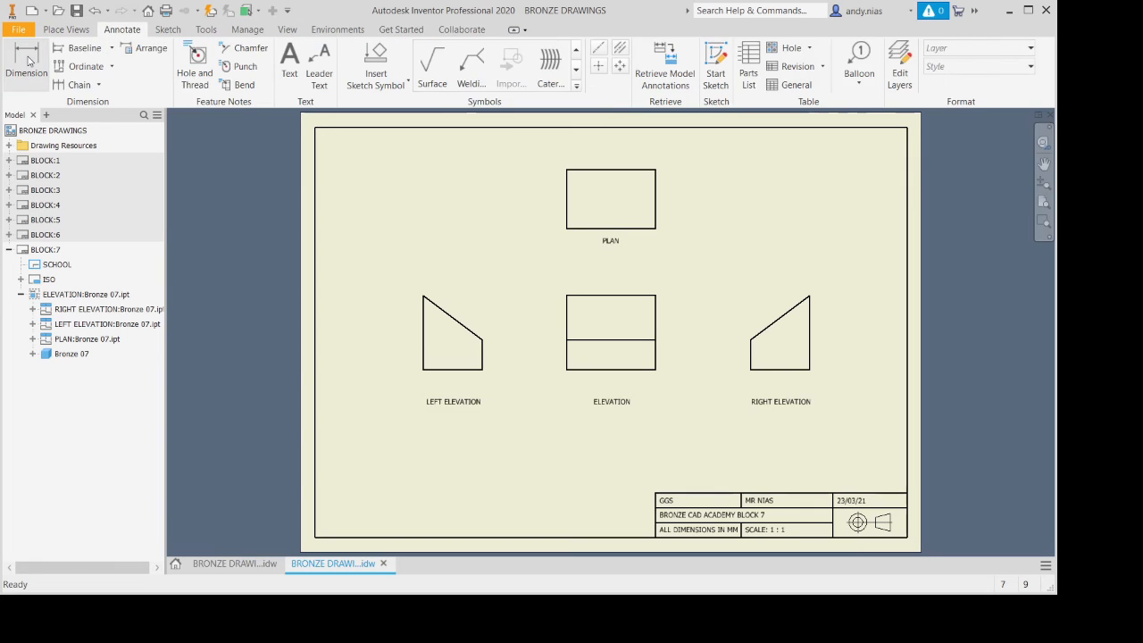
pyautogui.click(27, 60)
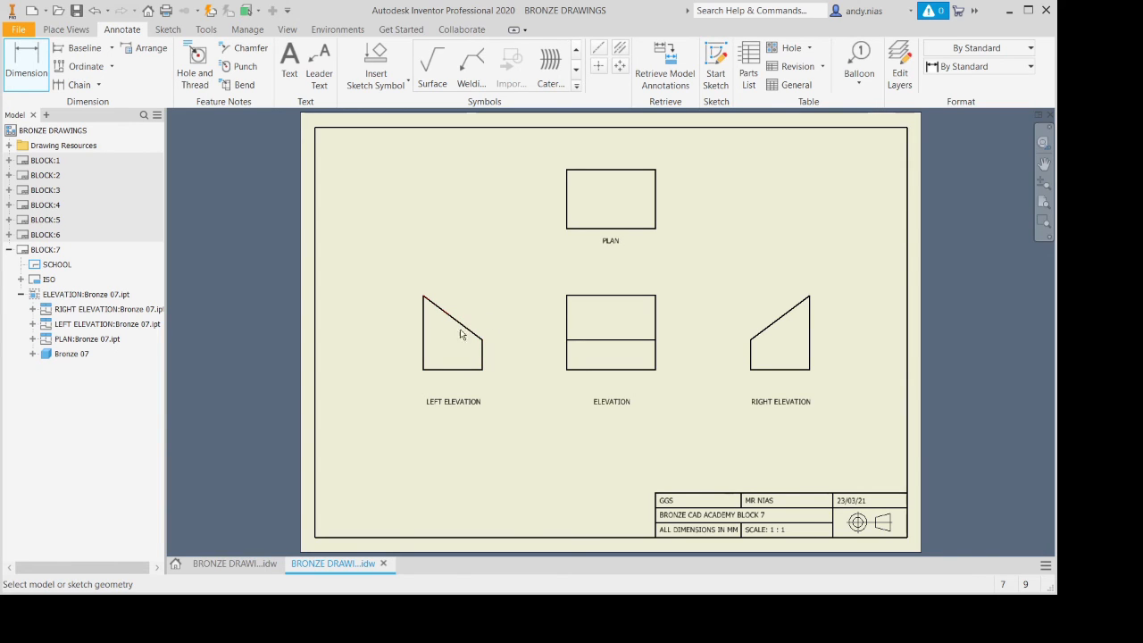
pyautogui.click(645, 377)
pyautogui.click(636, 382)
pyautogui.click(773, 373)
pyautogui.click(769, 382)
# Dimension the right elevation's tall vertical edge and the left elevation's short vertical edge beside their views.
pyautogui.click(811, 359)
pyautogui.click(834, 355)
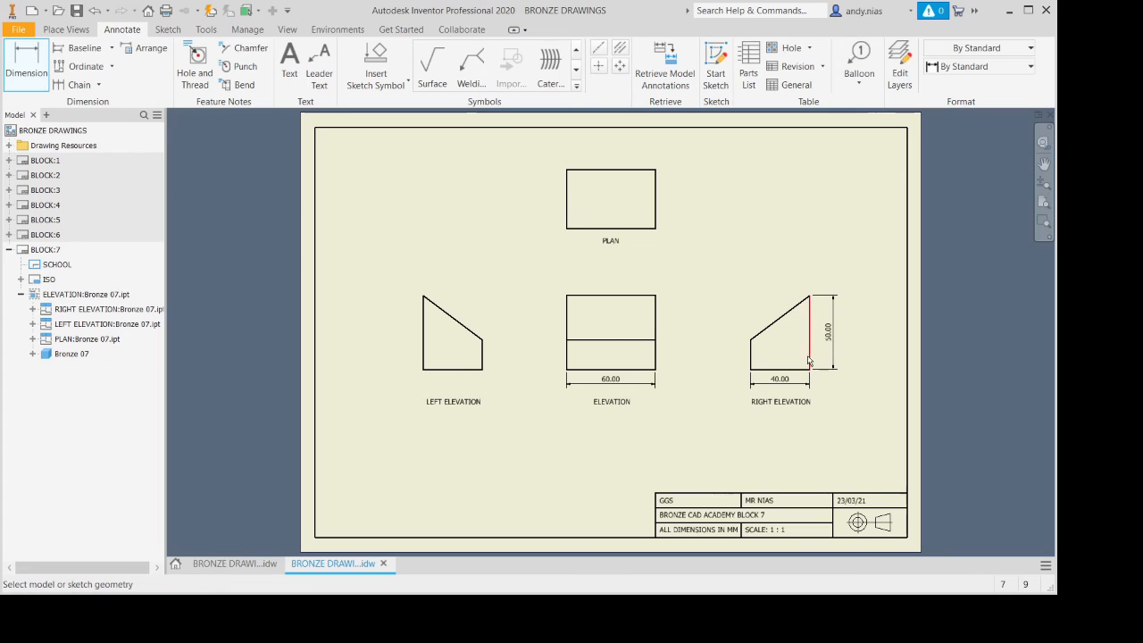
pyautogui.click(483, 354)
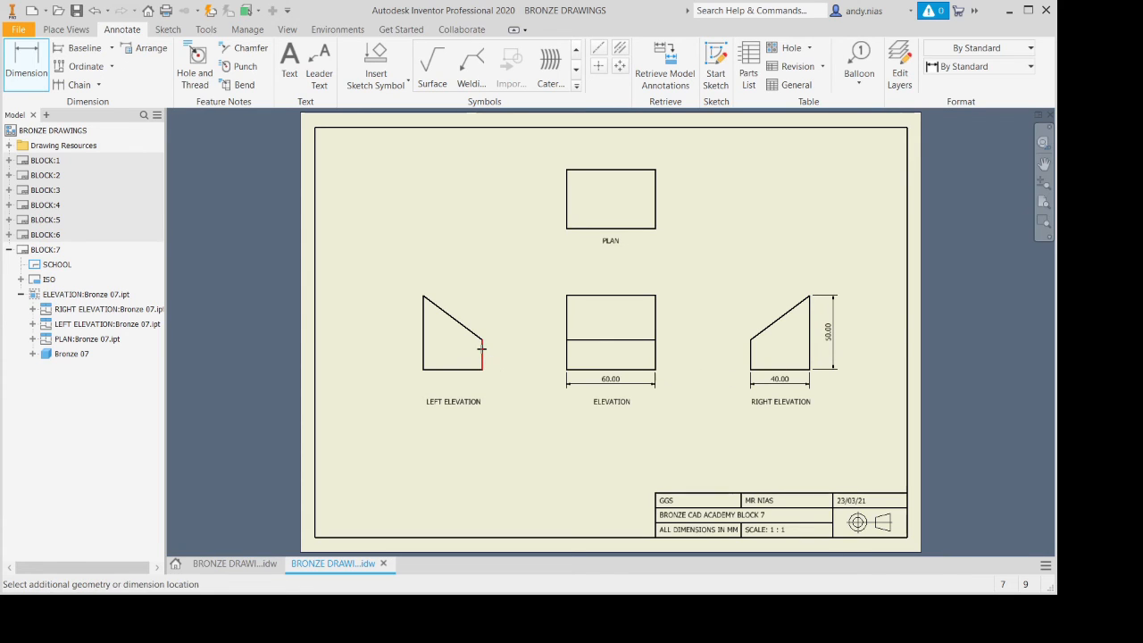
pyautogui.click(494, 354)
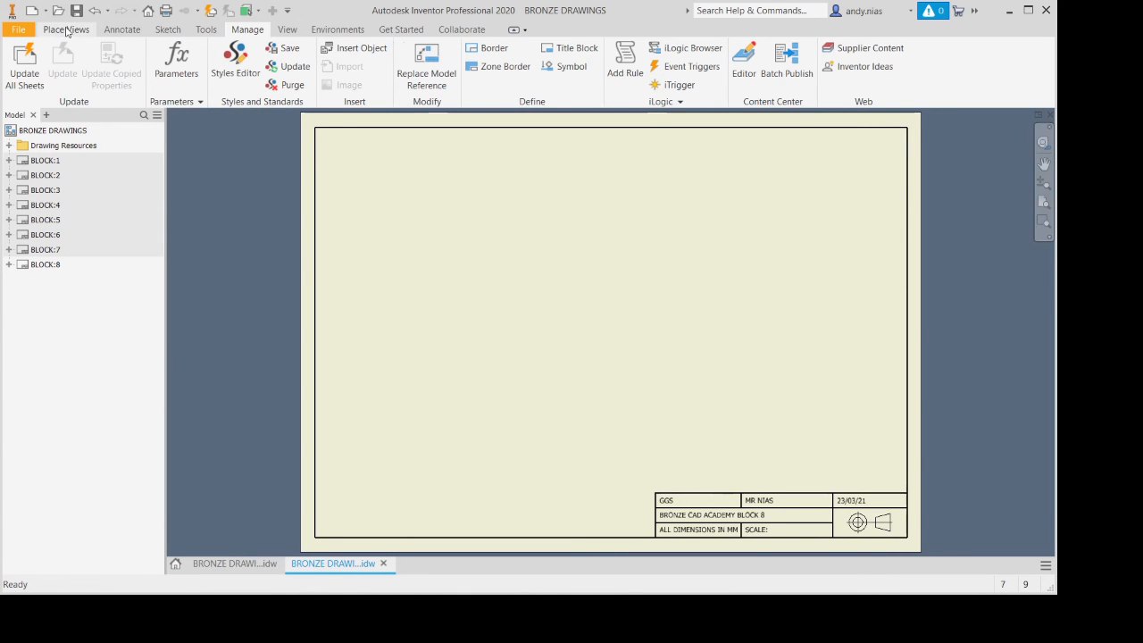
# Start a 1:1 base view of Bronze 08 on the BLOCK:8 sheet, oriented to the Right view.
pyautogui.click(66, 29)
pyautogui.click(18, 63)
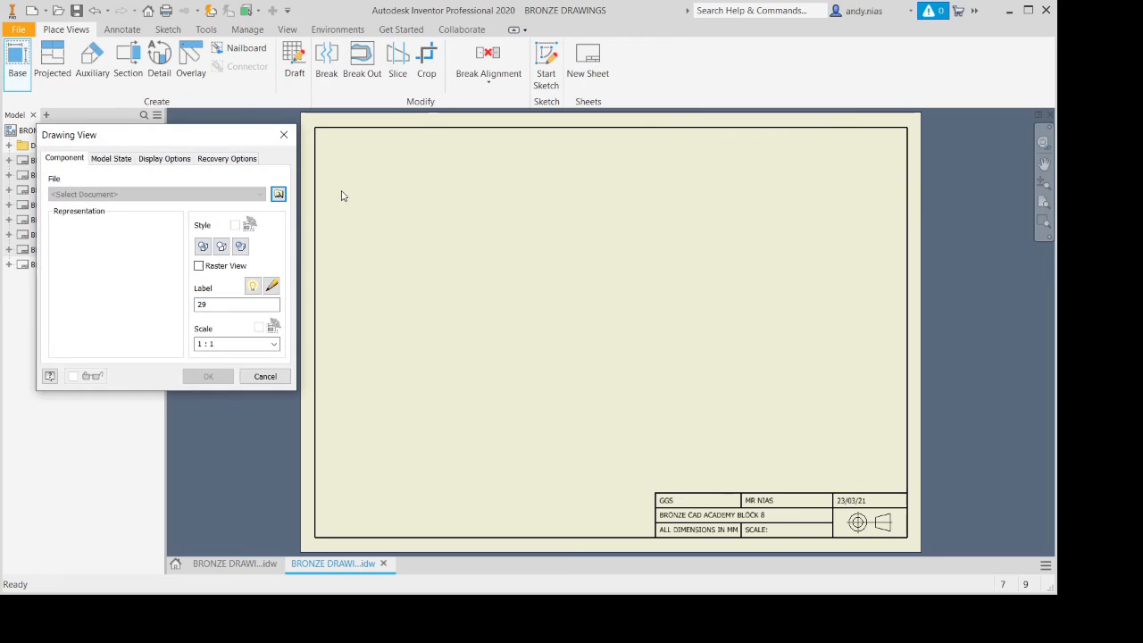
pyautogui.click(279, 195)
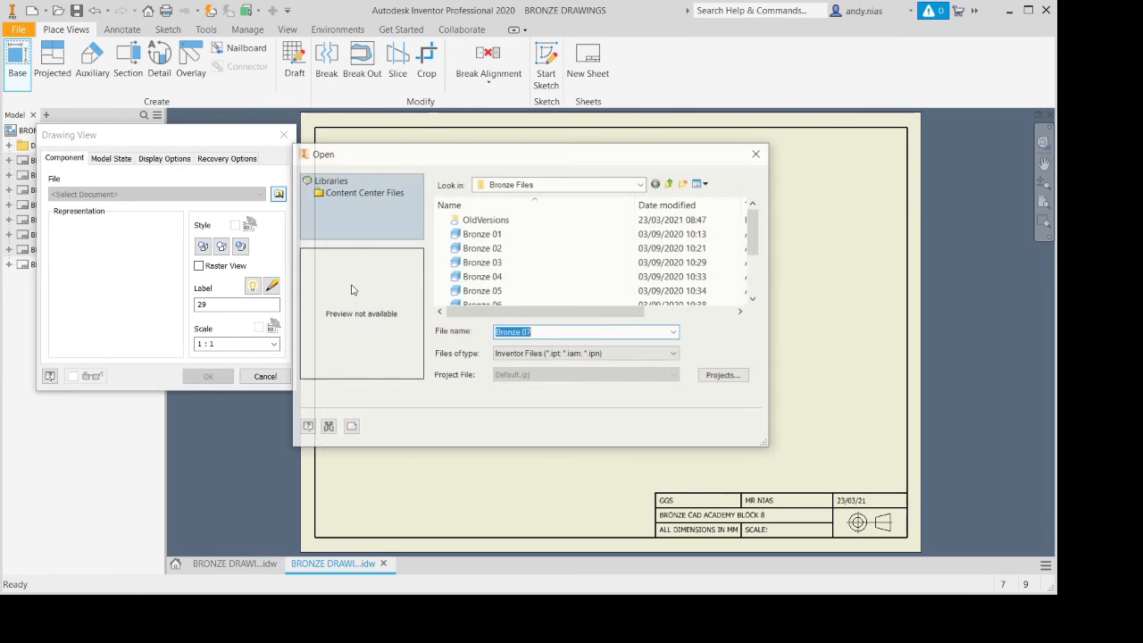
pyautogui.scroll(-1, 543, 287)
pyautogui.click(547, 291)
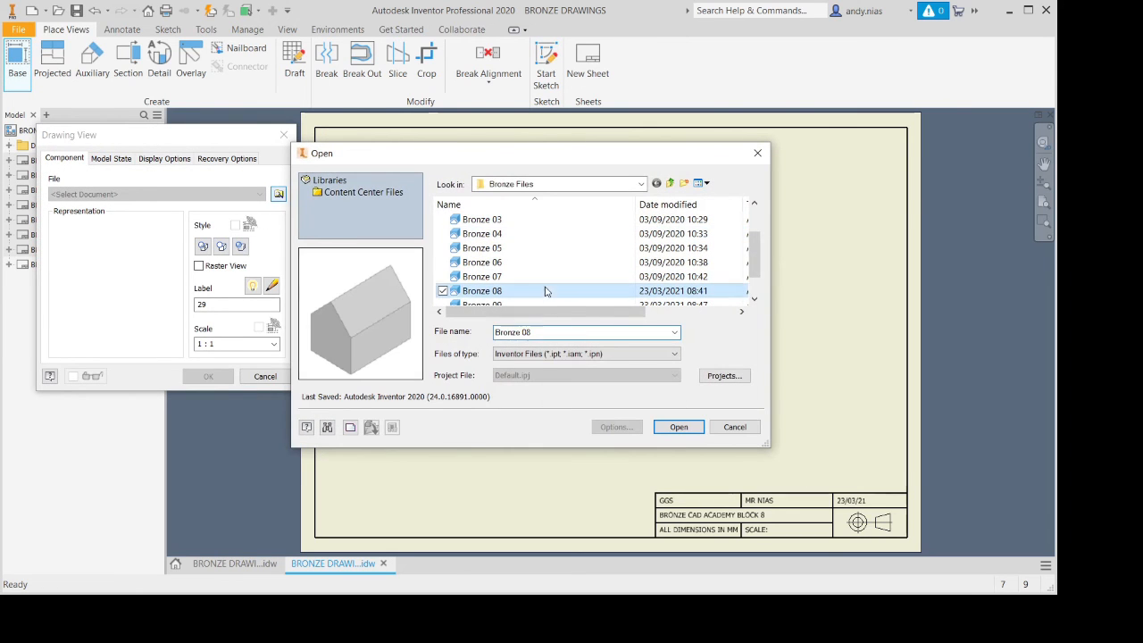
pyautogui.click(678, 427)
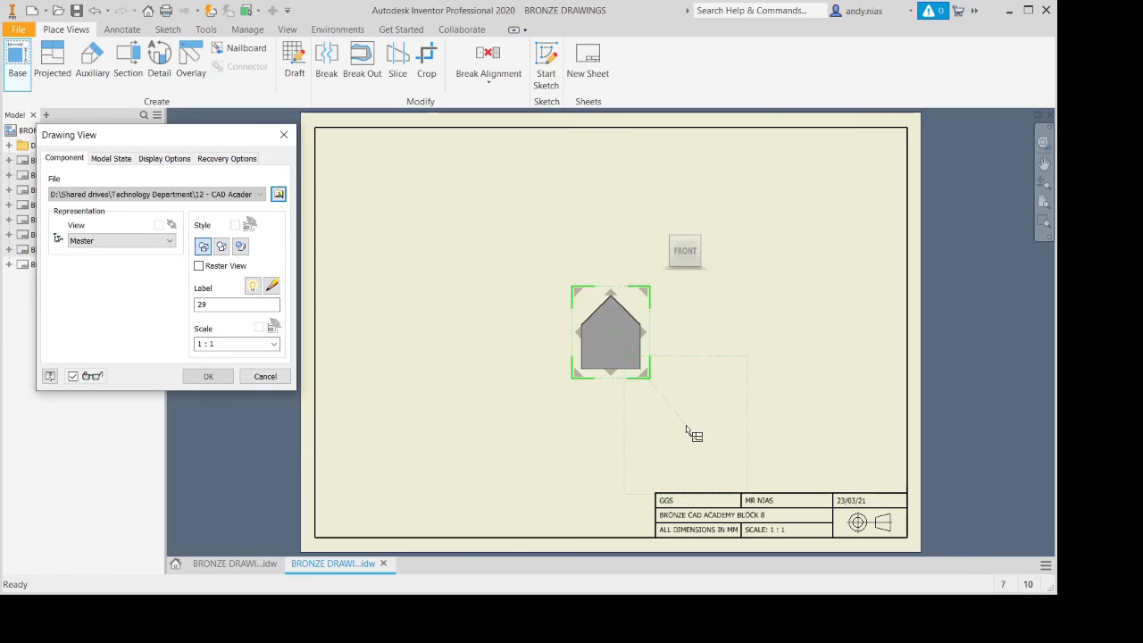
pyautogui.click(708, 251)
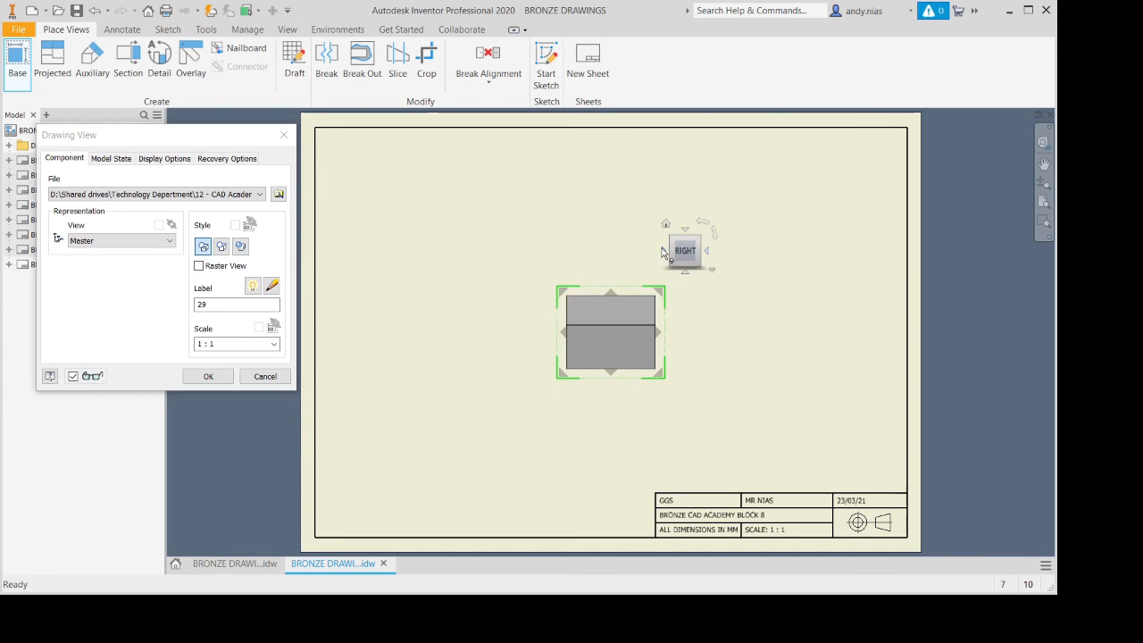
pyautogui.click(706, 254)
# Project left, right and plan views from the Bronze 08 base view, label the base view ELEVATION, and create them.
pyautogui.click(463, 344)
pyautogui.click(760, 344)
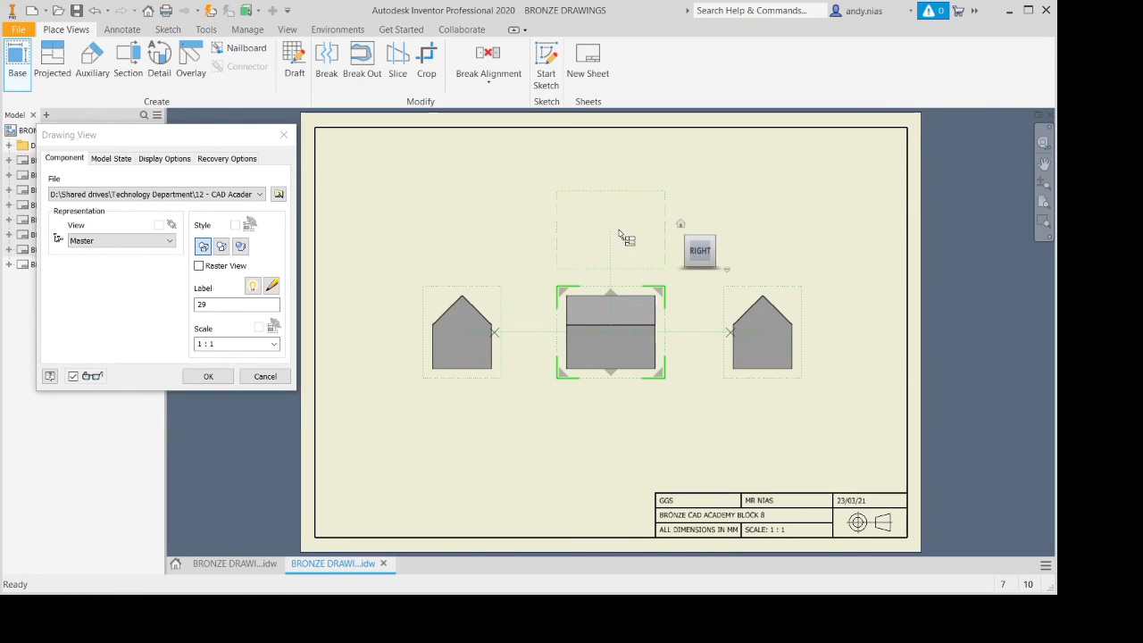
pyautogui.click(612, 198)
pyautogui.click(162, 323)
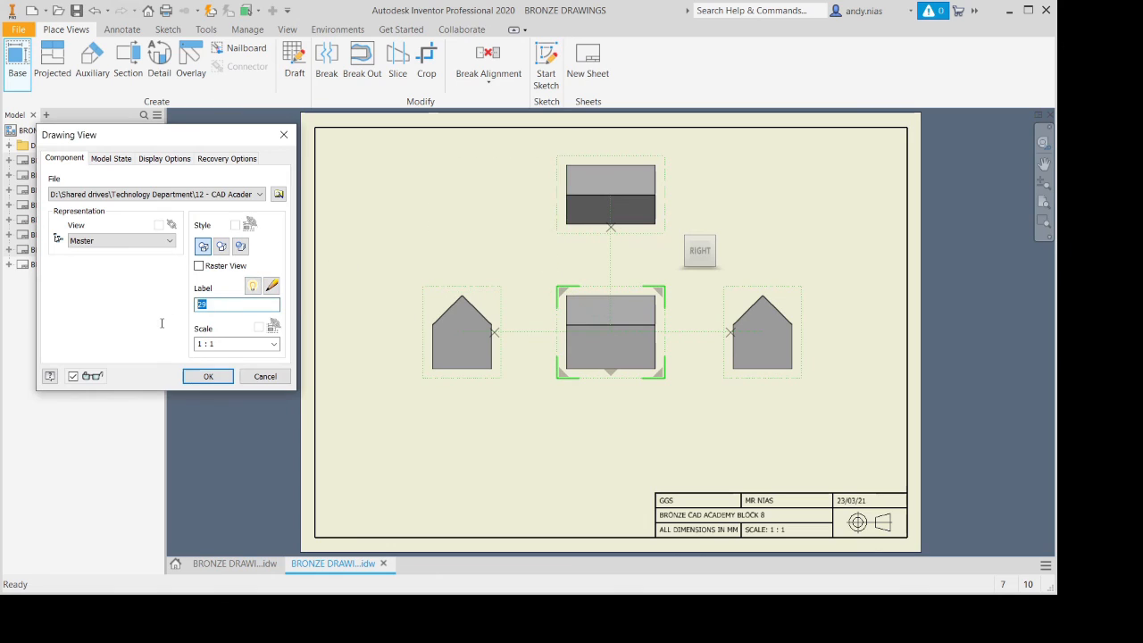
pyautogui.write('ELEVATION')
pyautogui.click(208, 376)
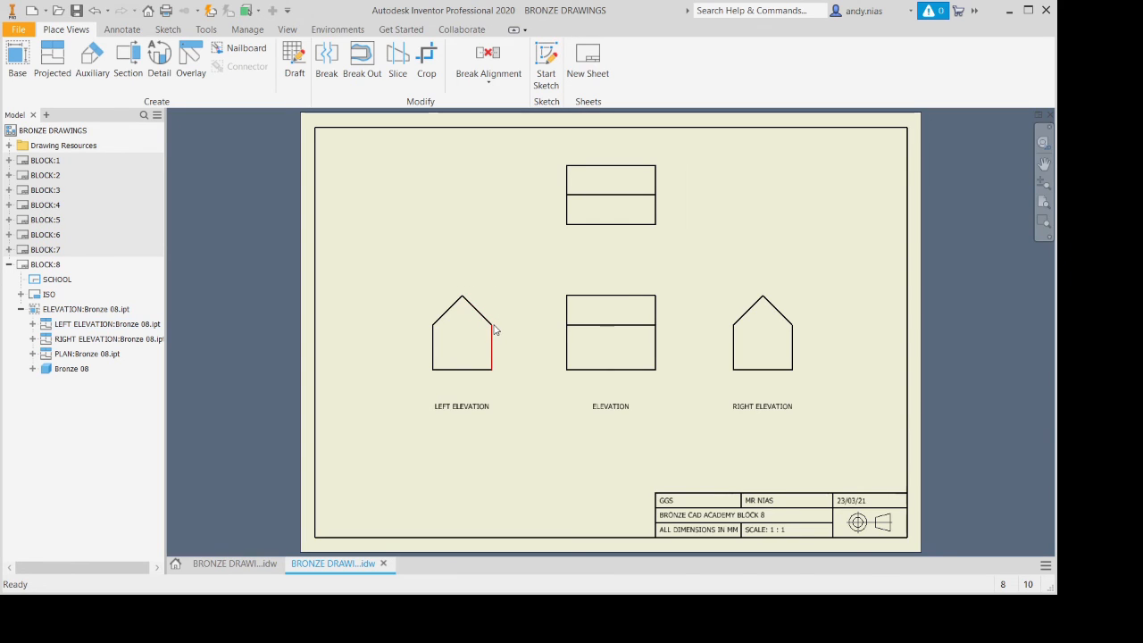
# Dimension the elevation's width and the left elevation's width below their views.
pyautogui.click(122, 30)
pyautogui.click(585, 370)
pyautogui.click(585, 385)
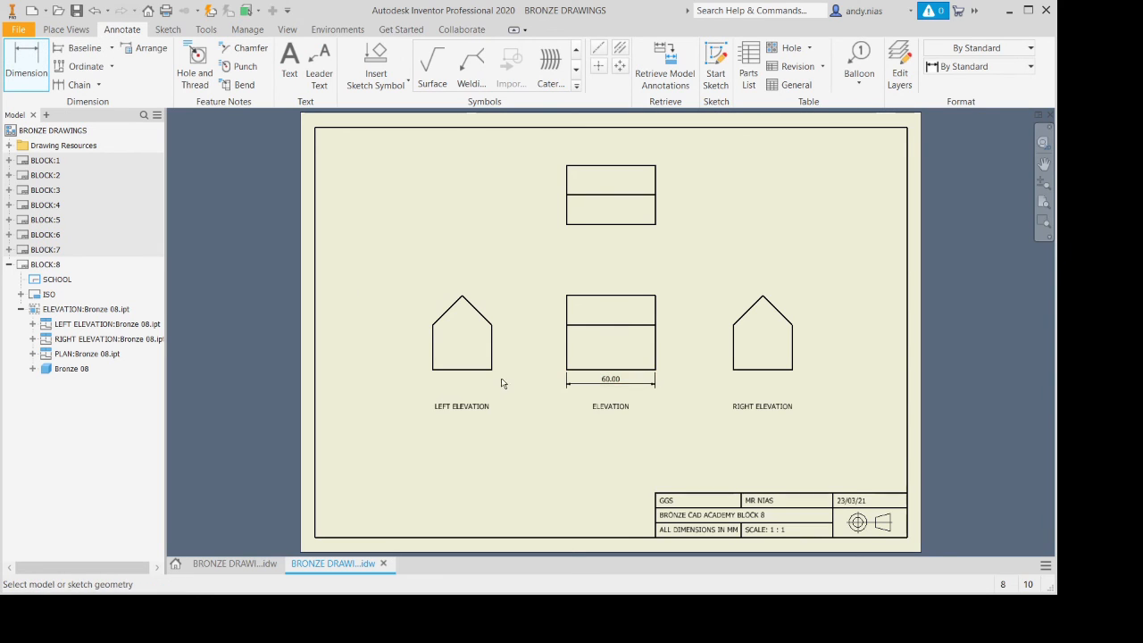
pyautogui.click(478, 370)
pyautogui.click(473, 385)
# Dimension the right elevation's overall height from base to apex and the left elevation's vertical wall height.
pyautogui.click(774, 370)
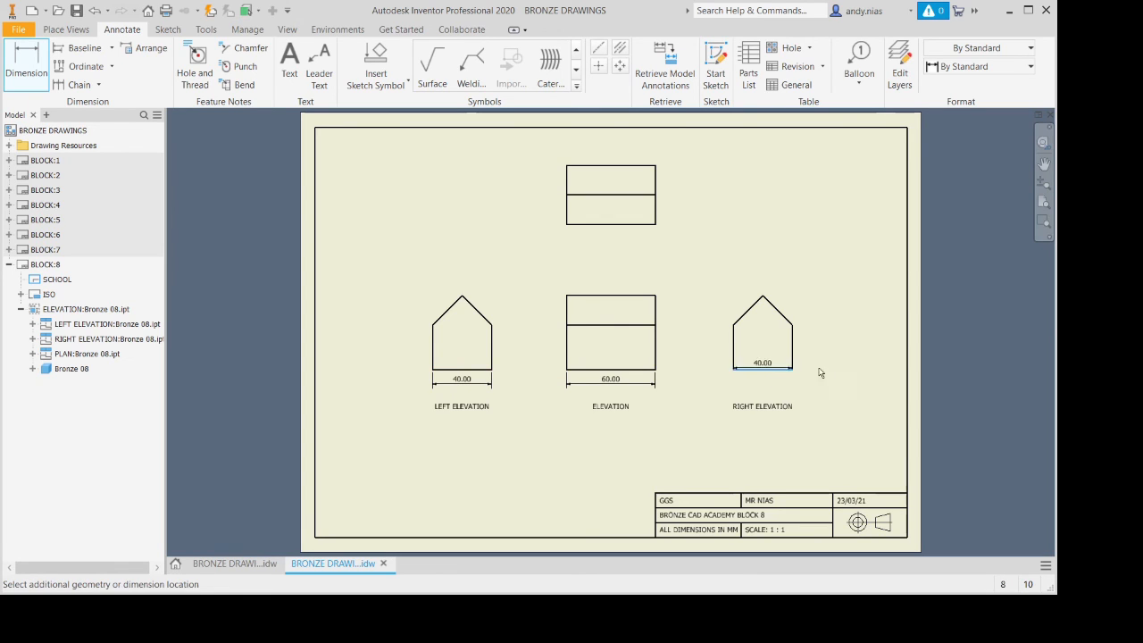
pyautogui.click(780, 309)
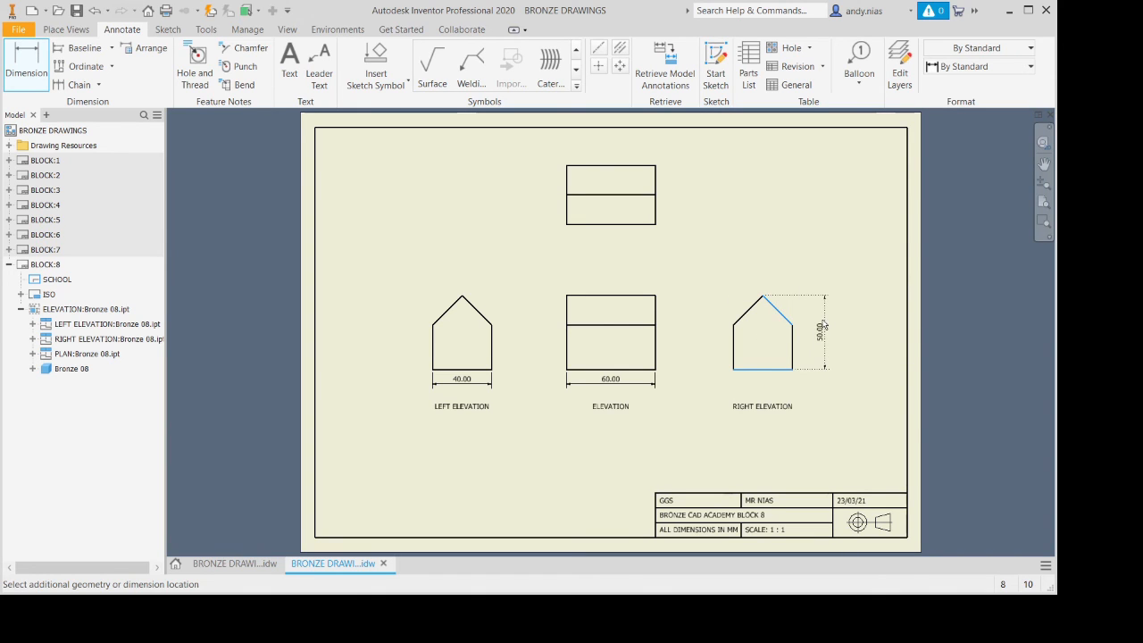
pyautogui.click(822, 327)
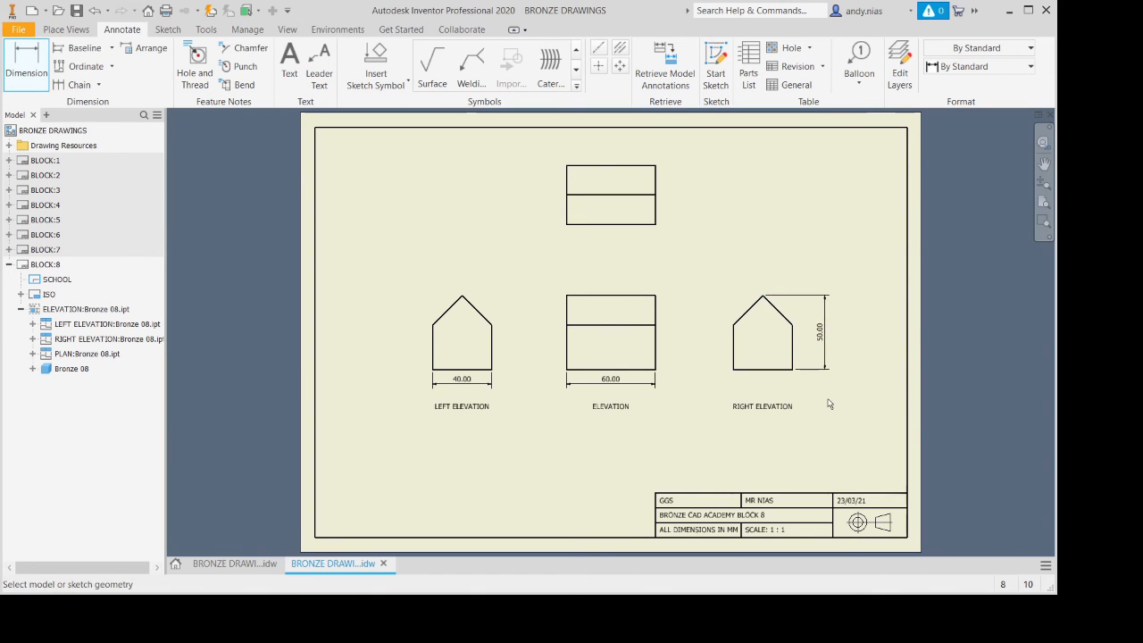
pyautogui.click(432, 347)
pyautogui.click(411, 343)
pyautogui.press('Escape')
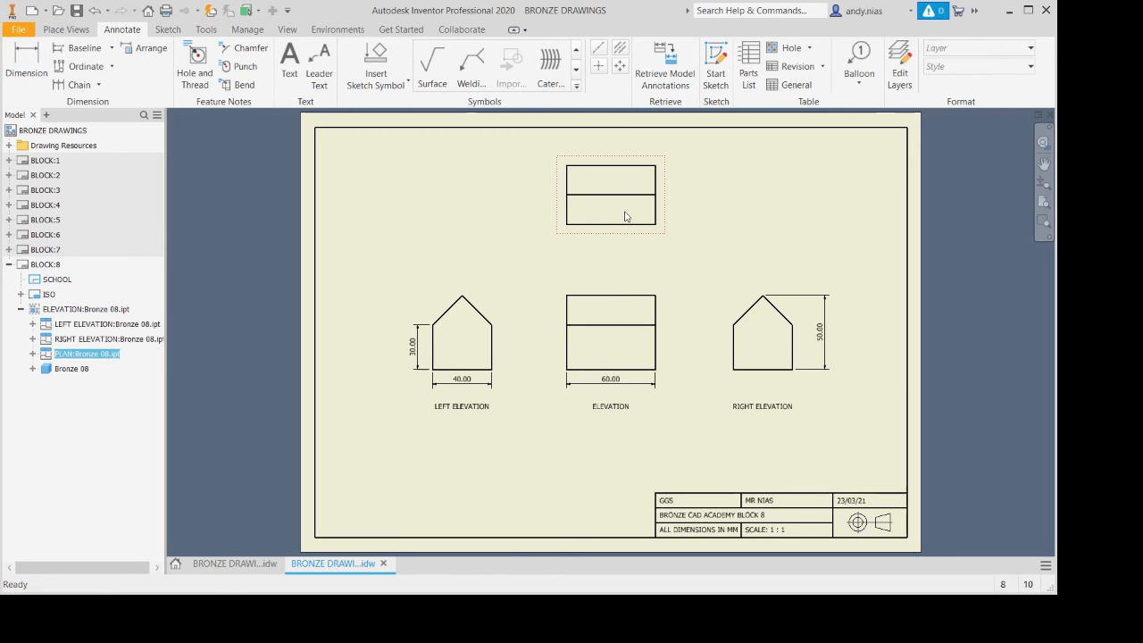
# Undo all the dimensions placed on the Bronze 08 views.
pyautogui.doubleClick(625, 218)
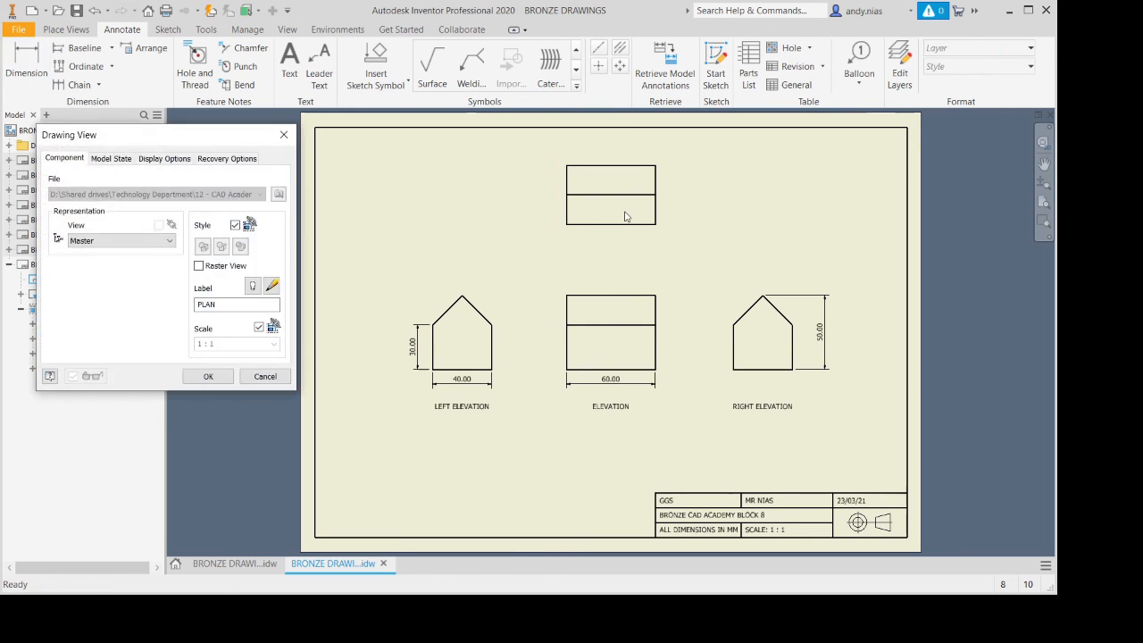
pyautogui.click(266, 376)
pyautogui.hotkey('ctrl', 'z')
pyautogui.hotkey('ctrl', 'z')
pyautogui.hotkey('ctrl', 'z')
pyautogui.hotkey('ctrl', 'z')
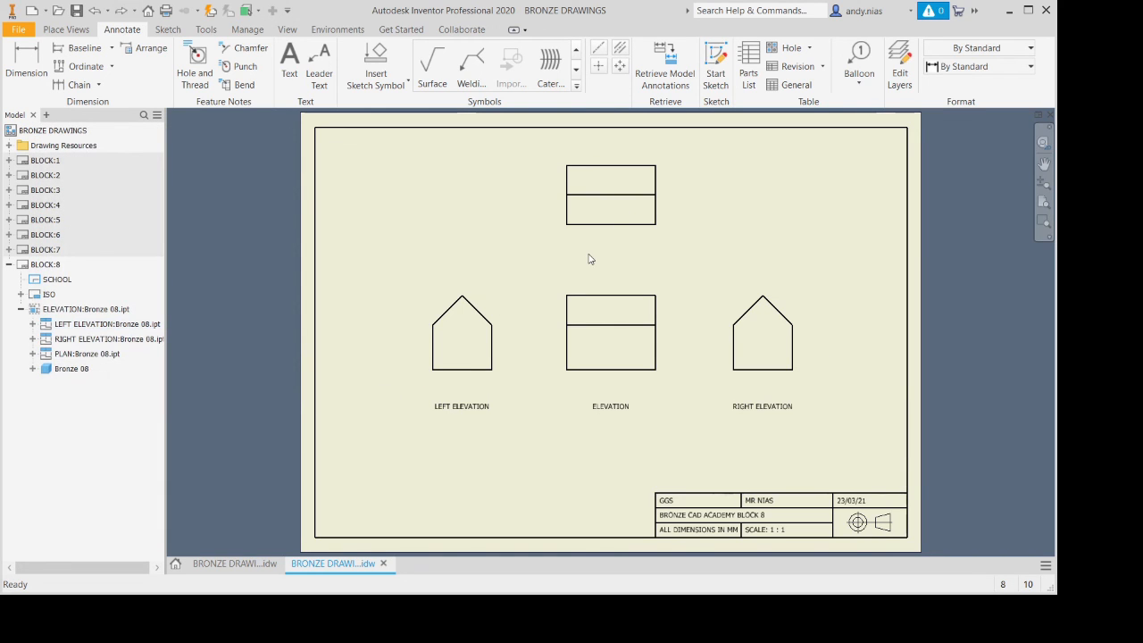
# Turn on the PLAN label for the Bronze 08 plan view.
pyautogui.doubleClick(615, 218)
pyautogui.click(253, 286)
pyautogui.click(208, 376)
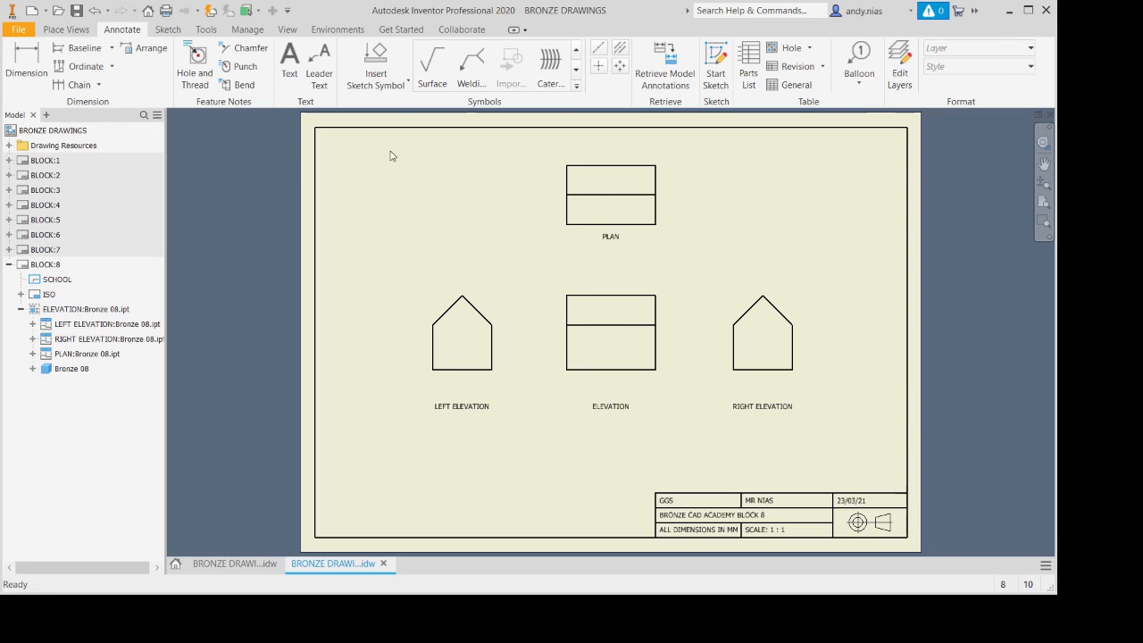
# Dimension the elevation's width and the left elevation's width, placing both dimensions between the Bronze 08 views and their labels.
pyautogui.click(26, 65)
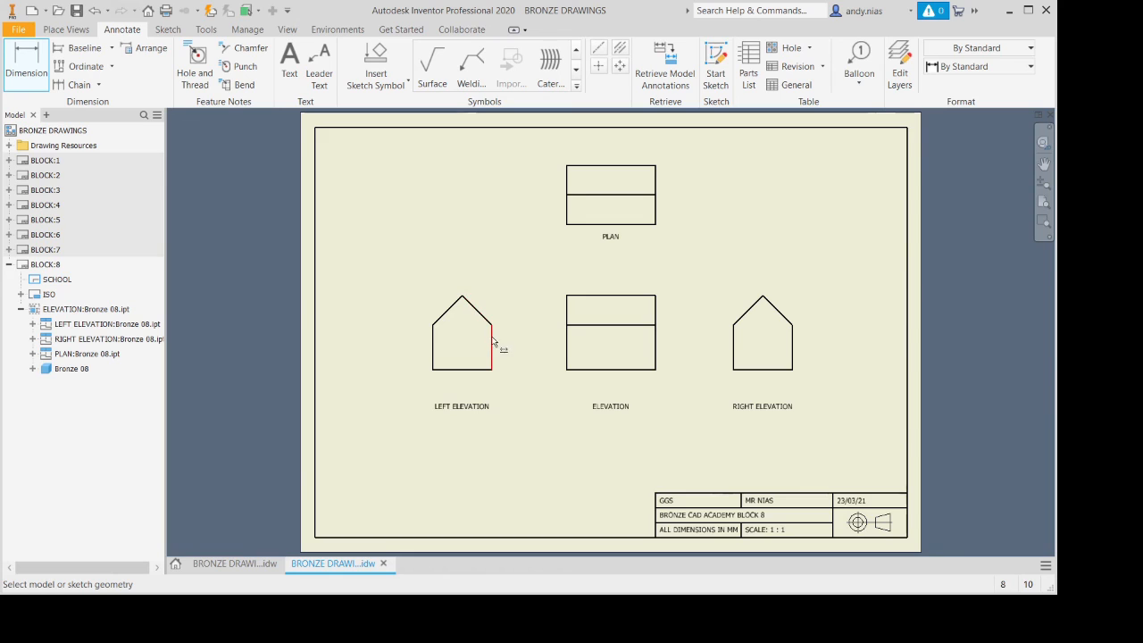
pyautogui.click(594, 374)
pyautogui.click(596, 386)
pyautogui.click(486, 371)
pyautogui.click(474, 385)
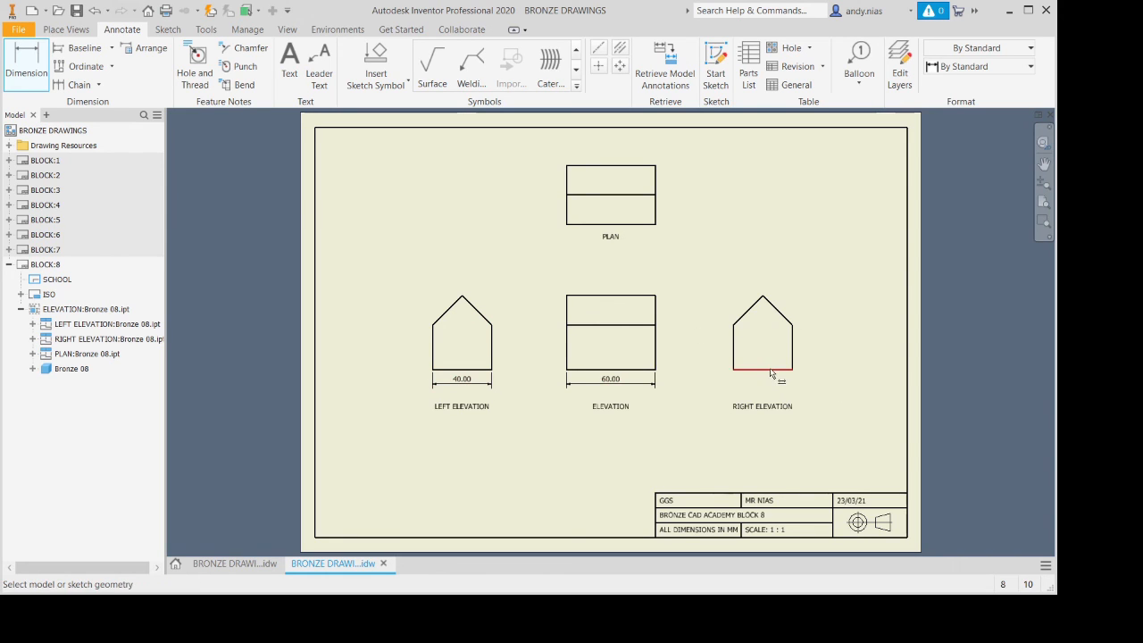
# Dimension the Bronze 08 right elevation's overall height from base to apex and the left elevation's vertical wall height.
pyautogui.click(772, 371)
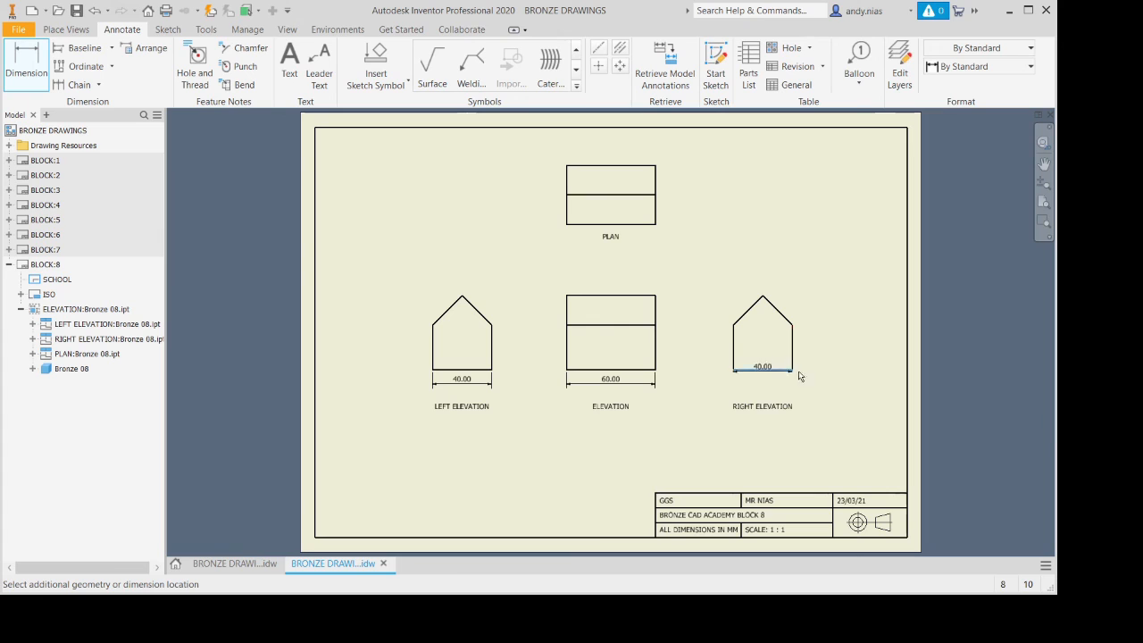
pyautogui.click(762, 294)
pyautogui.click(815, 333)
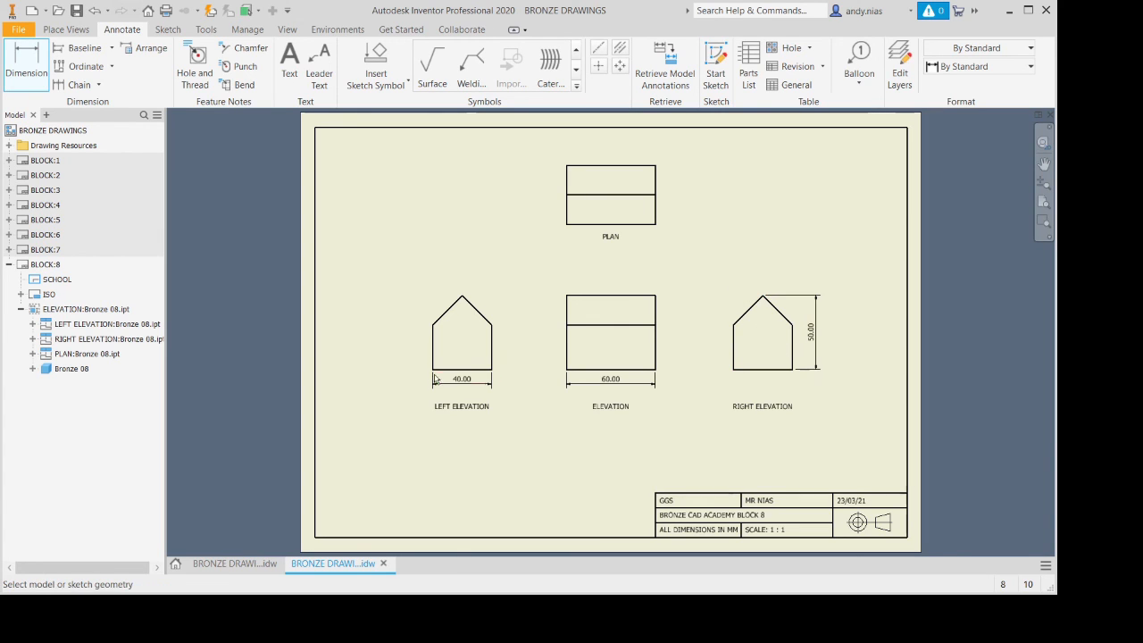
pyautogui.click(434, 348)
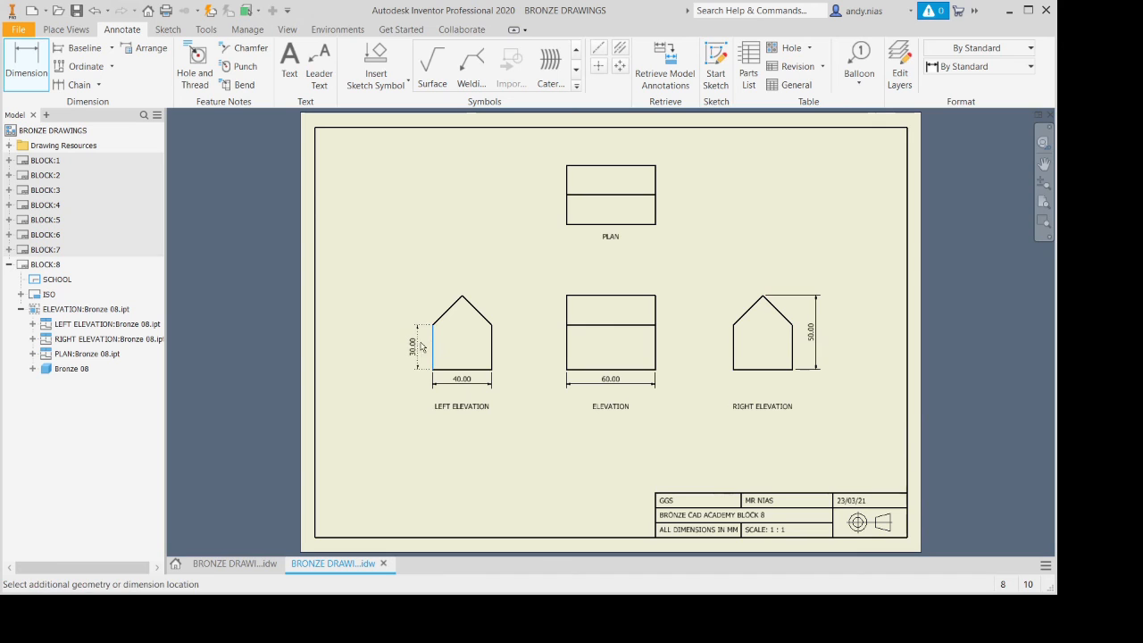
pyautogui.click(413, 345)
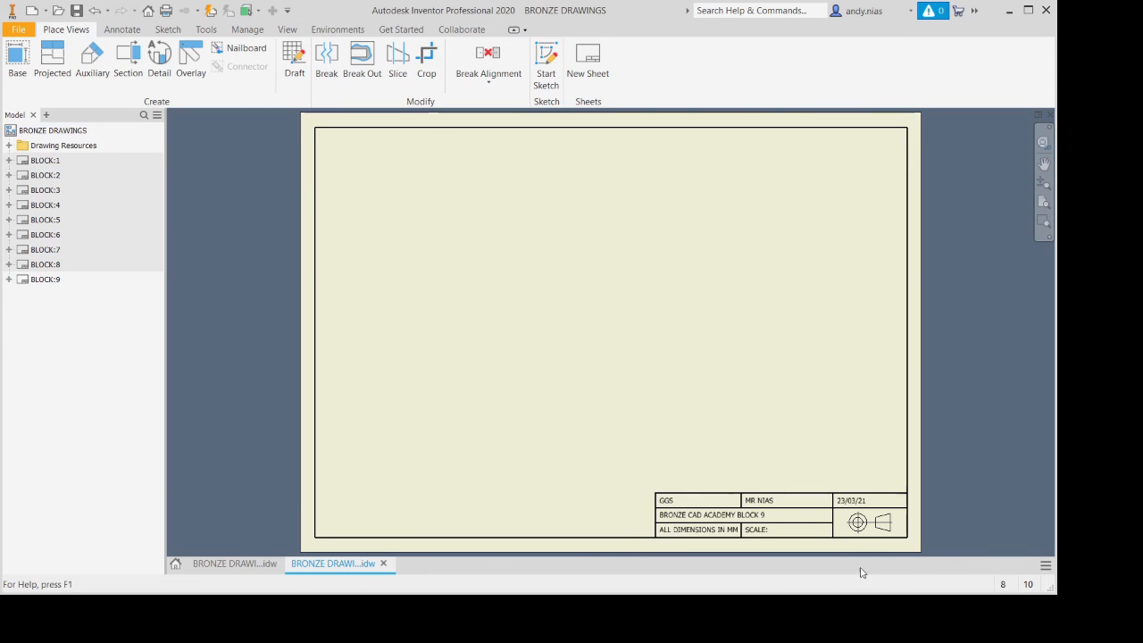
# Start a base view on the BLOCK:9 sheet using the Bronze 09 part file.
pyautogui.click(18, 60)
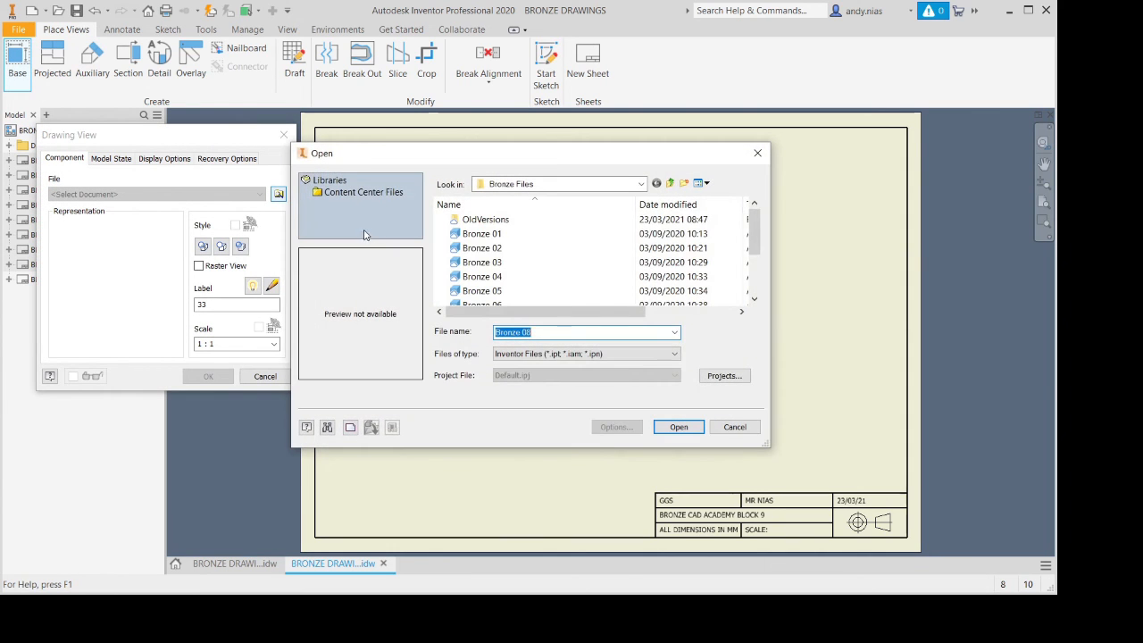
pyautogui.scroll(-1, 571, 250)
pyautogui.scroll(-1, 536, 268)
pyautogui.click(509, 278)
pyautogui.click(677, 427)
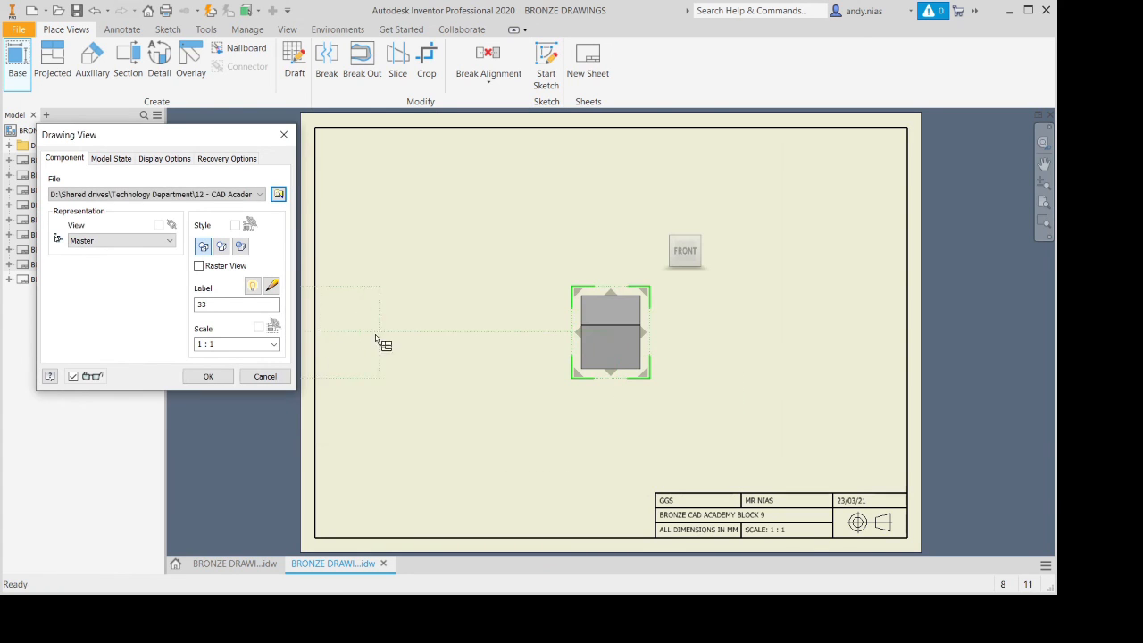
# Orient the Bronze 09 base view to the Right face, project views to both sides and above, and label the base view ELEVATION.
pyautogui.click(705, 253)
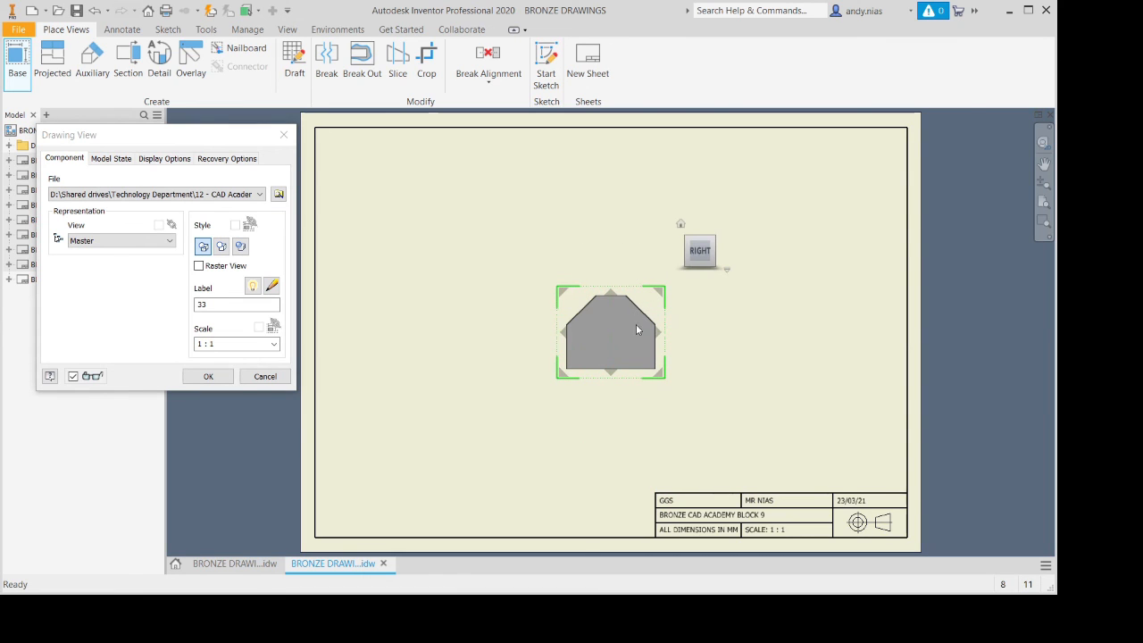
pyautogui.click(463, 367)
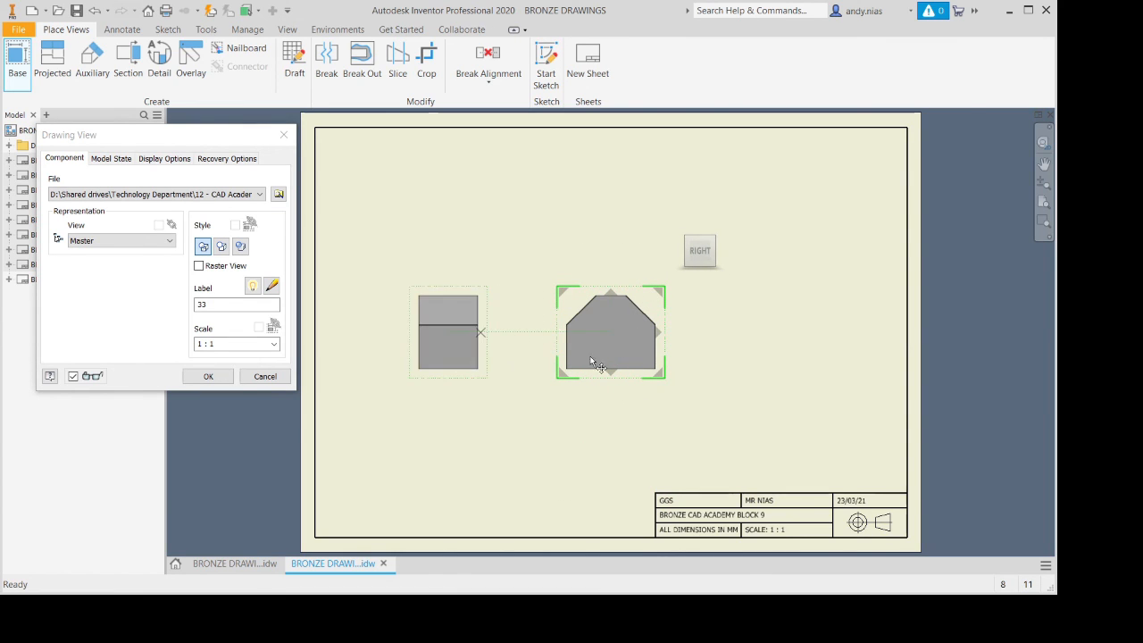
pyautogui.click(783, 351)
pyautogui.click(617, 194)
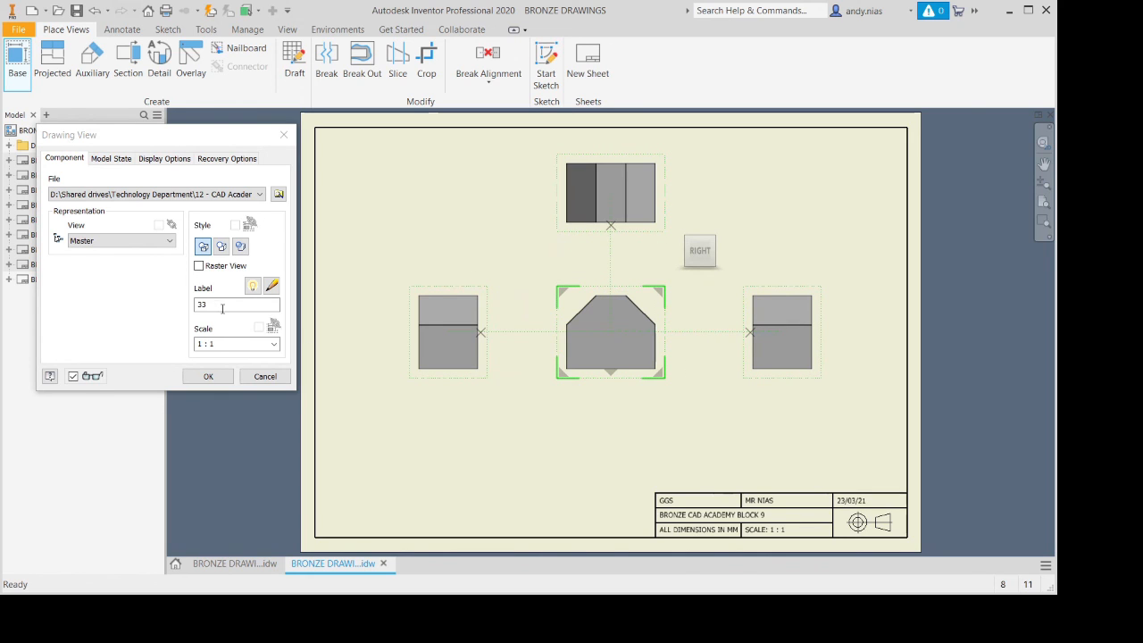
pyautogui.moveTo(224, 309); pyautogui.dragTo(88, 317)
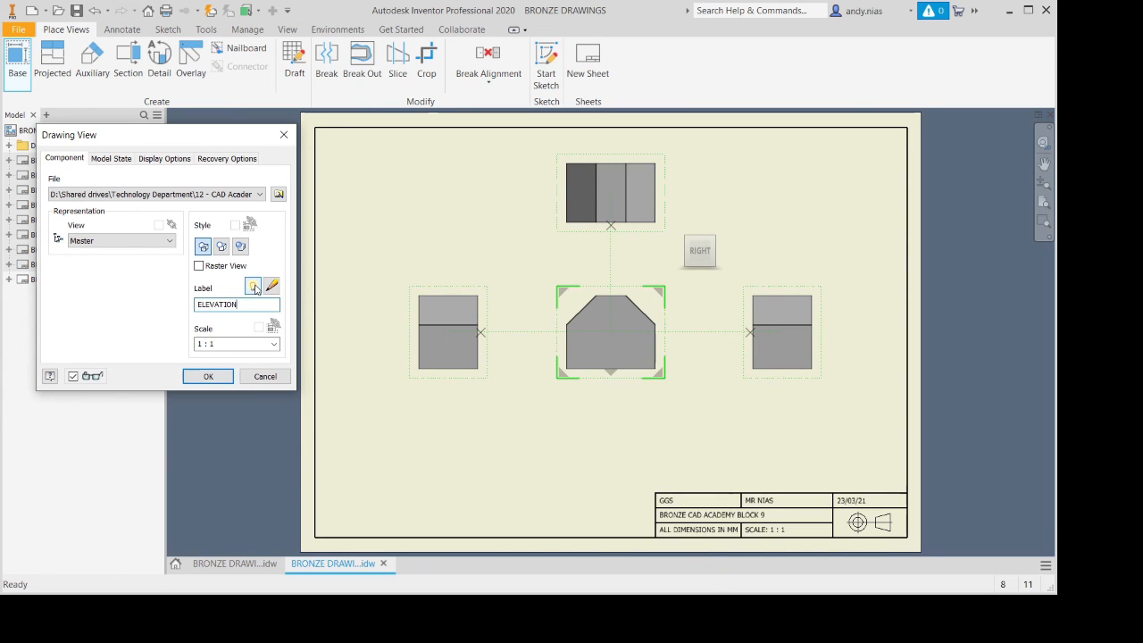
pyautogui.click(208, 376)
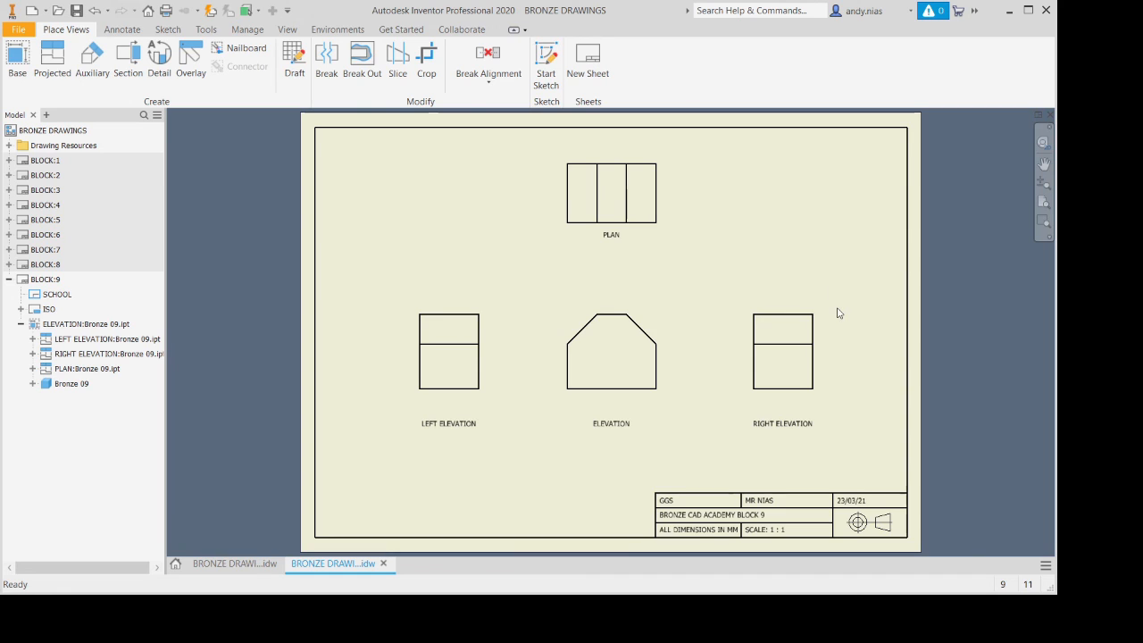
# Dimension the Bronze 09 elevation's width and the right elevation's width and overall height.
pyautogui.click(123, 30)
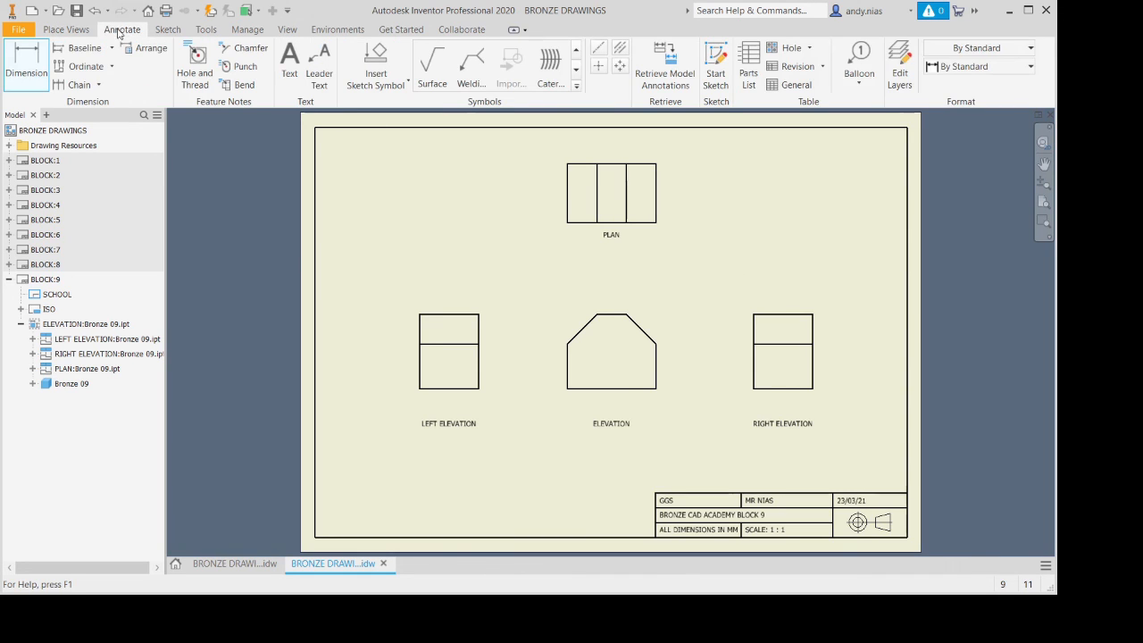
pyautogui.click(27, 64)
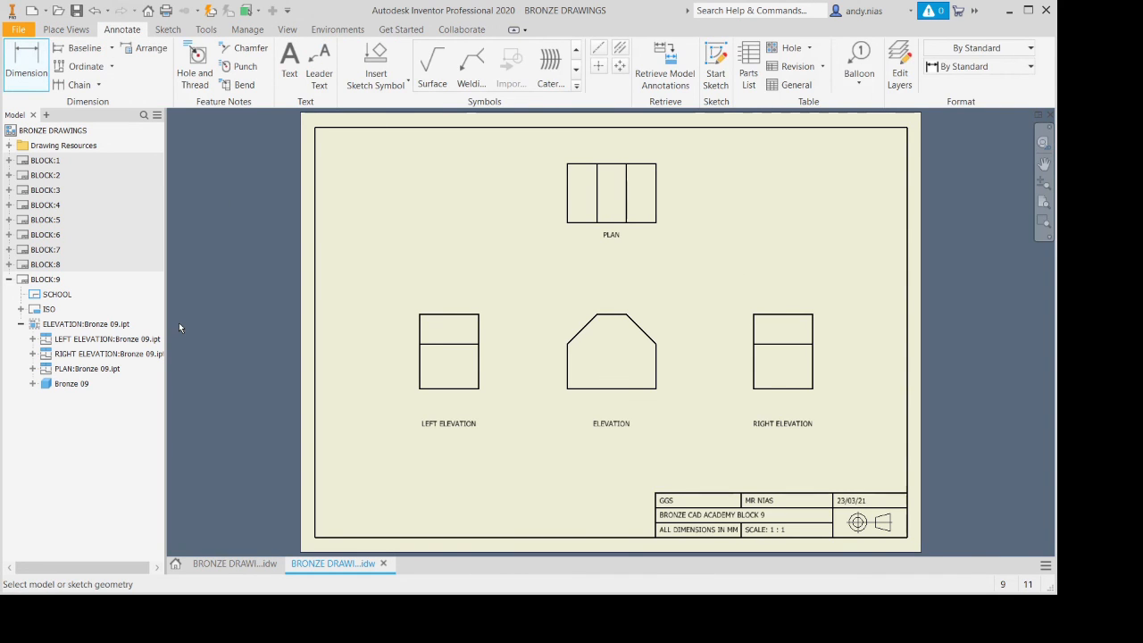
pyautogui.click(625, 389)
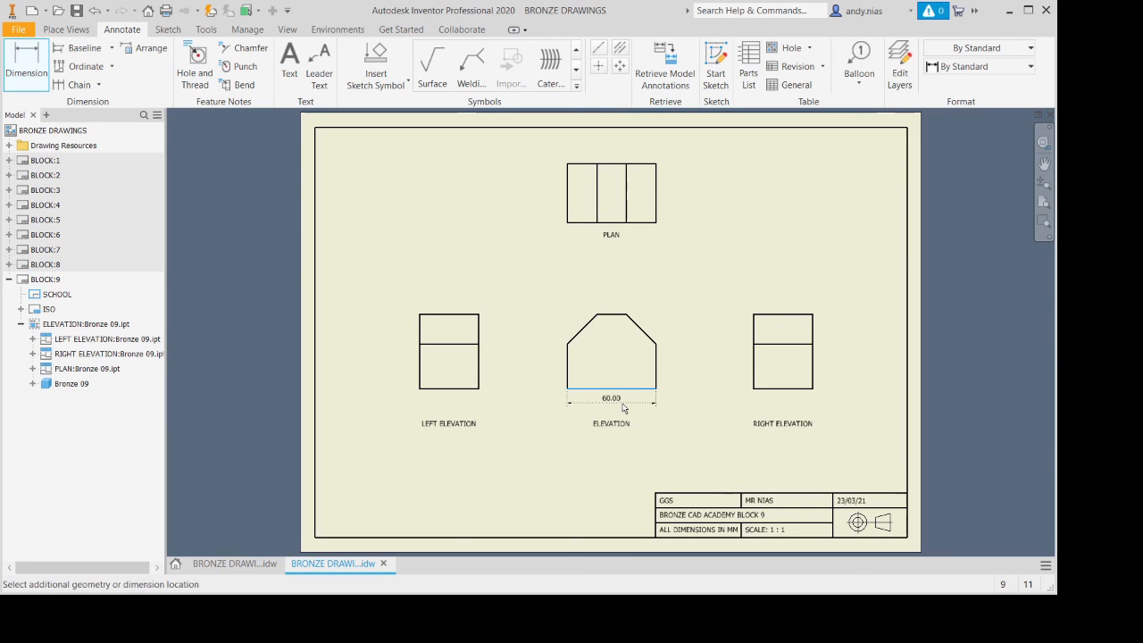
pyautogui.click(621, 403)
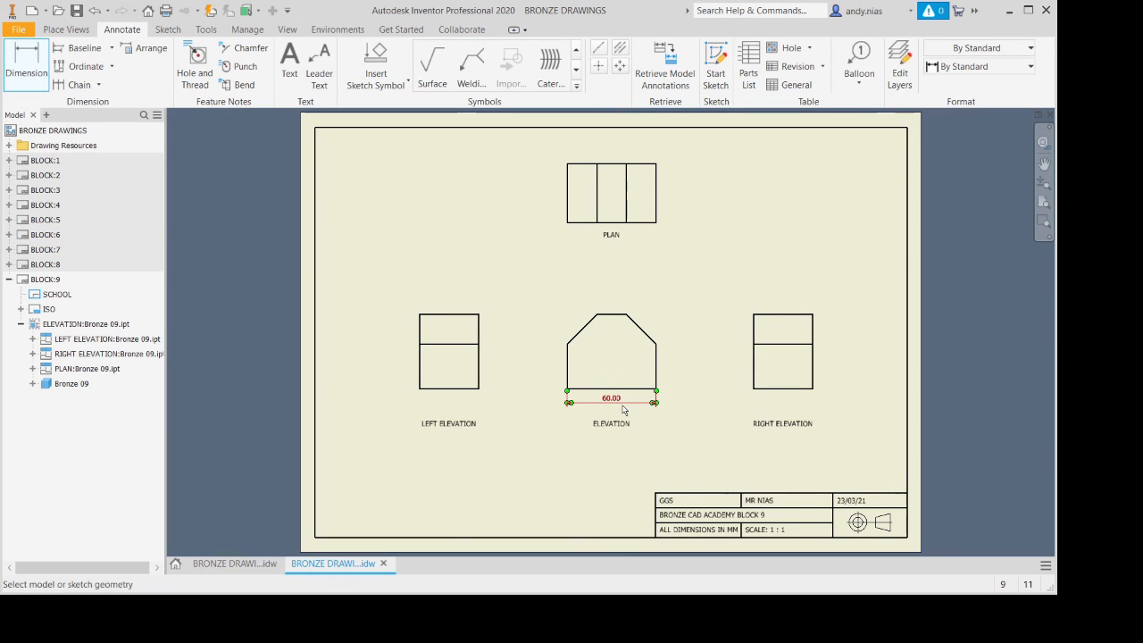
pyautogui.click(800, 389)
pyautogui.click(793, 408)
pyautogui.click(813, 316)
pyautogui.click(845, 350)
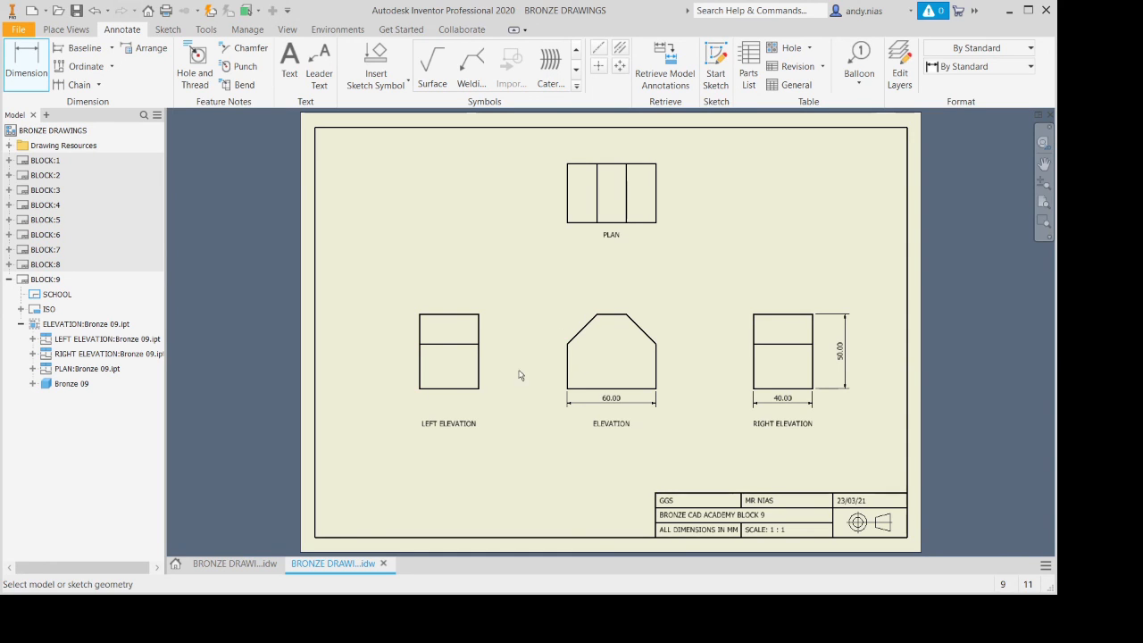
# Dimension the left elevation's lower wall height and the widths of the two outer strips above the Bronze 09 plan.
pyautogui.click(421, 380)
pyautogui.click(407, 382)
pyautogui.click(589, 165)
pyautogui.click(585, 150)
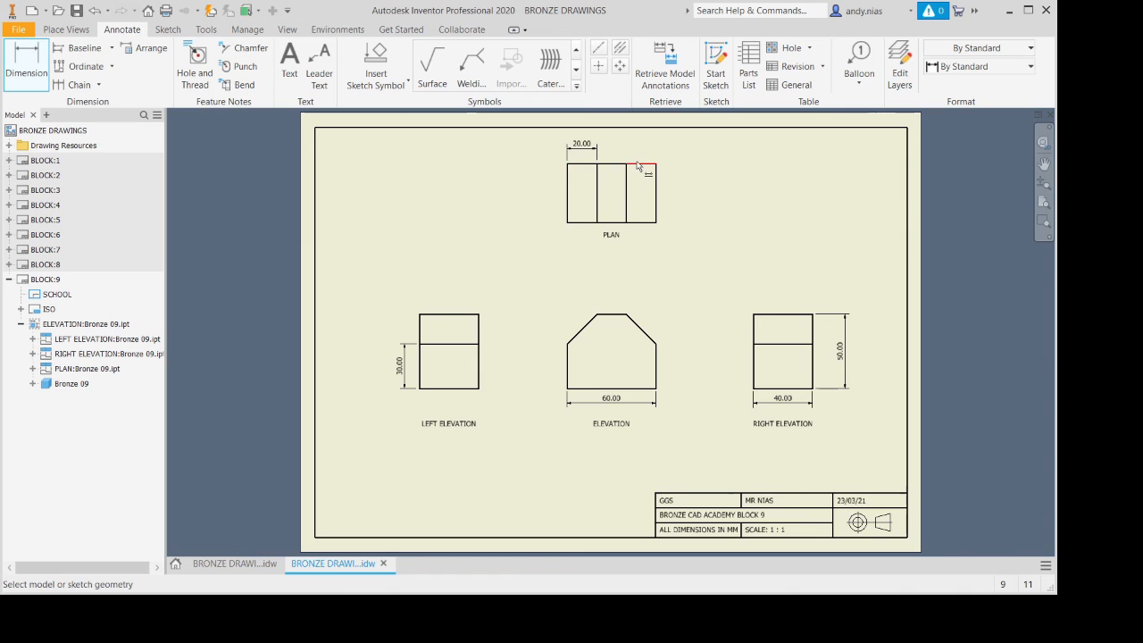
pyautogui.click(636, 163)
pyautogui.click(641, 150)
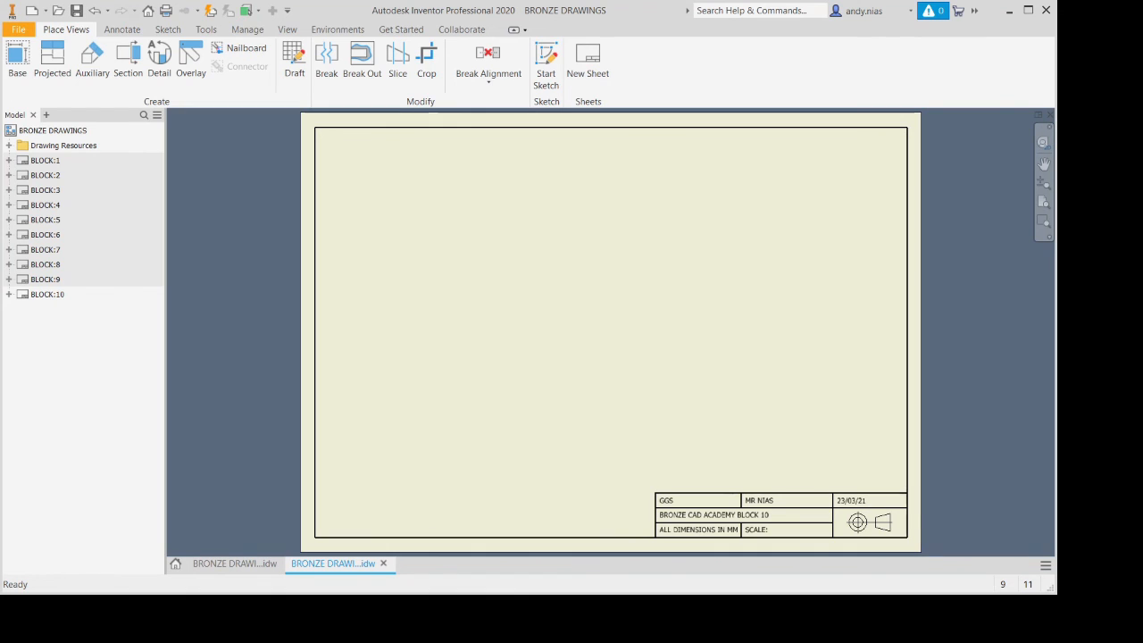
# Start a base view on the BLOCK:10 sheet using the Bronze 10 part file.
pyautogui.click(18, 55)
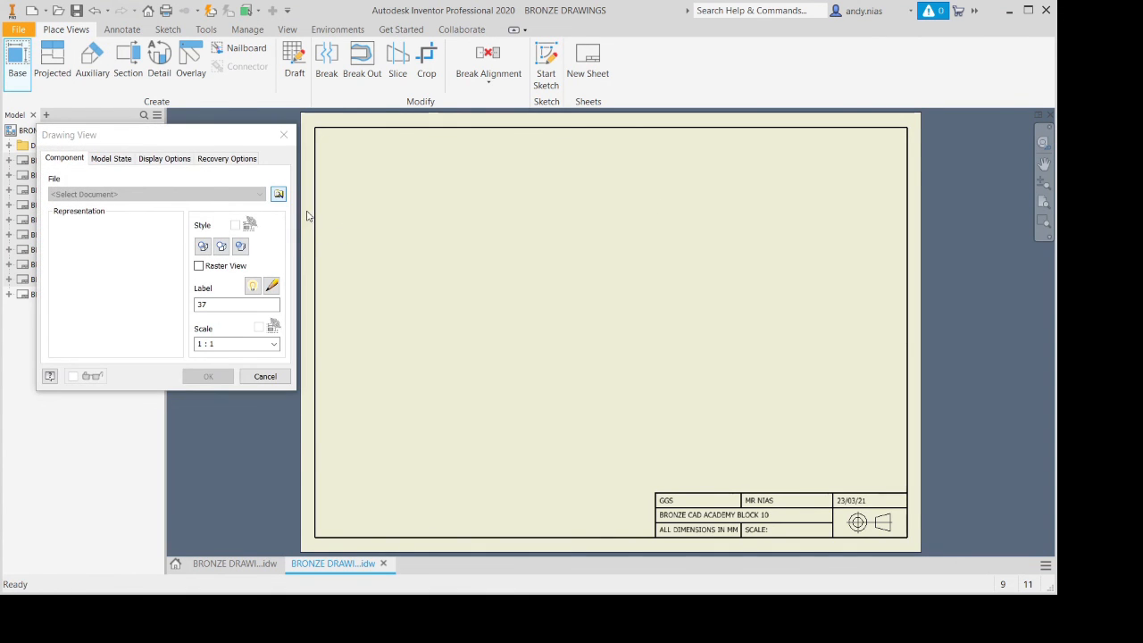
pyautogui.click(279, 194)
pyautogui.scroll(-2, 536, 268)
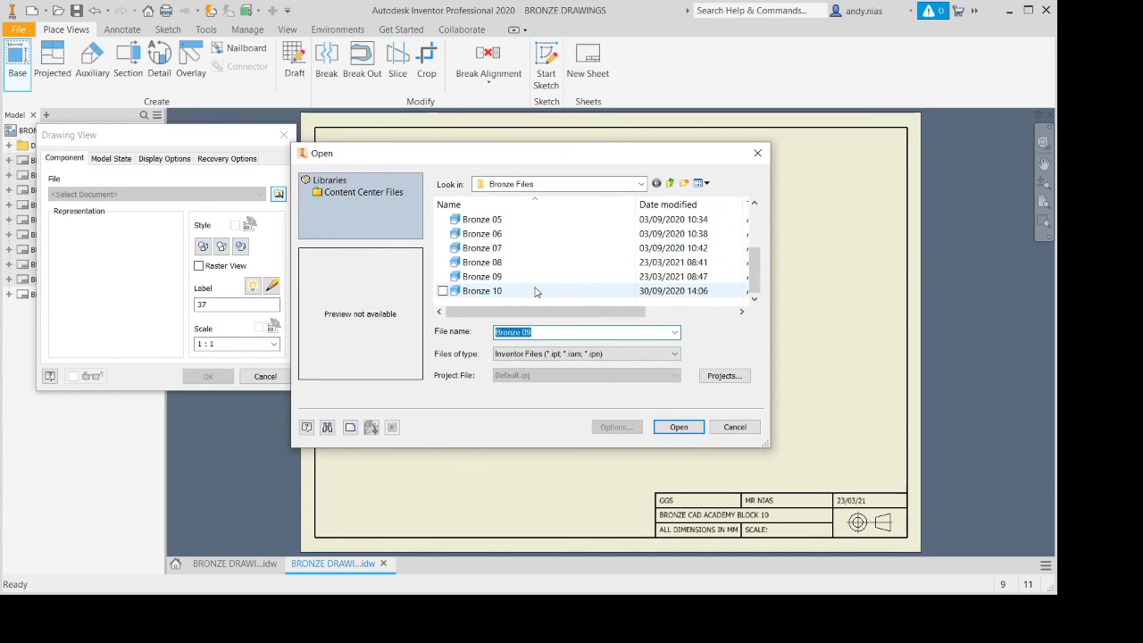
pyautogui.click(536, 292)
pyautogui.click(693, 428)
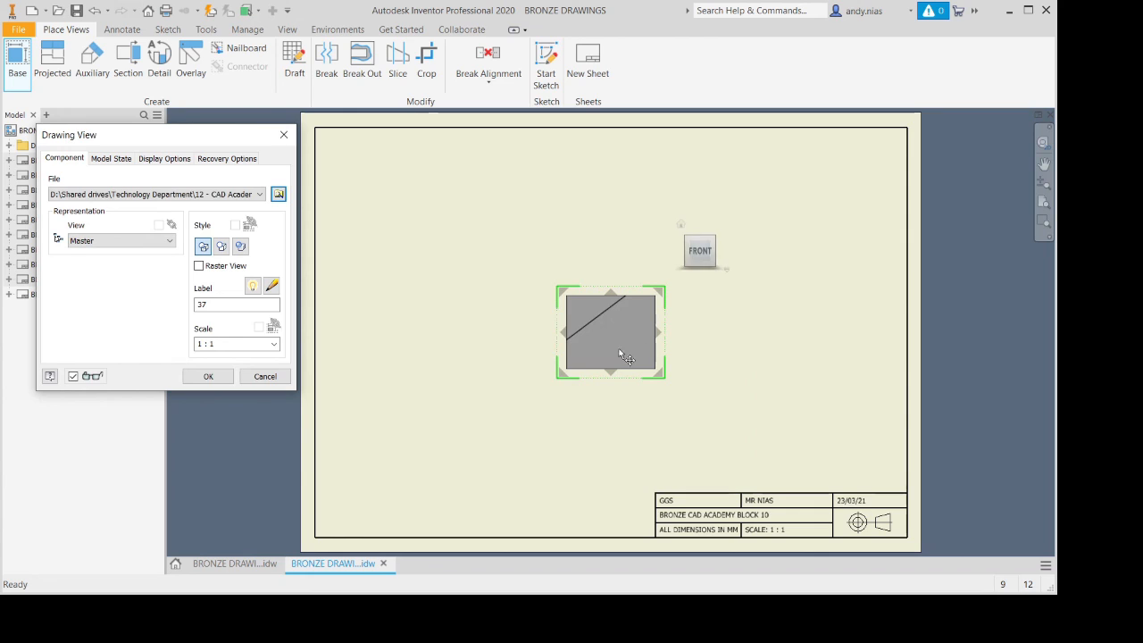
# Keep the Bronze 10 base view on the Front face, project views to both sides and above, and label the base view ELEVATION.
pyautogui.click(678, 257)
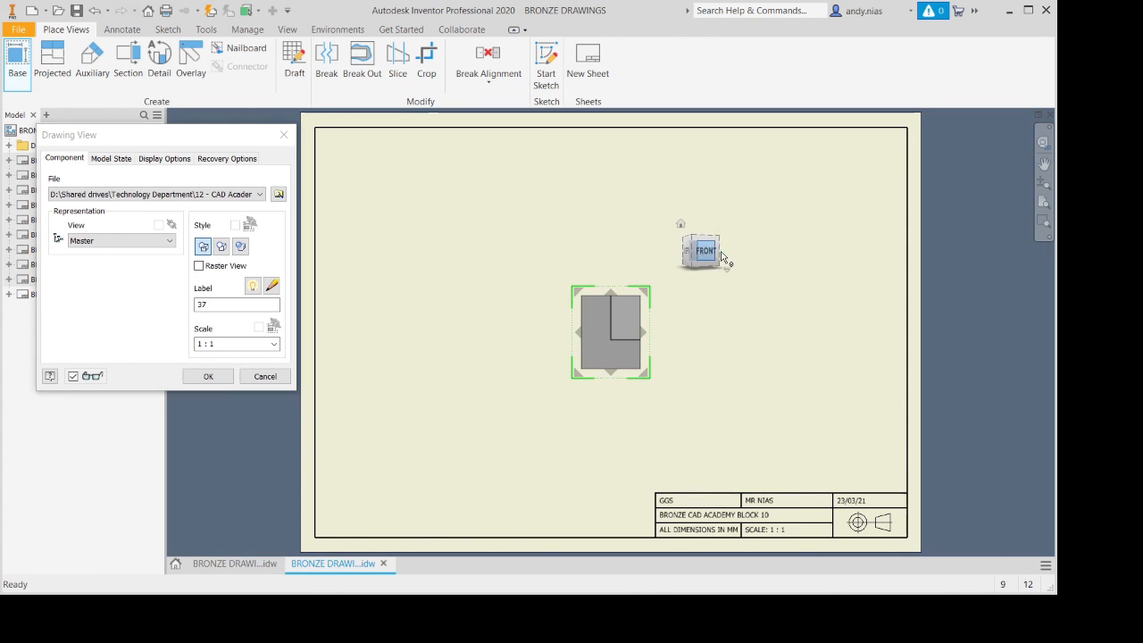
pyautogui.click(487, 332)
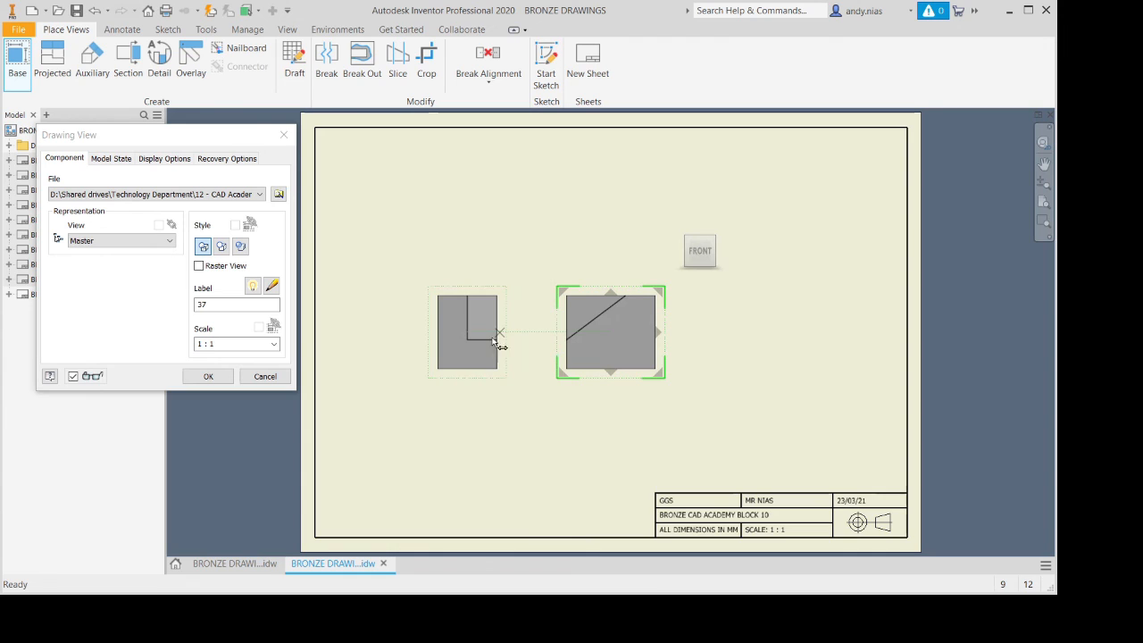
pyautogui.click(748, 330)
pyautogui.click(611, 200)
pyautogui.doubleClick(207, 304)
pyautogui.write('ELEVATION')
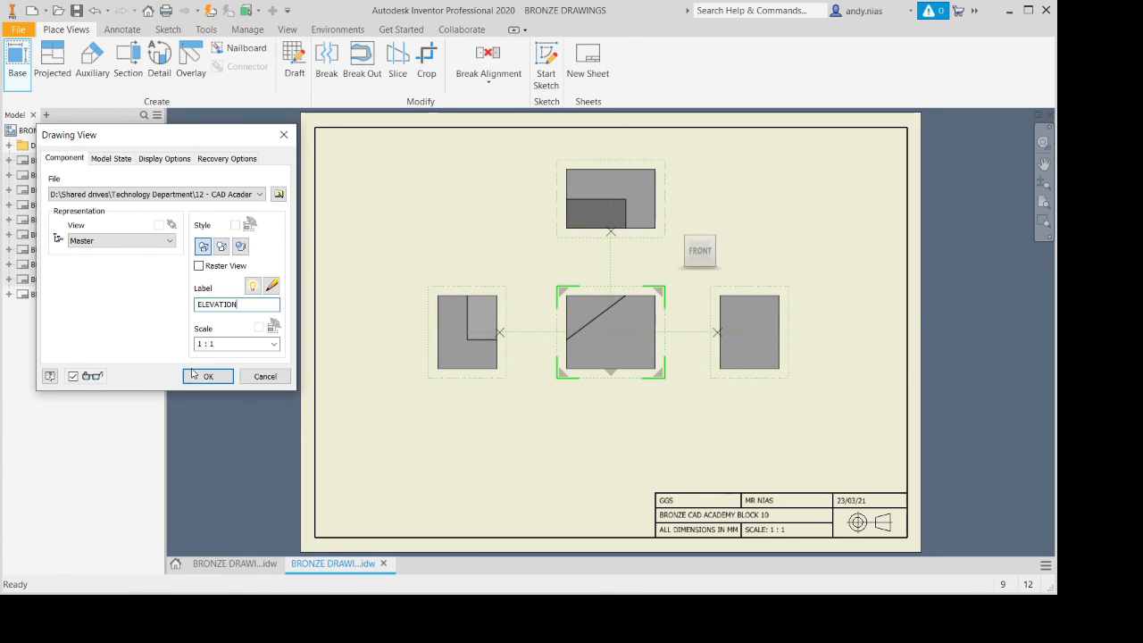
pyautogui.click(197, 376)
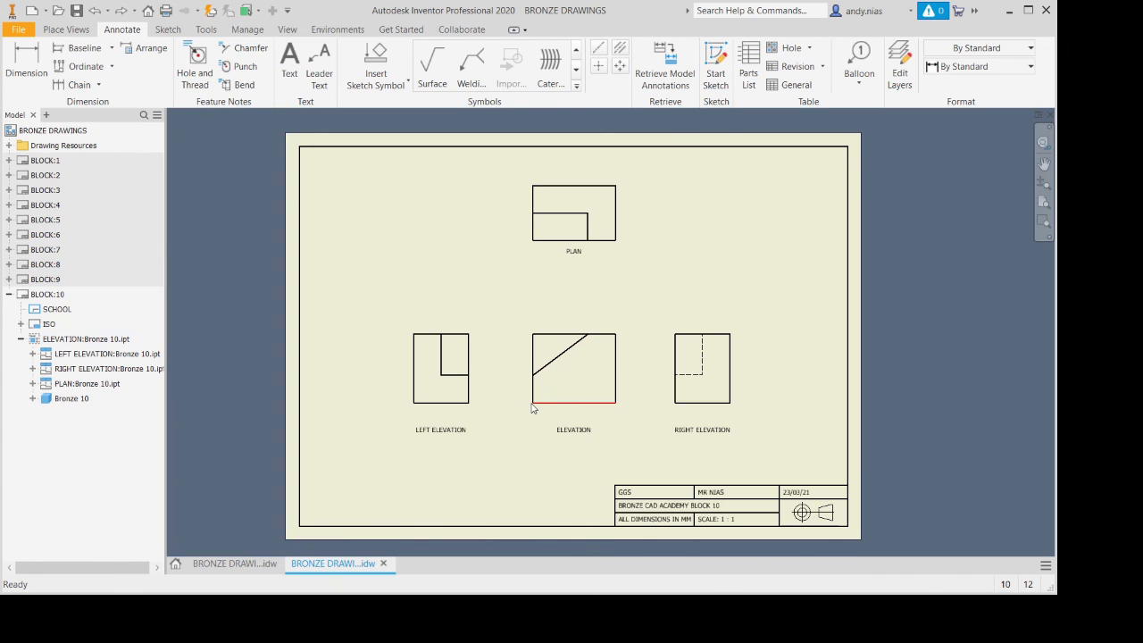
# Dimension the Bronze 10 elevation's width and the right elevation's width and overall height.
pyautogui.click(29, 62)
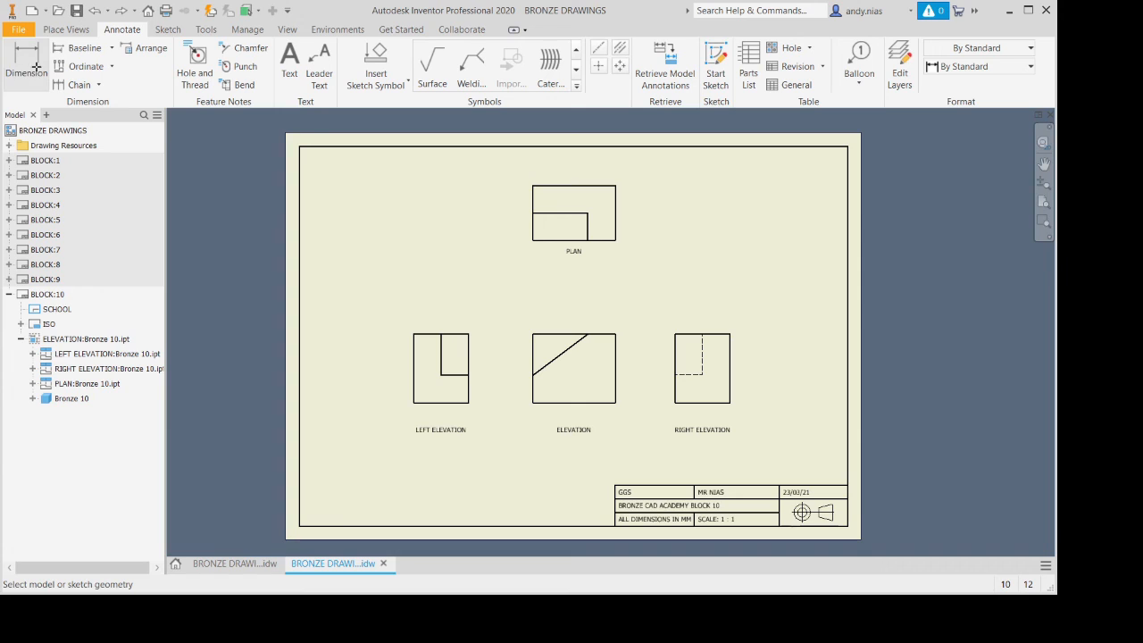
pyautogui.click(607, 404)
pyautogui.click(593, 418)
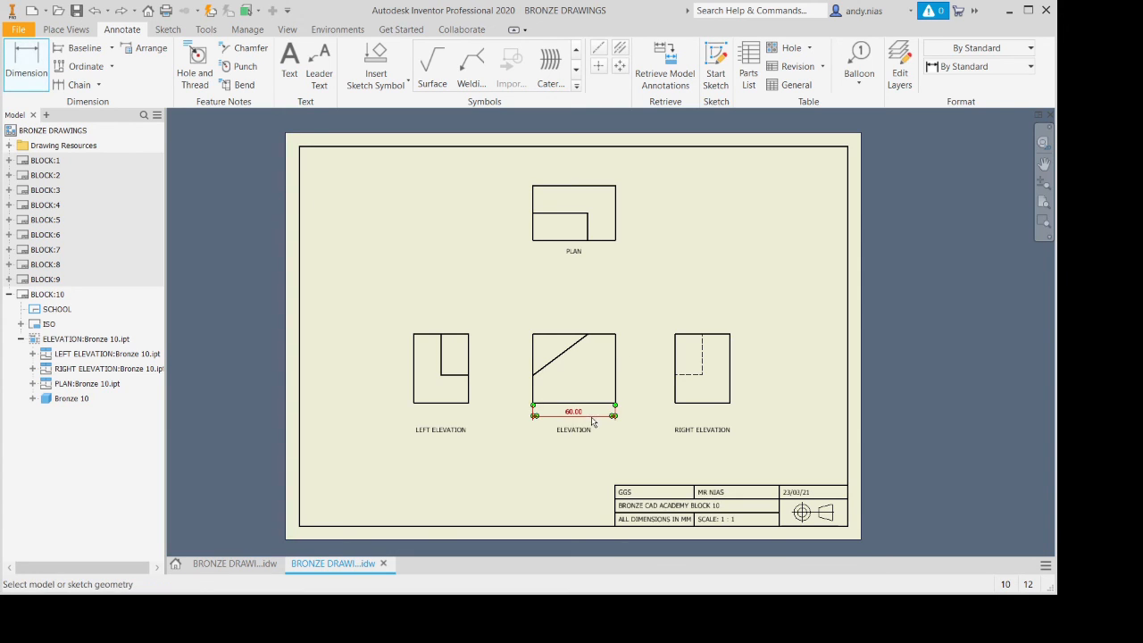
pyautogui.click(705, 403)
pyautogui.click(707, 417)
pyautogui.click(729, 392)
pyautogui.click(750, 384)
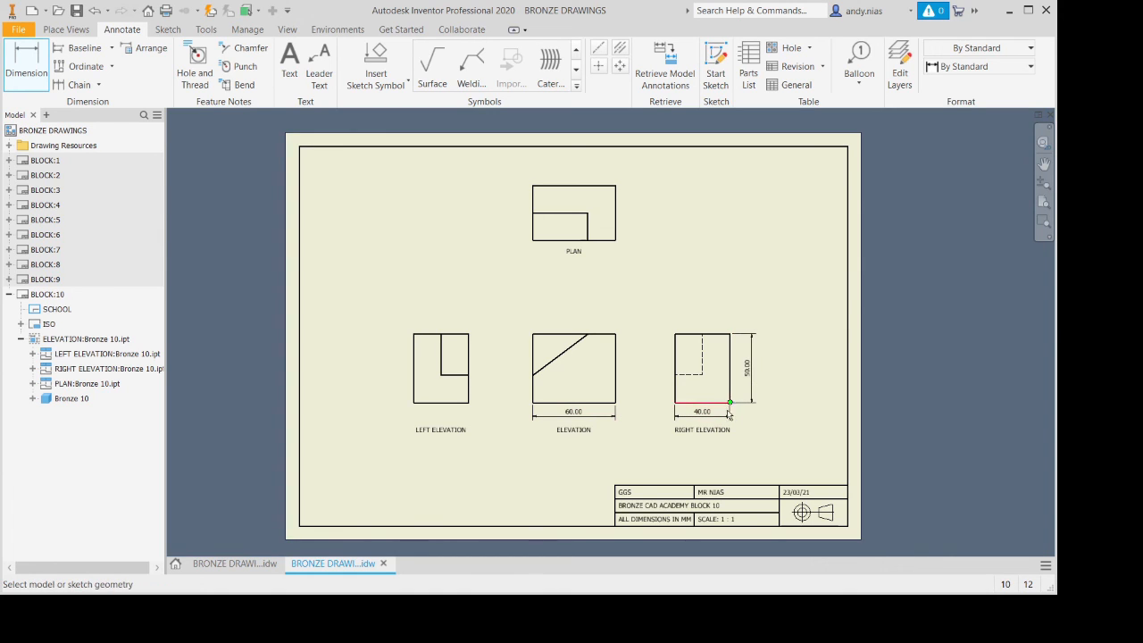
# Dimension the height below the notch beside the Bronze 10 left elevation and the notch's width above it.
pyautogui.click(471, 386)
pyautogui.click(486, 390)
pyautogui.click(463, 337)
pyautogui.click(455, 316)
# Dimension the notch's depth beside the Bronze 10 plan and its length above the plan.
pyautogui.scroll(1, 560, 186)
pyautogui.scroll(-6, 559, 185)
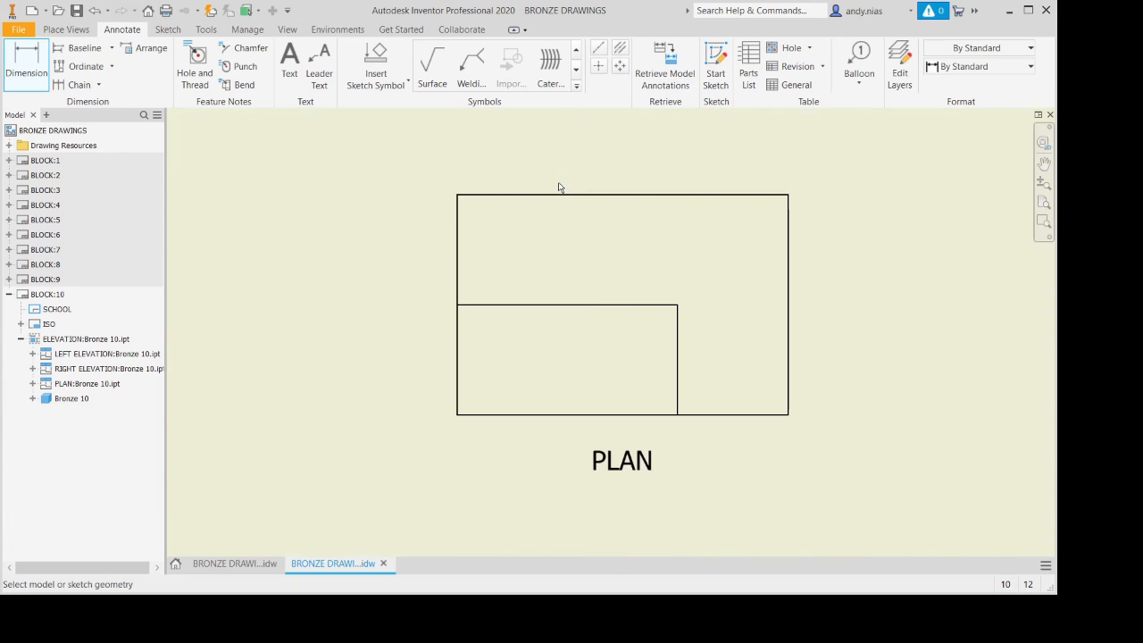
pyautogui.click(458, 335)
pyautogui.click(371, 351)
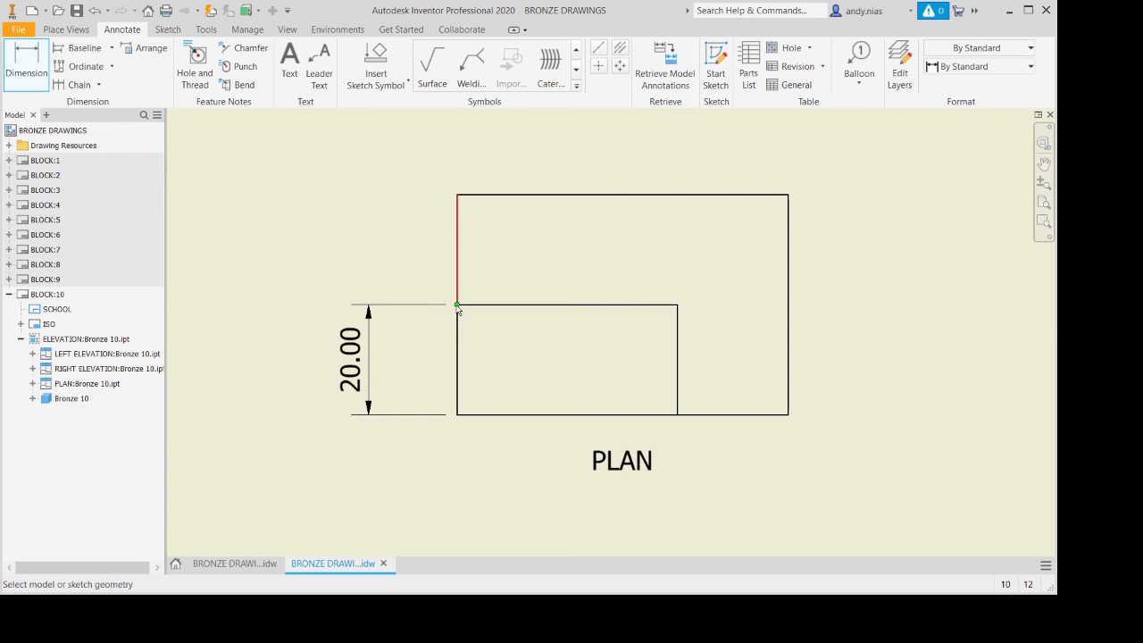
pyautogui.click(574, 306)
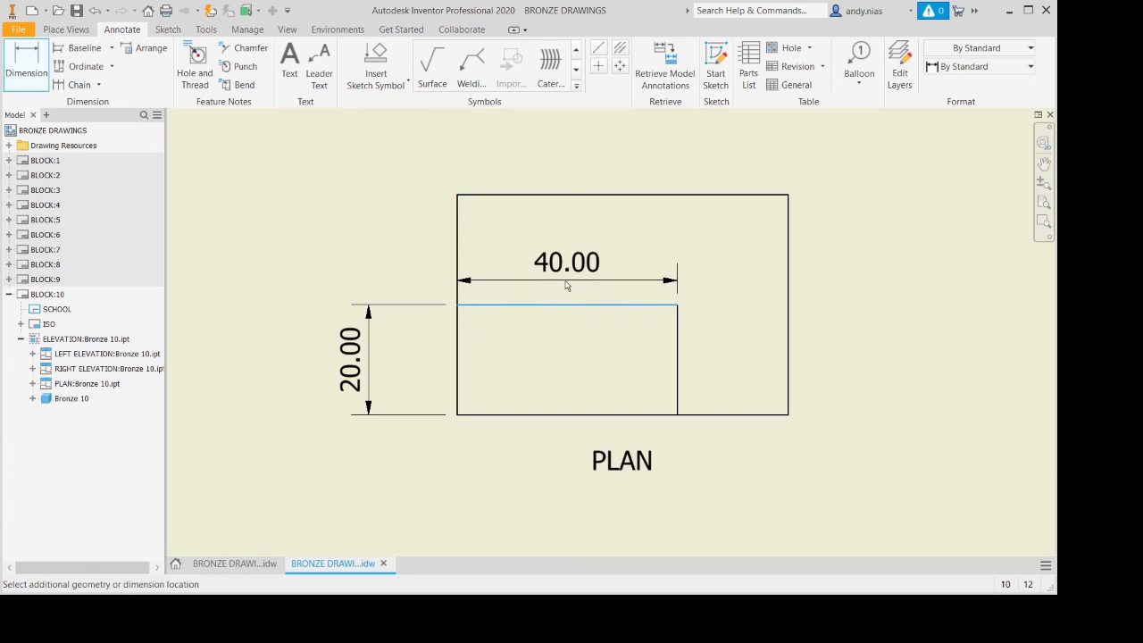
pyautogui.click(585, 157)
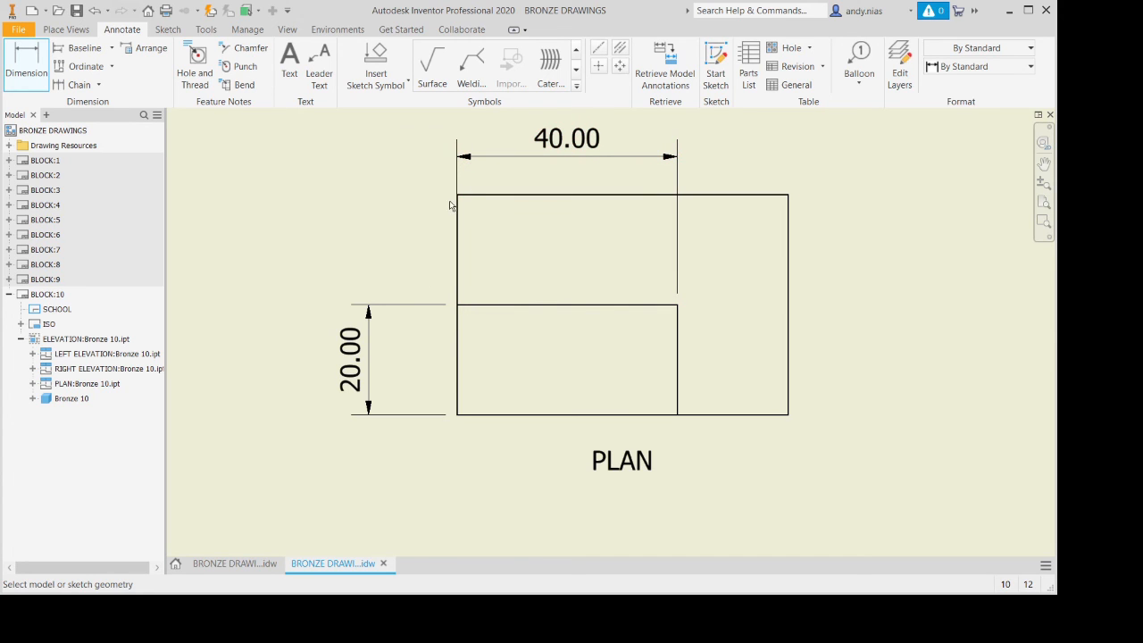
pyautogui.click(454, 293)
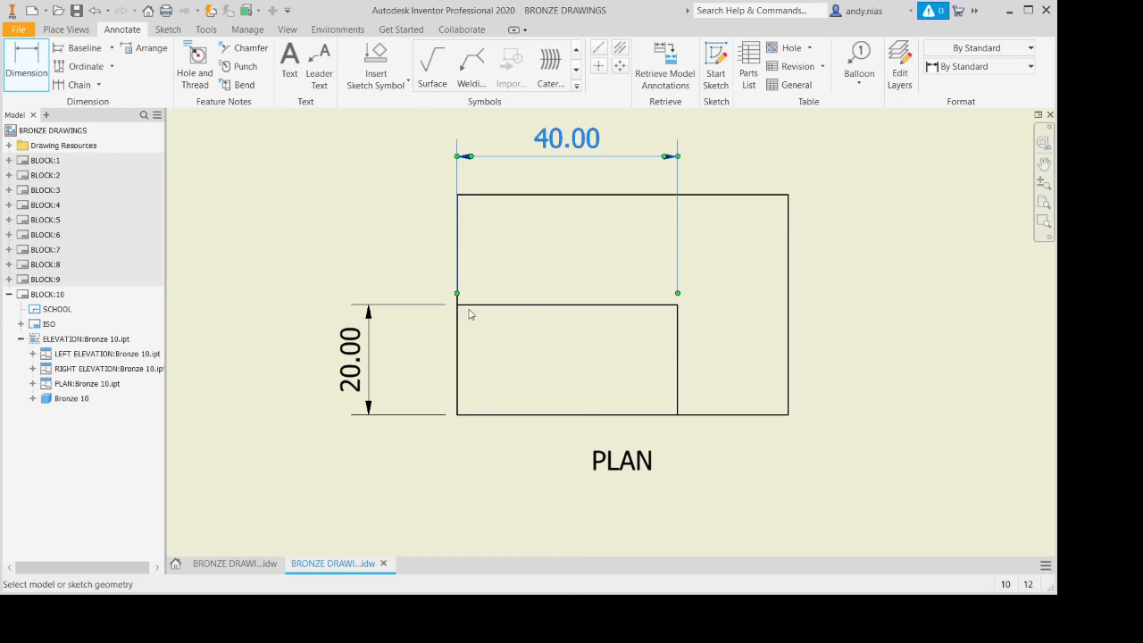
pyautogui.doubleClick(459, 310)
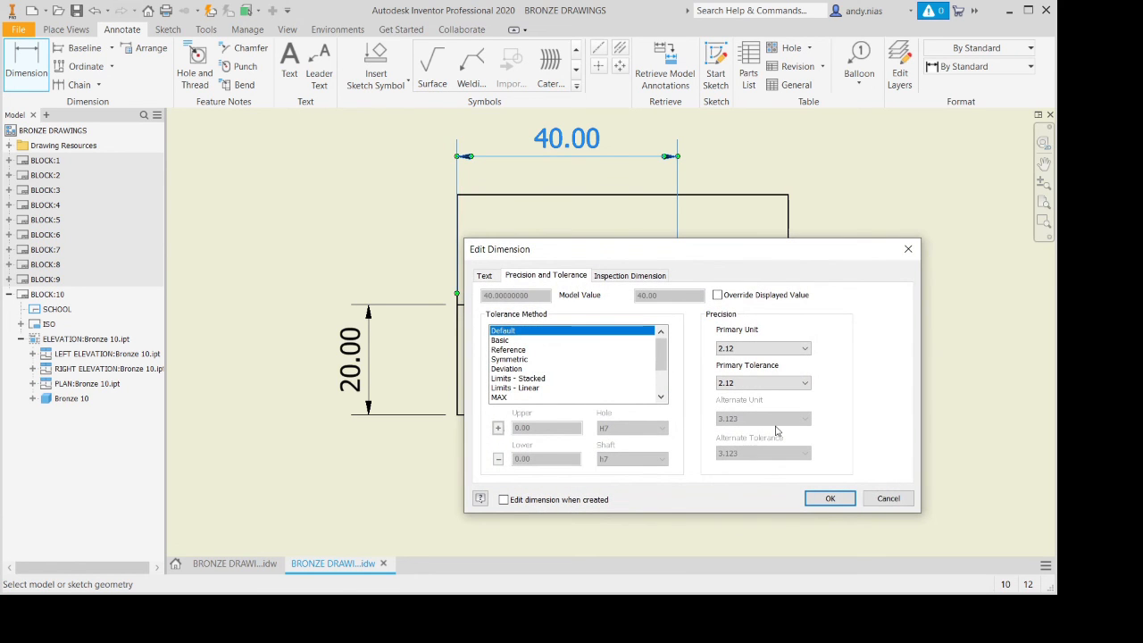
pyautogui.click(889, 497)
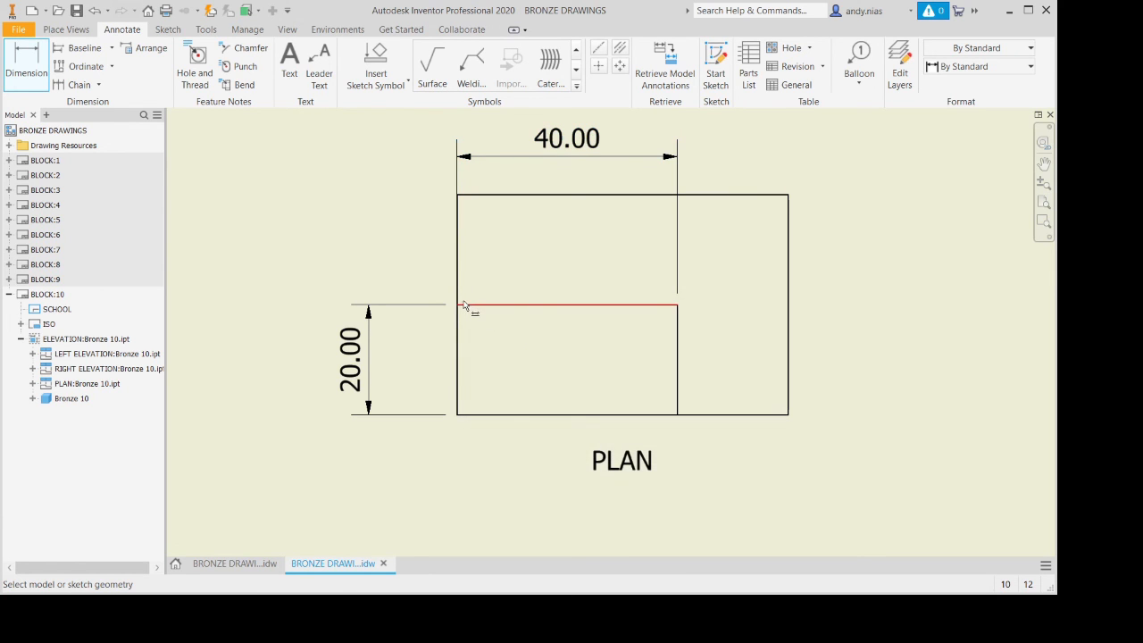
# Try to shorten the left extension line of the plan's notch-length dimension so it starts just above the plan outline.
pyautogui.press('Escape')
pyautogui.click(467, 159)
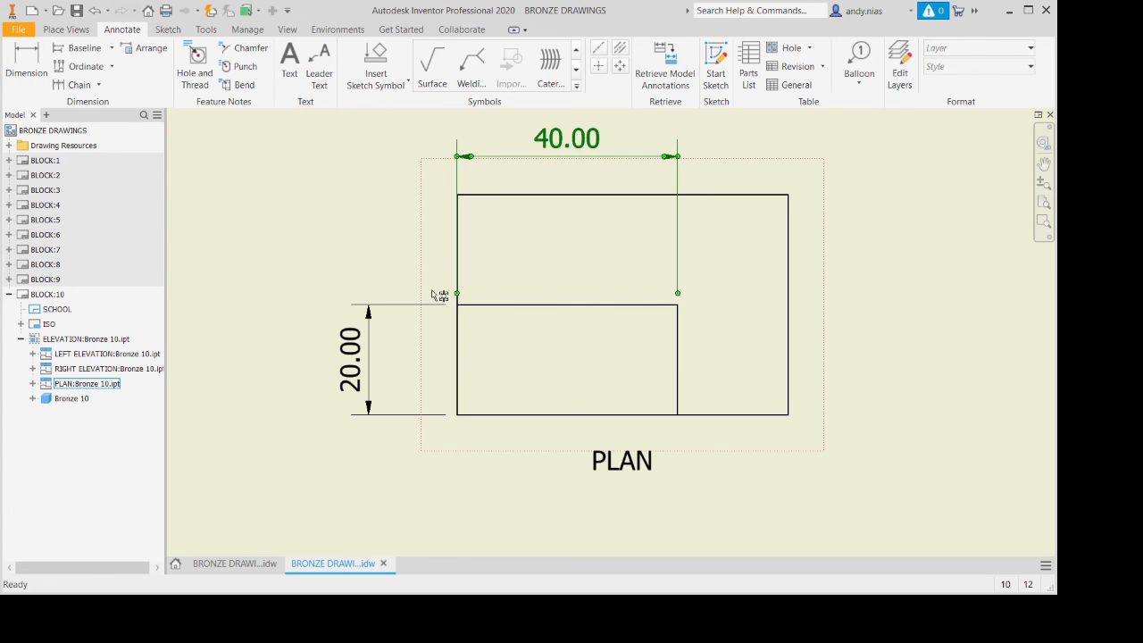
pyautogui.moveTo(456, 297); pyautogui.dragTo(461, 199)
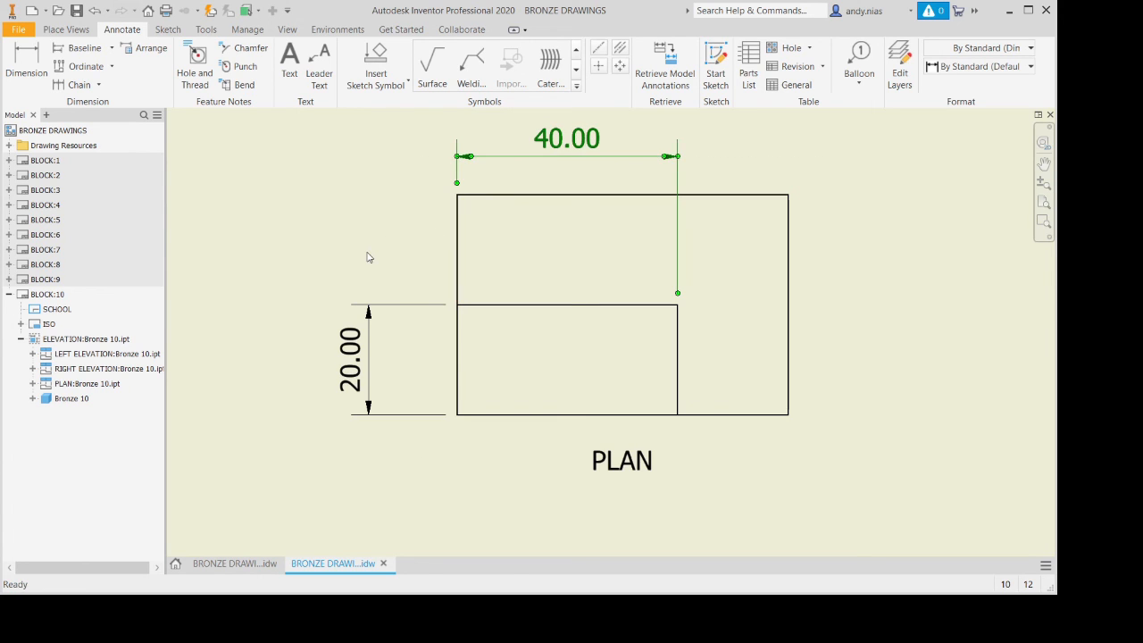
pyautogui.click(392, 230)
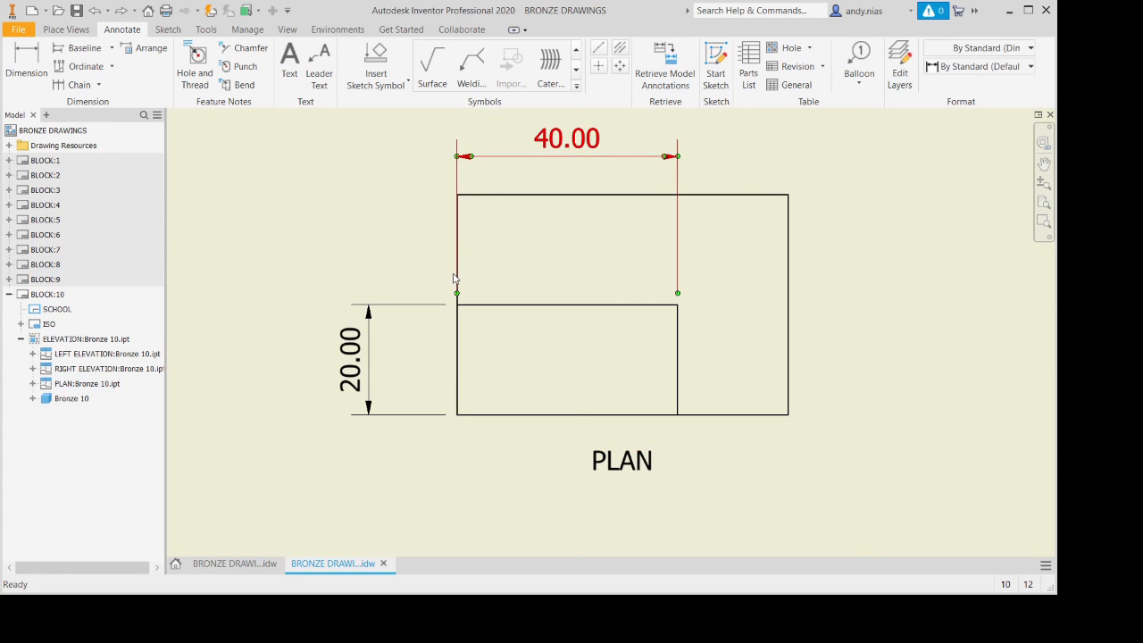
pyautogui.click(550, 149)
pyautogui.moveTo(457, 294); pyautogui.dragTo(458, 195)
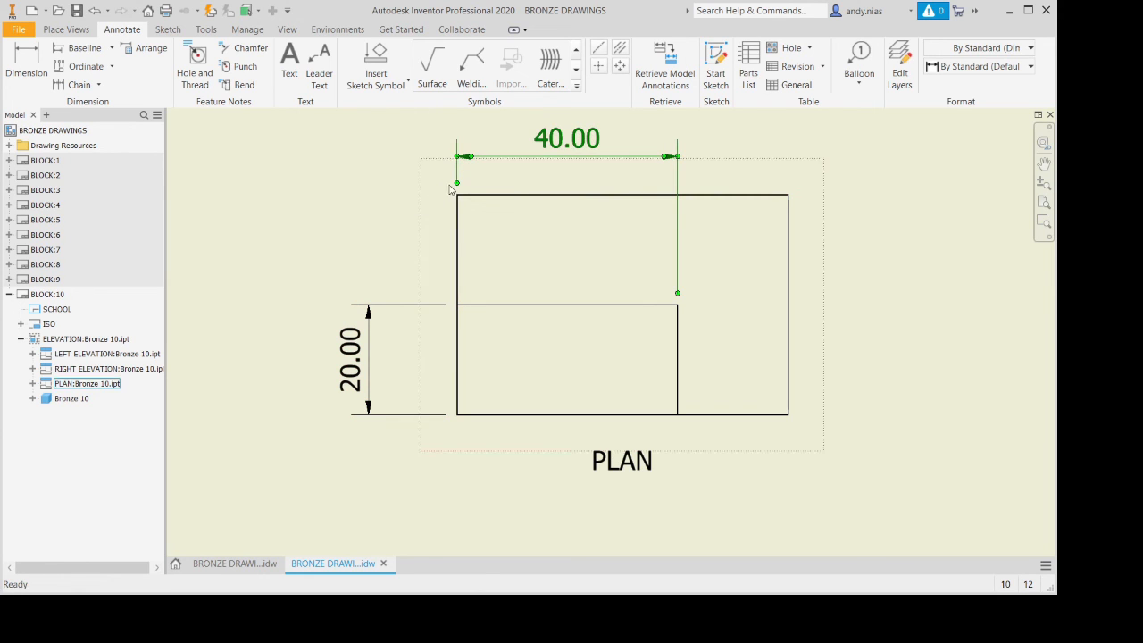
pyautogui.moveTo(460, 184); pyautogui.dragTo(566, 177)
pyautogui.moveTo(766, 207); pyautogui.dragTo(458, 194)
# Delete the notch's length and depth dimensions from the Bronze 10 plan.
pyautogui.press('Delete')
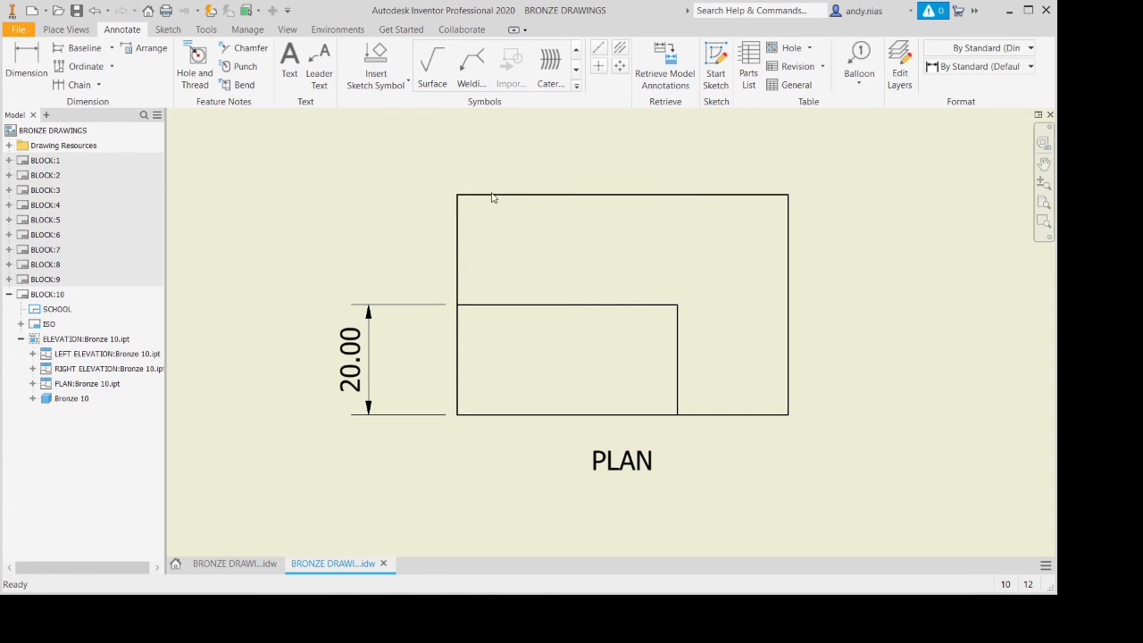
pyautogui.click(358, 339)
pyautogui.press('Delete')
# Dimension the notch's length above the Bronze 10 plan, from the plan outline's upper-left corner to the notch's right edge.
pyautogui.press('d')
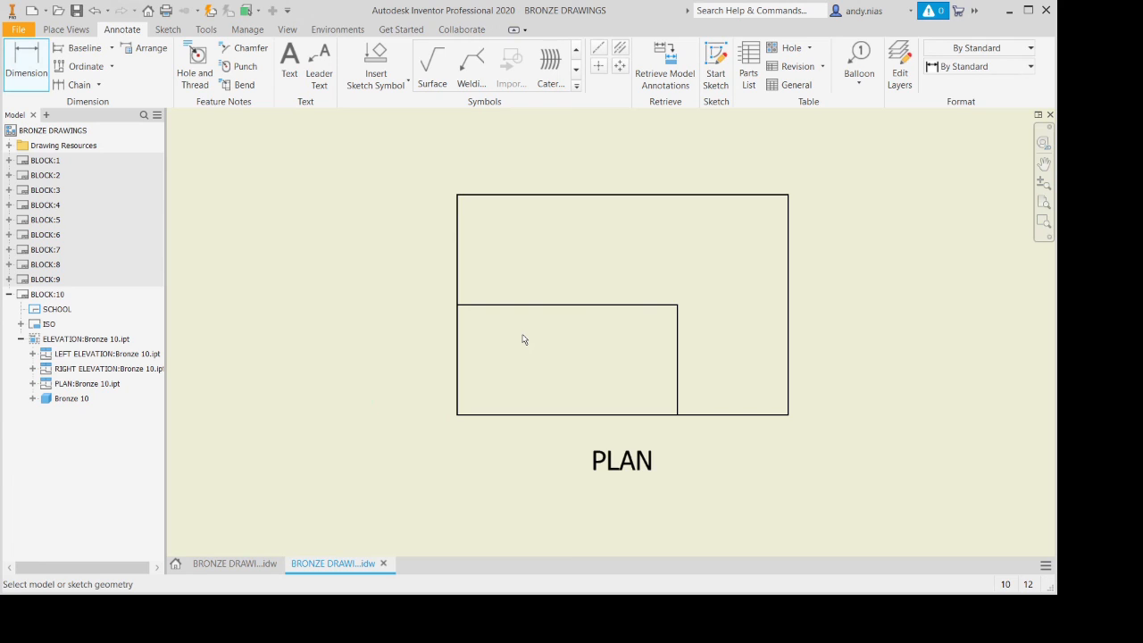
pyautogui.click(678, 307)
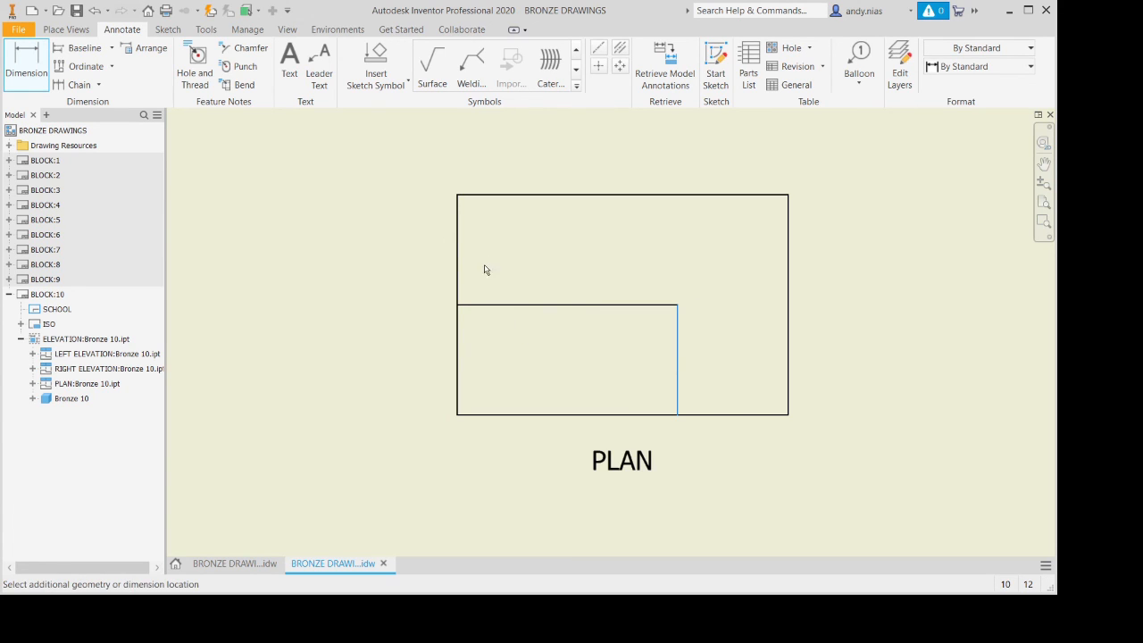
pyautogui.click(466, 196)
pyautogui.click(497, 160)
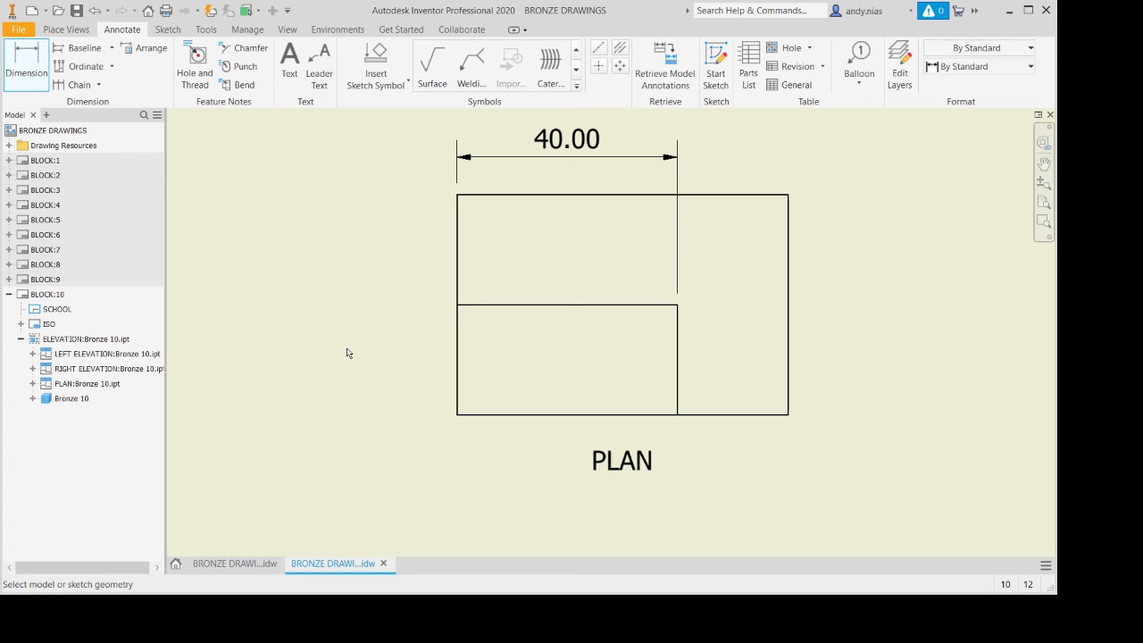
pyautogui.scroll(3, 358, 343)
pyautogui.scroll(-5, 359, 342)
pyautogui.scroll(-2, 360, 340)
pyautogui.moveTo(360, 341)
pyautogui.mouseDown(button='middle')
pyautogui.moveTo(472, 330)
pyautogui.moveTo(481, 305)
pyautogui.mouseUp(button='middle')
pyautogui.scroll(-1, 482, 305)
pyautogui.moveTo(500, 348); pyautogui.dragTo(513, 284, button='middle')
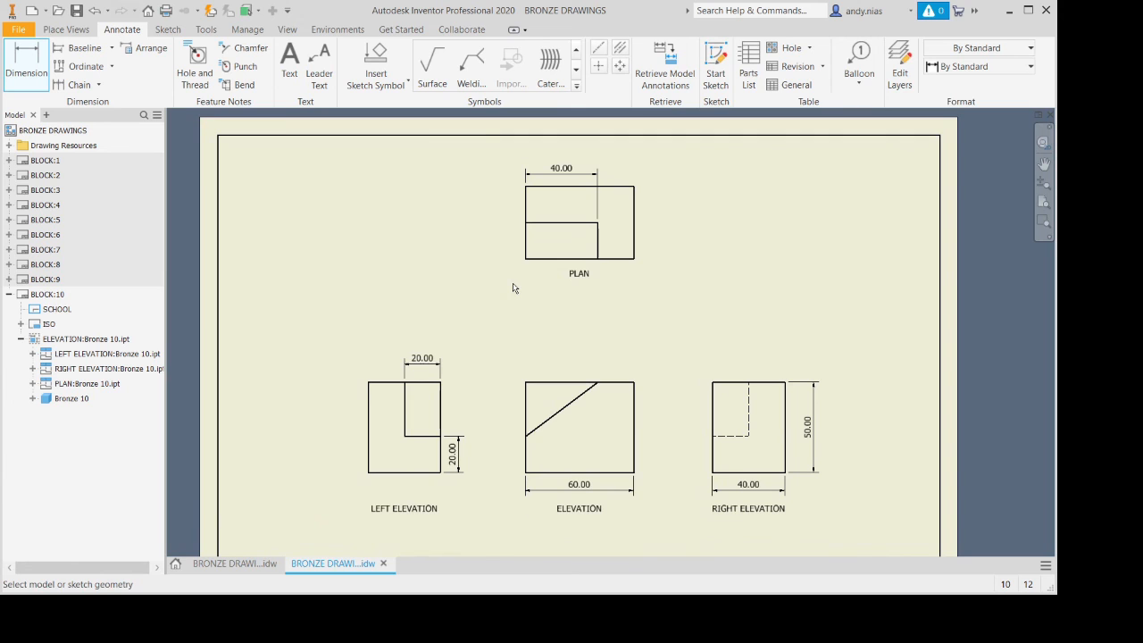